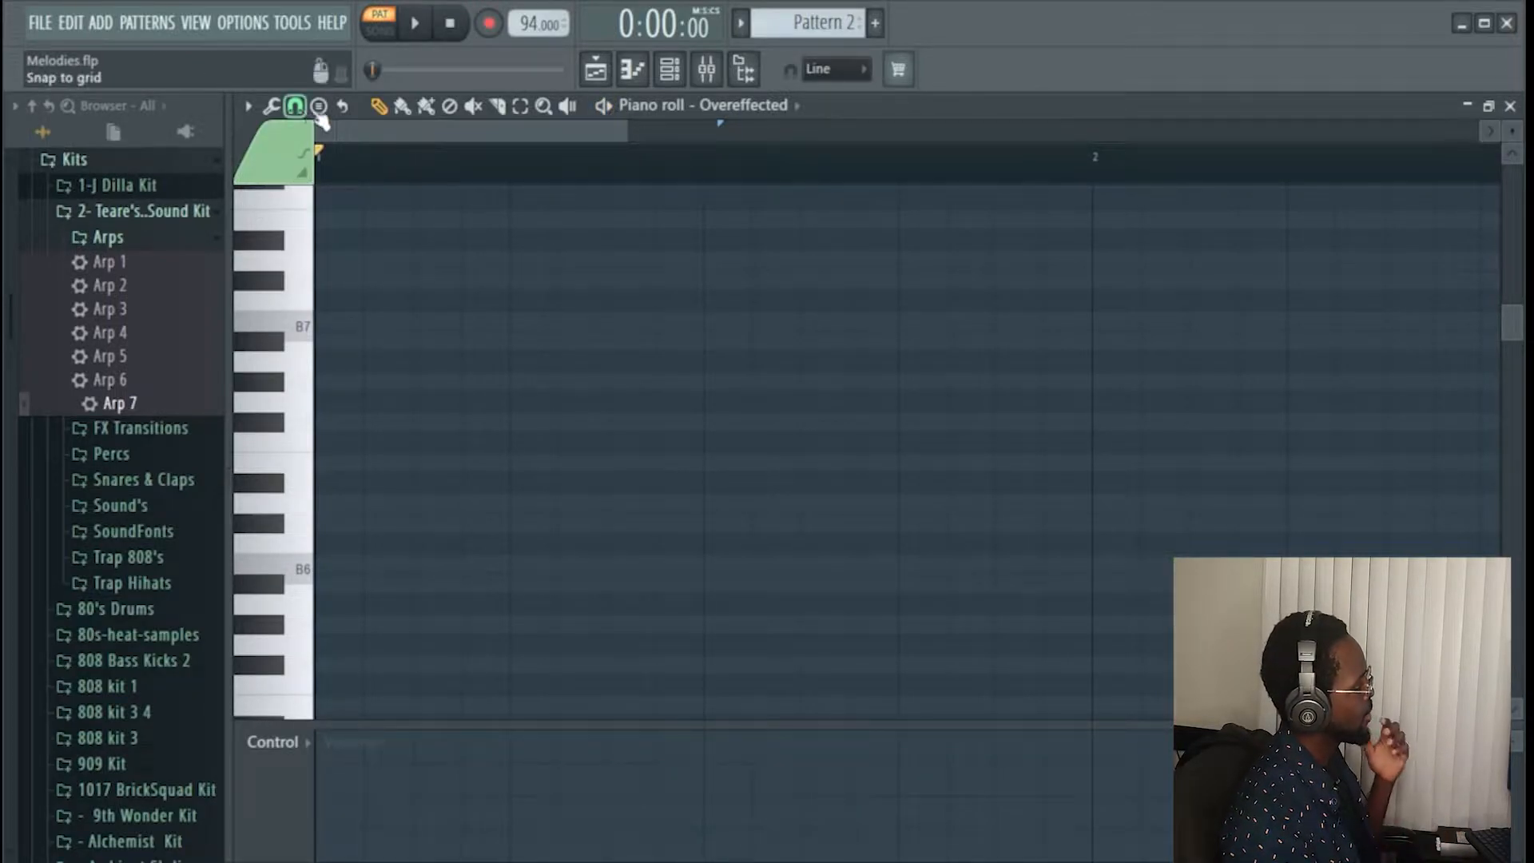
- Set the piano roll's scale highlighting to Major and draw test notes on E7 and D#7 at the start of bar 1
left_click(247, 106)
mouse_move(288, 142)
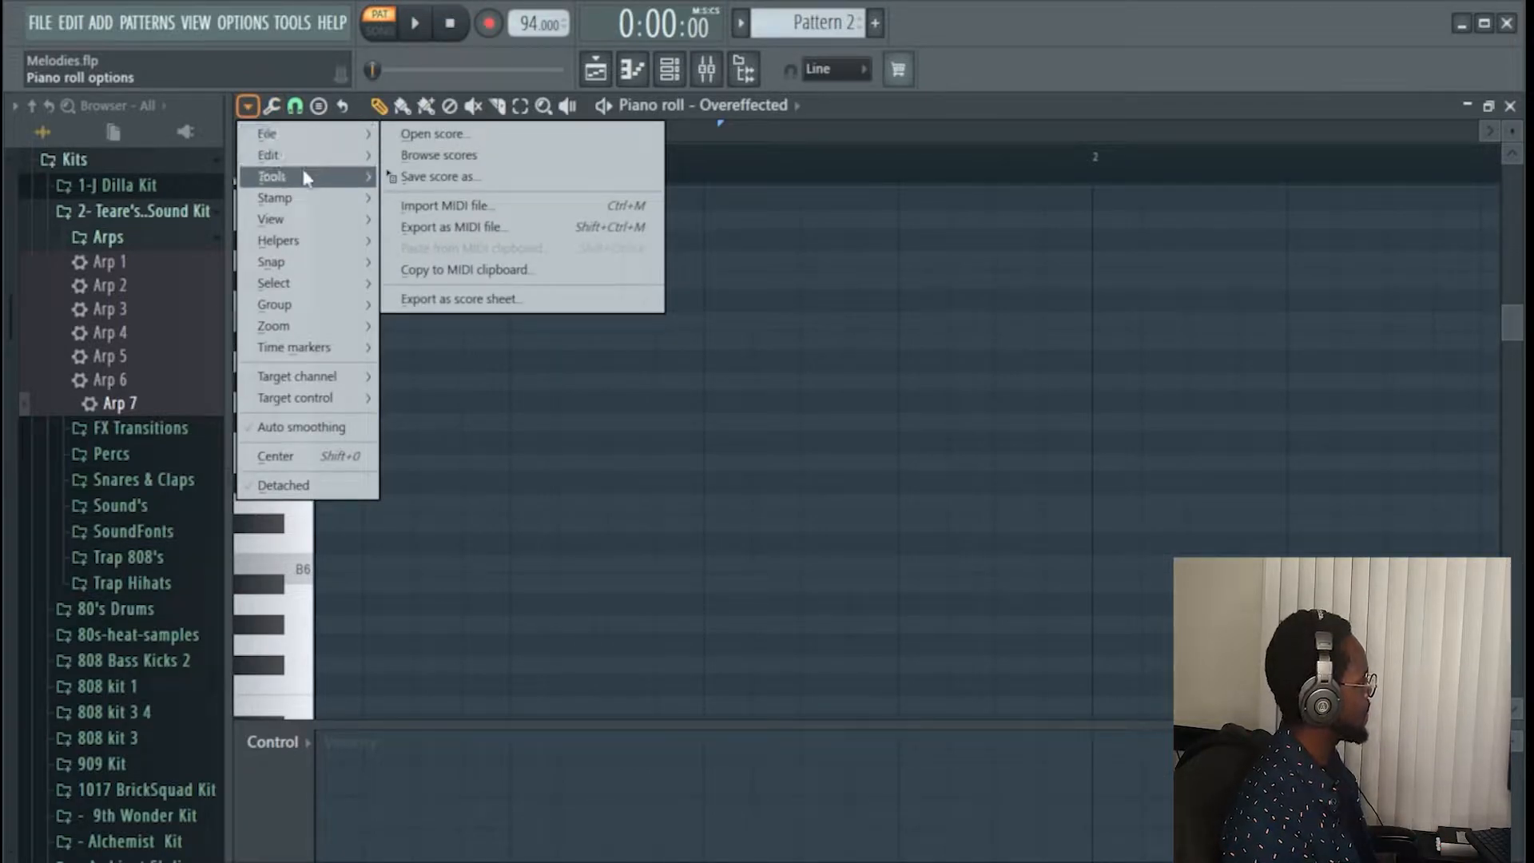
mouse_move(310, 244)
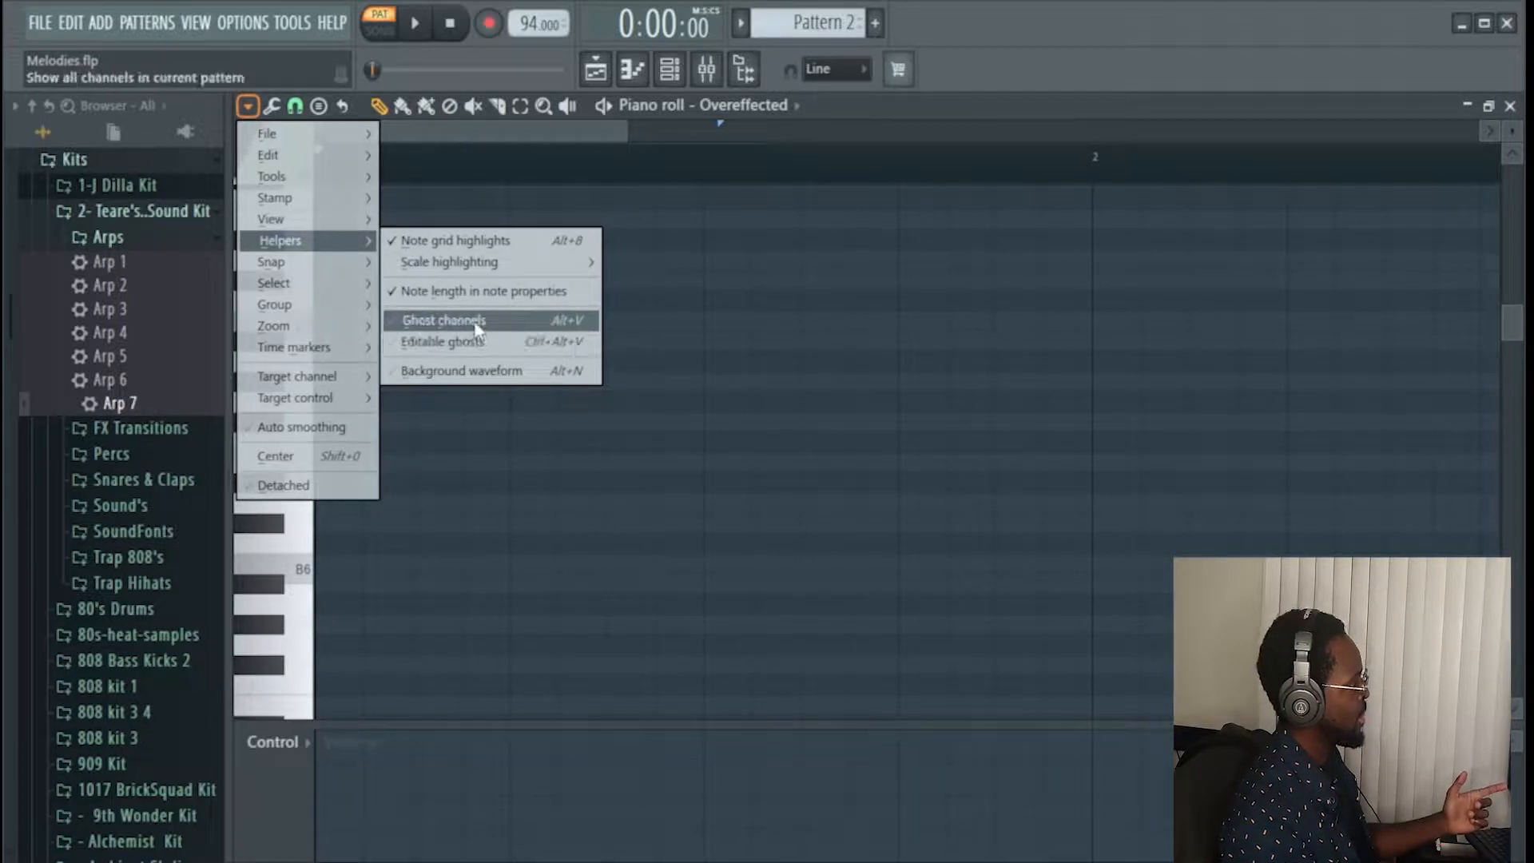
mouse_move(483, 270)
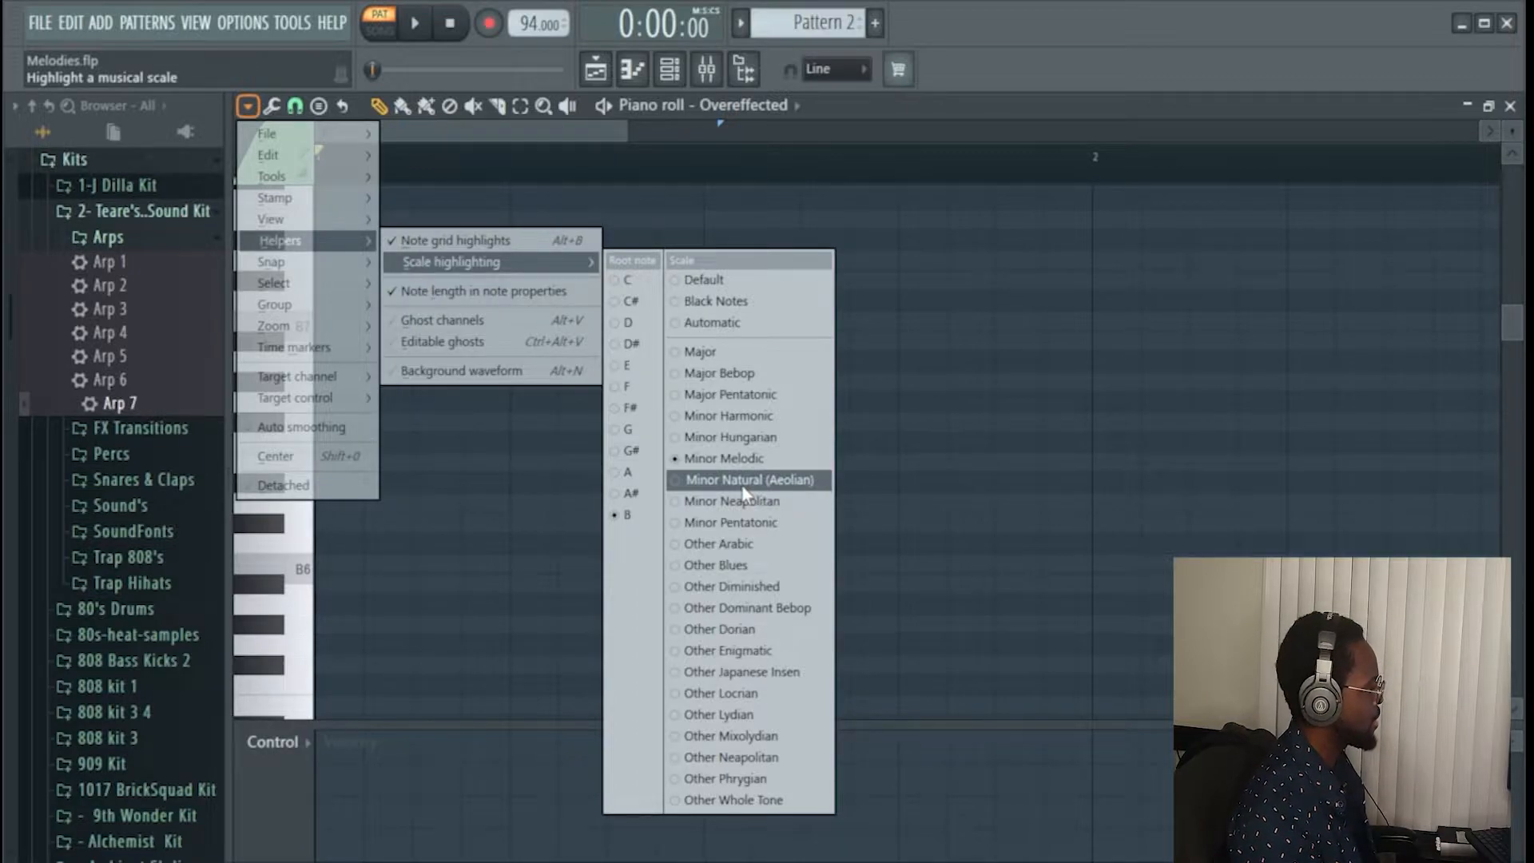
left_click(724, 358)
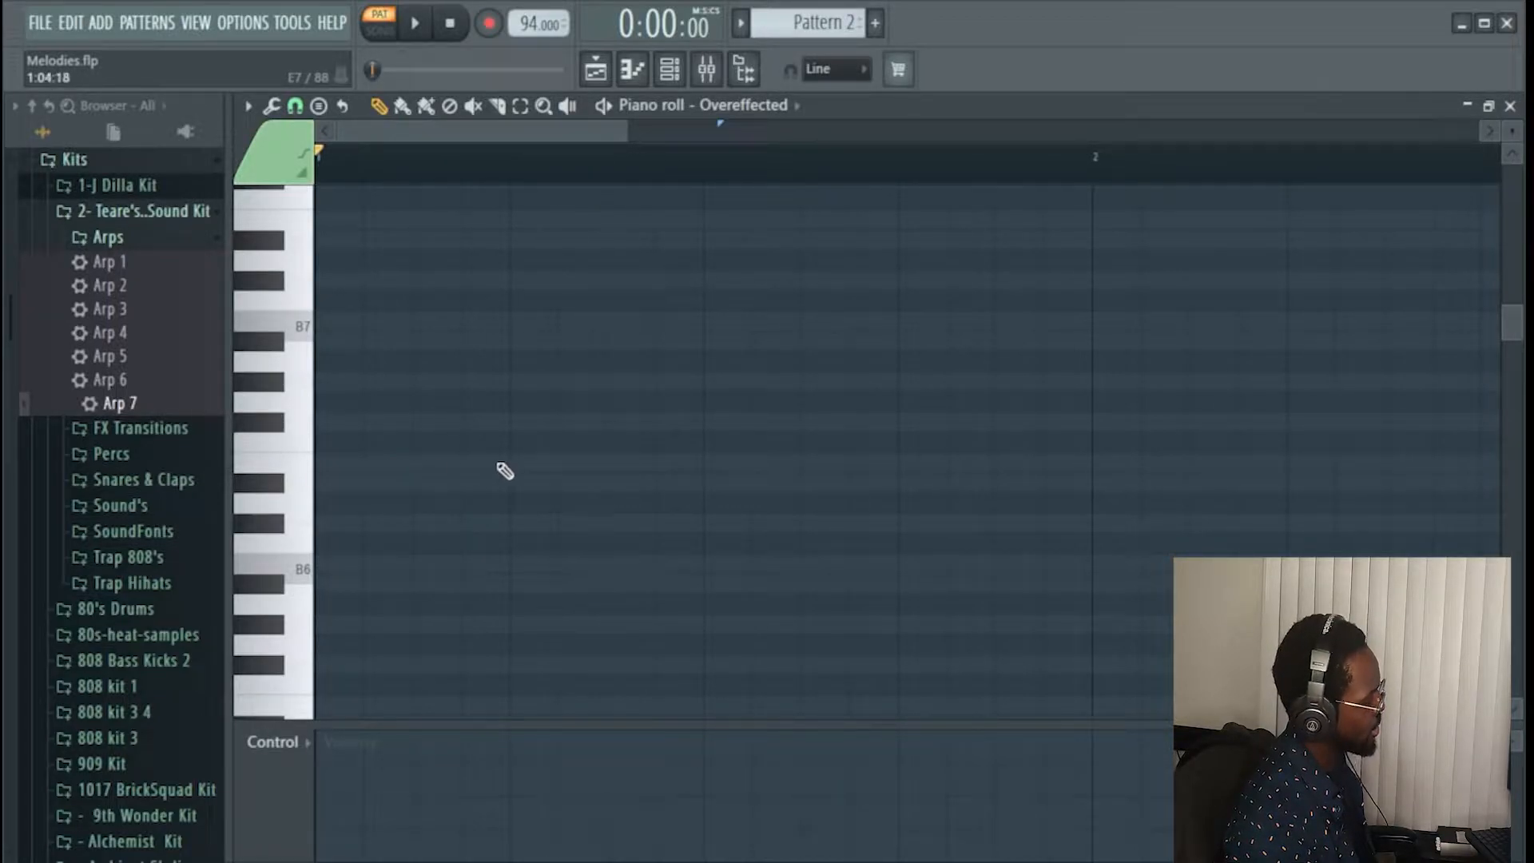
left_click(247, 111)
left_click(248, 111)
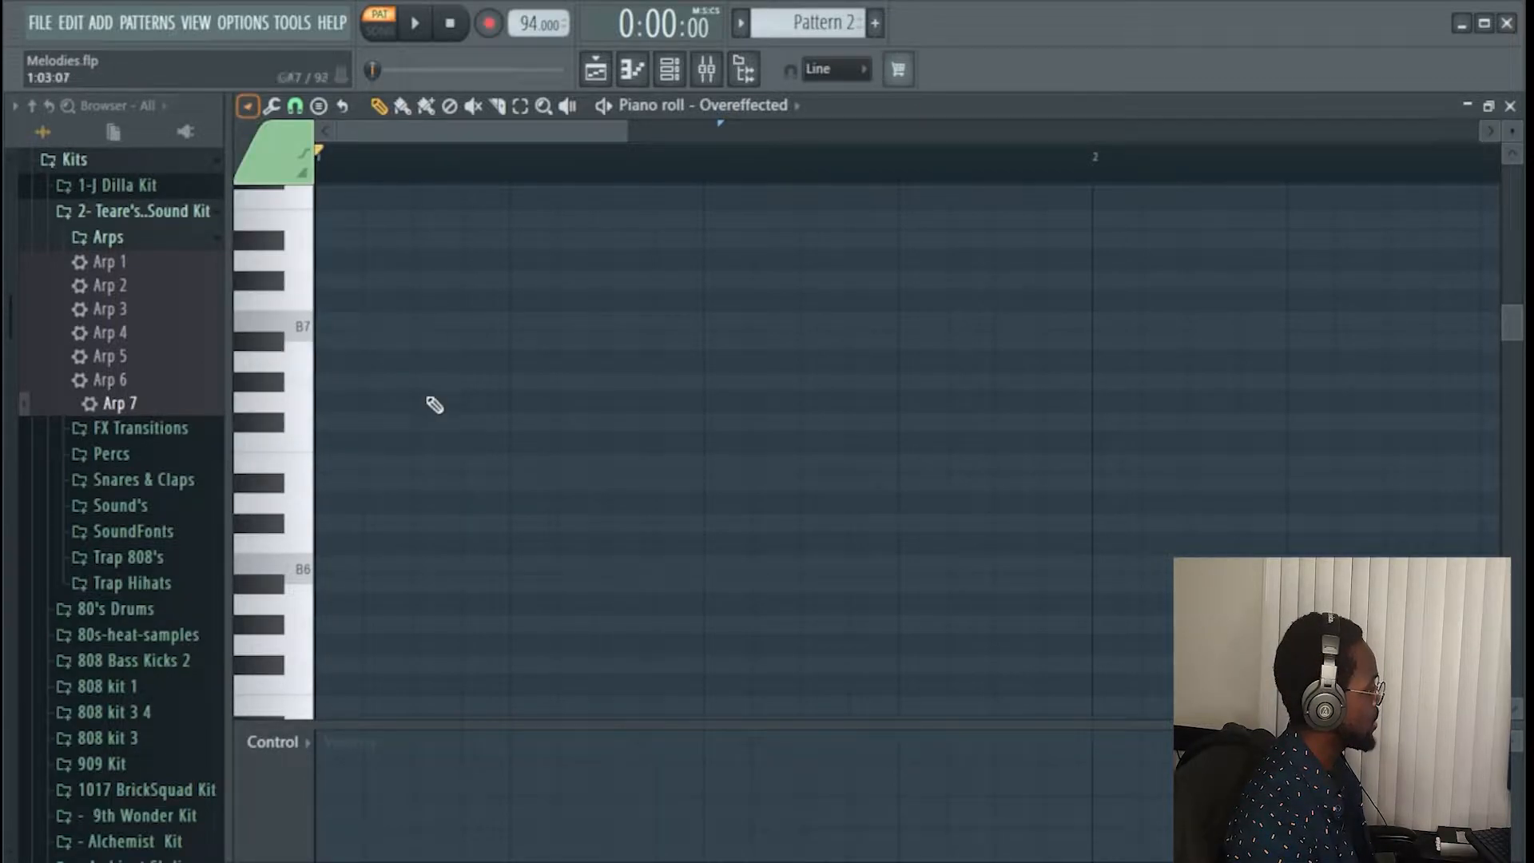
left_click(343, 462)
left_click(344, 481)
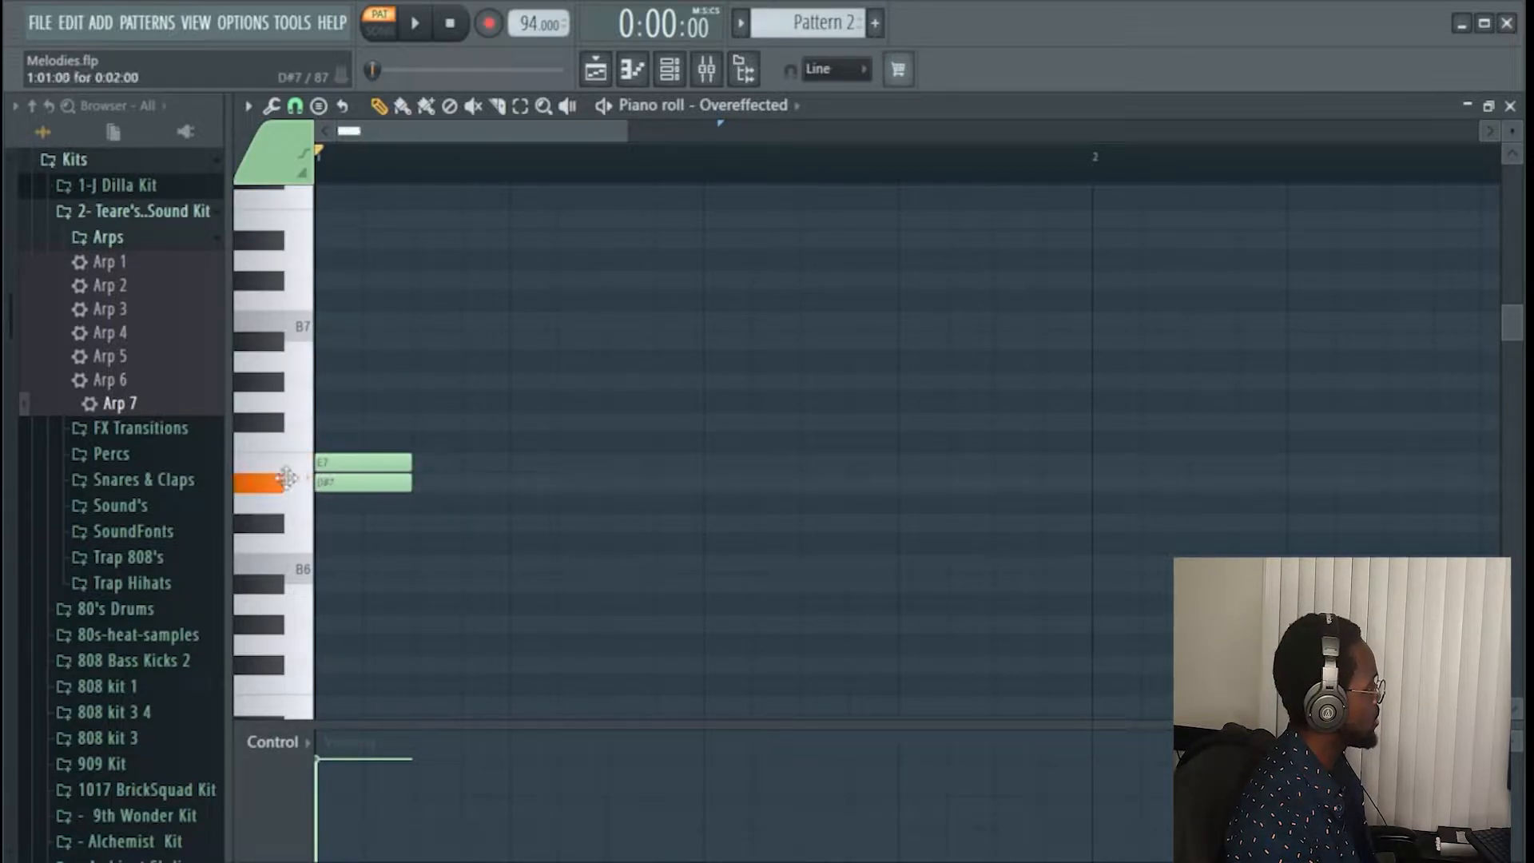
- Change the piano roll's scale highlighting to Minor Natural (Aeolian)
left_click(248, 106)
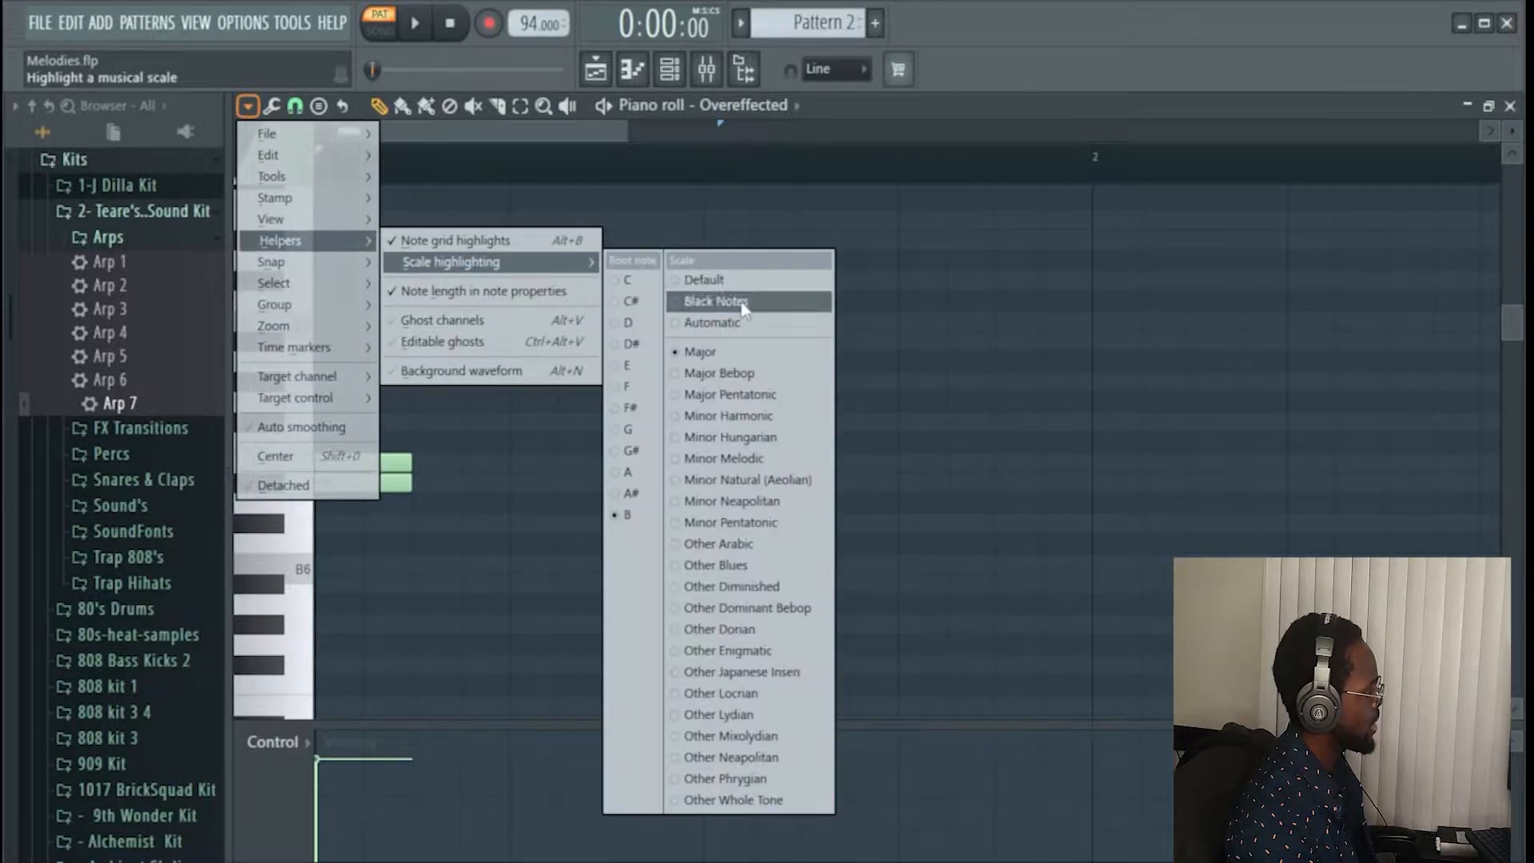
left_click(748, 479)
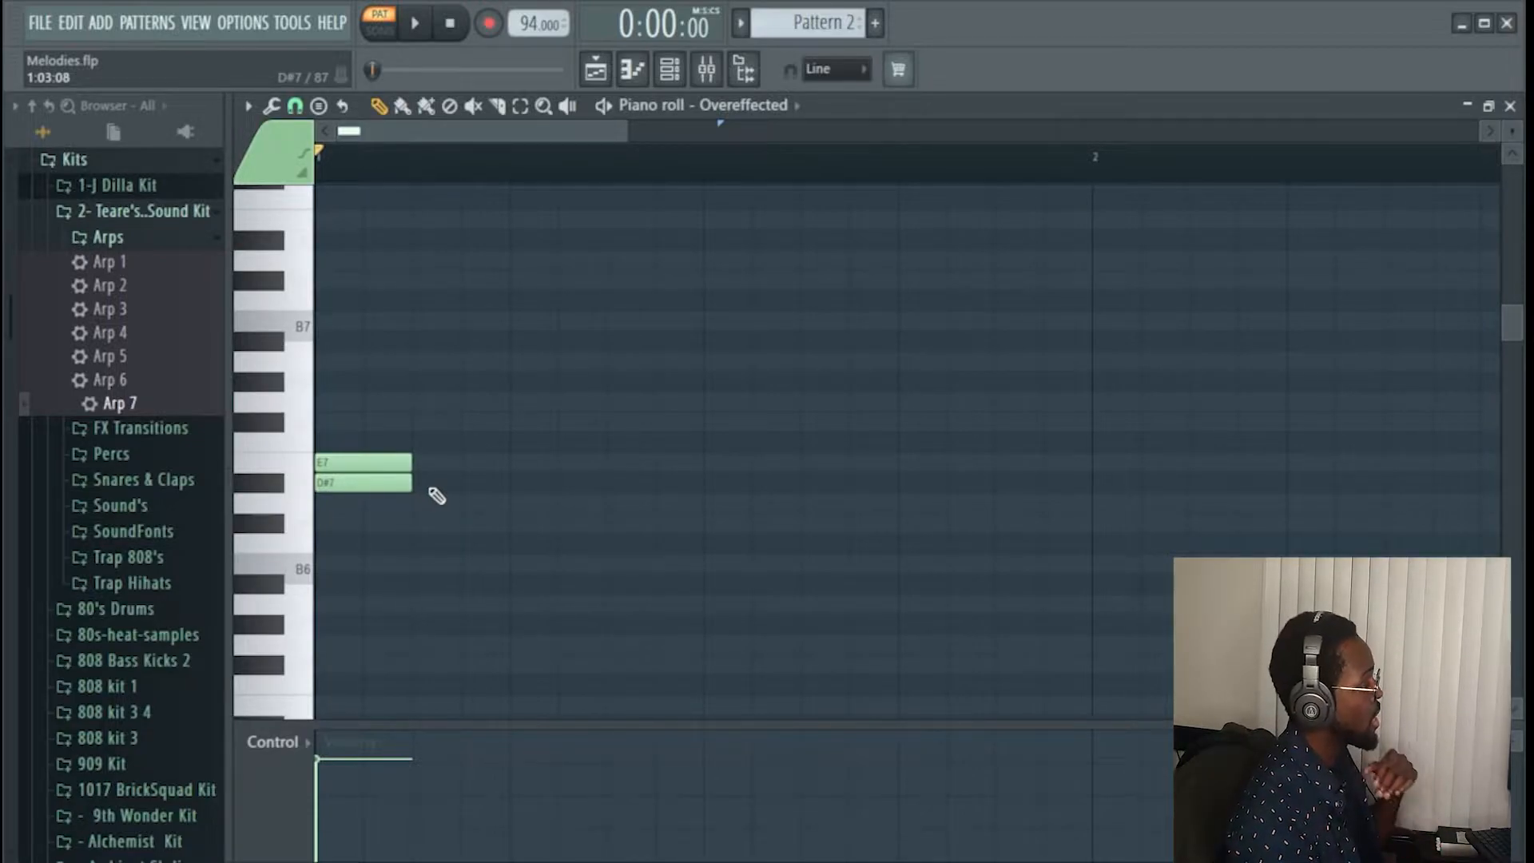
- In a new empty pattern, stamp a seven-note scale from F#6 at the start of bar 1 and play it back
key("F4")
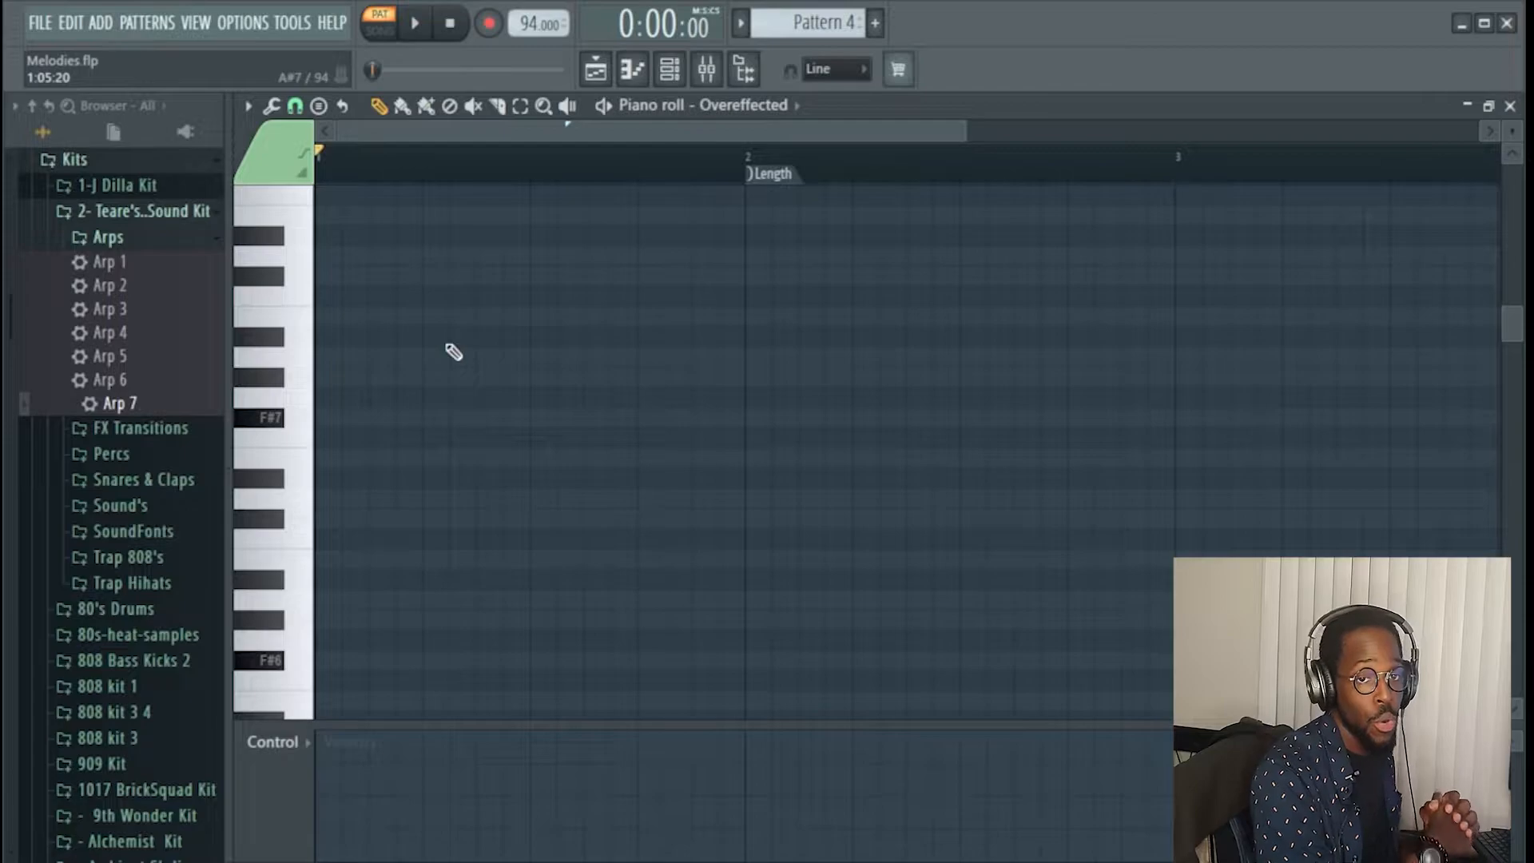
left_click(327, 105)
left_click(330, 106)
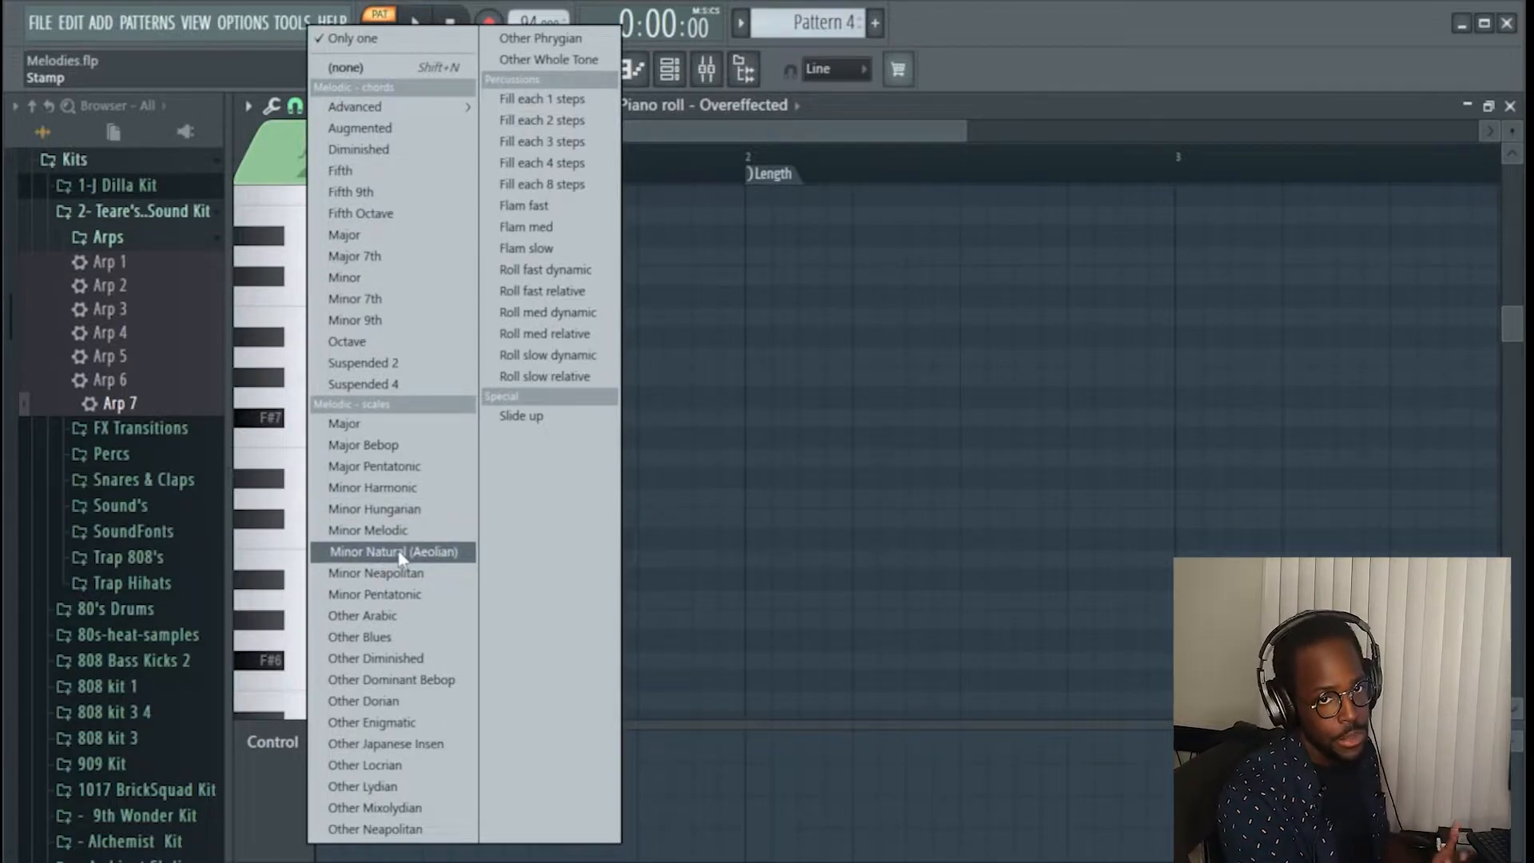
left_click(432, 683)
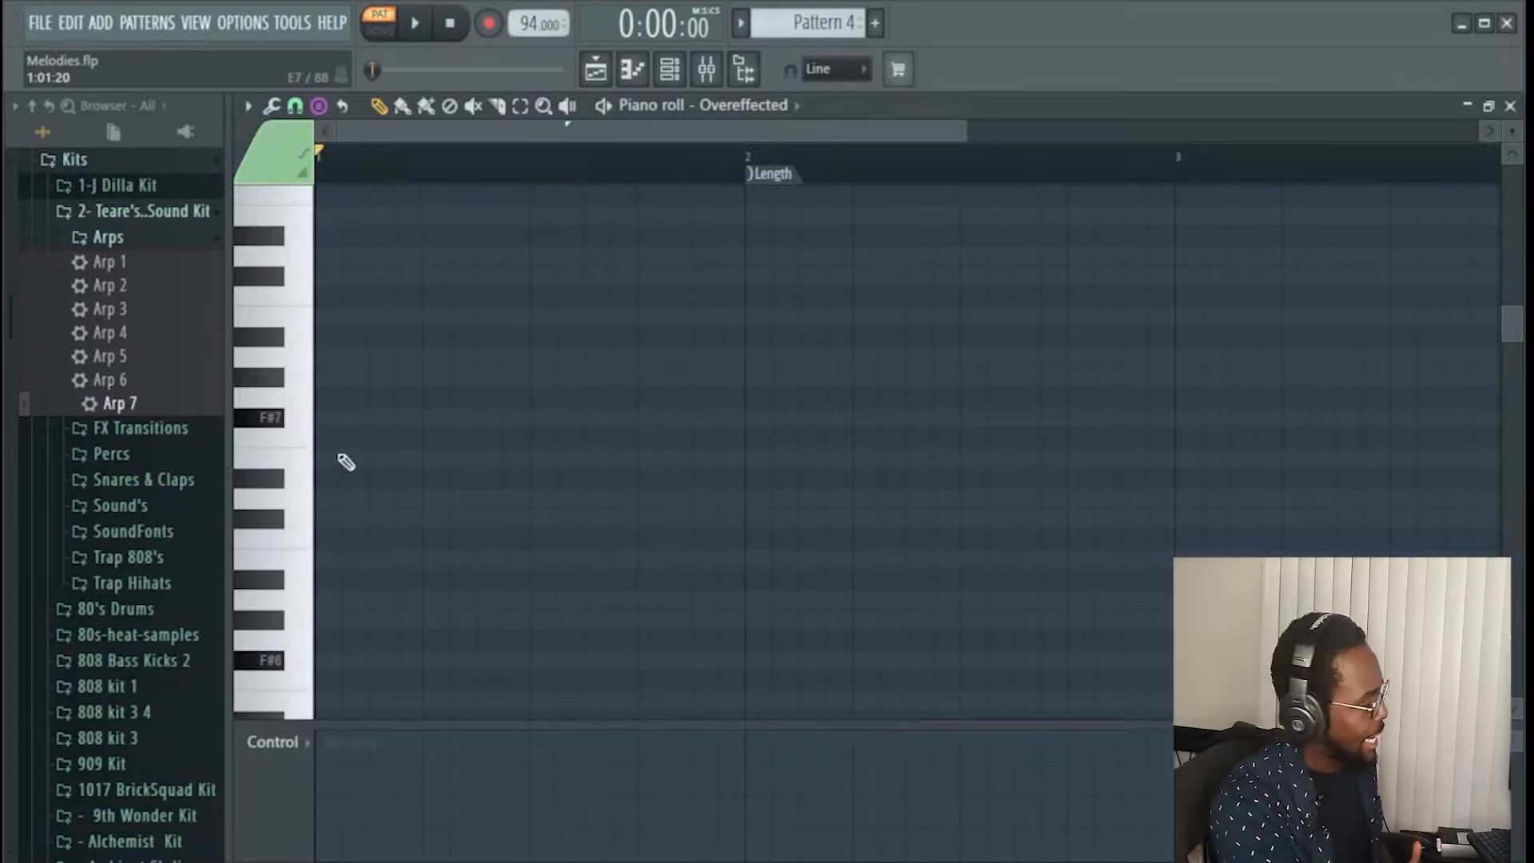
left_click(326, 667)
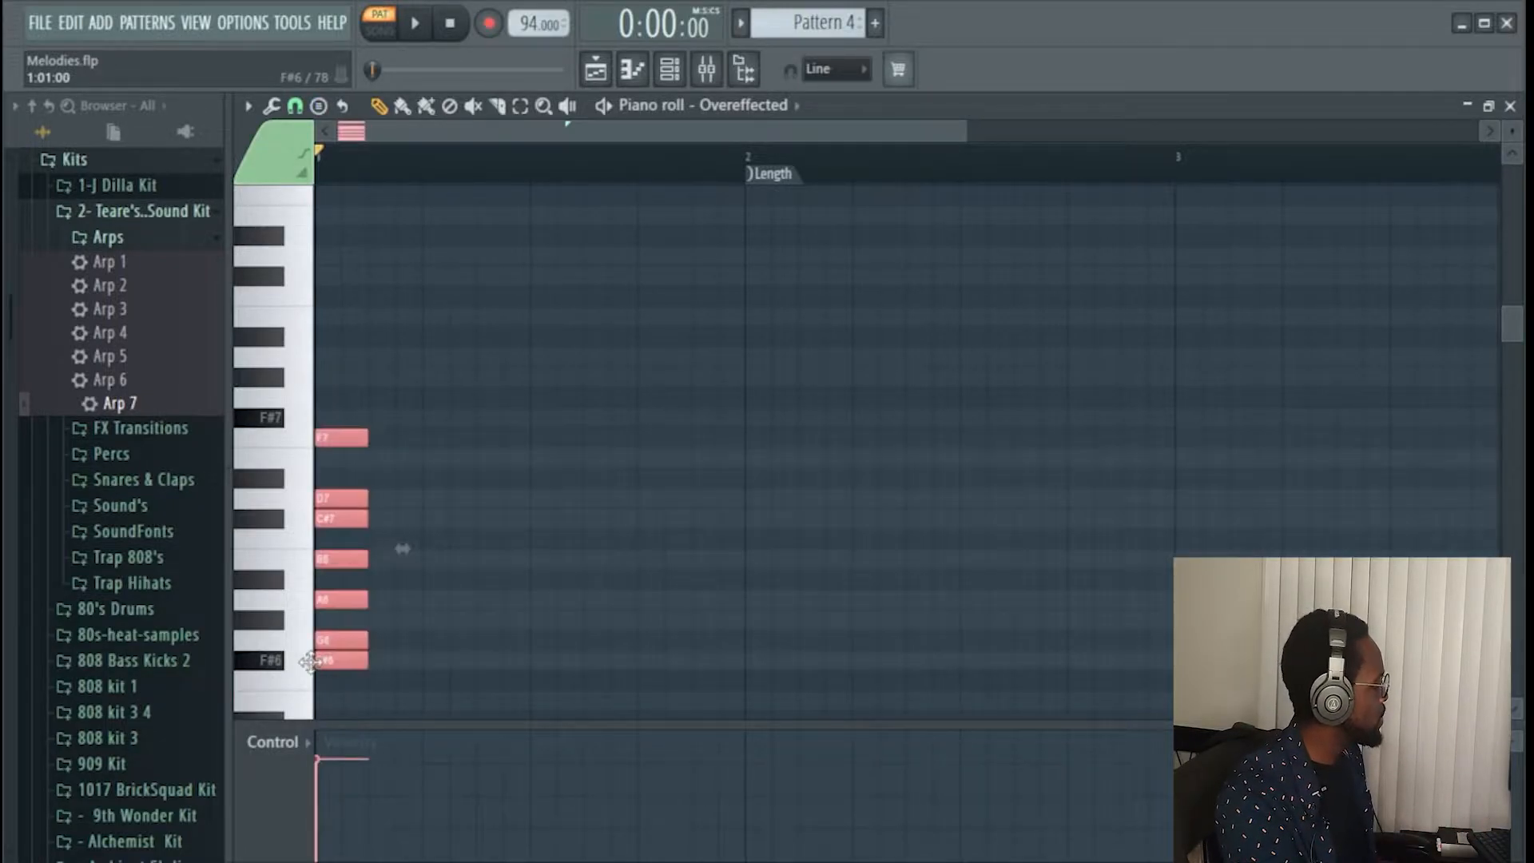
key("space")
key("space")
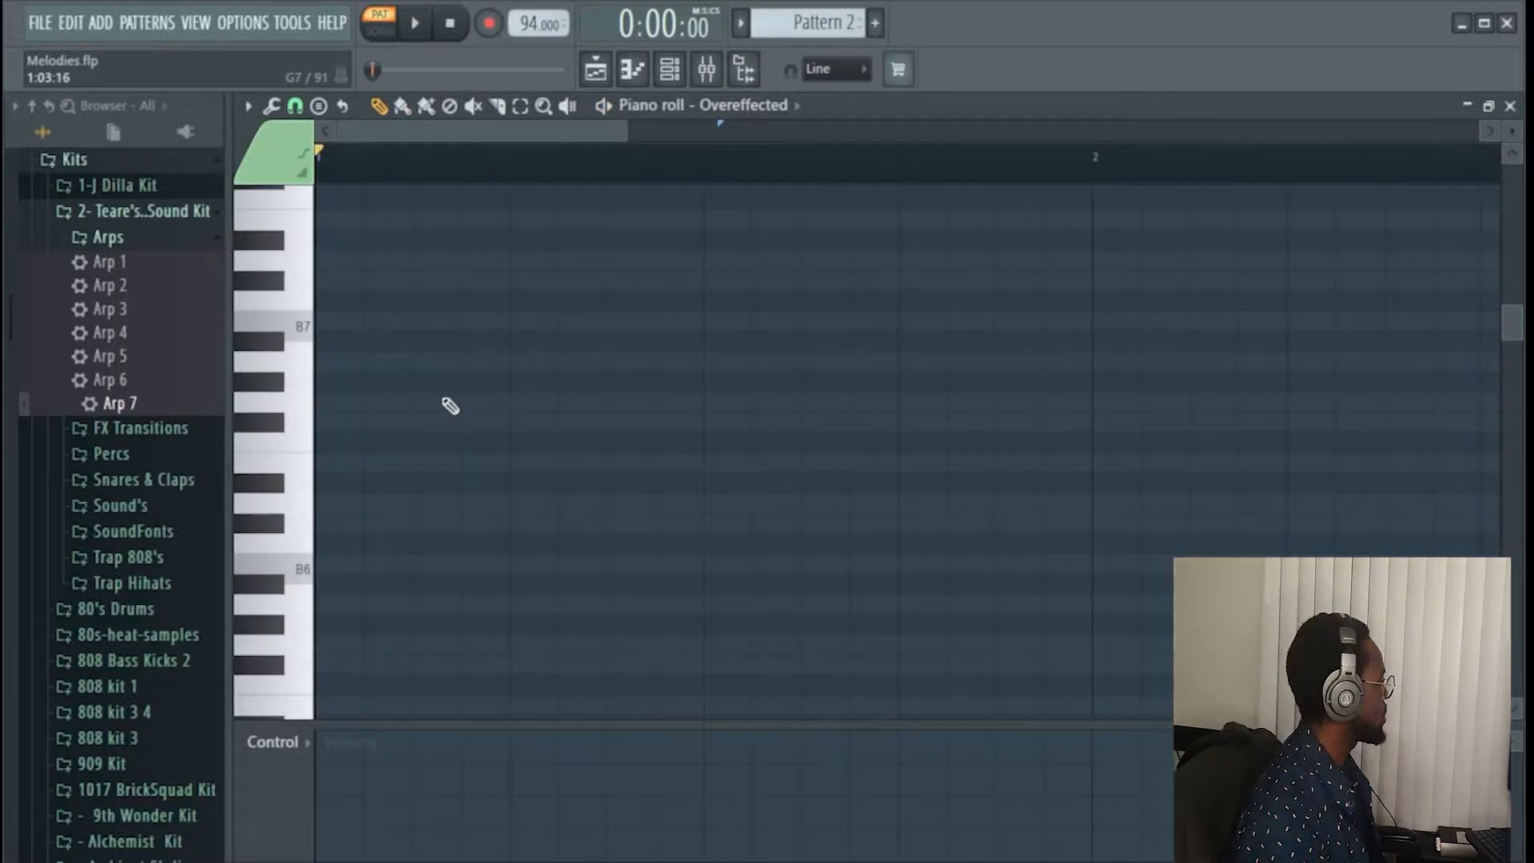
- Enable ghost channels in Pattern 2's piano roll helpers
left_click(248, 106)
mouse_move(312, 243)
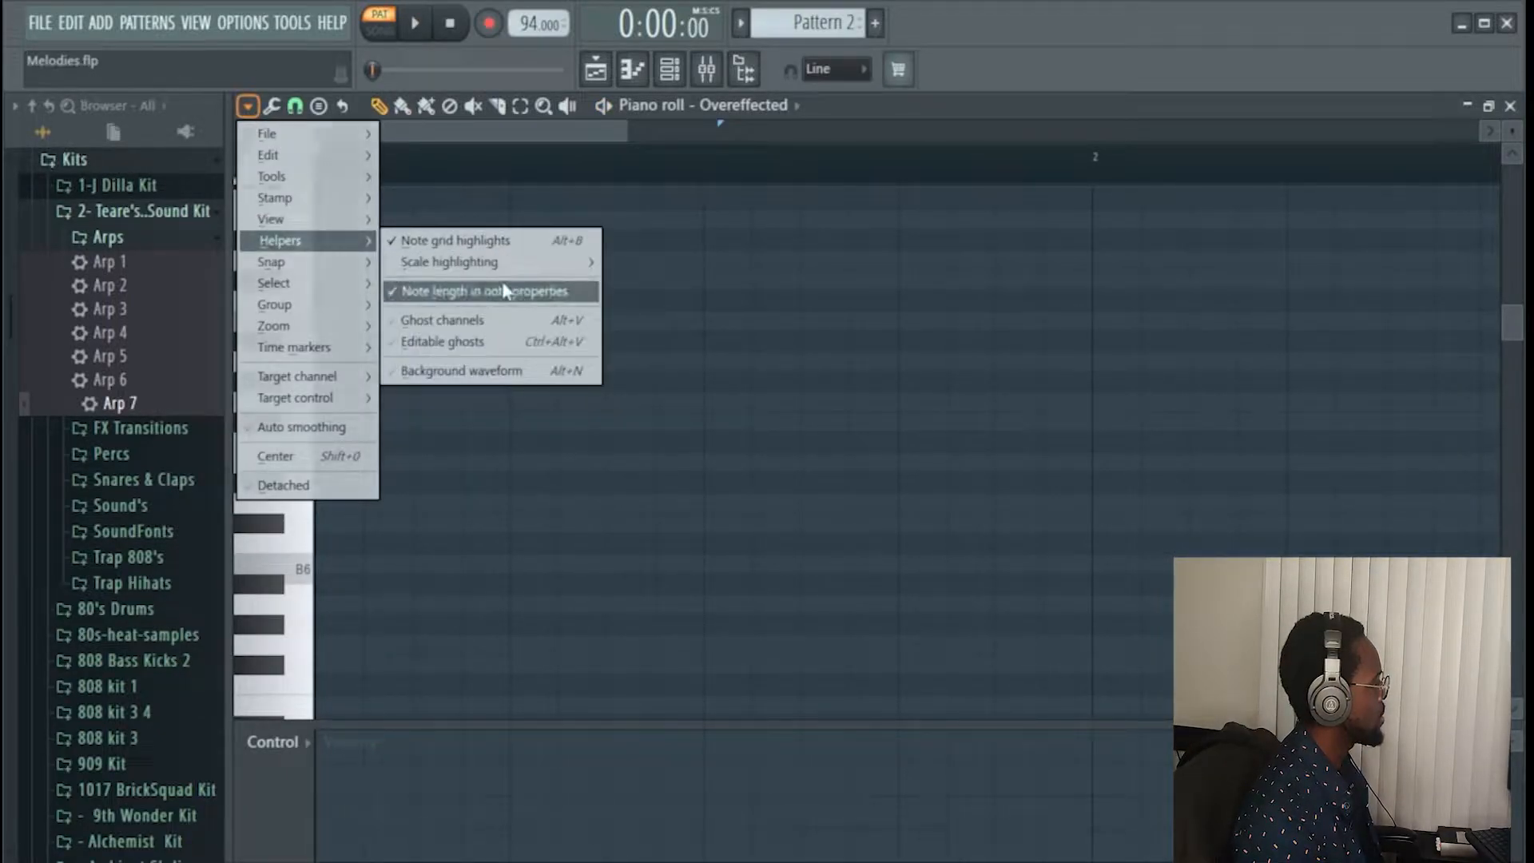
left_click(465, 320)
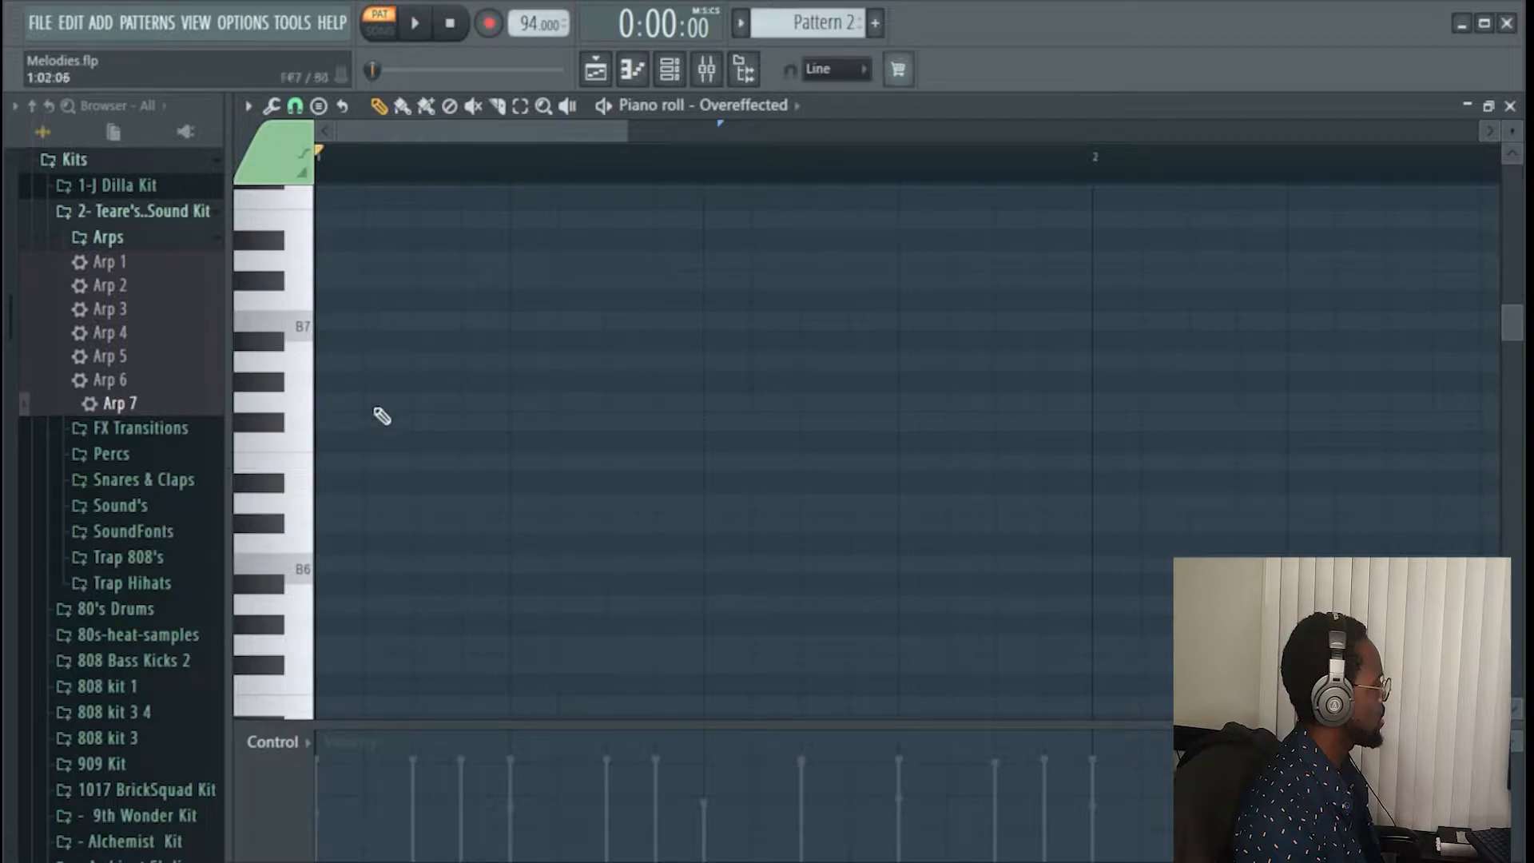
- Draw stacked notes A7, C#8 and E8 at the start of bar 1 and check Pattern 2 in the channel rack
left_click(357, 361)
left_click(371, 280)
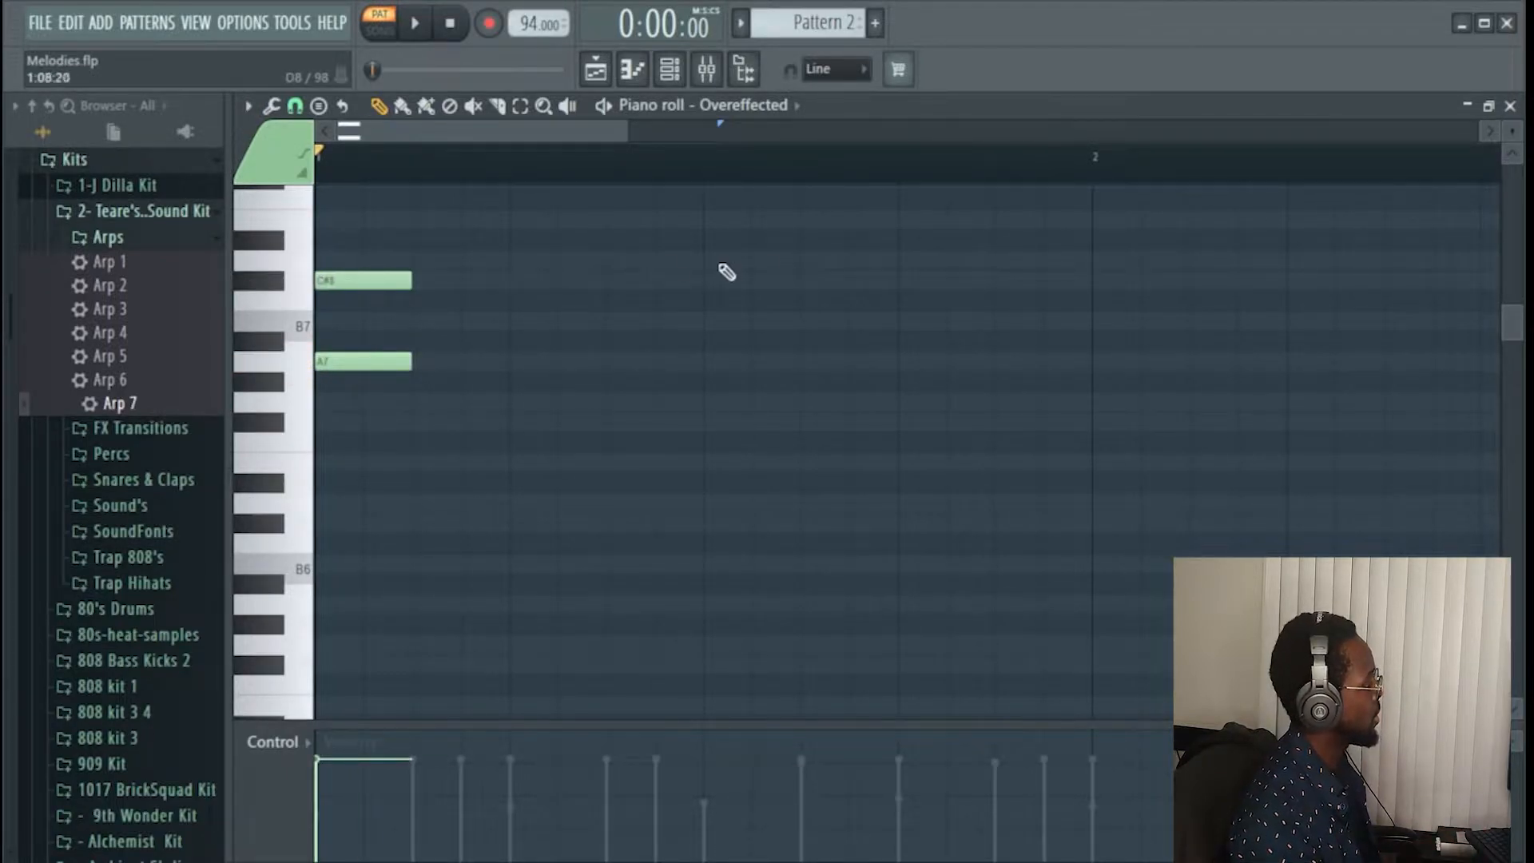
left_click(363, 220)
left_click_drag(356, 363, 326, 356)
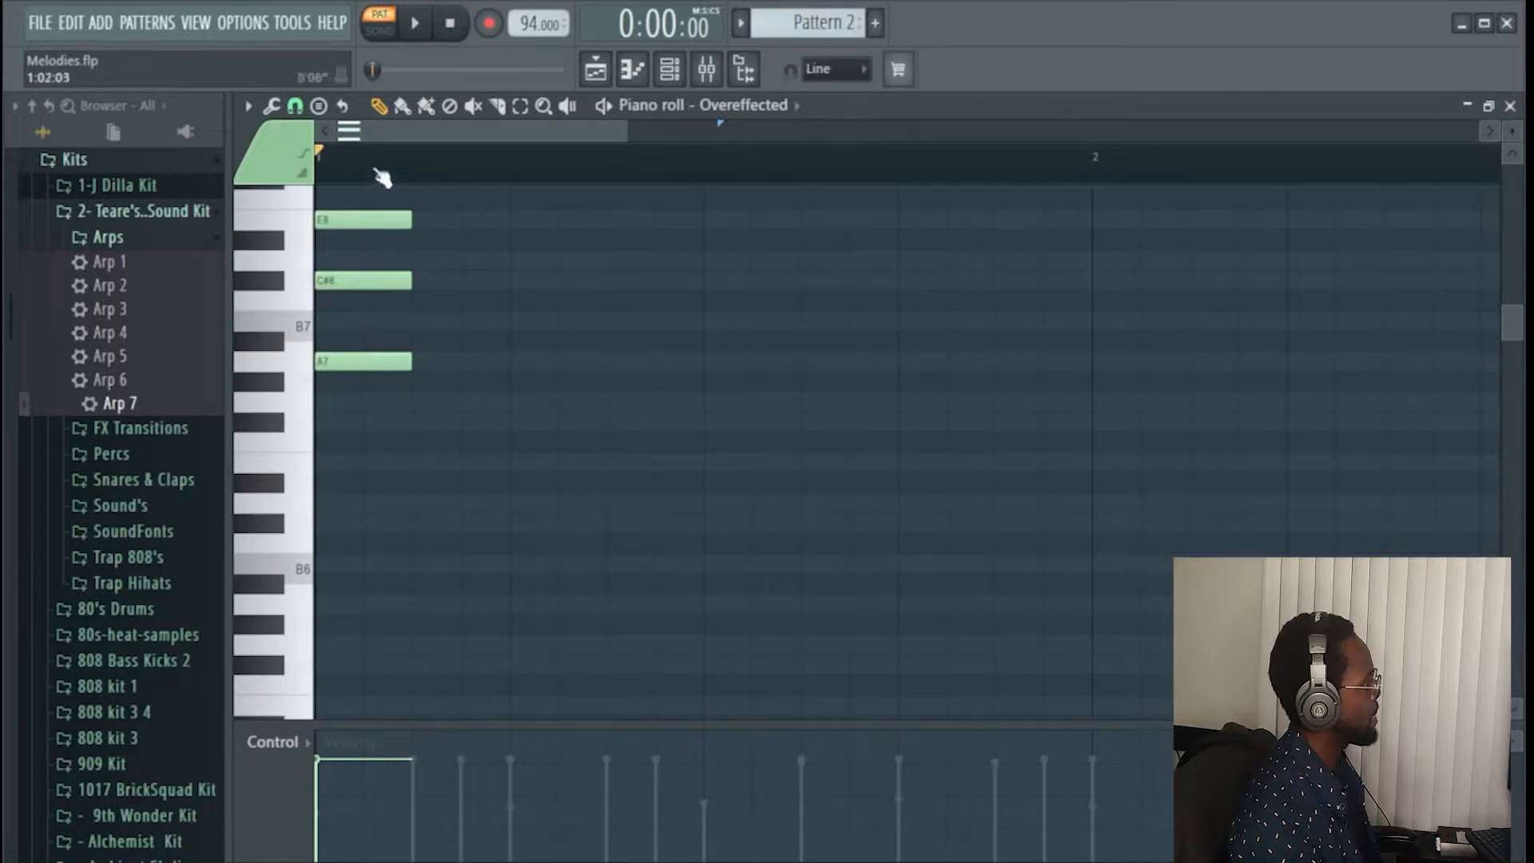
left_click(632, 72)
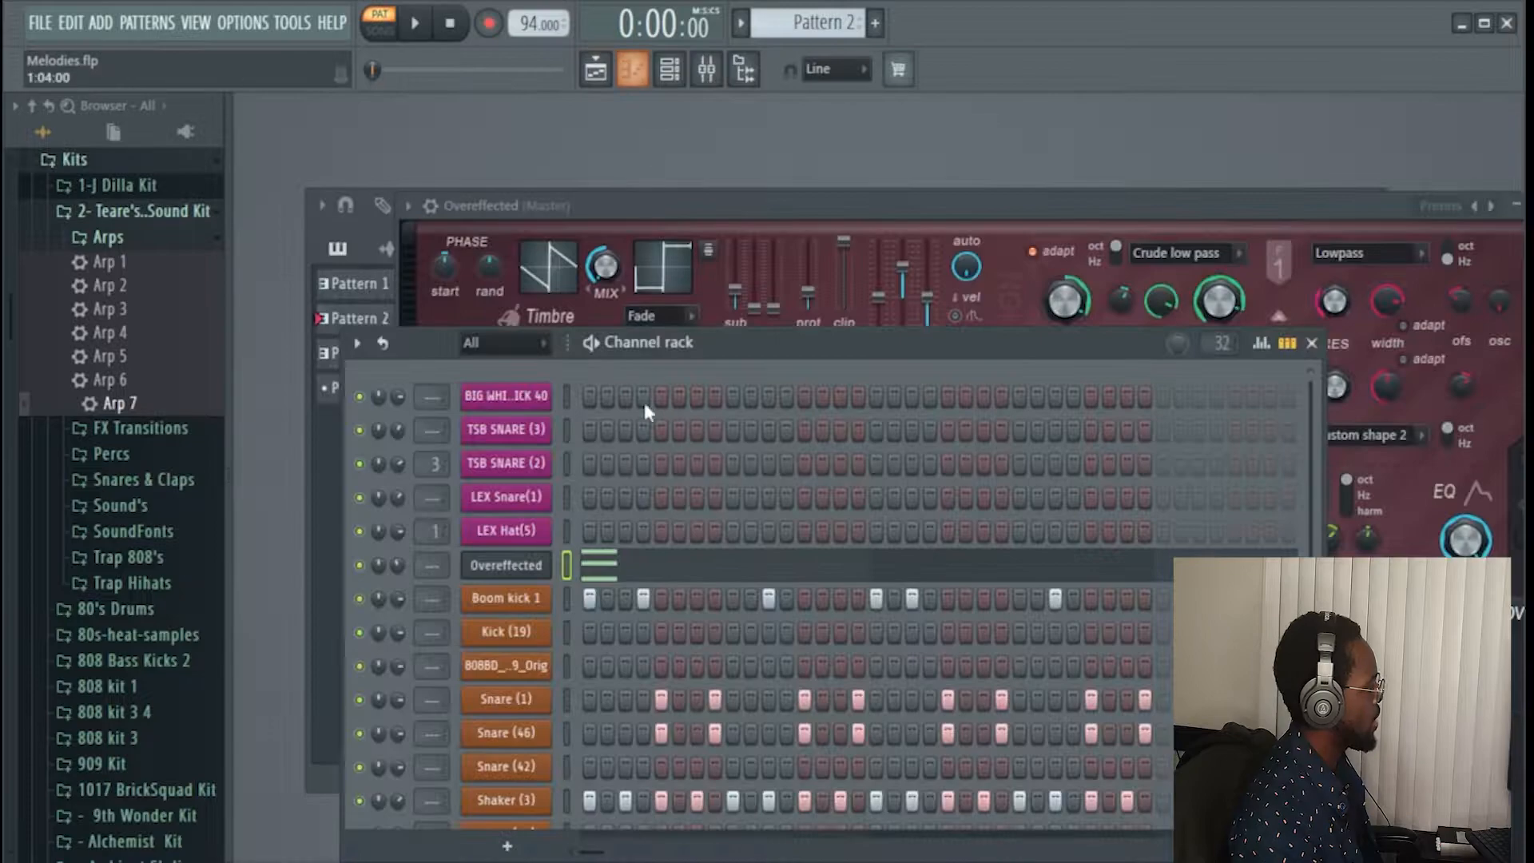
right_click(534, 542)
left_click(603, 533)
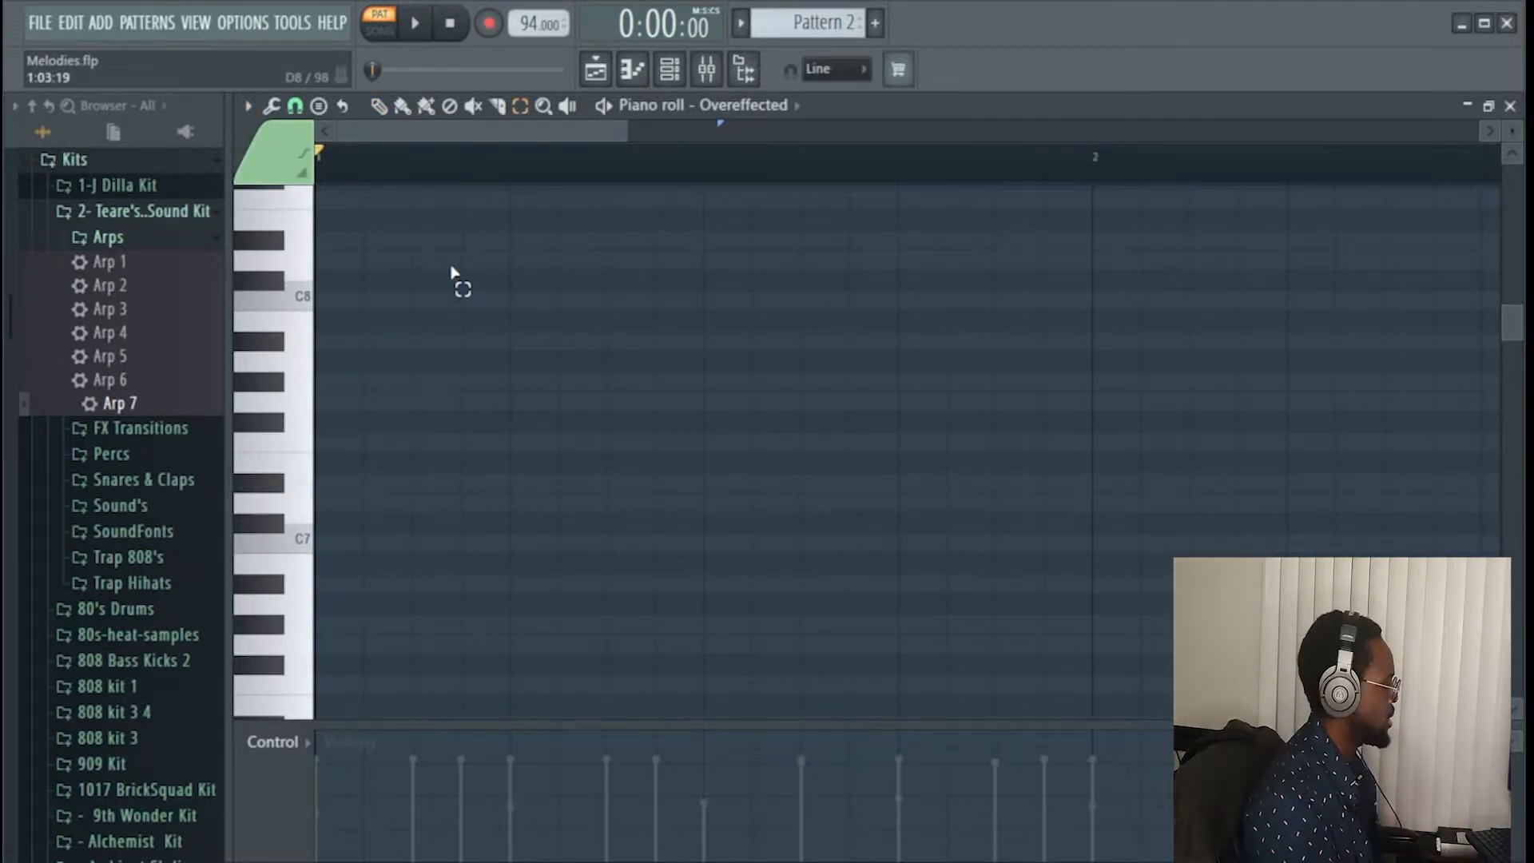
- Draw stacked notes C7, D#7, G7, A#7 and C8 at the start of bar 1 in Pattern 2
key("p")
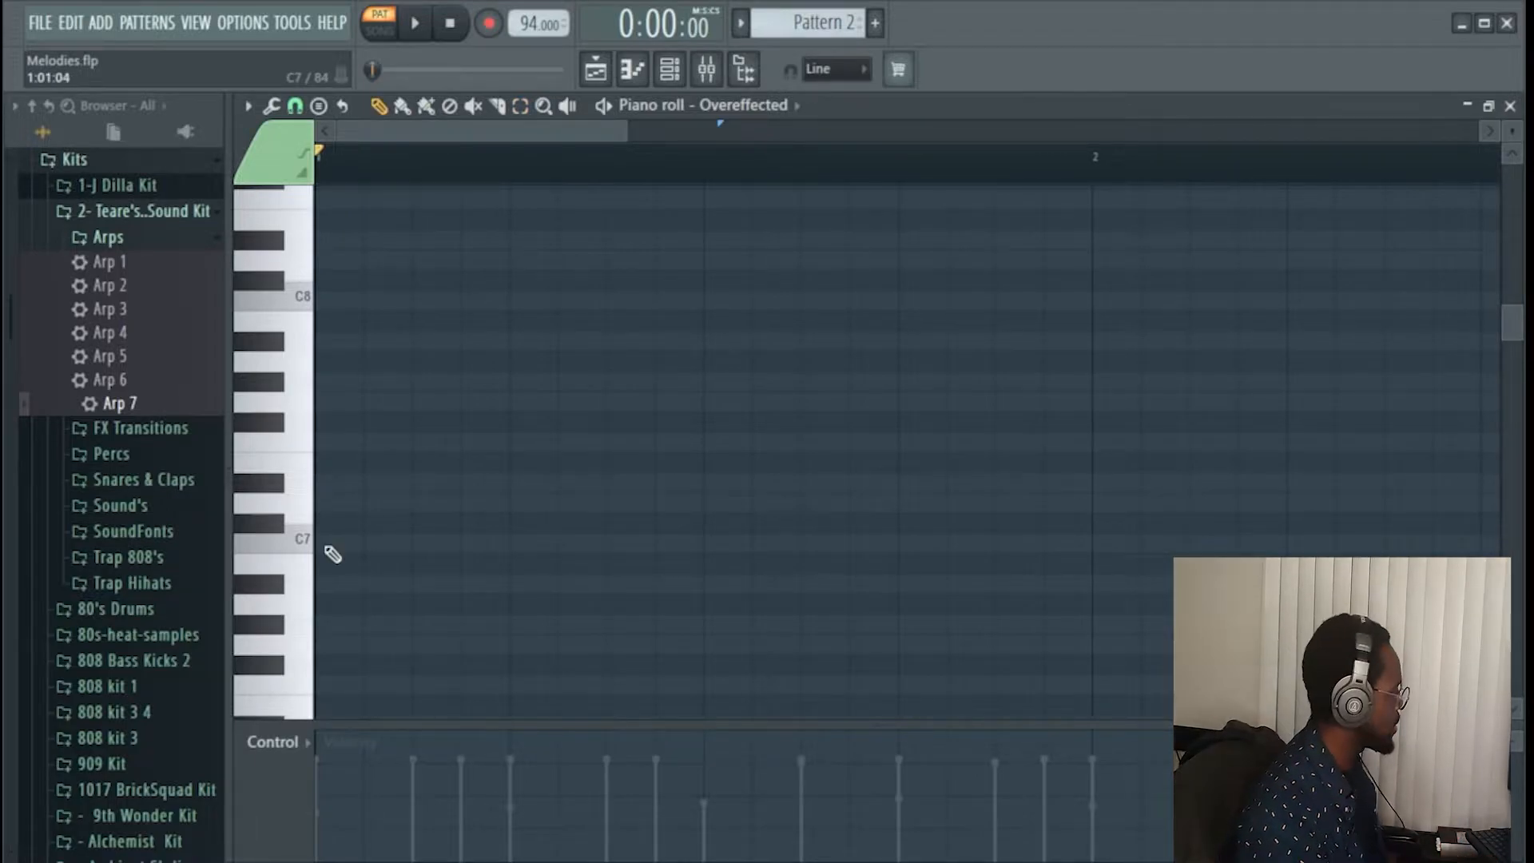
left_click(341, 552)
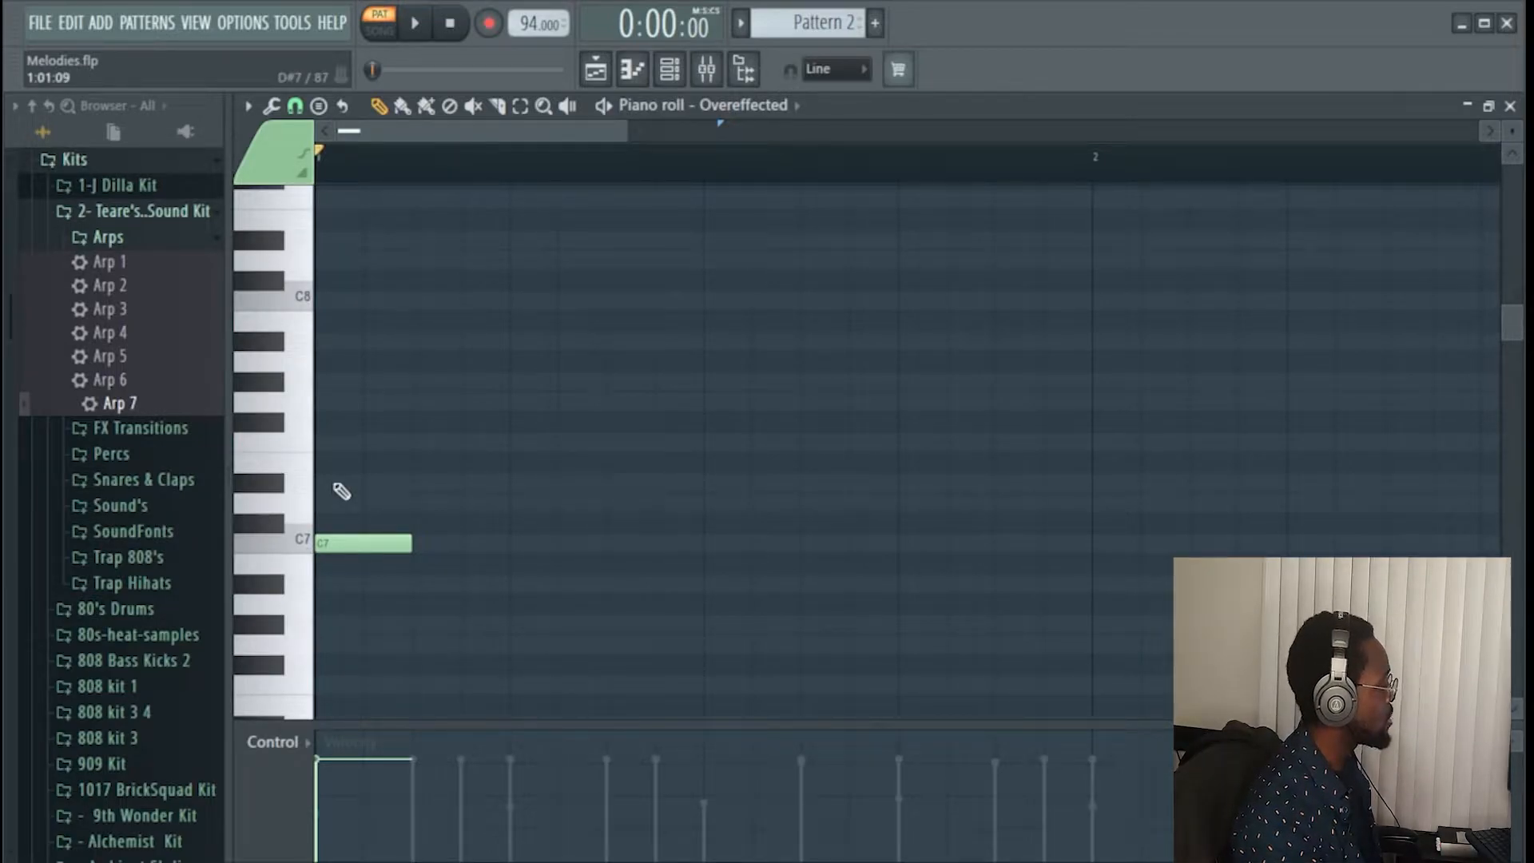
left_click(338, 484)
left_click(339, 402)
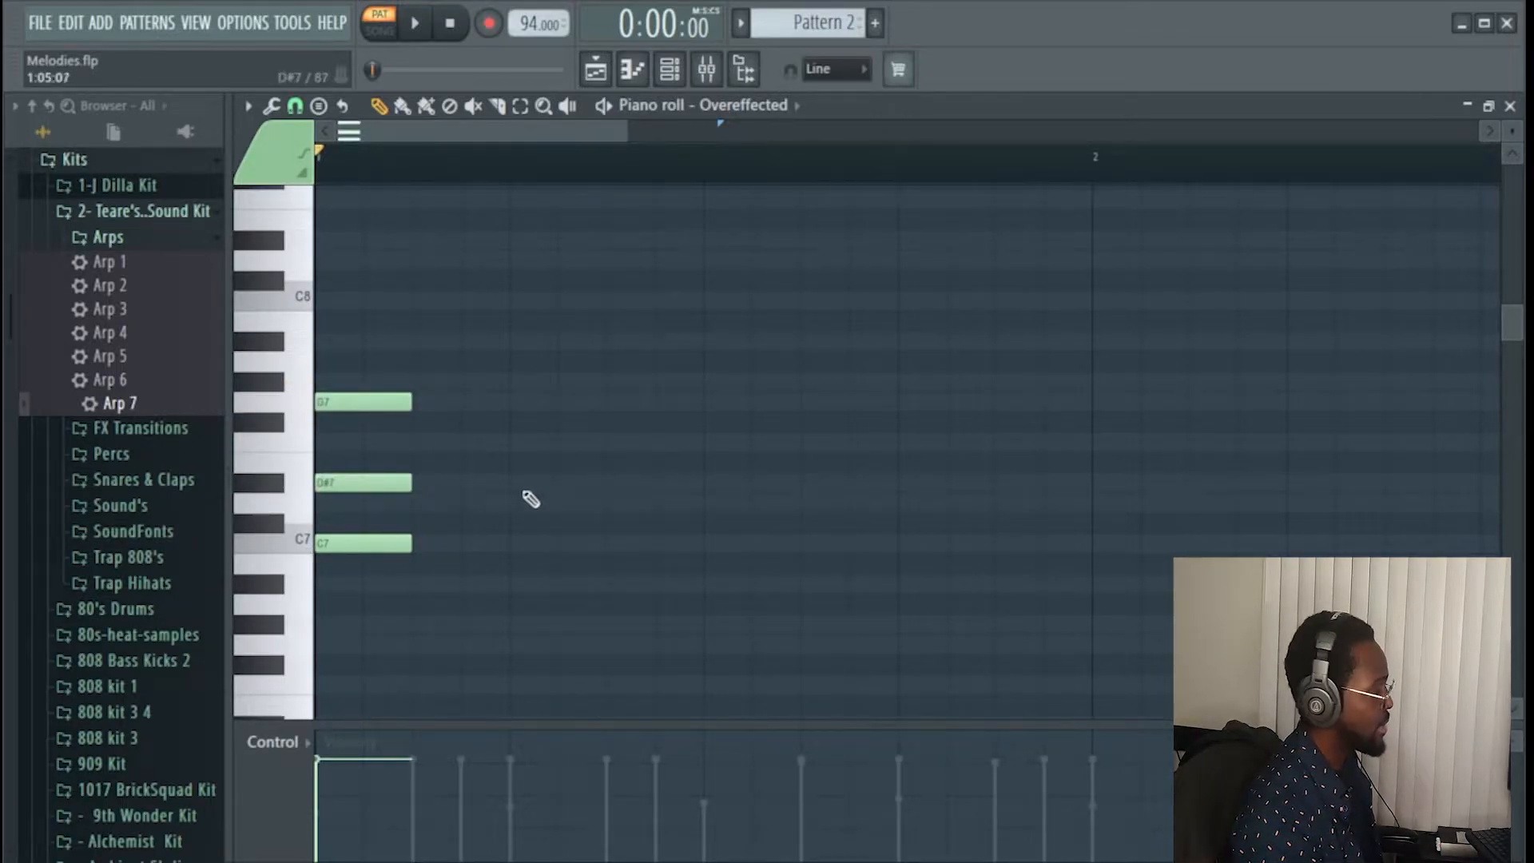
left_click(337, 341)
left_click(337, 301)
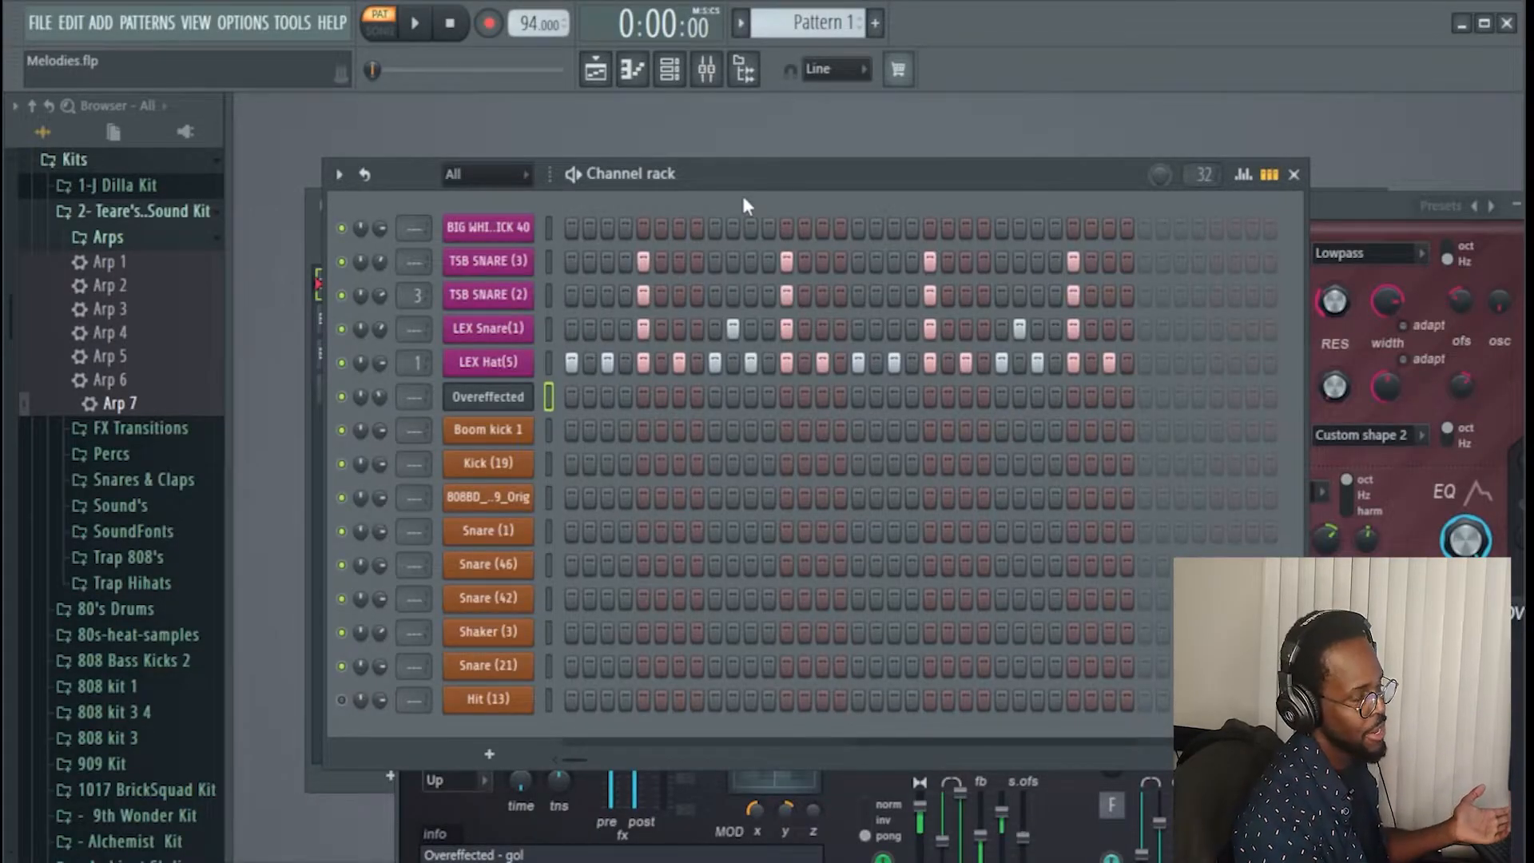
- Play back the drum steps of Pattern 1 and stop playback
key("space")
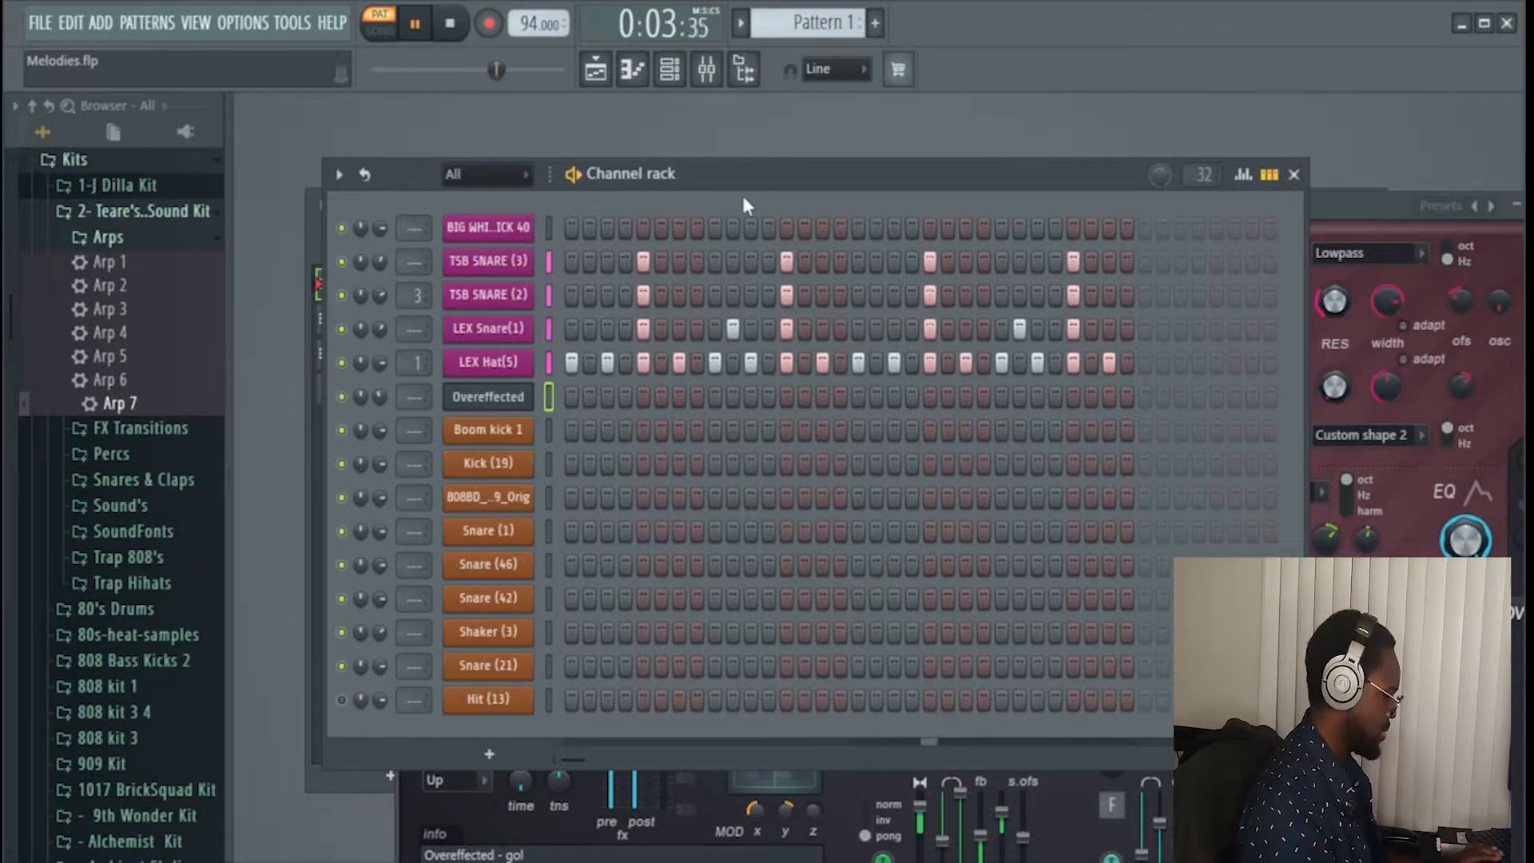
key("space")
- Open the Overeffected channel's piano roll in Pattern 1 and draw an F7 note at the start of bar 1
left_click(505, 400)
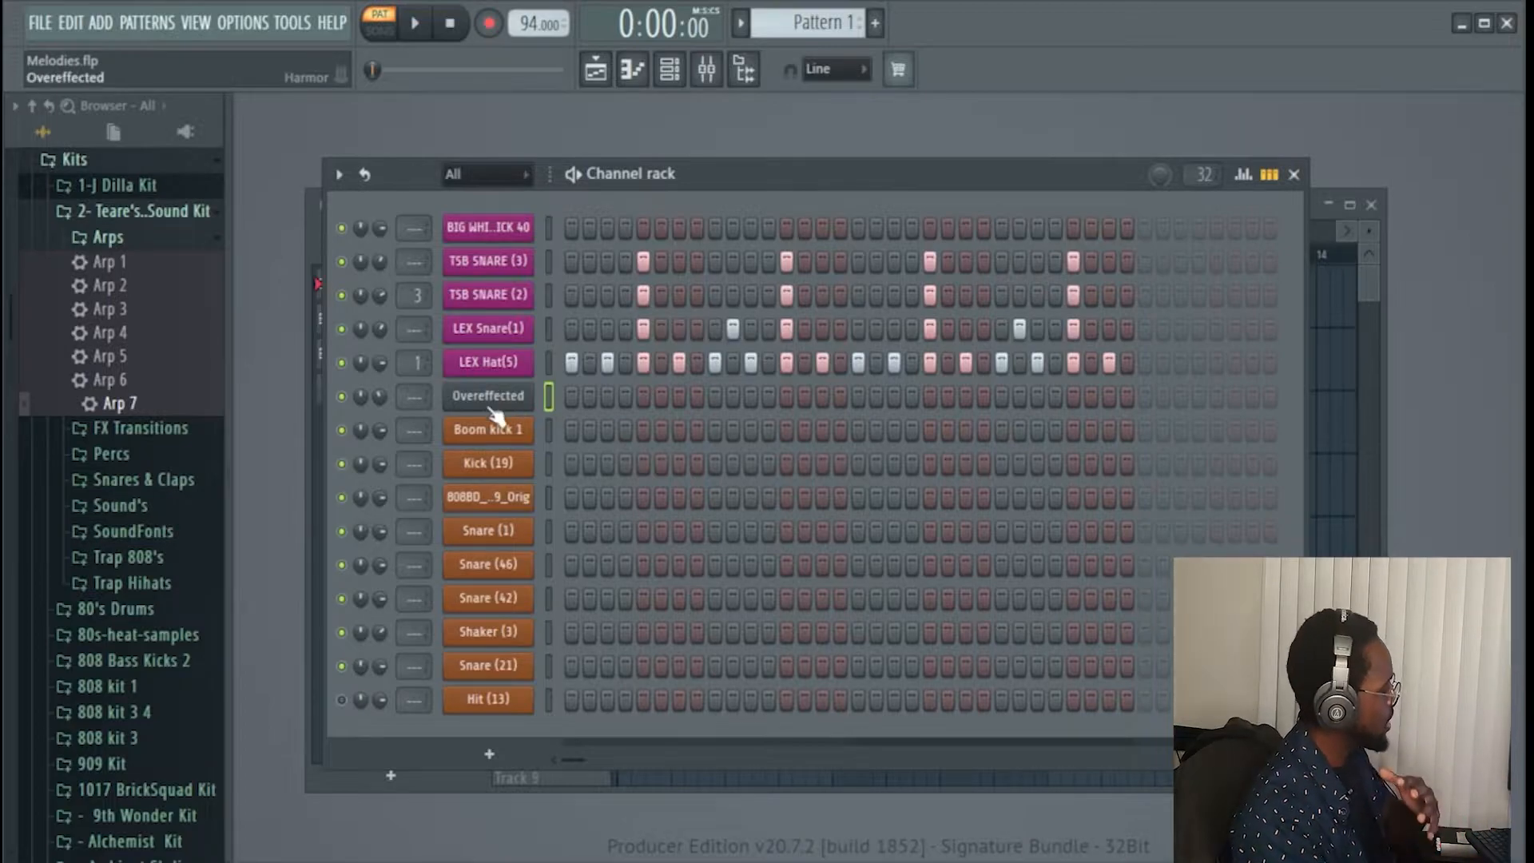
key("F7")
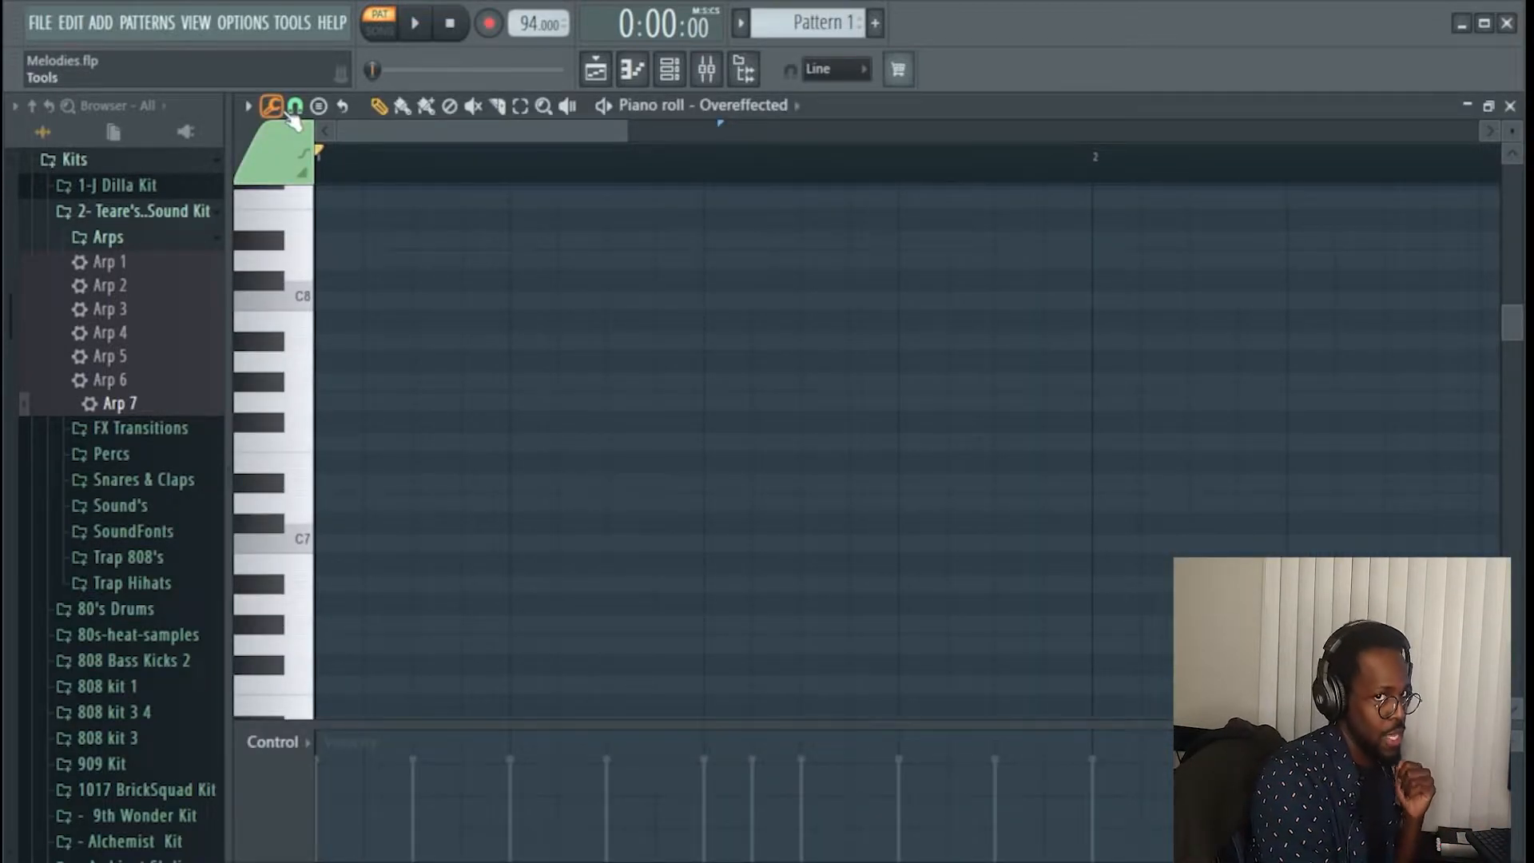
left_click_drag(357, 443, 311, 446)
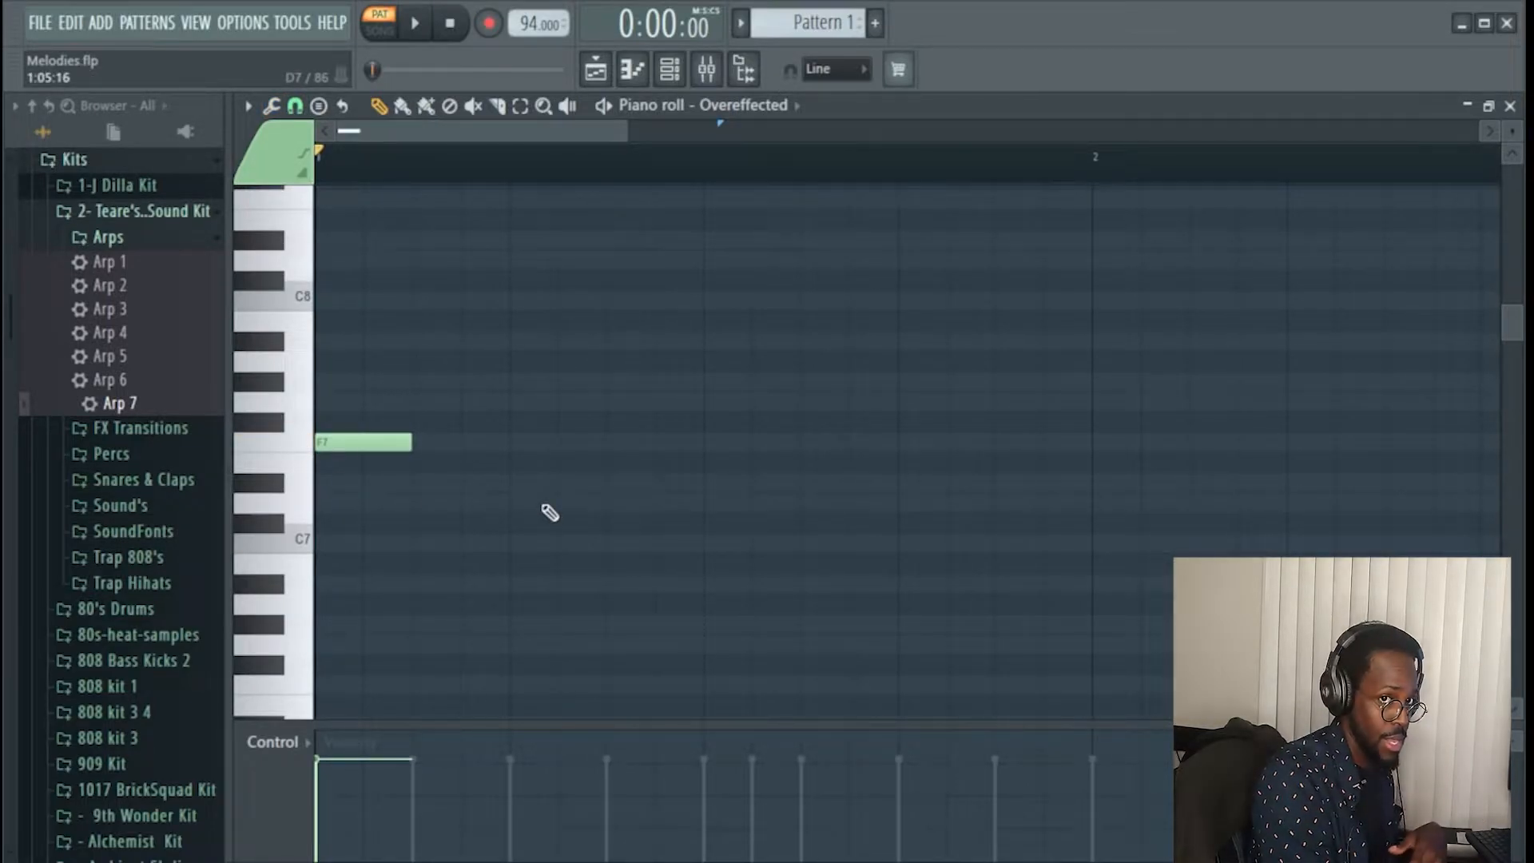
- Set the root note of the scale highlighting to F
left_click(248, 106)
mouse_move(292, 243)
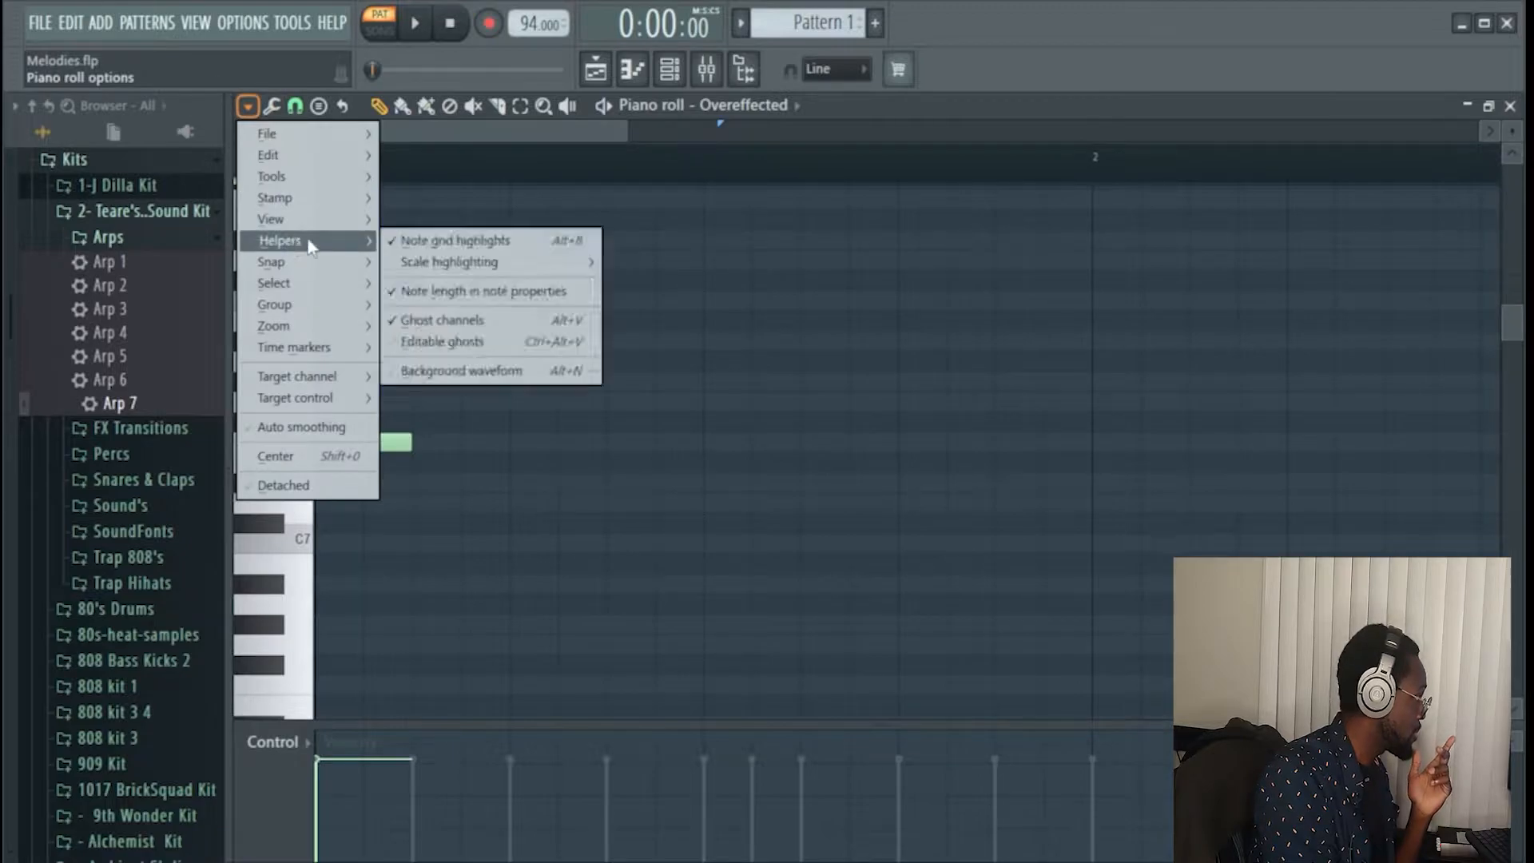
mouse_move(432, 262)
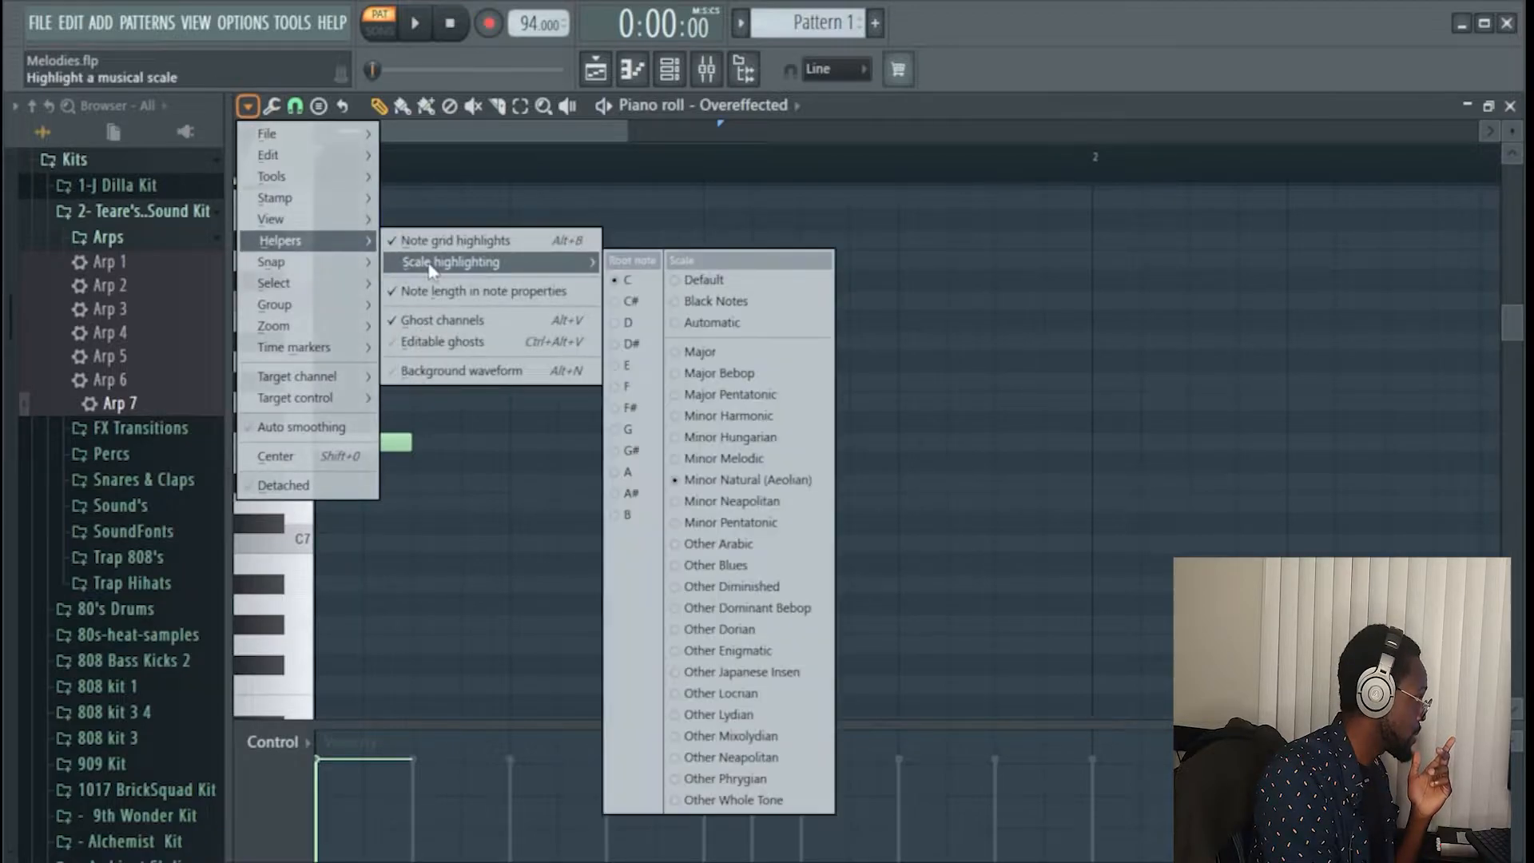
left_click(627, 386)
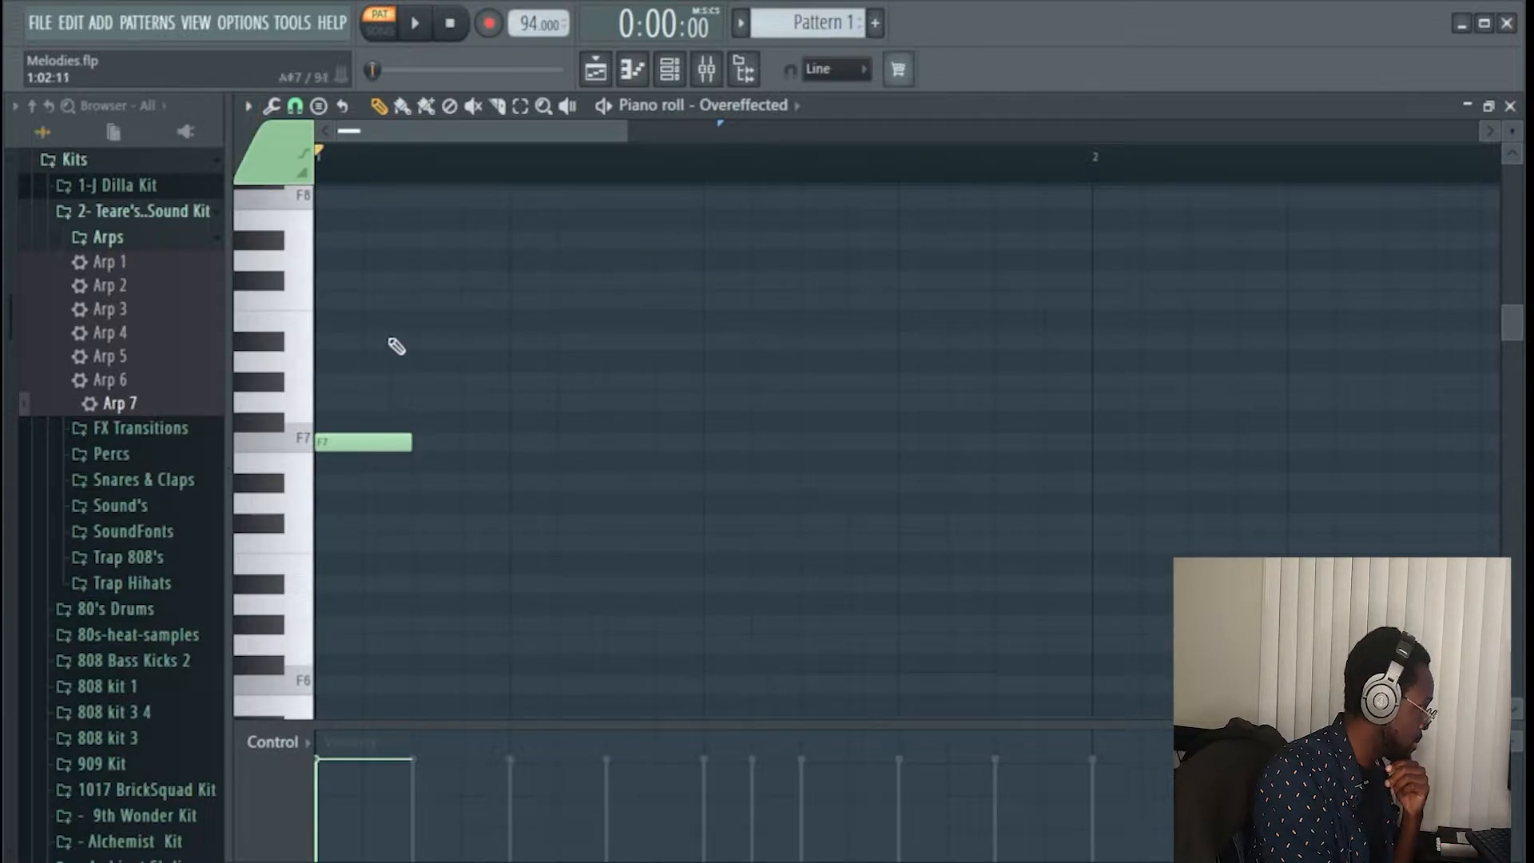
- Continue the melody after F7 with A#7, a longer C#8 reaching up to a following D#7, and play it back
left_click(424, 342)
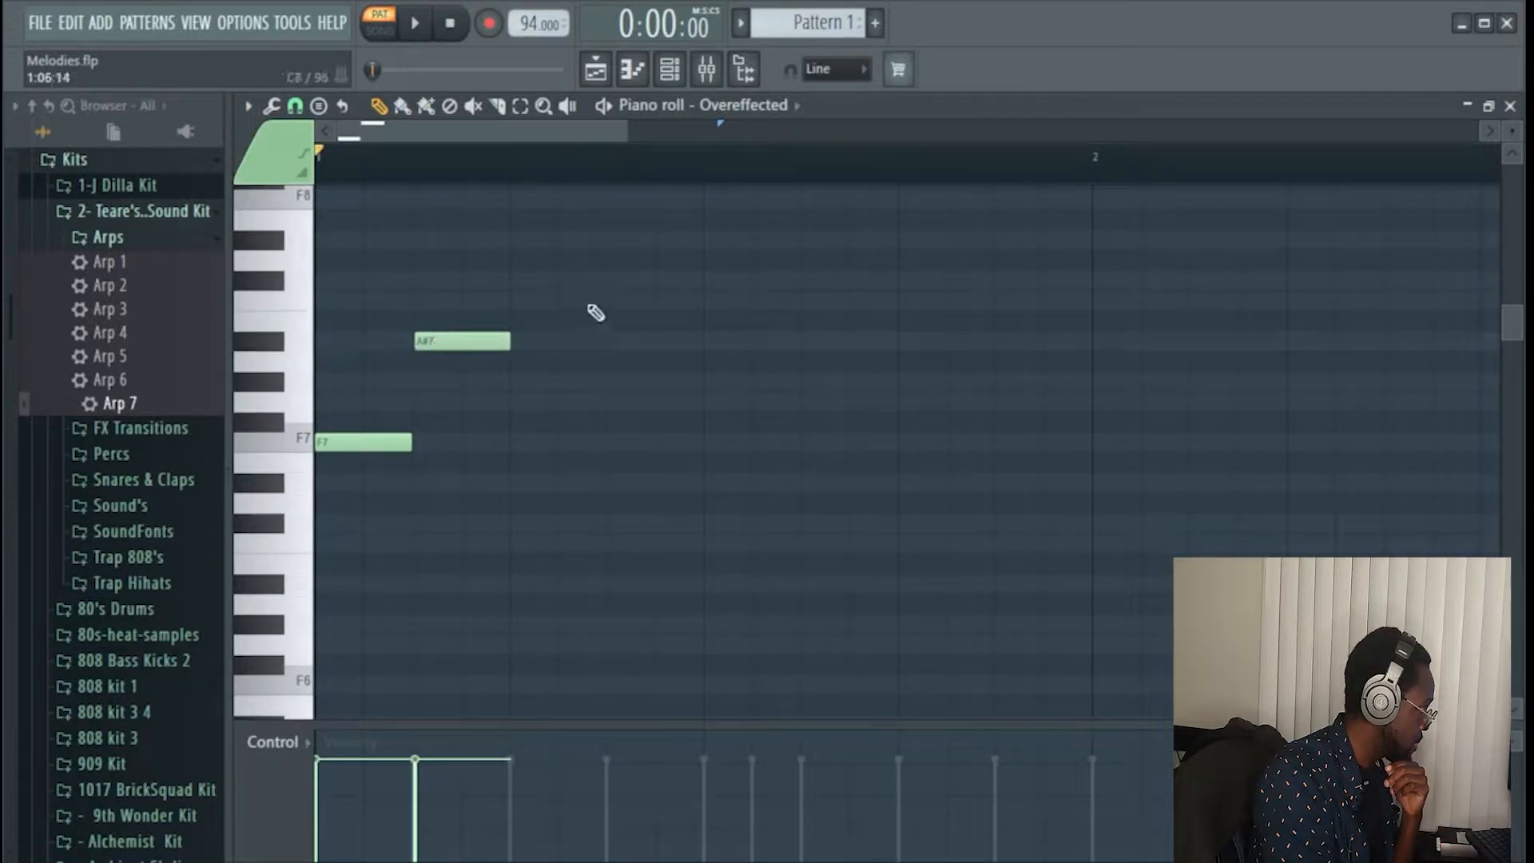
left_click(561, 279)
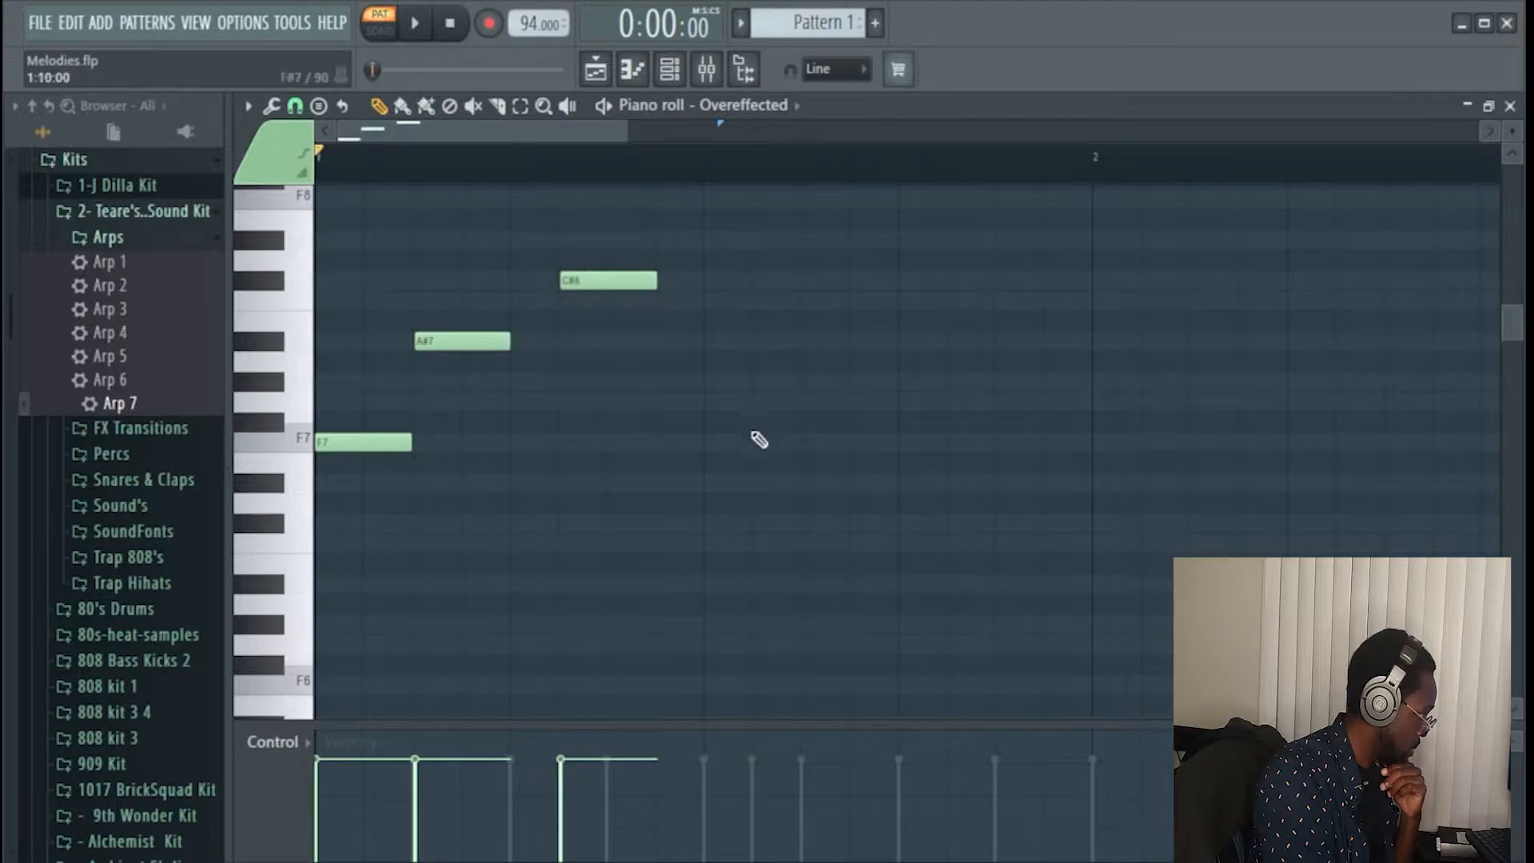
left_click_drag(711, 544, 796, 485)
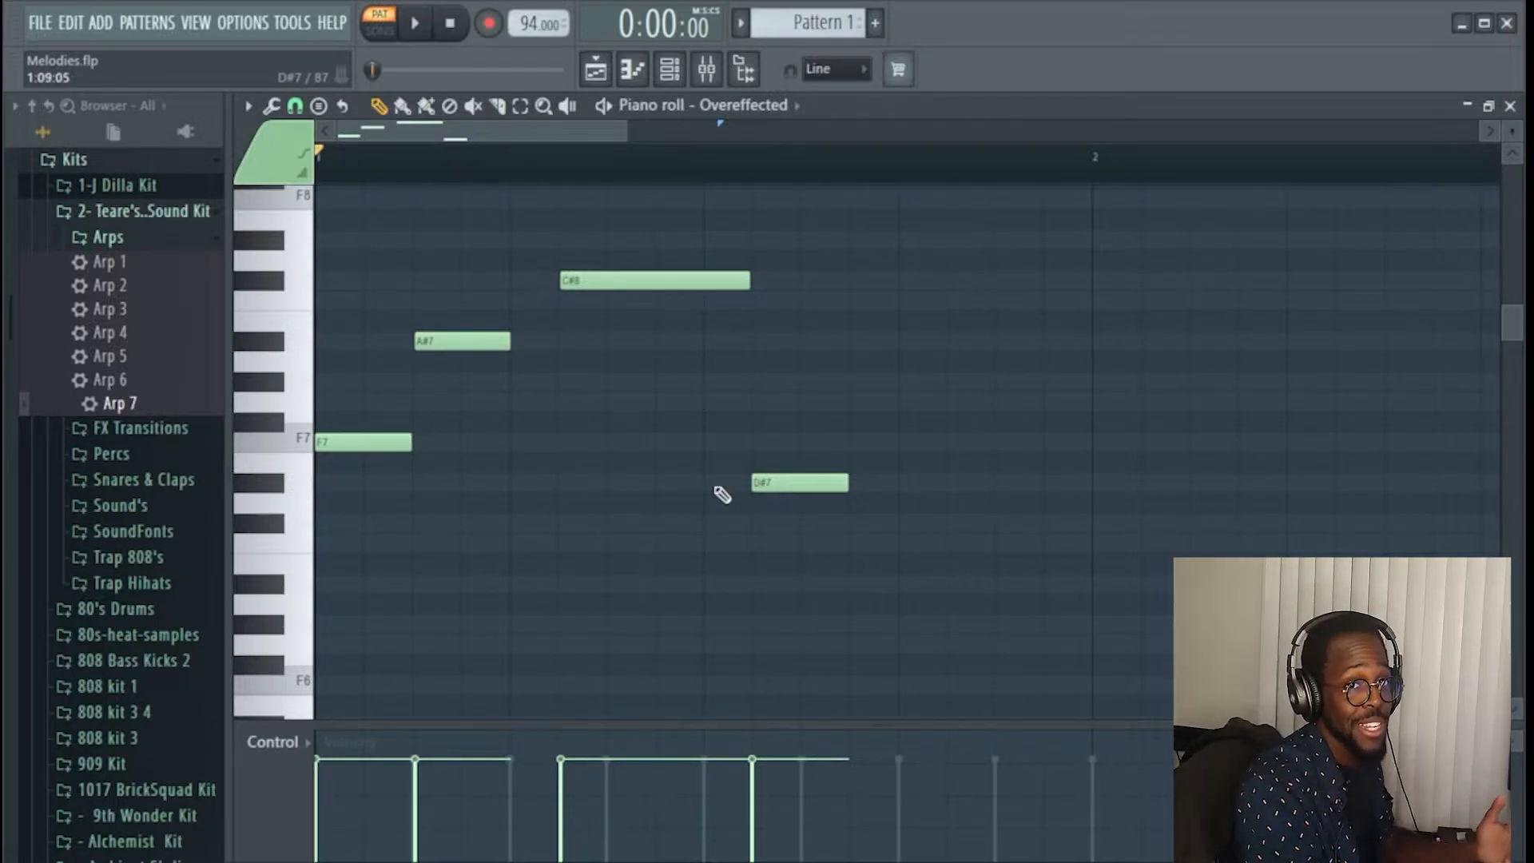
left_click(415, 23)
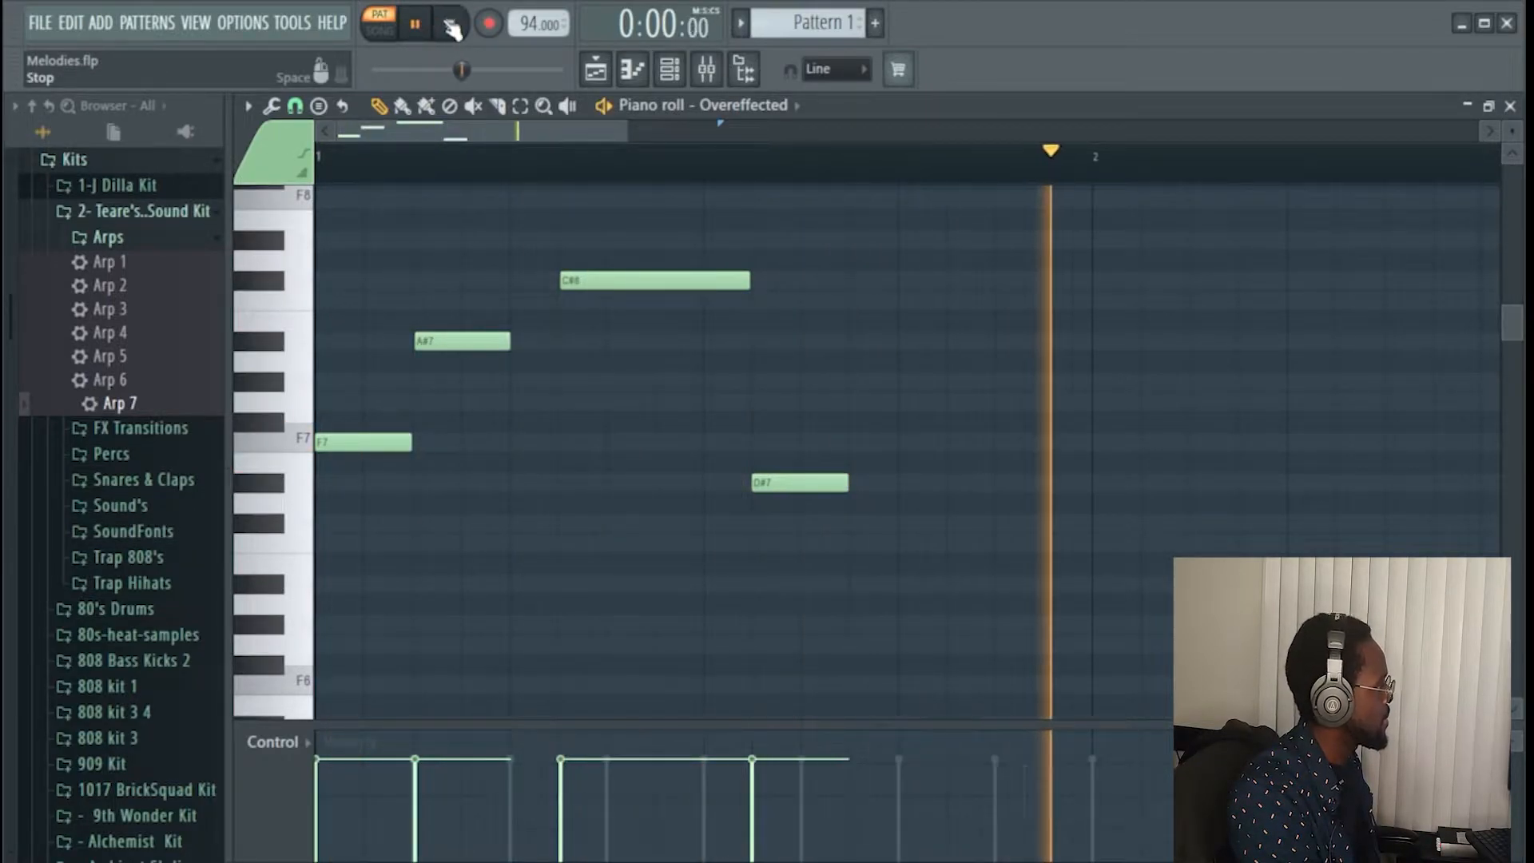
key("space")
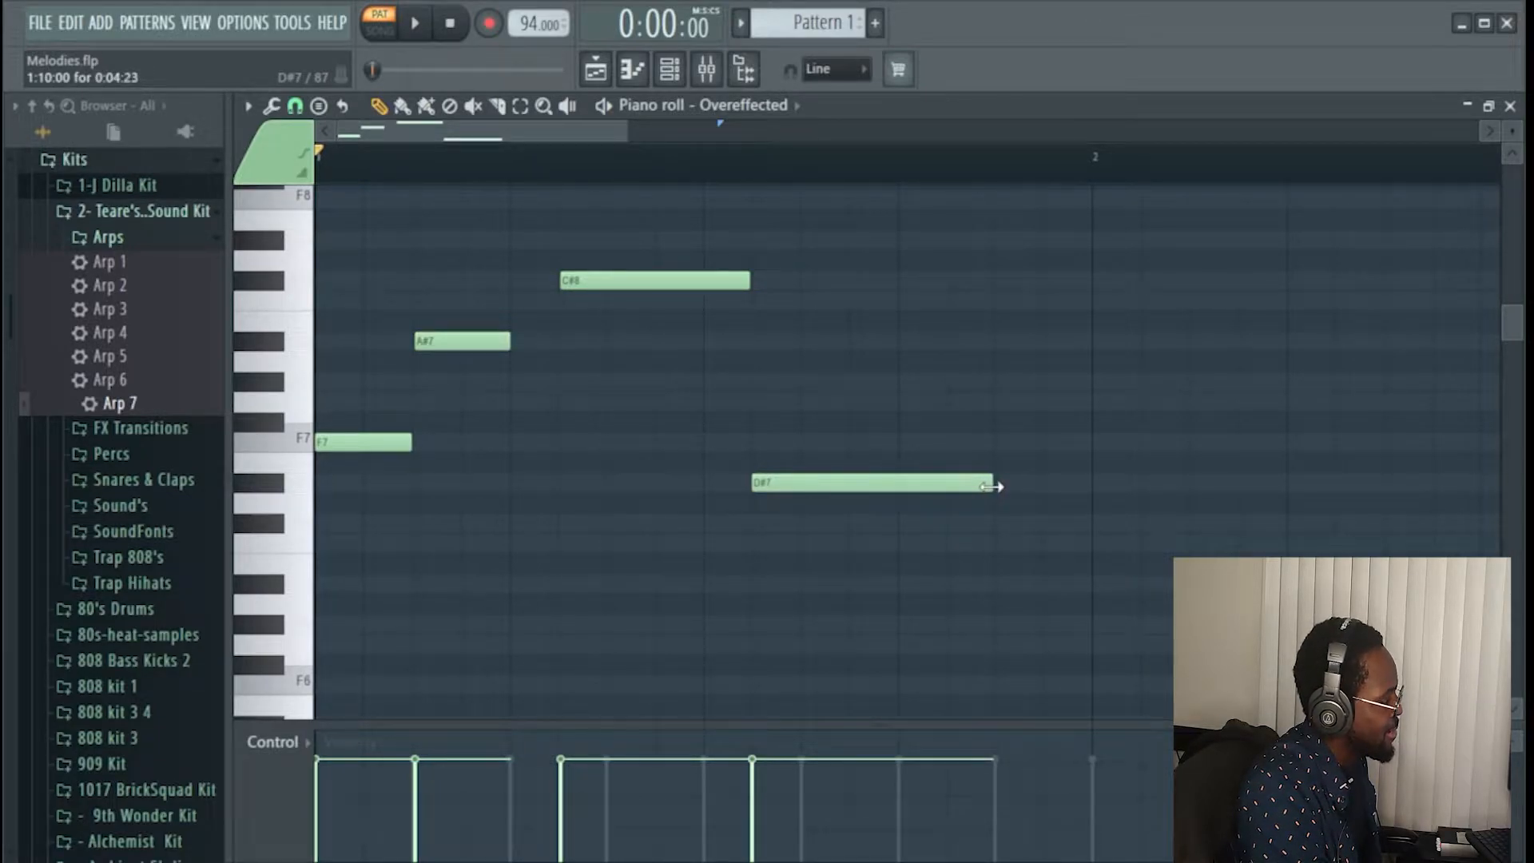
- Play back the four-note melody, duplicate it, and move the copy to start at bar 2
key("space")
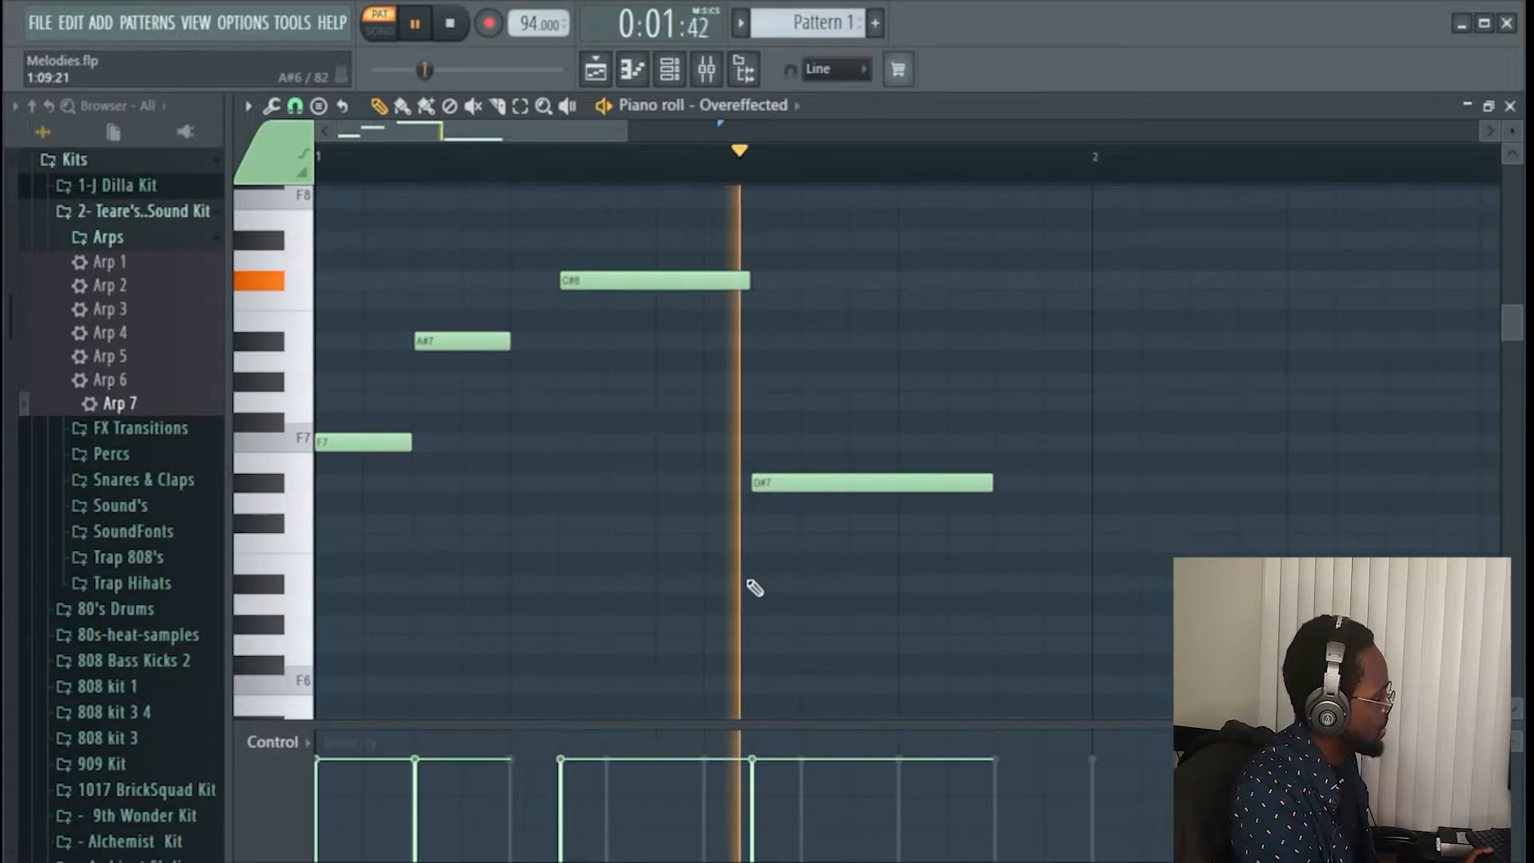
key("space")
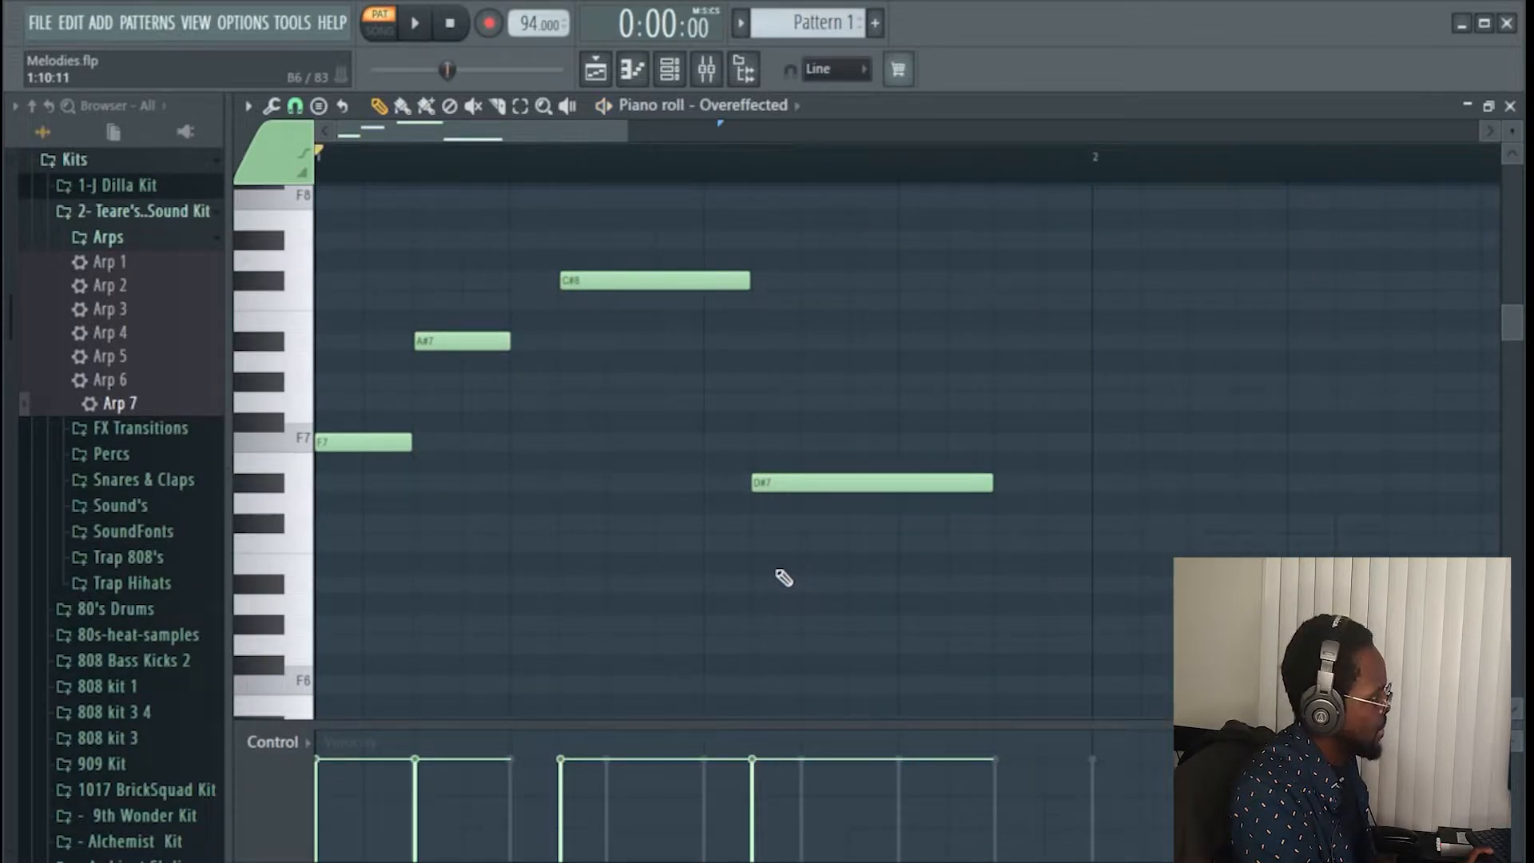
left_click_drag(621, 140, 897, 142)
left_click_drag(684, 572, 309, 245)
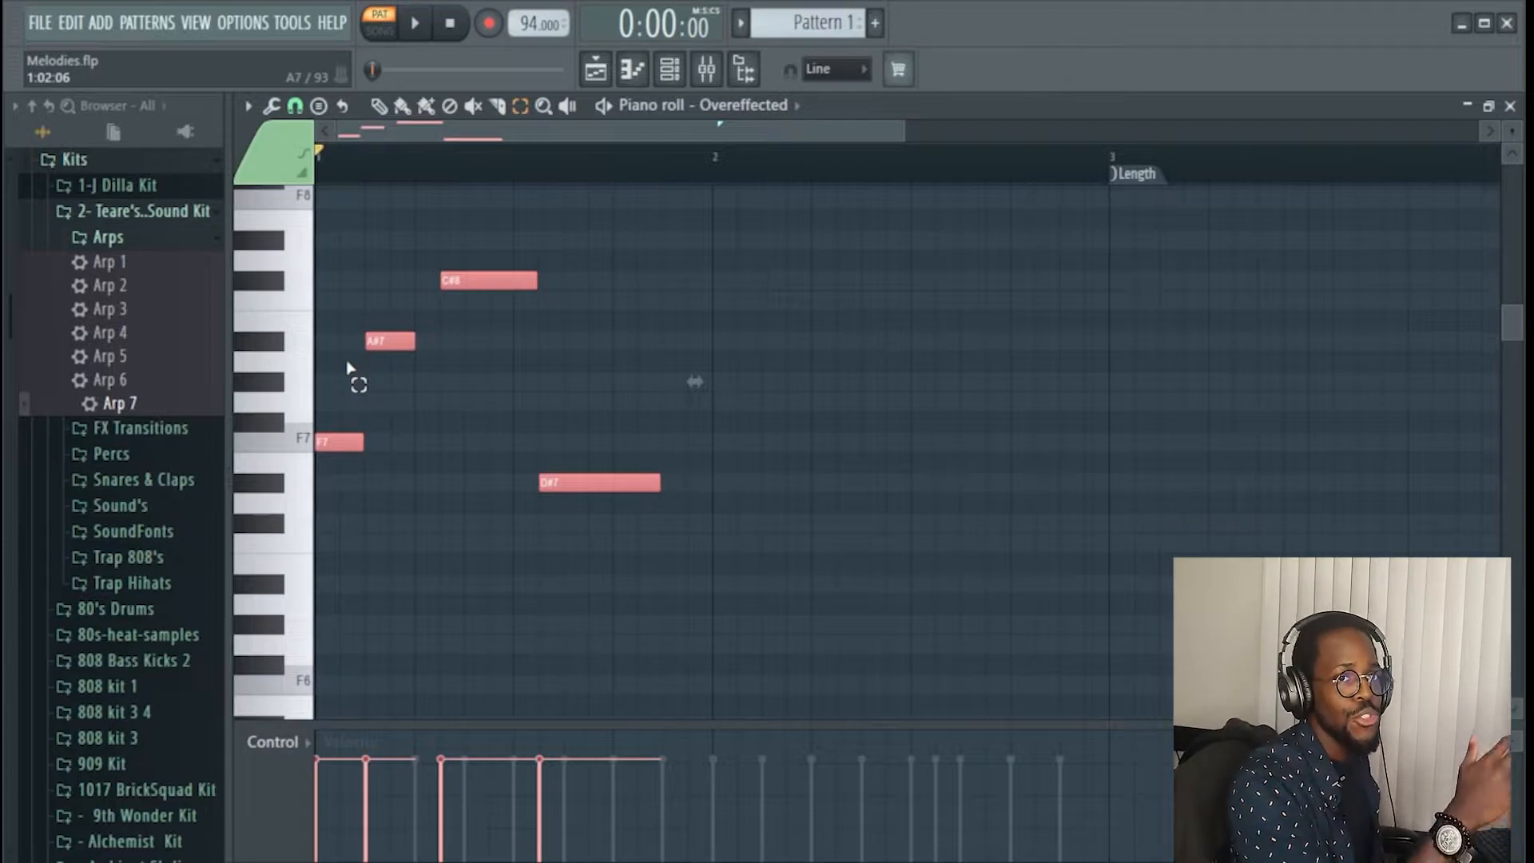
key("ctrl+b")
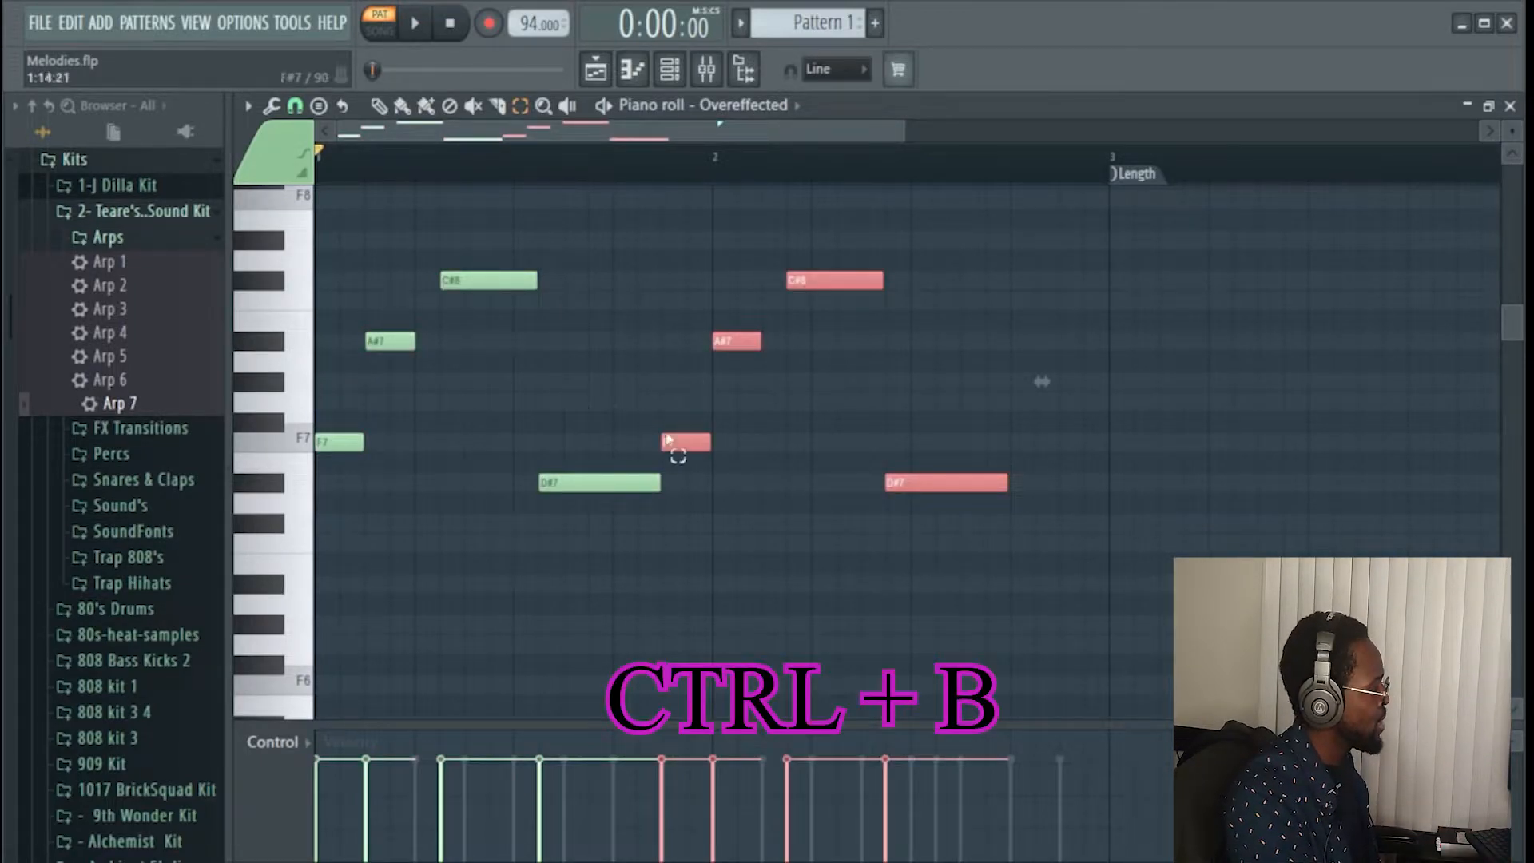
left_click_drag(696, 442, 746, 448)
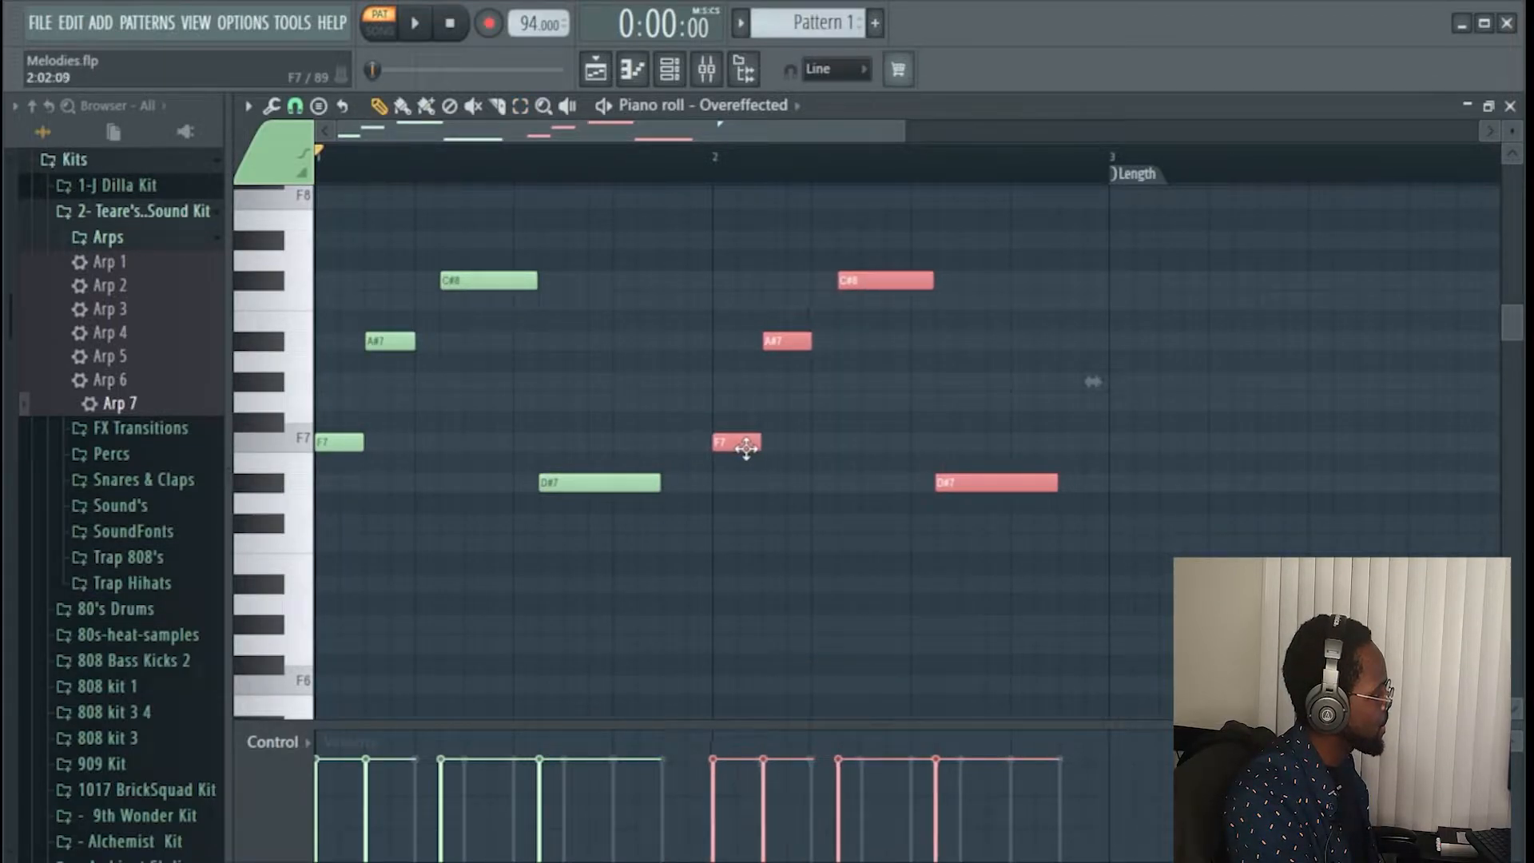
left_click_drag(746, 449, 749, 449)
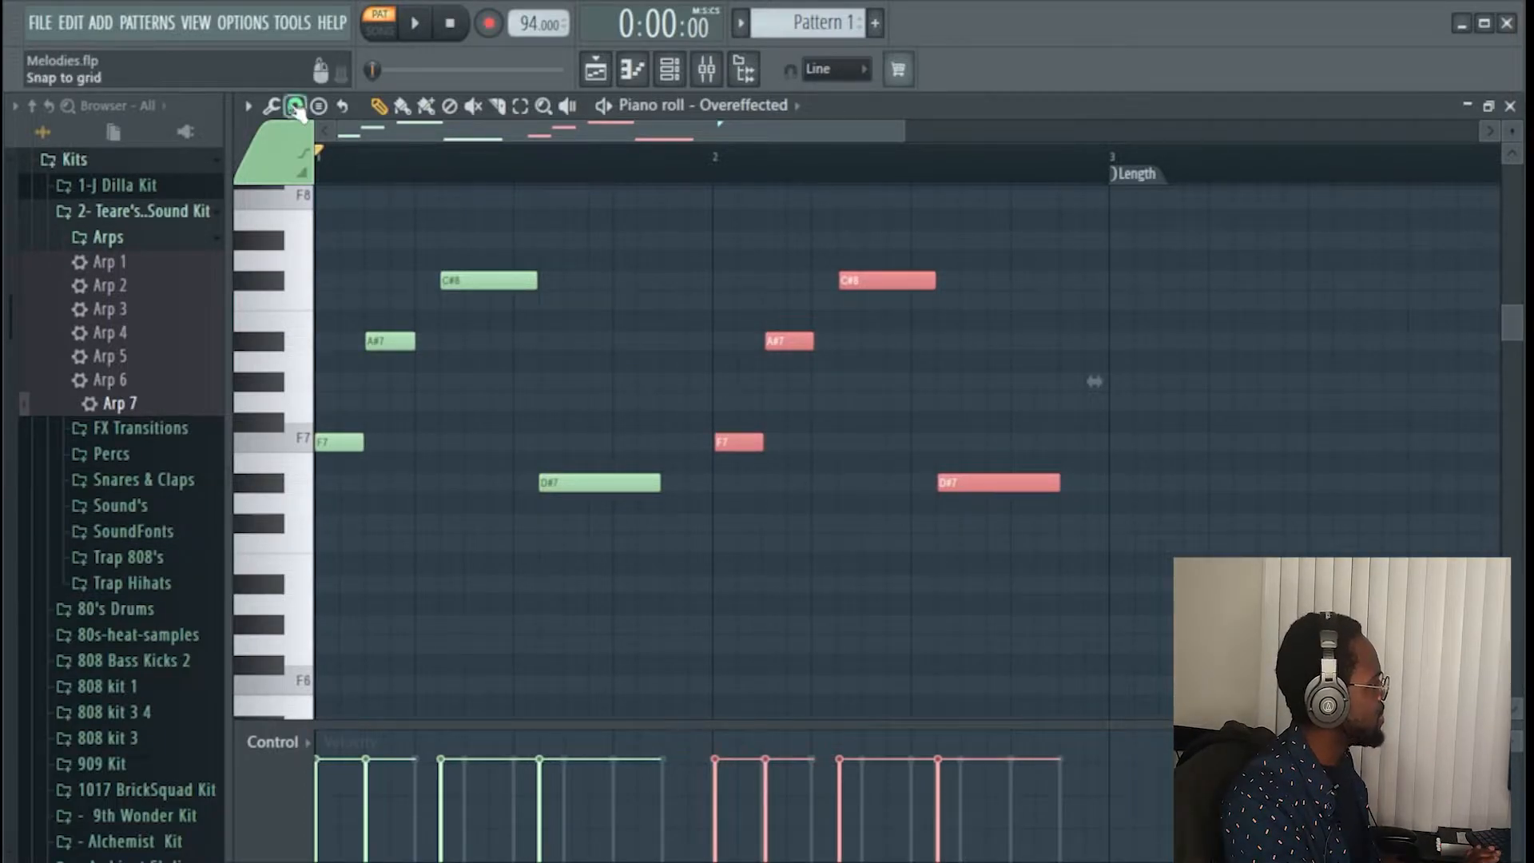
- Set the piano roll snap to Events, nudge the copied notes back onto the start of bar 2, and play back the result
left_click(296, 112)
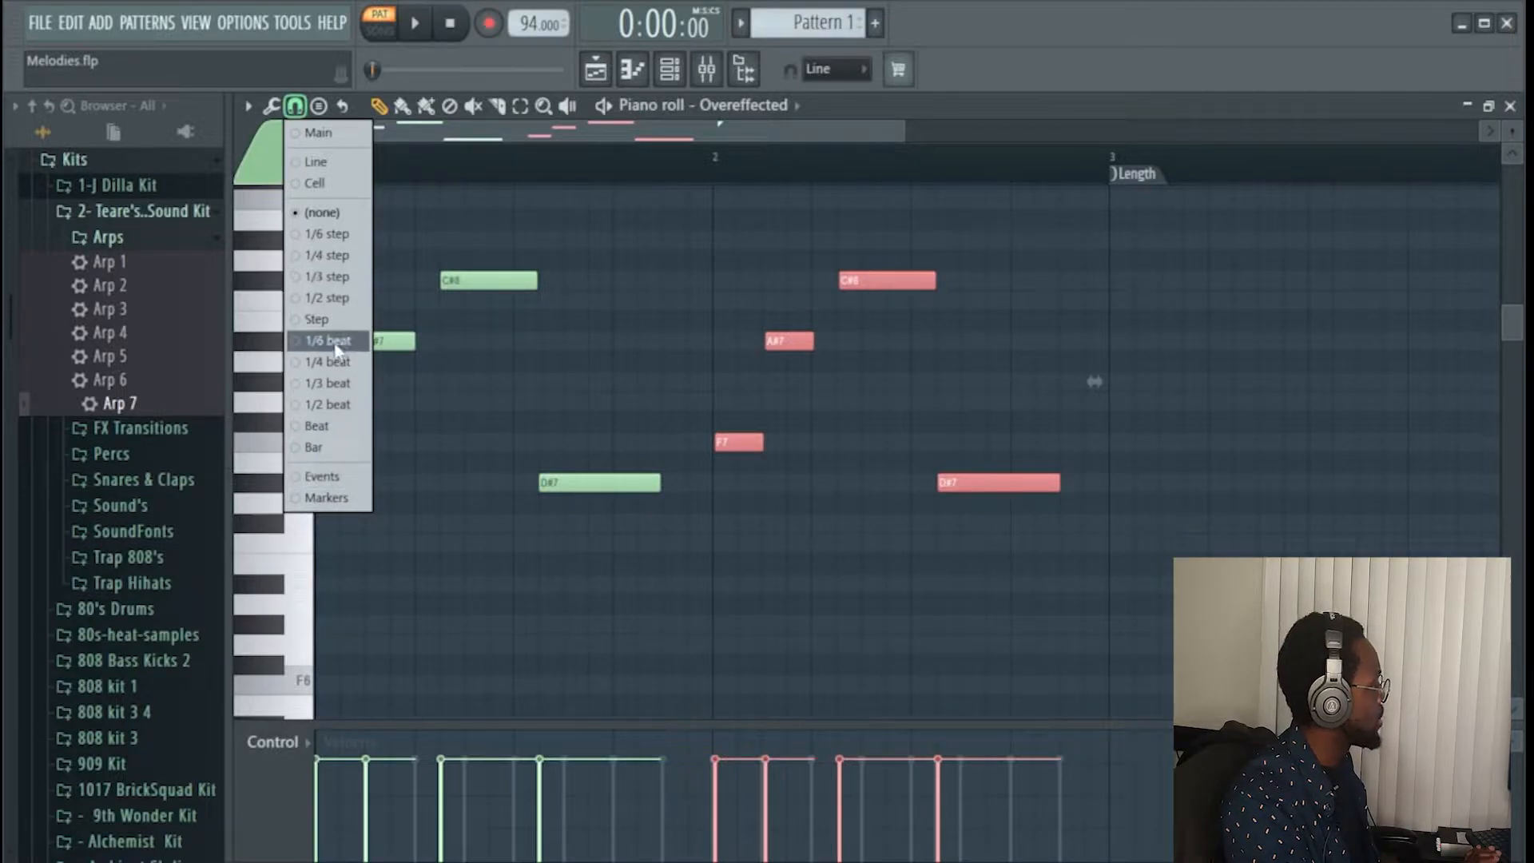
left_click(340, 477)
left_click_drag(734, 440, 733, 440)
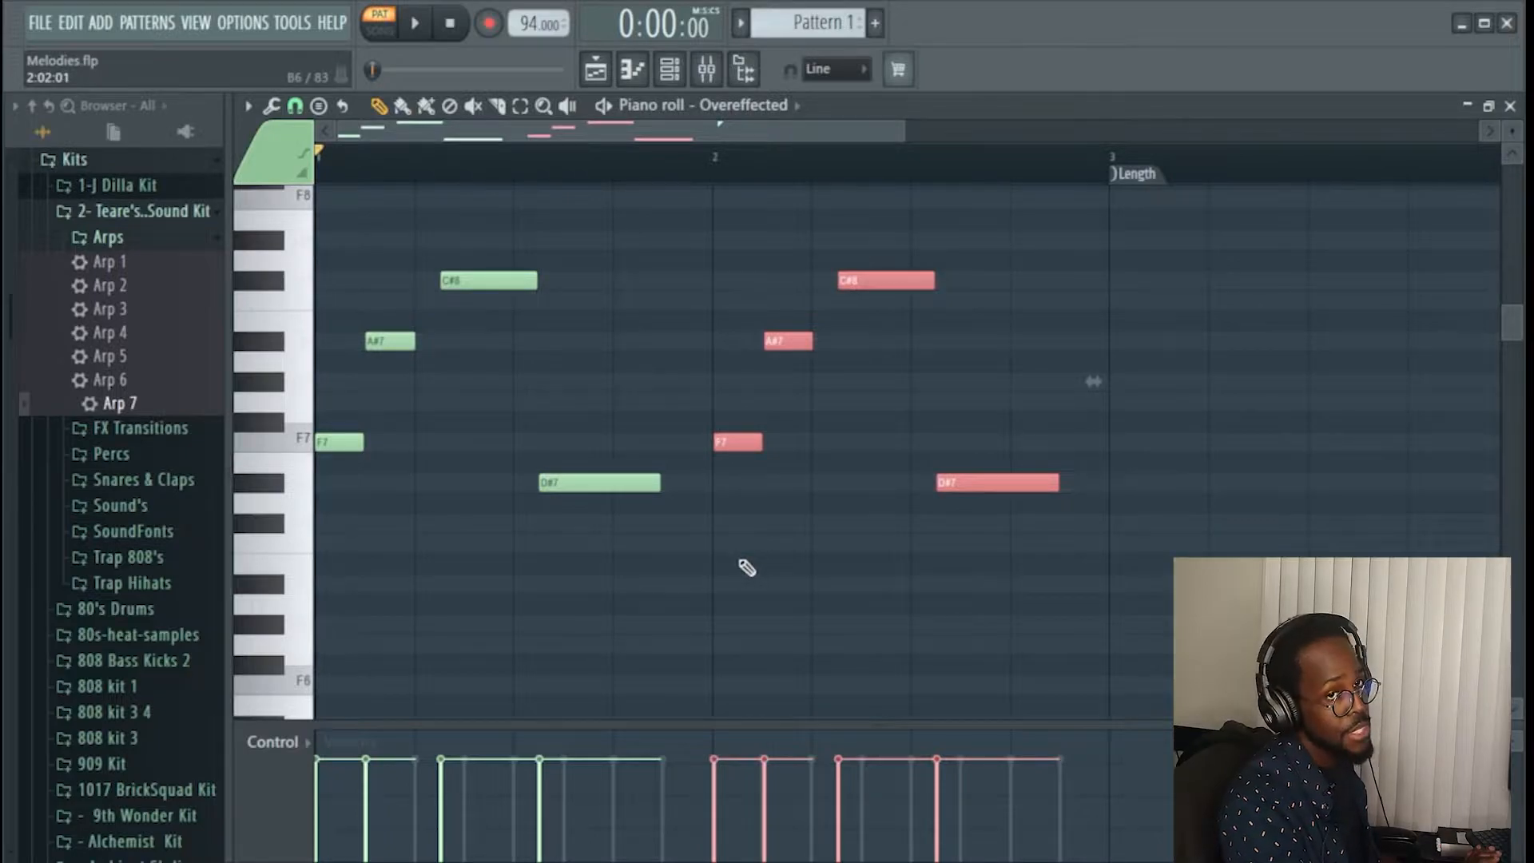
key("space")
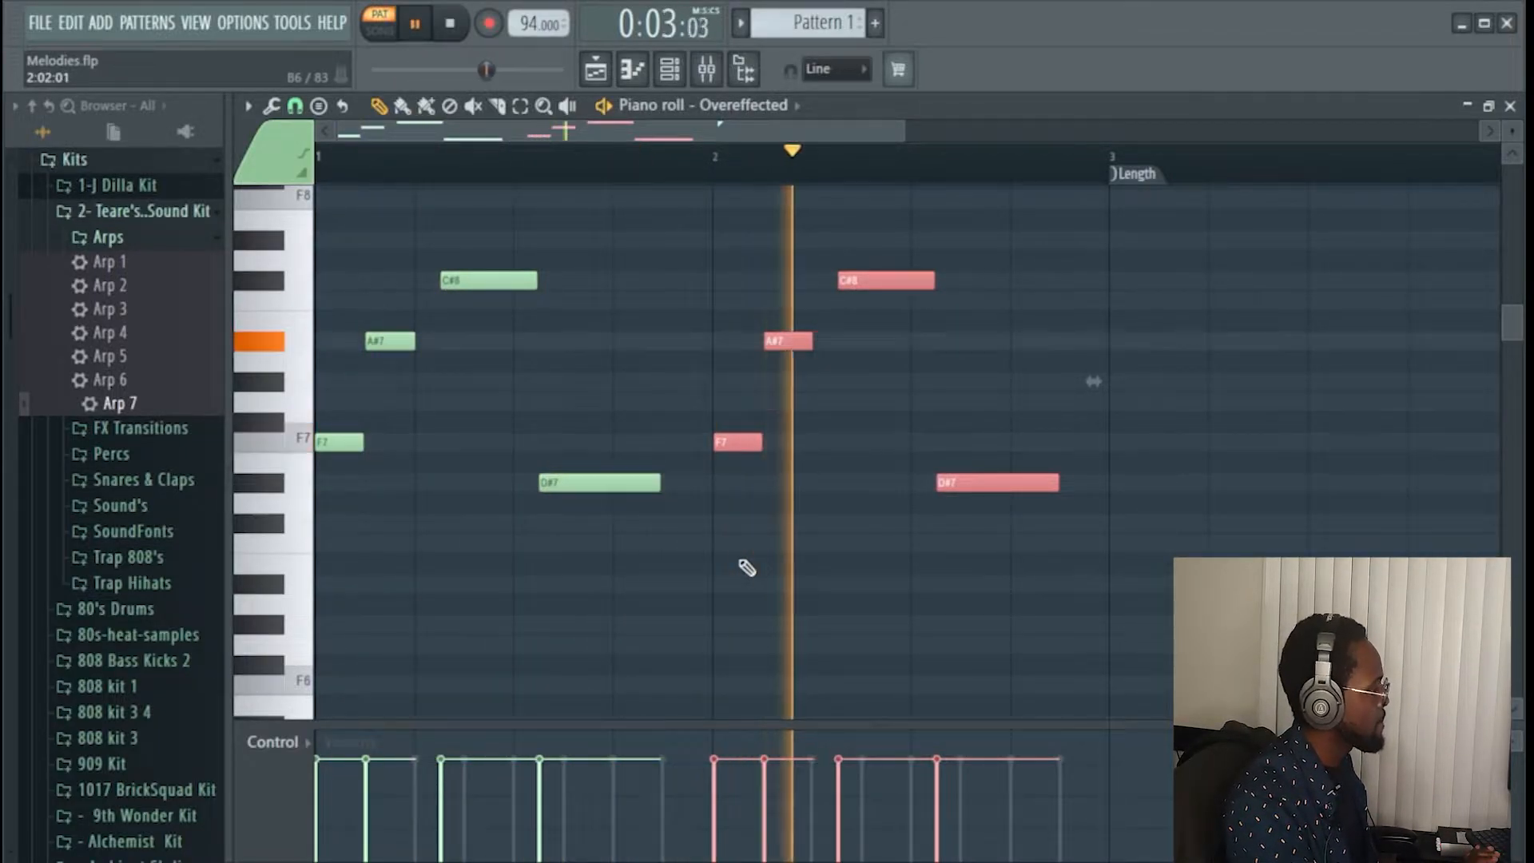
key("space")
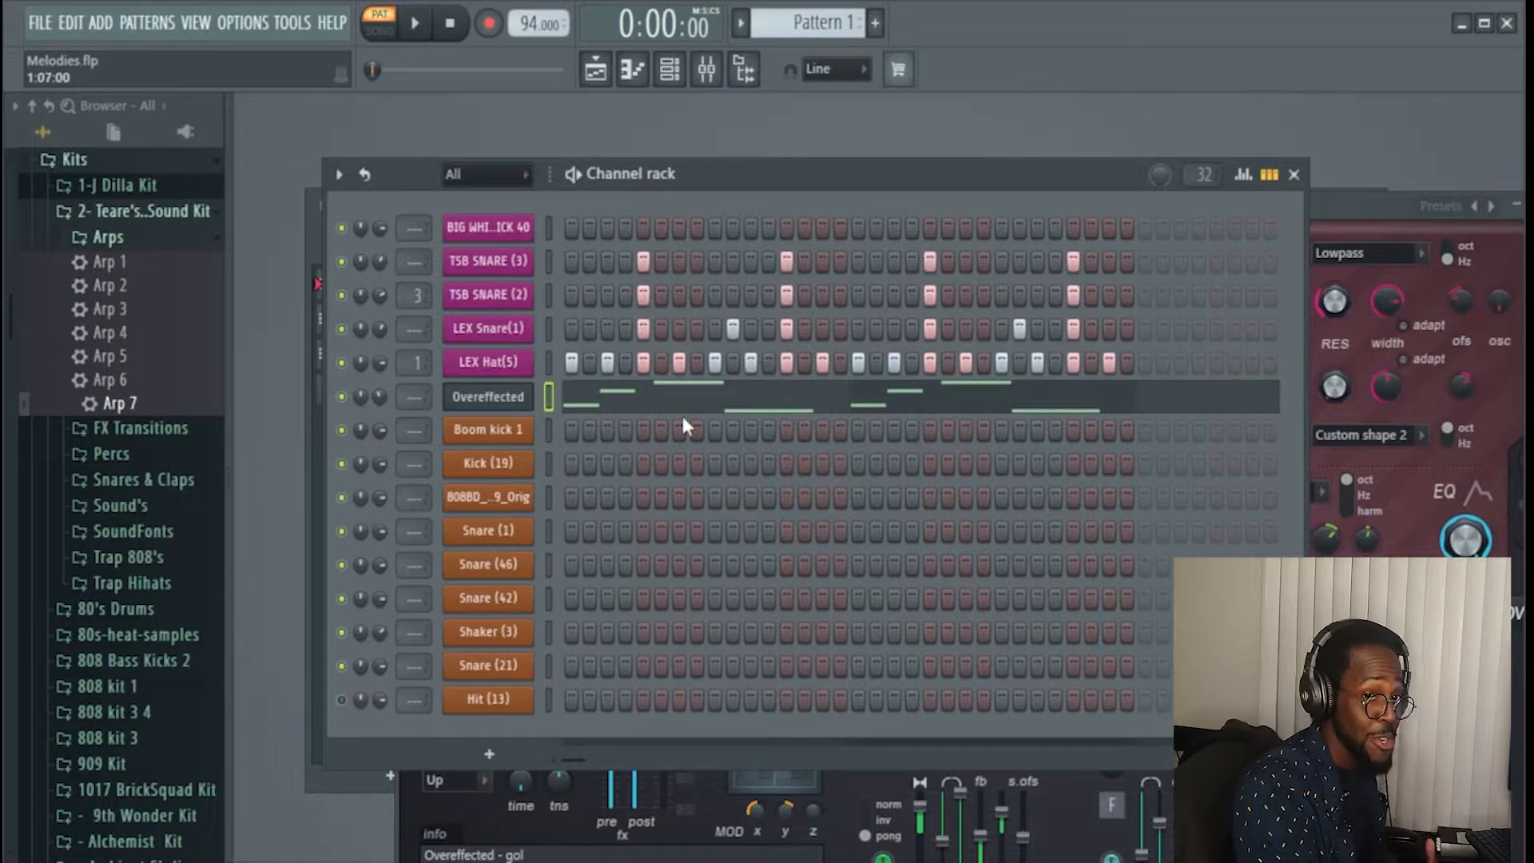
- Turn on ghost channels in the Overeffected channel's piano roll and return to the channel rack
left_click(701, 410)
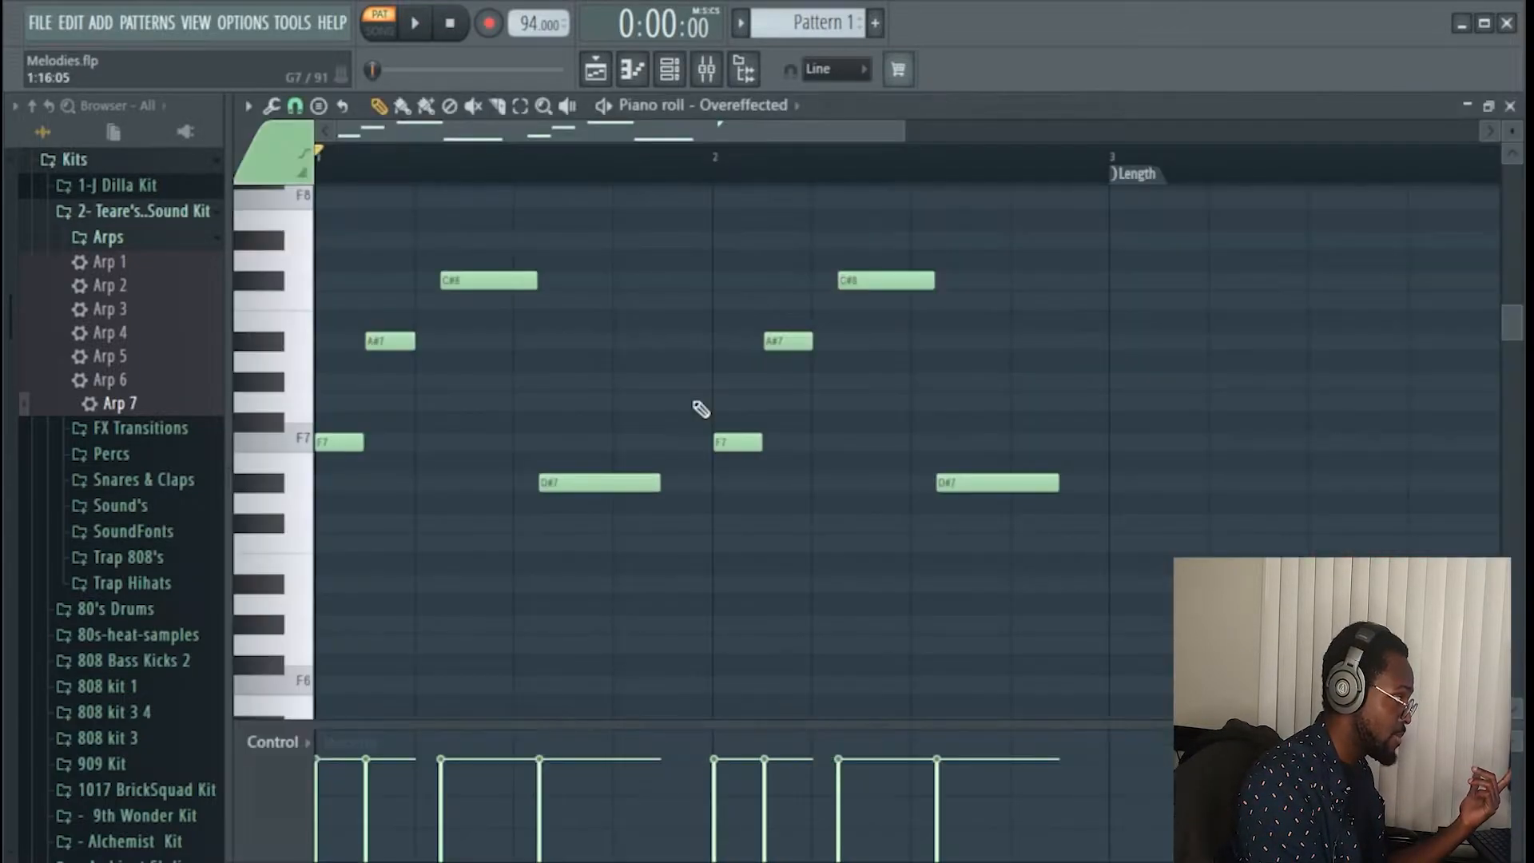
left_click(248, 105)
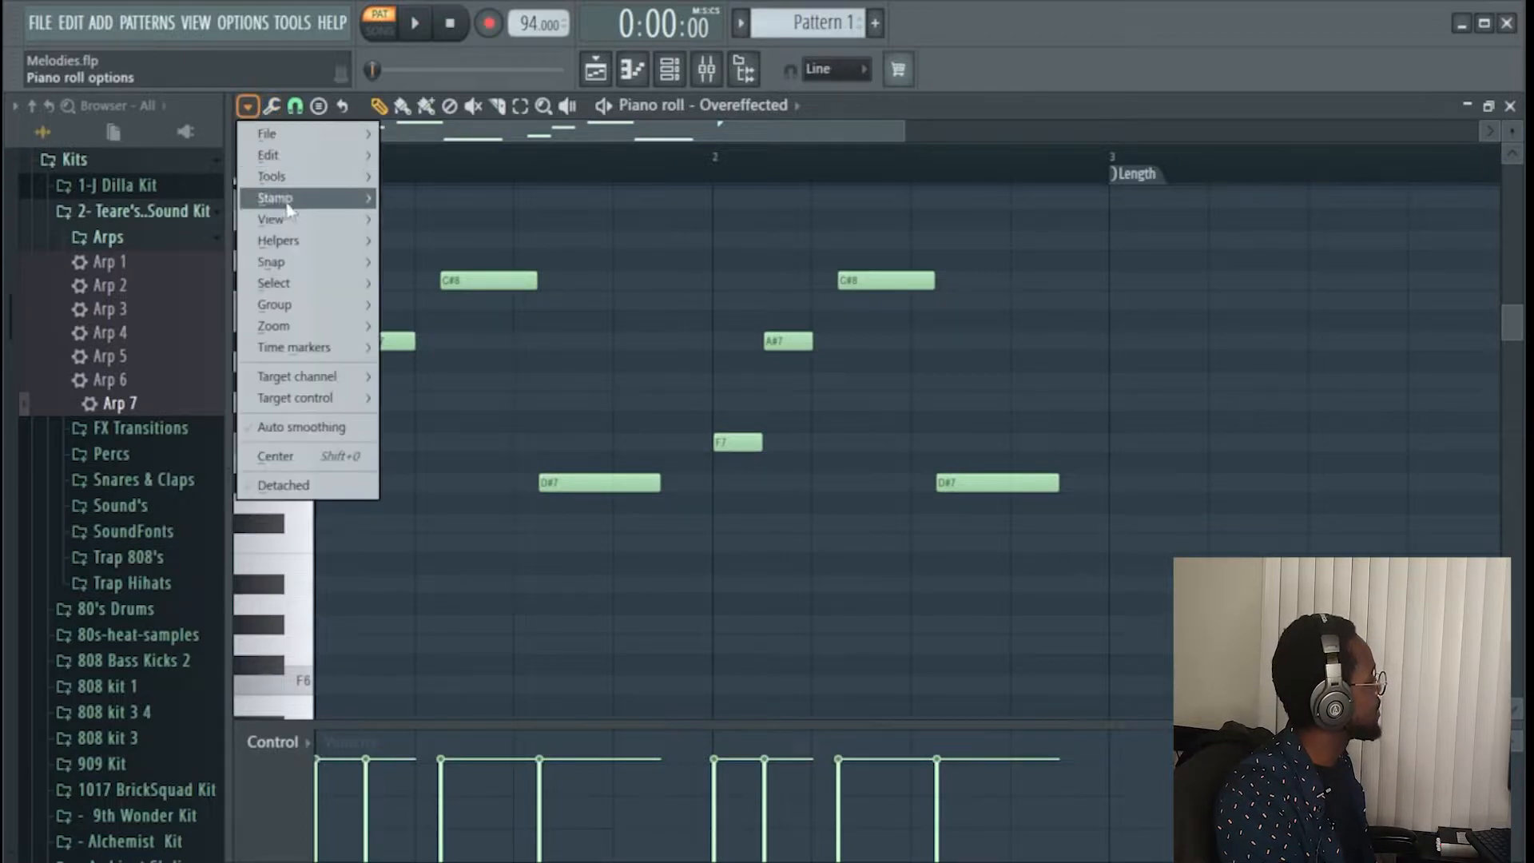
mouse_move(292, 239)
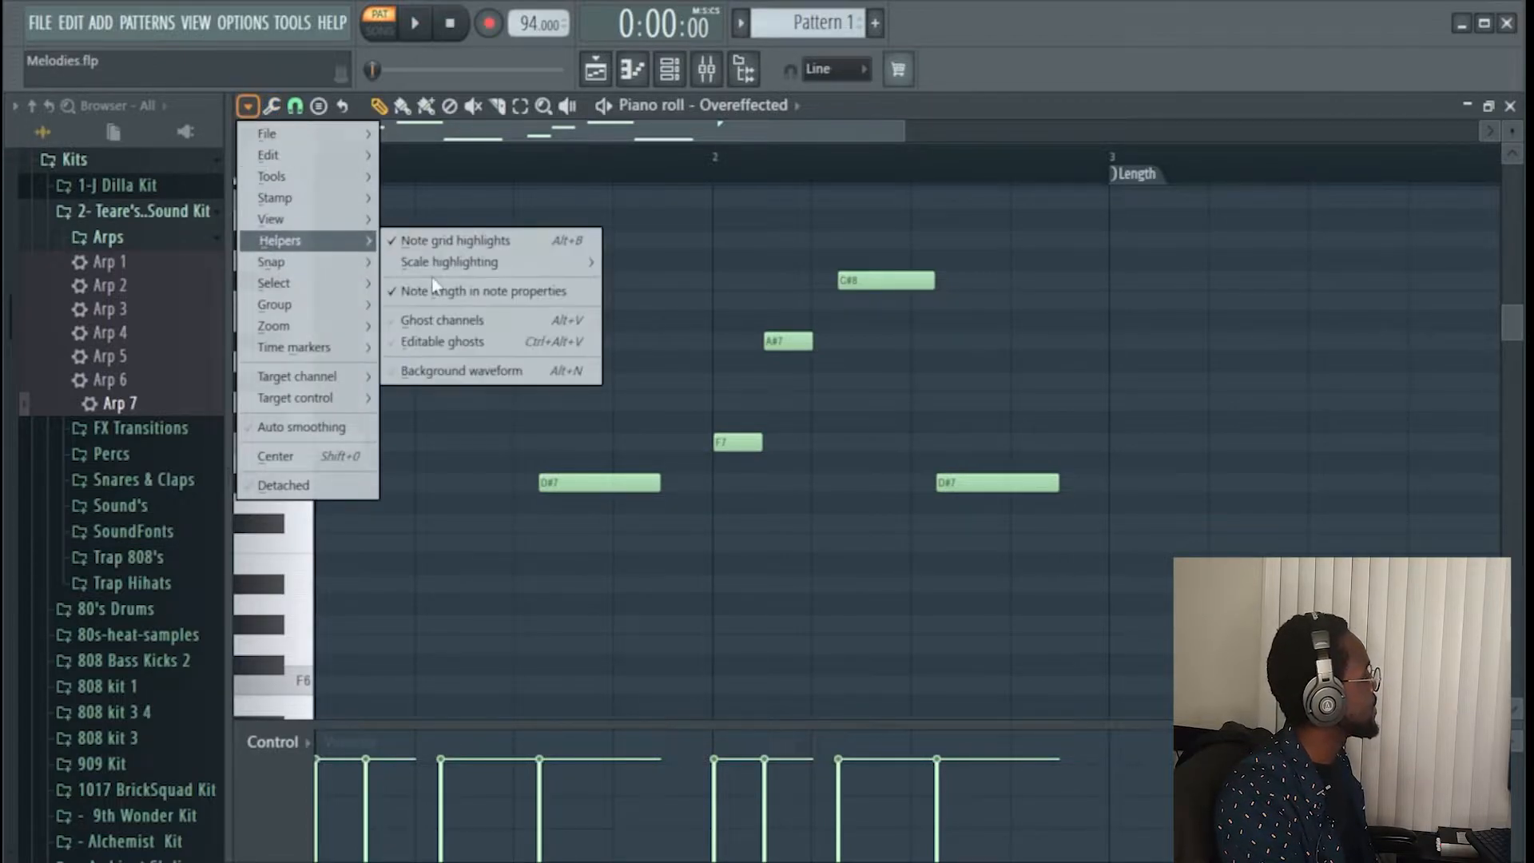
left_click(445, 320)
left_click(632, 69)
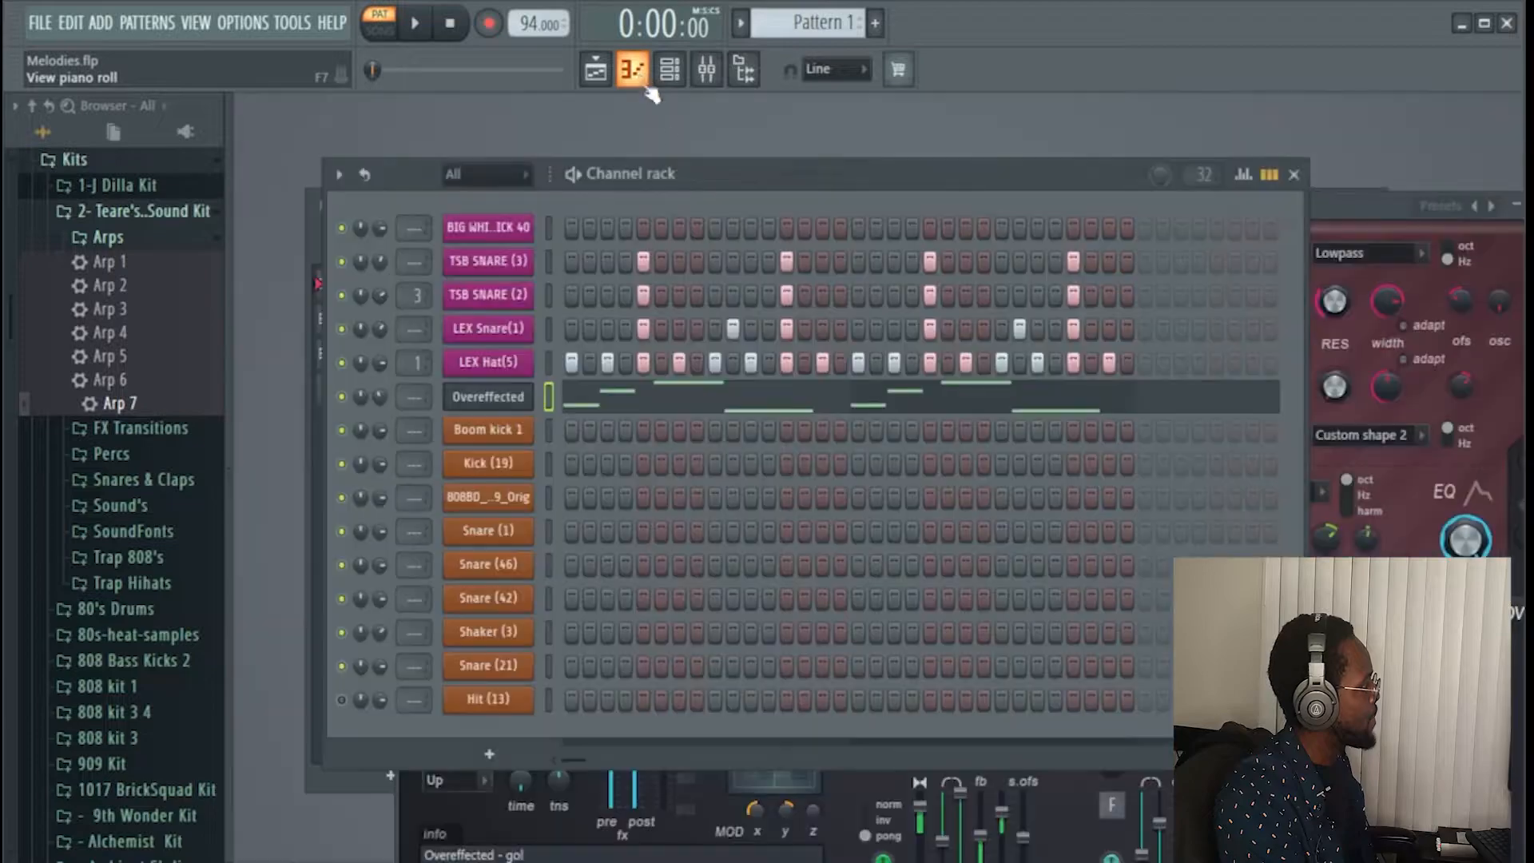
- Clone the Overeffected channel and load the Chorus ensemble preset into the clone
right_click(510, 404)
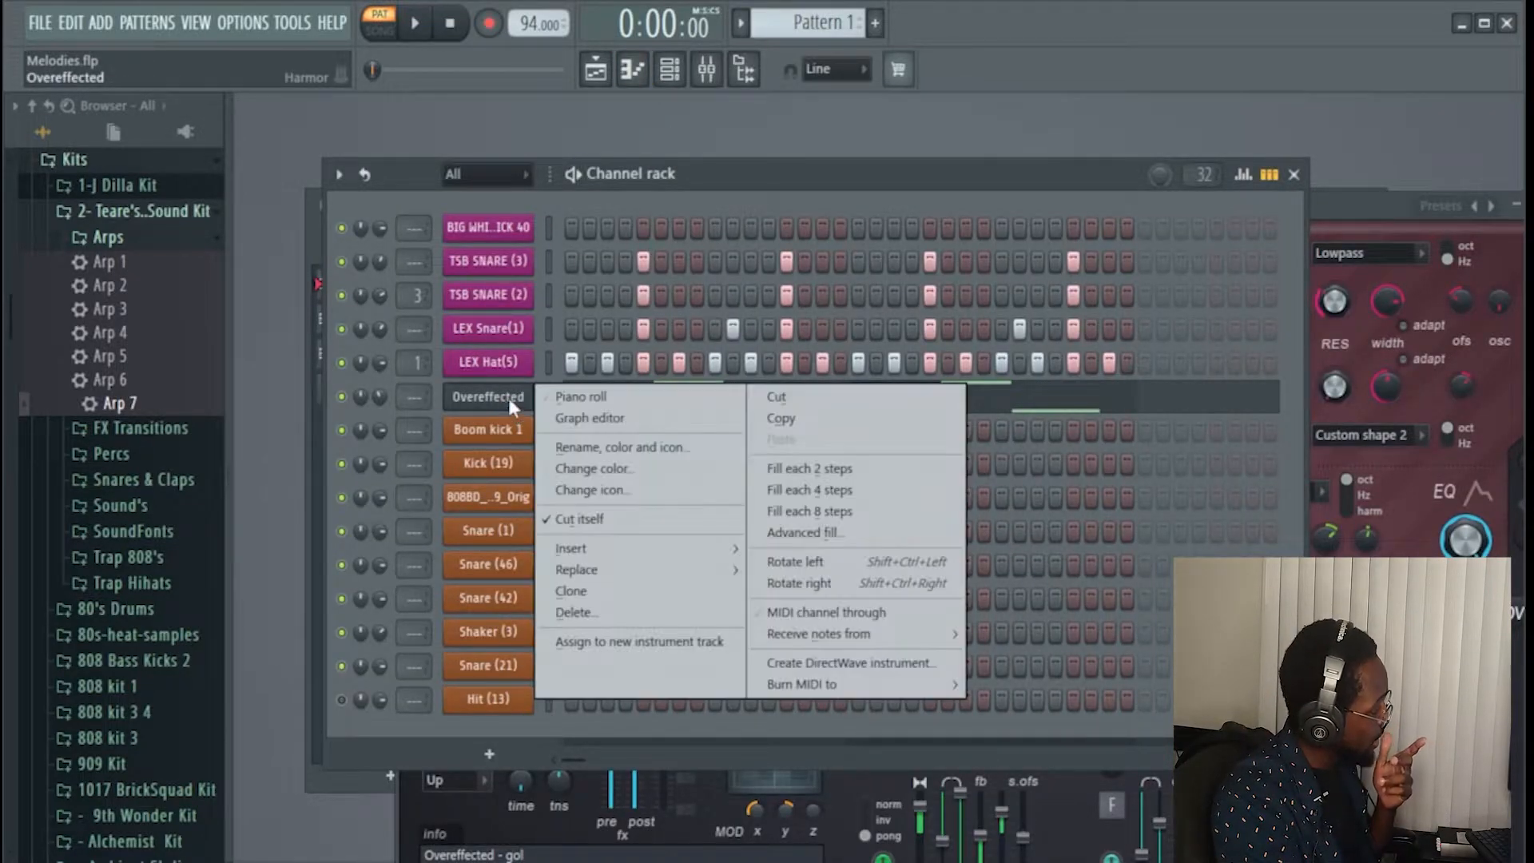
left_click(606, 599)
left_click_drag(1128, 251, 937, 262)
left_click(269, 247)
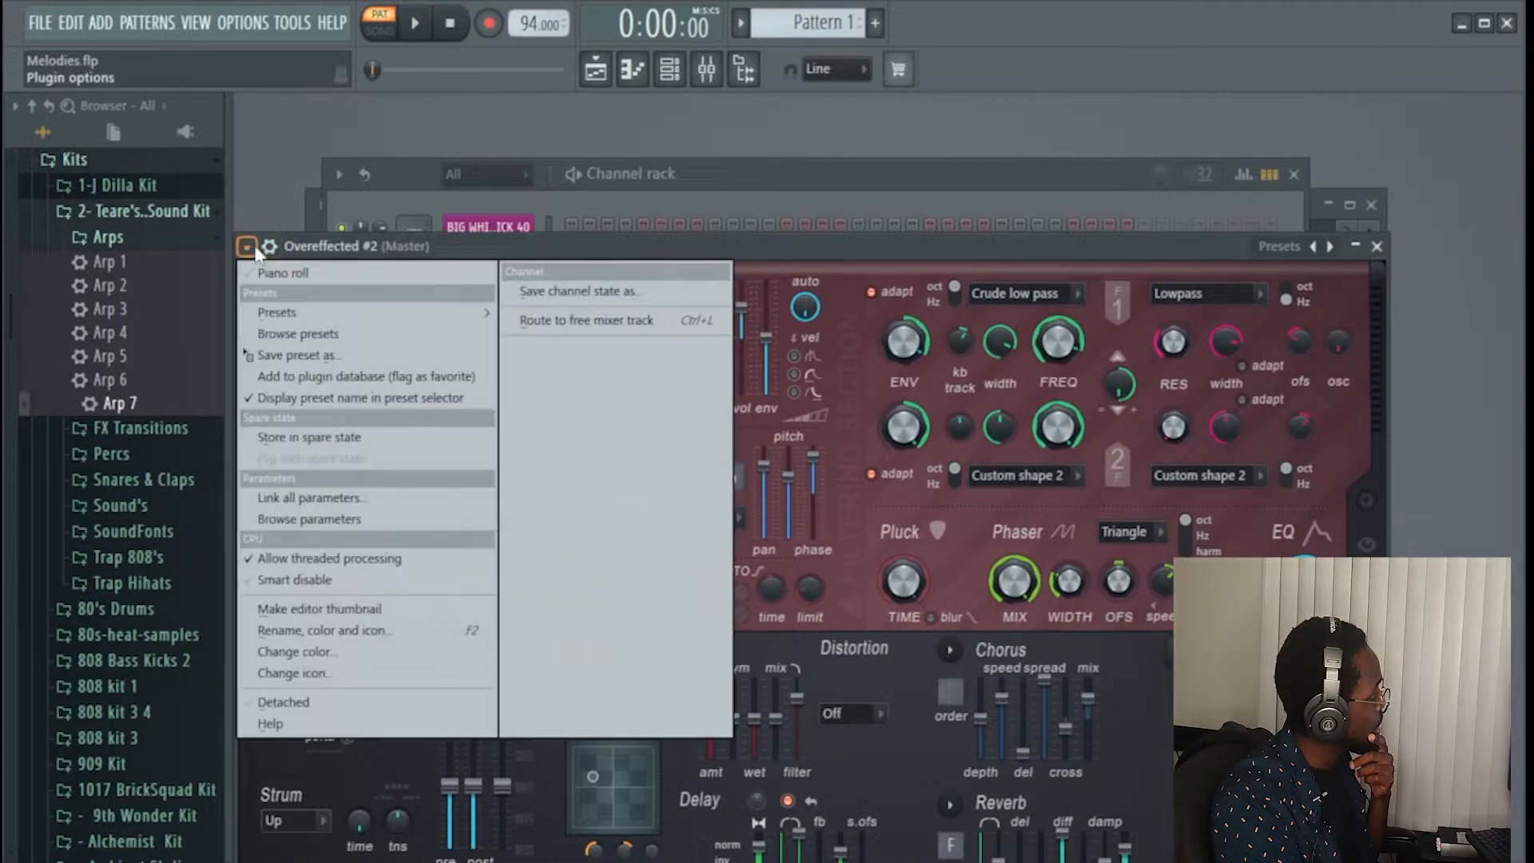
mouse_move(320, 313)
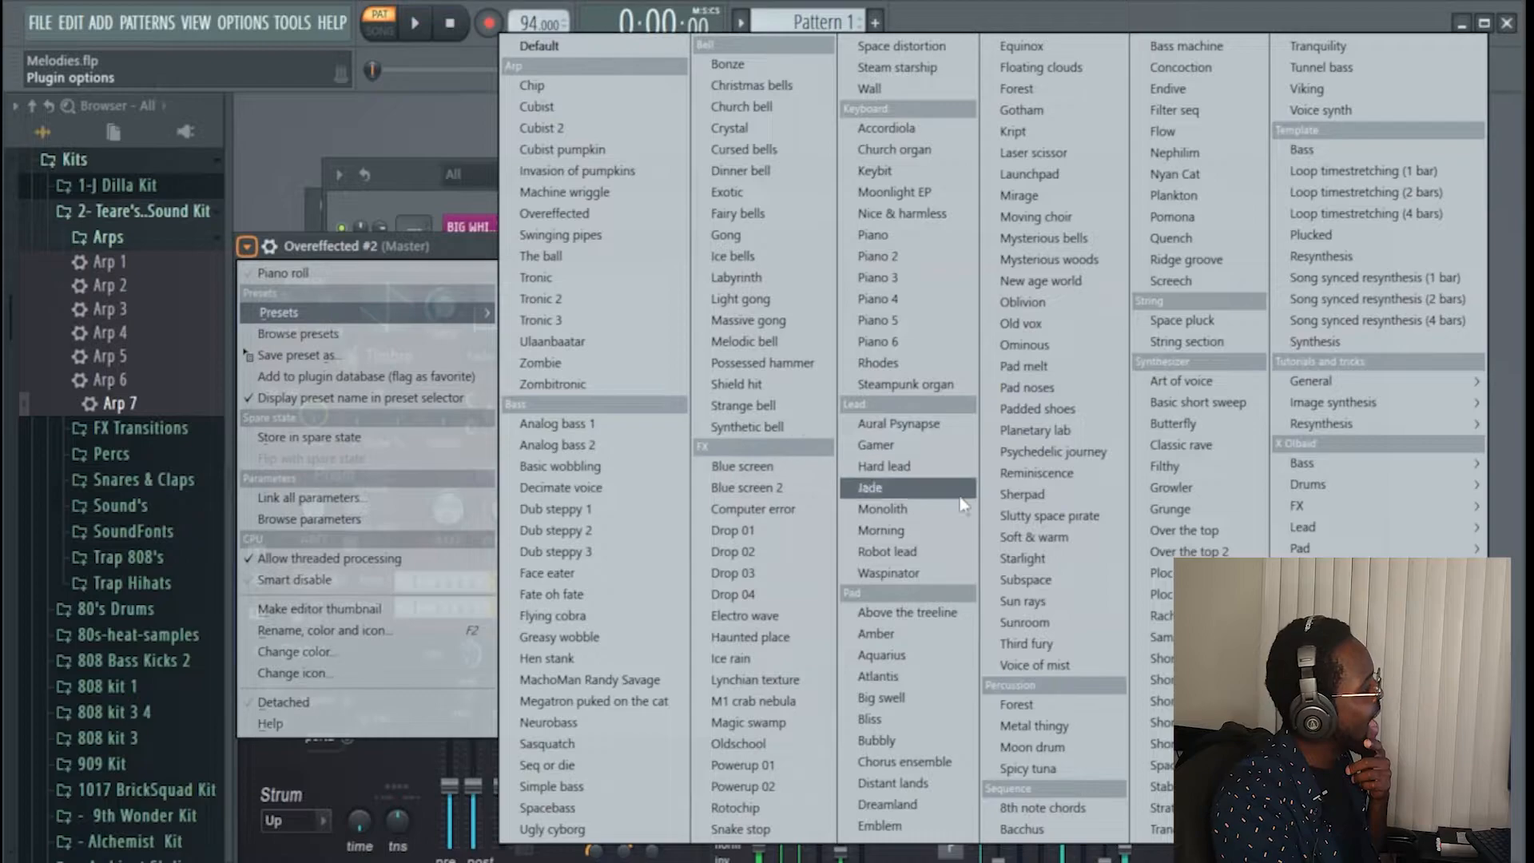
left_click(905, 761)
left_click(827, 174)
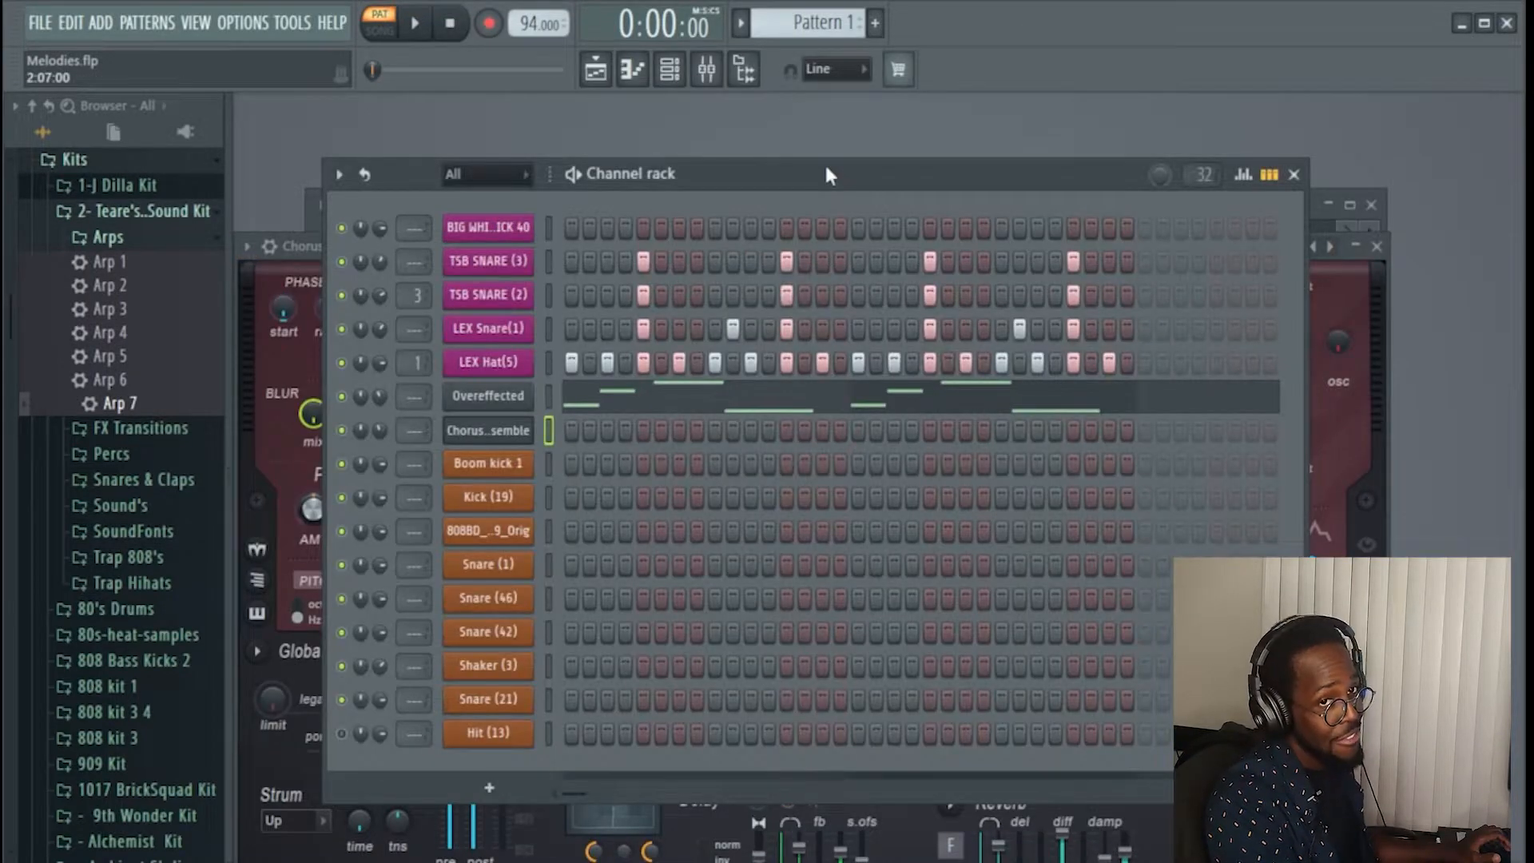
- Open the piano roll of the Chorus ensemble channel and briefly play back the pattern against the ghost notes
right_click(526, 430)
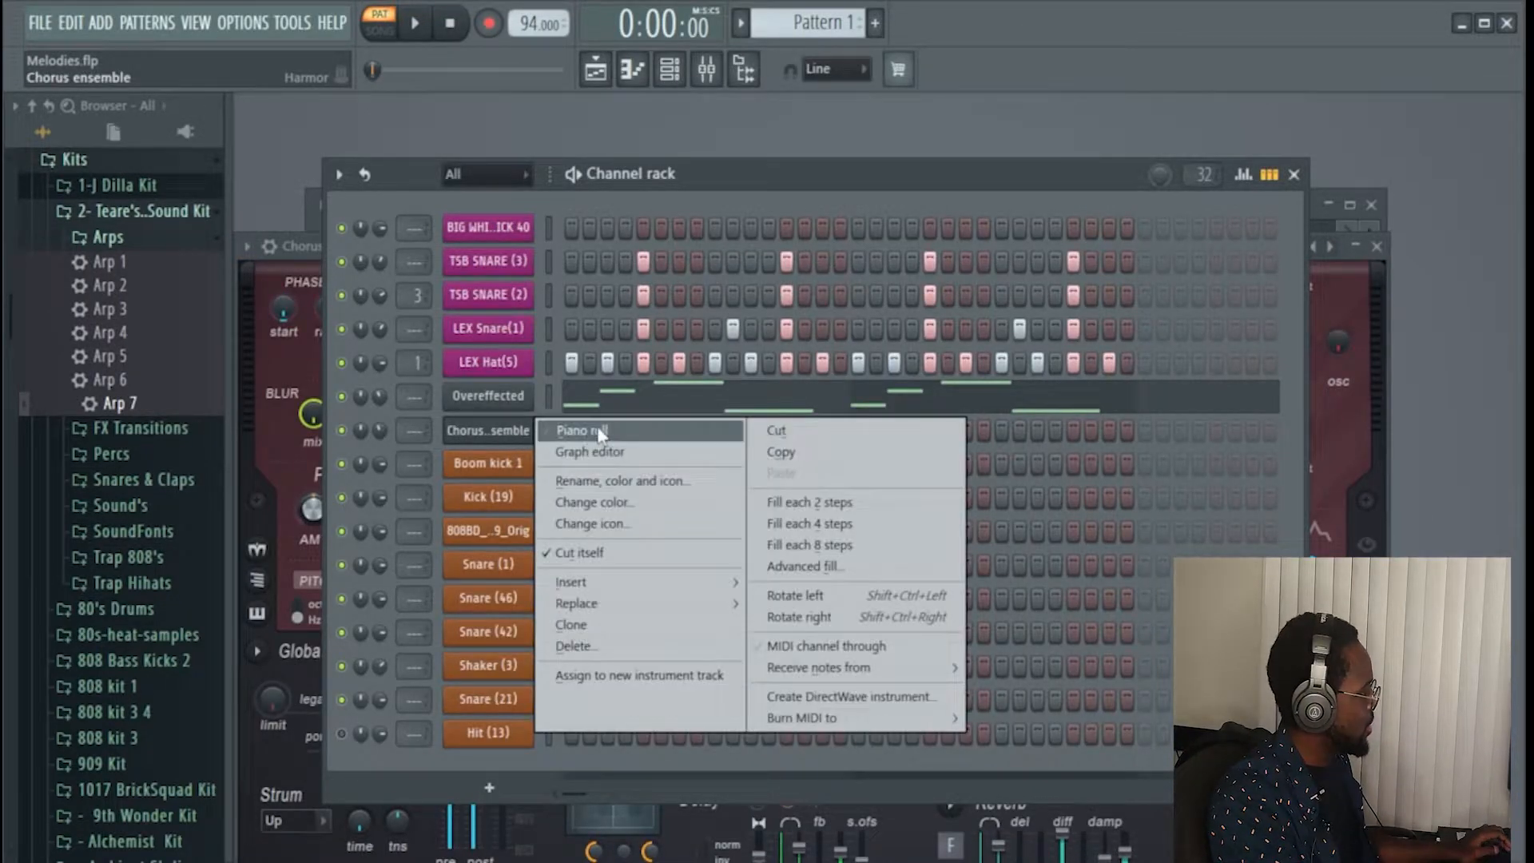
left_click(551, 425)
key("space")
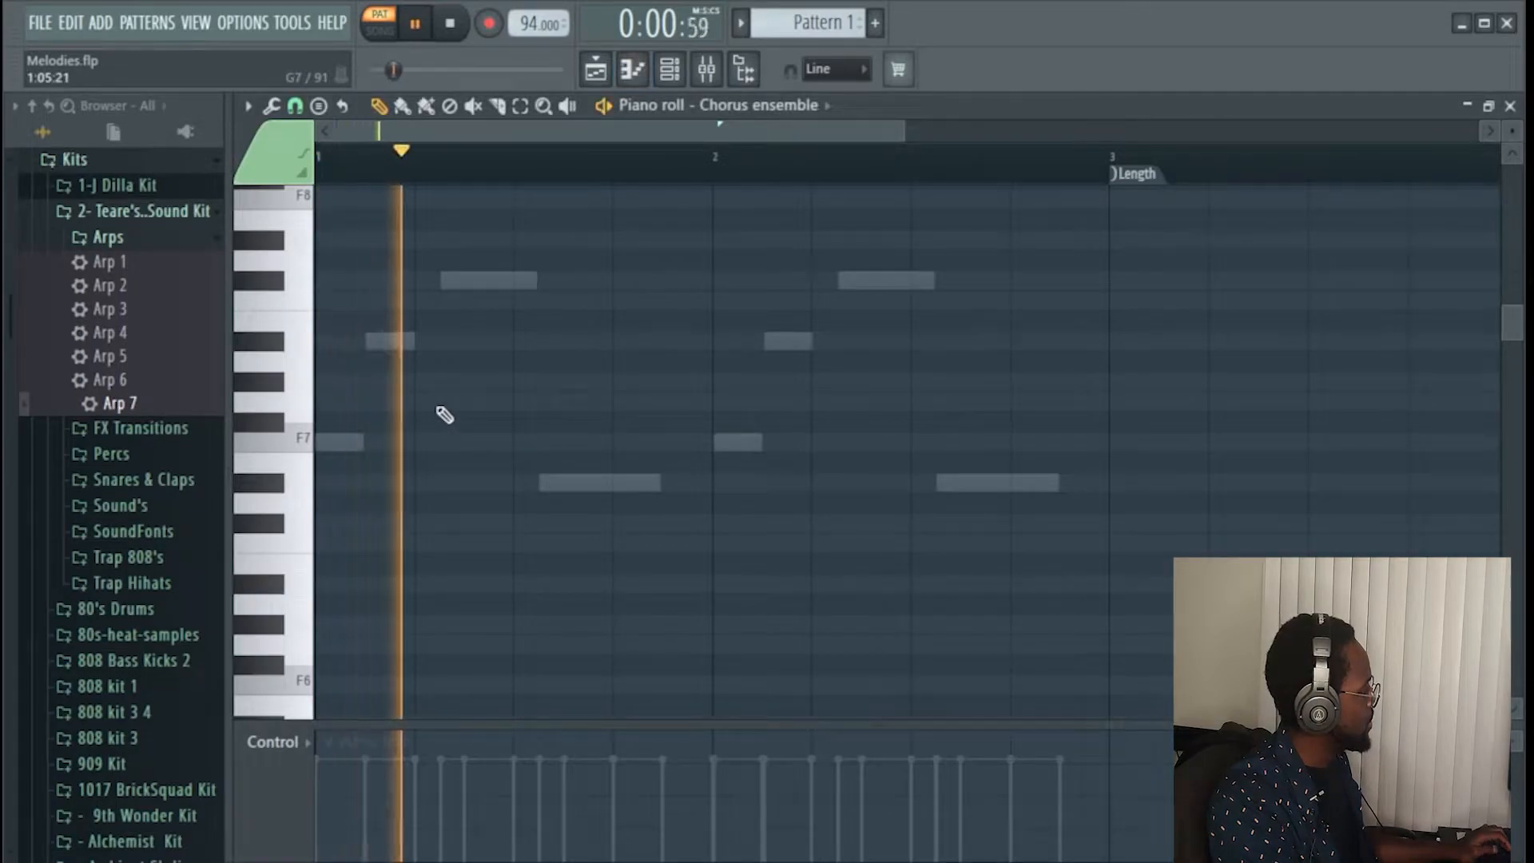
key("space")
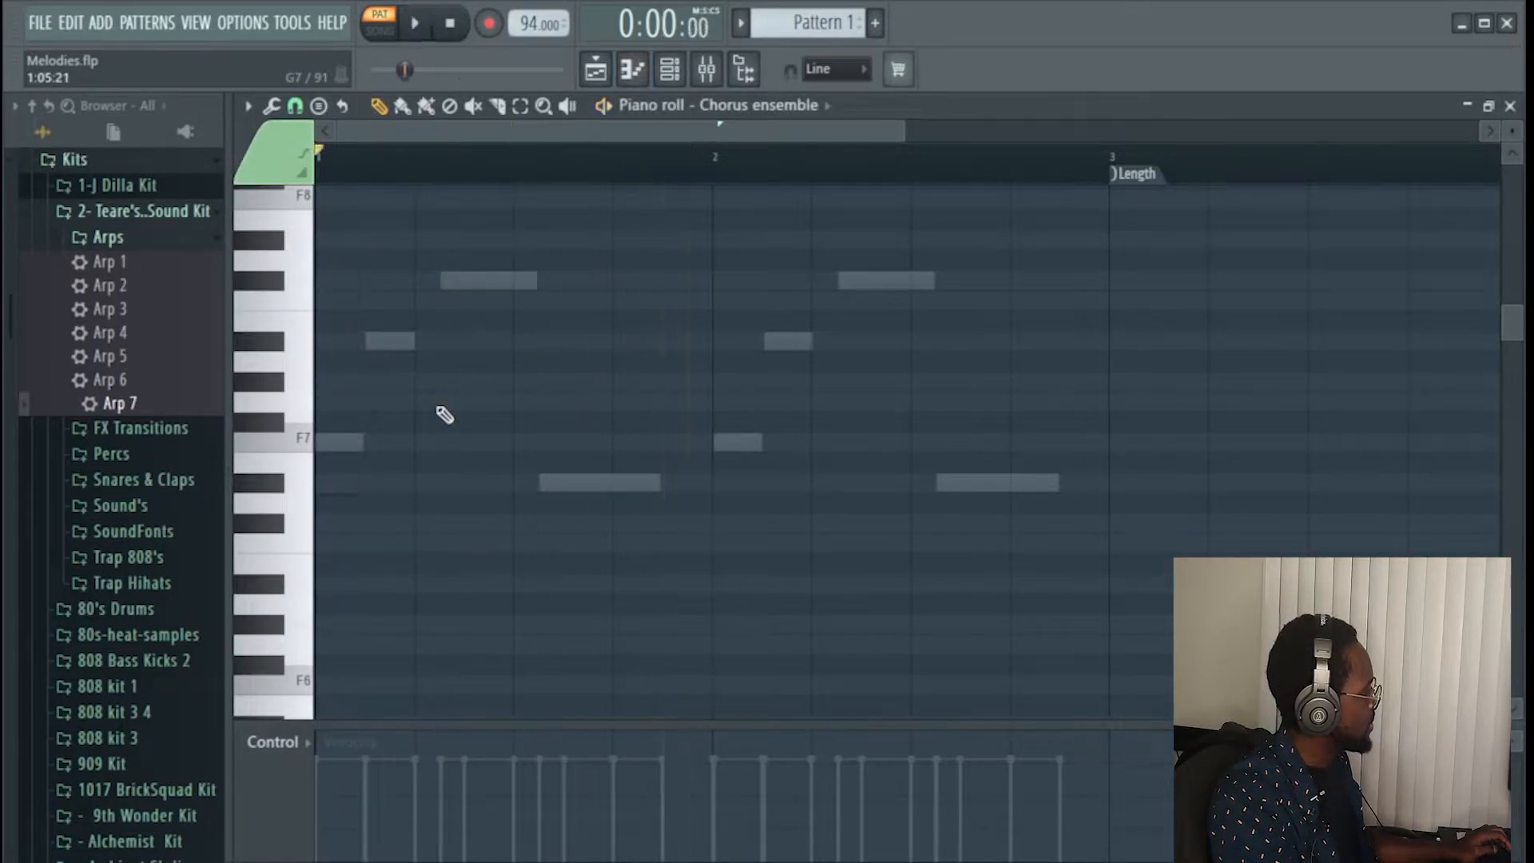
- Try a C#7 note at the start of bar 1, remove it, and draw an F4 note there instead
left_click(350, 526)
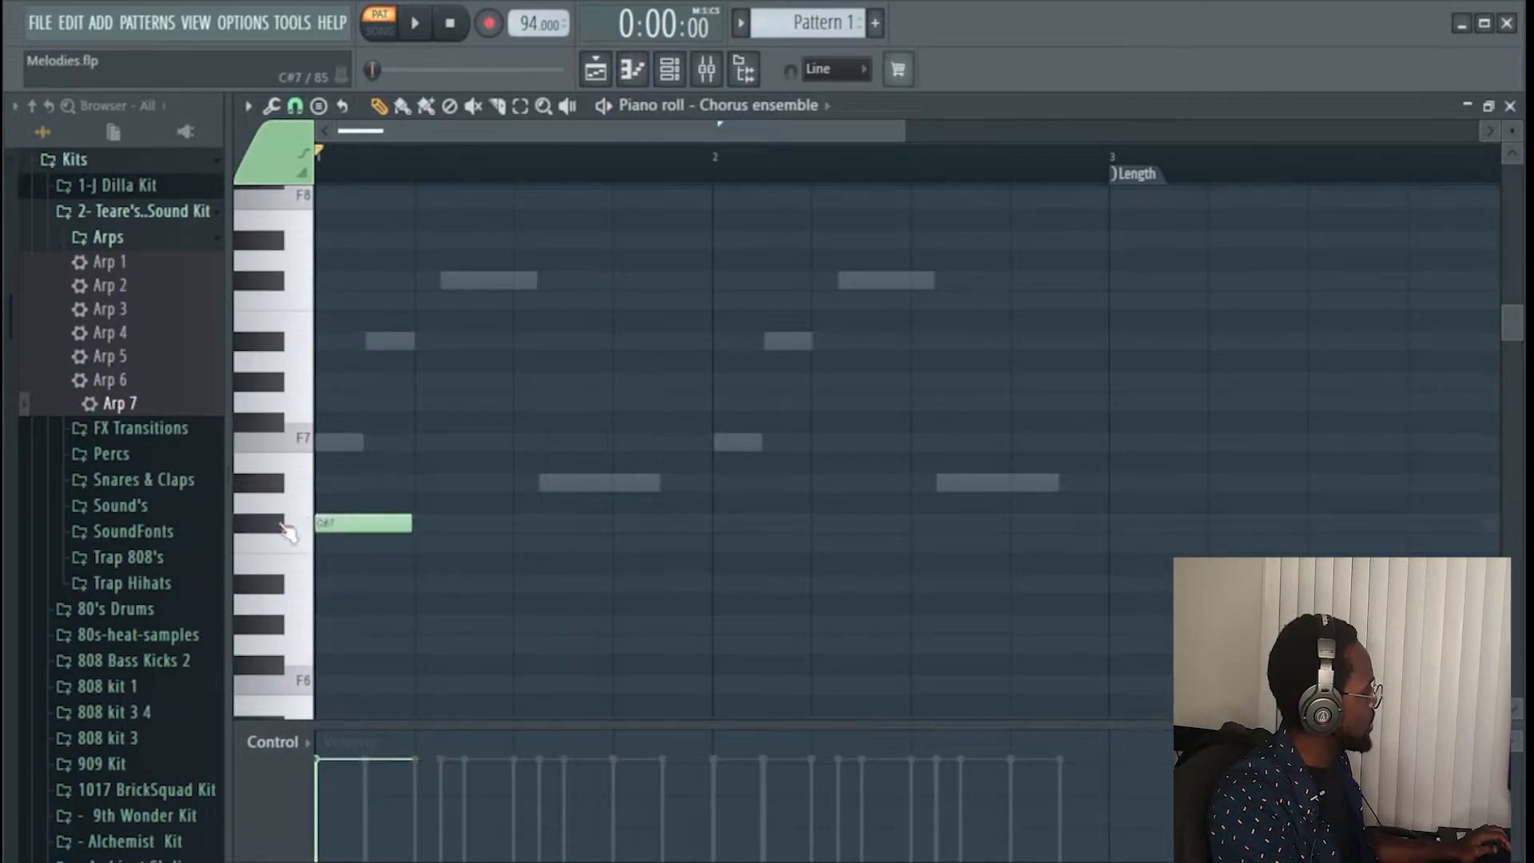
right_click(364, 524)
scroll(384, 552, "down", 6)
scroll(386, 557, "down", 3)
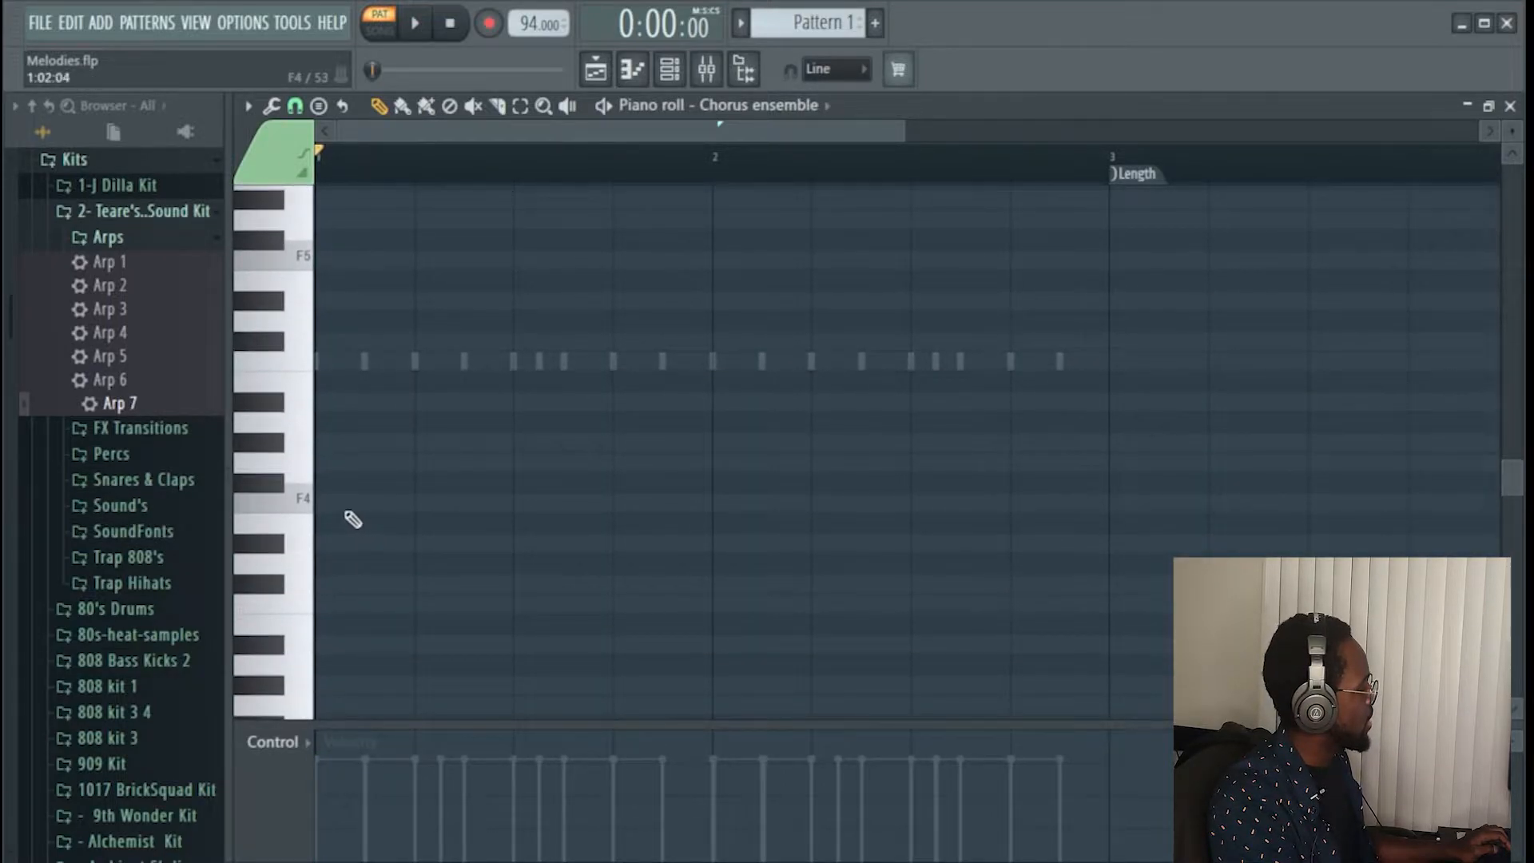
left_click(324, 503)
left_click(357, 502)
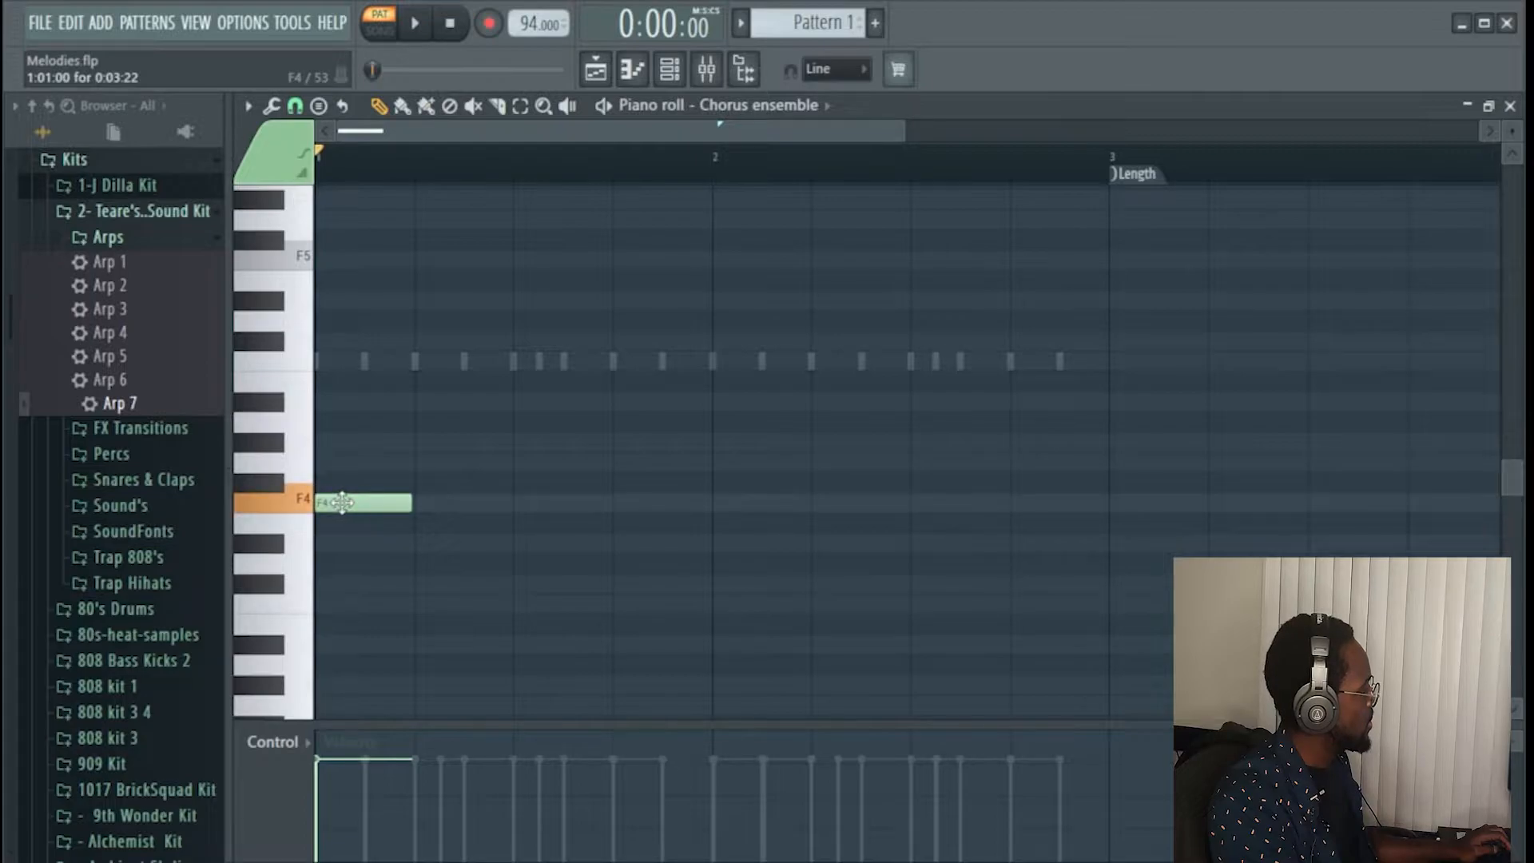
- Add a second note on beat 3 of bar 1, lower it to E4, and audition it against F4
left_click(518, 443)
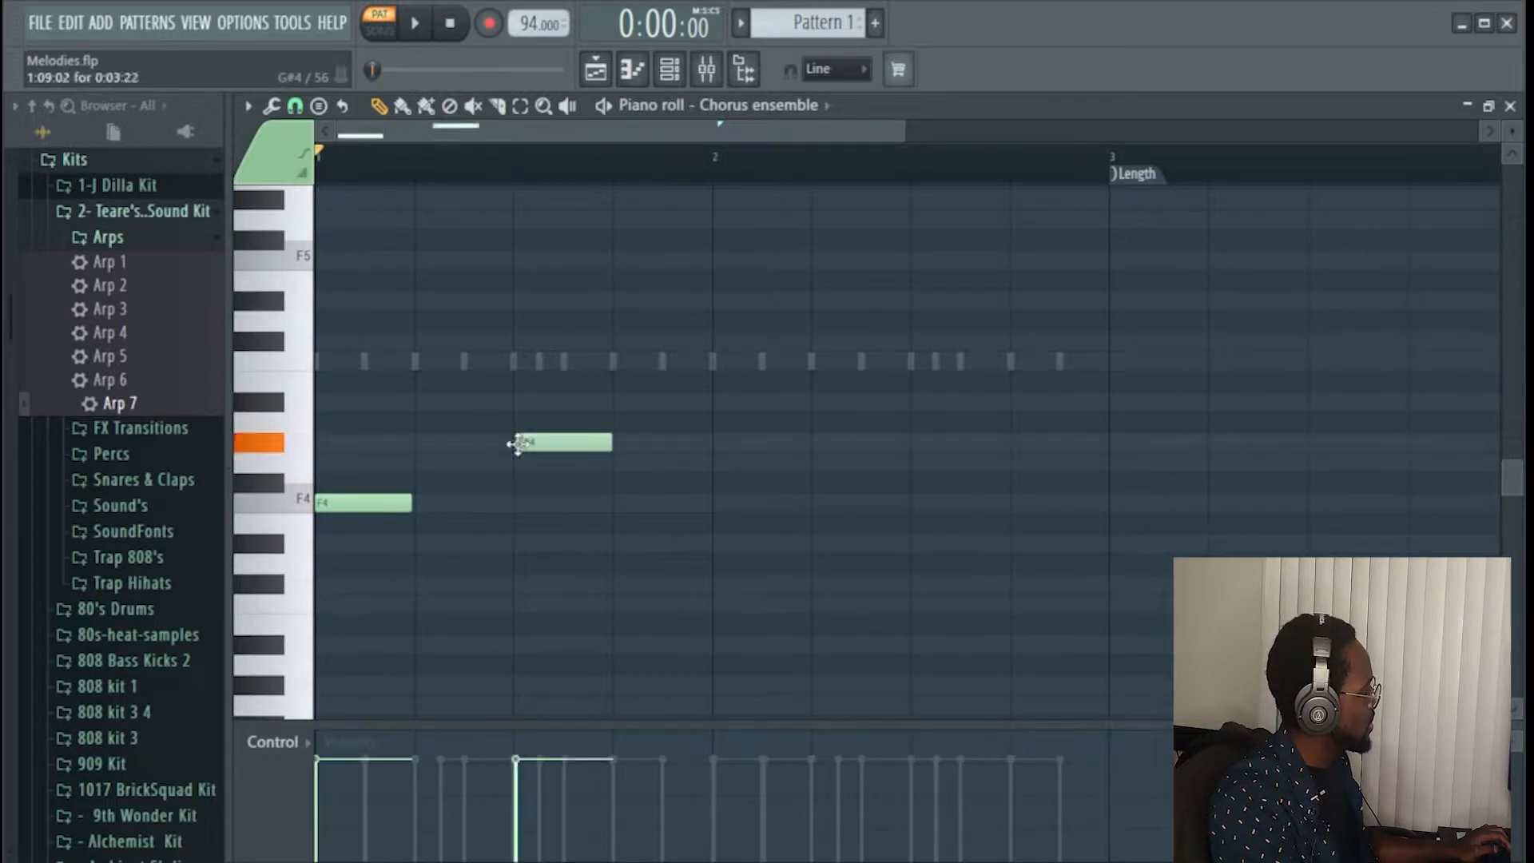
left_click_drag(528, 444, 524, 465)
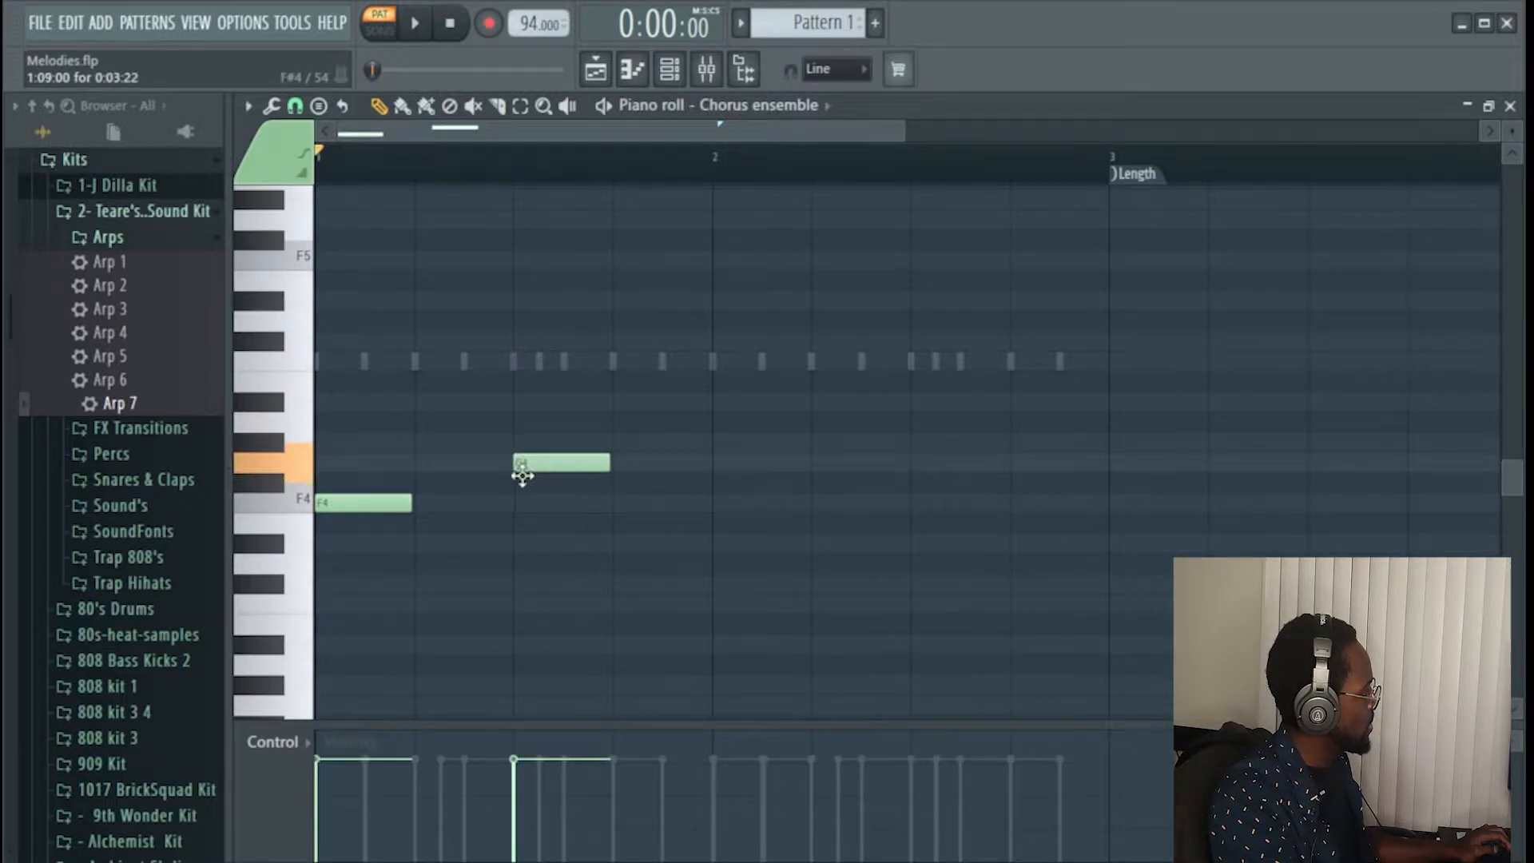
left_click(381, 505)
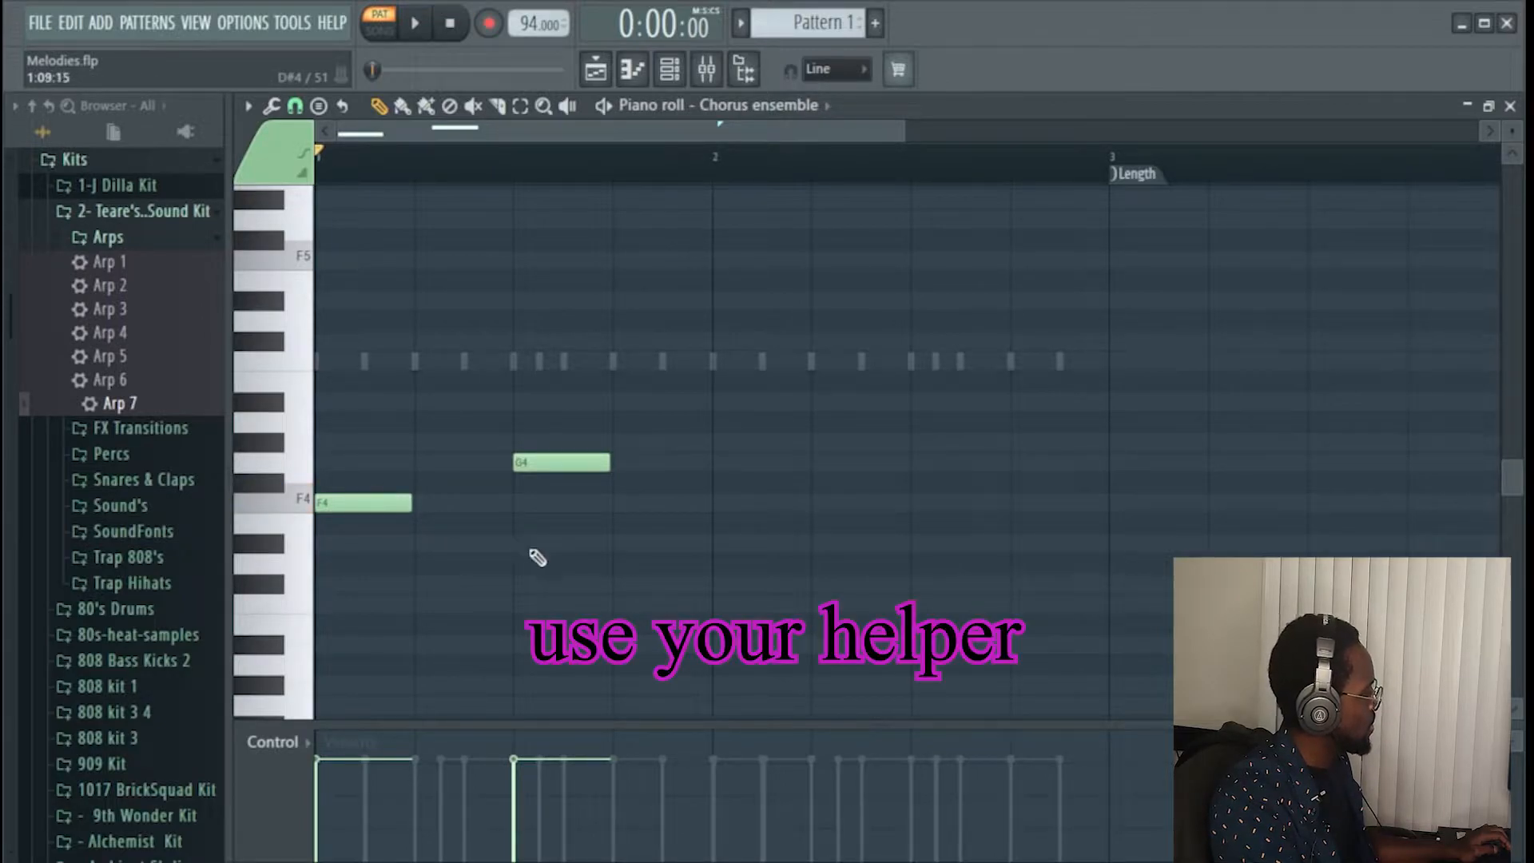
left_click(519, 542)
right_click(548, 543)
left_click(548, 464)
left_click_drag(549, 464, 553, 531)
key("space")
key("space")
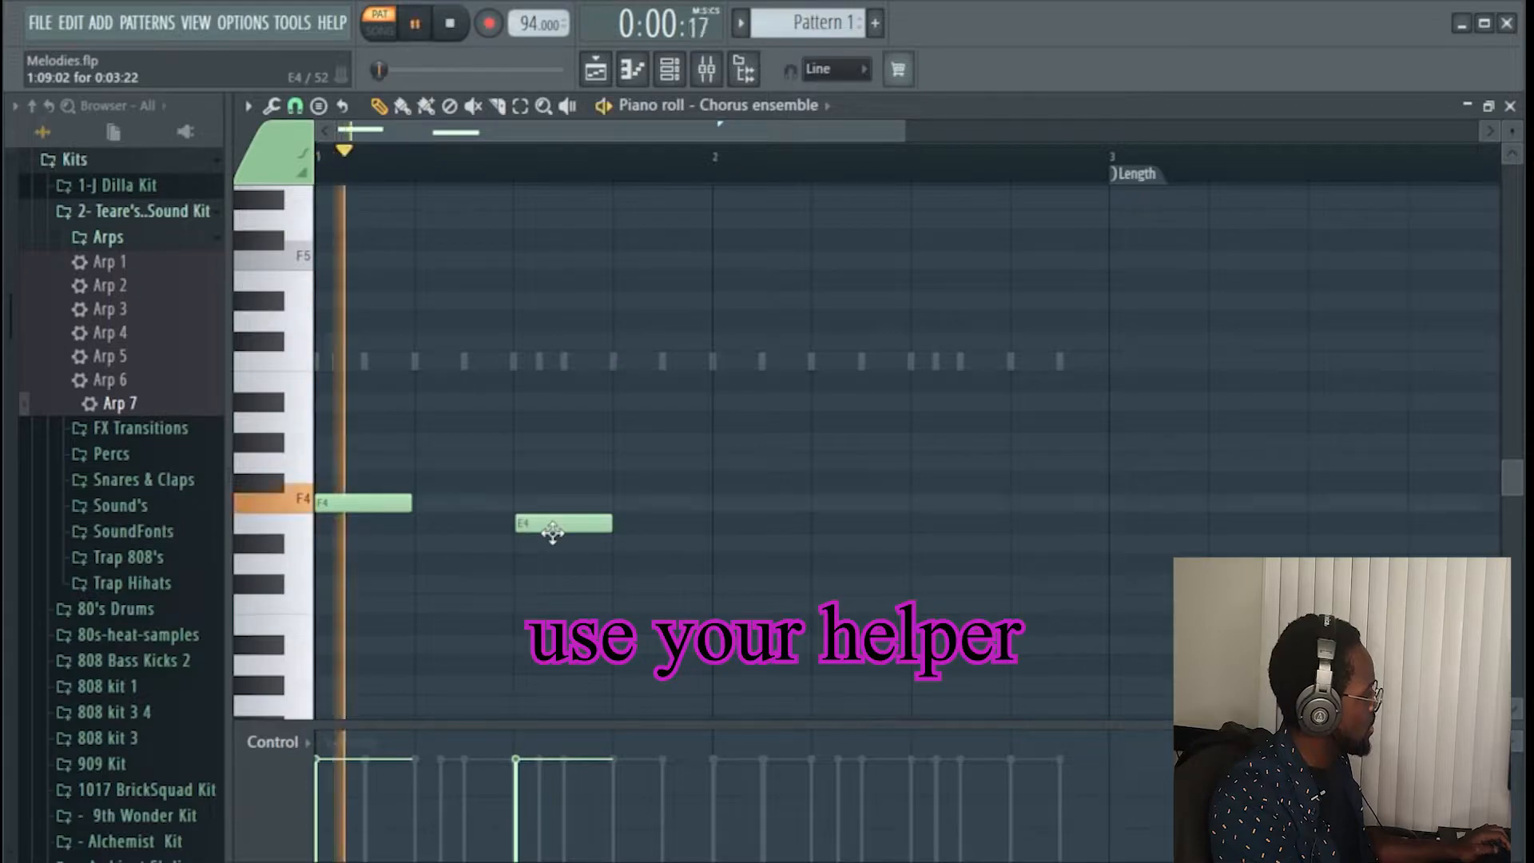
left_click(543, 524)
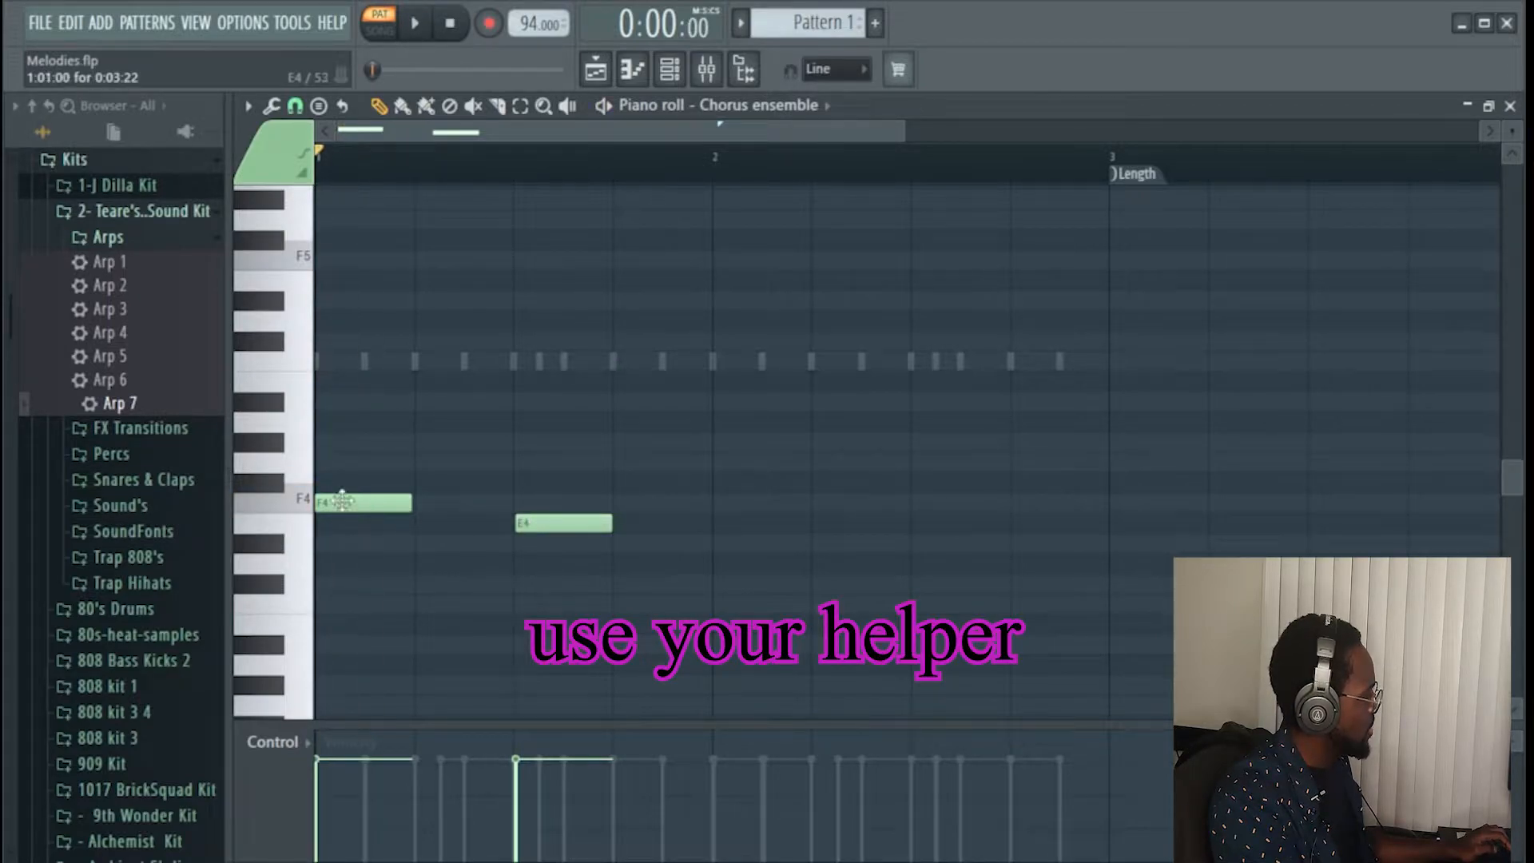
left_click(572, 525)
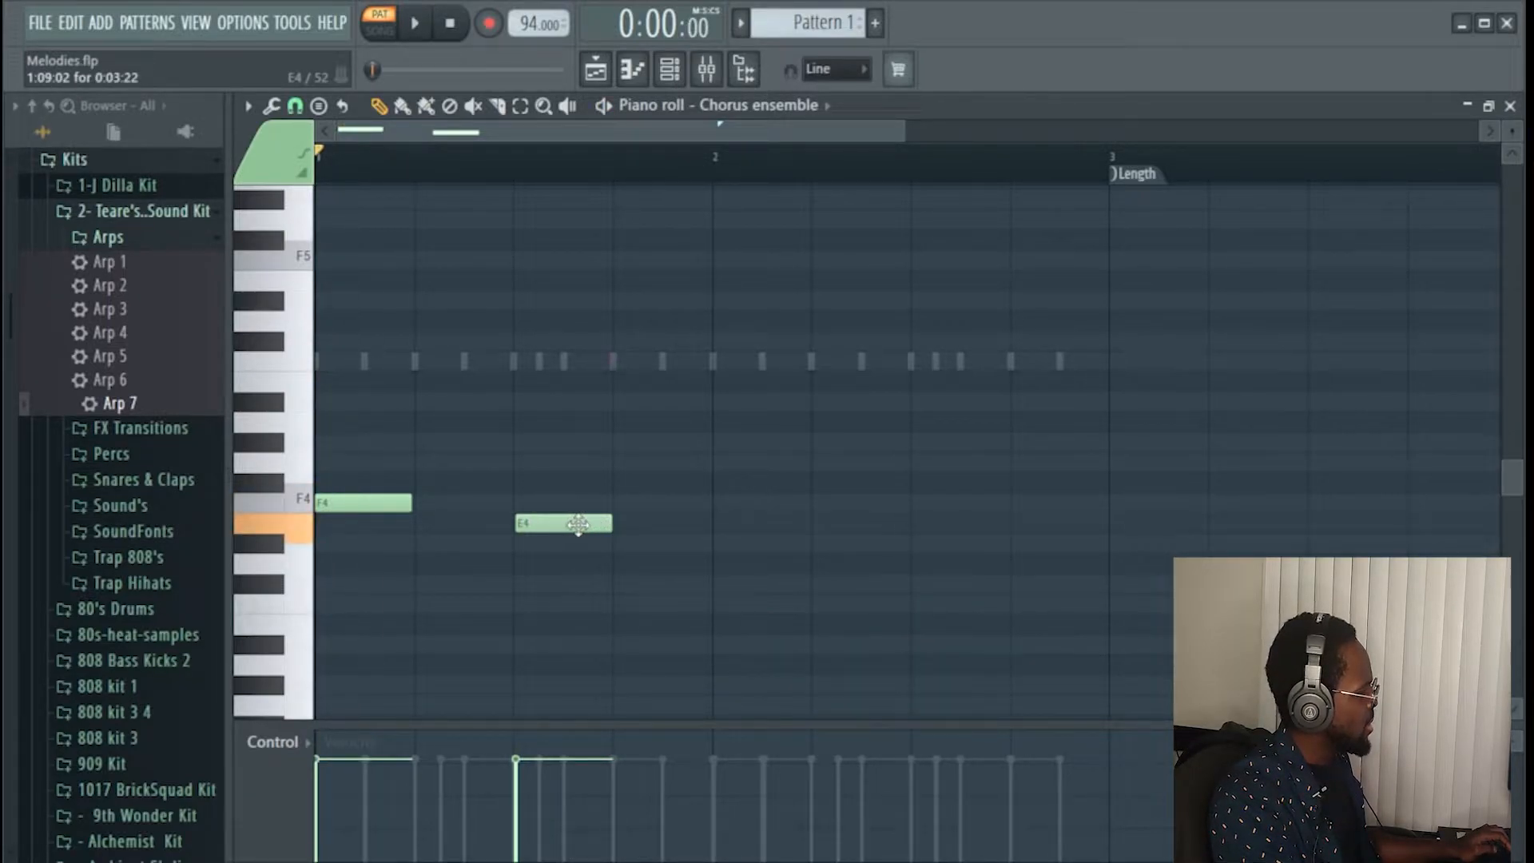
- Lengthen the F4 note to about two beats, move E4 to the start of bar 2, and play both back
left_click_drag(411, 503, 751, 543)
key("space")
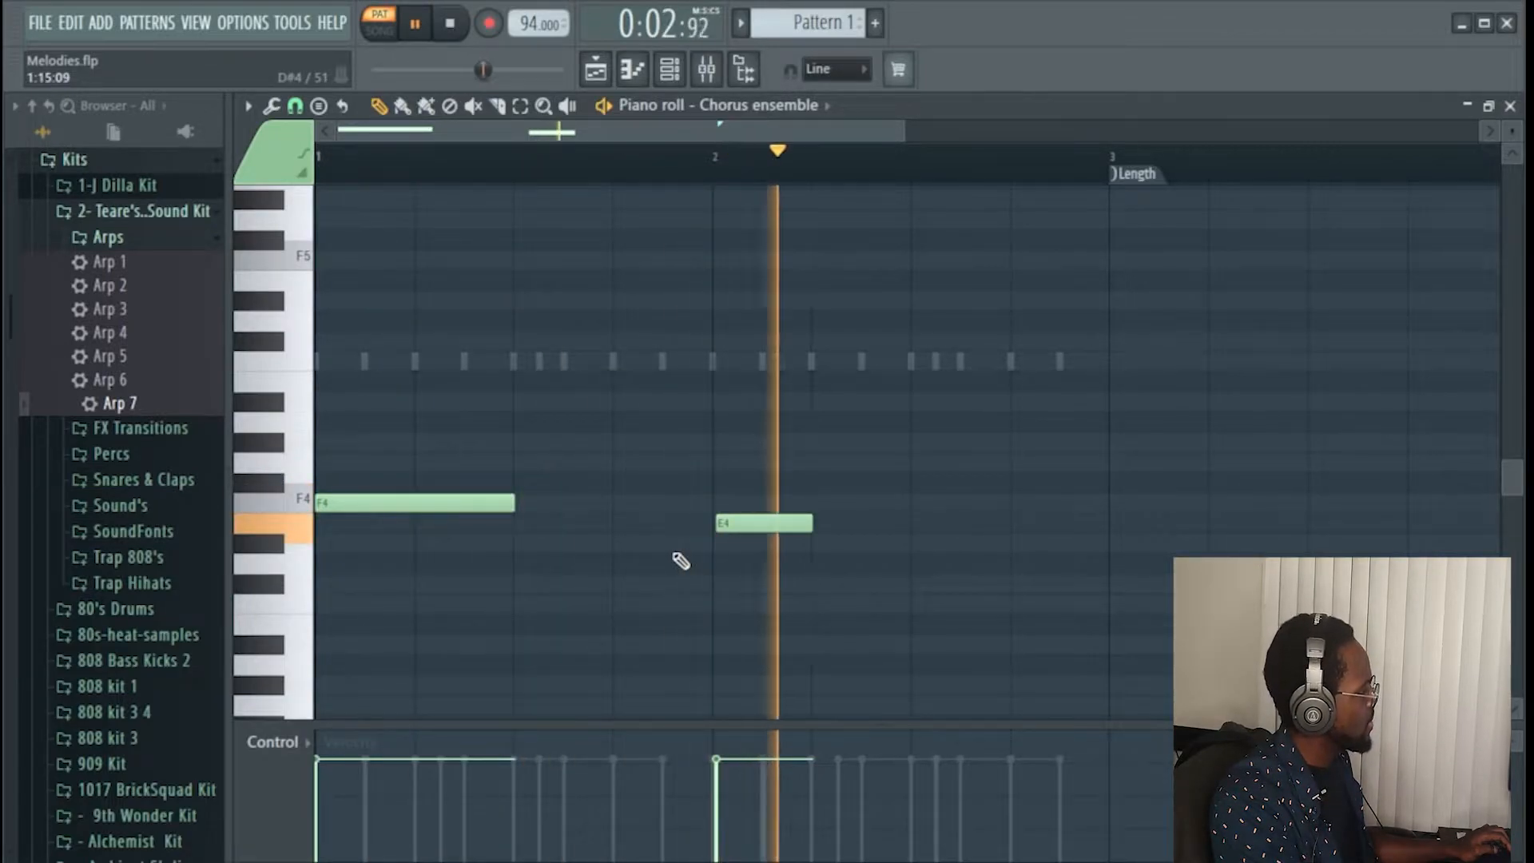
key("space")
- Extend the E4 and F4 notes to about three beats each and play back the pattern
left_click_drag(811, 525, 999, 536)
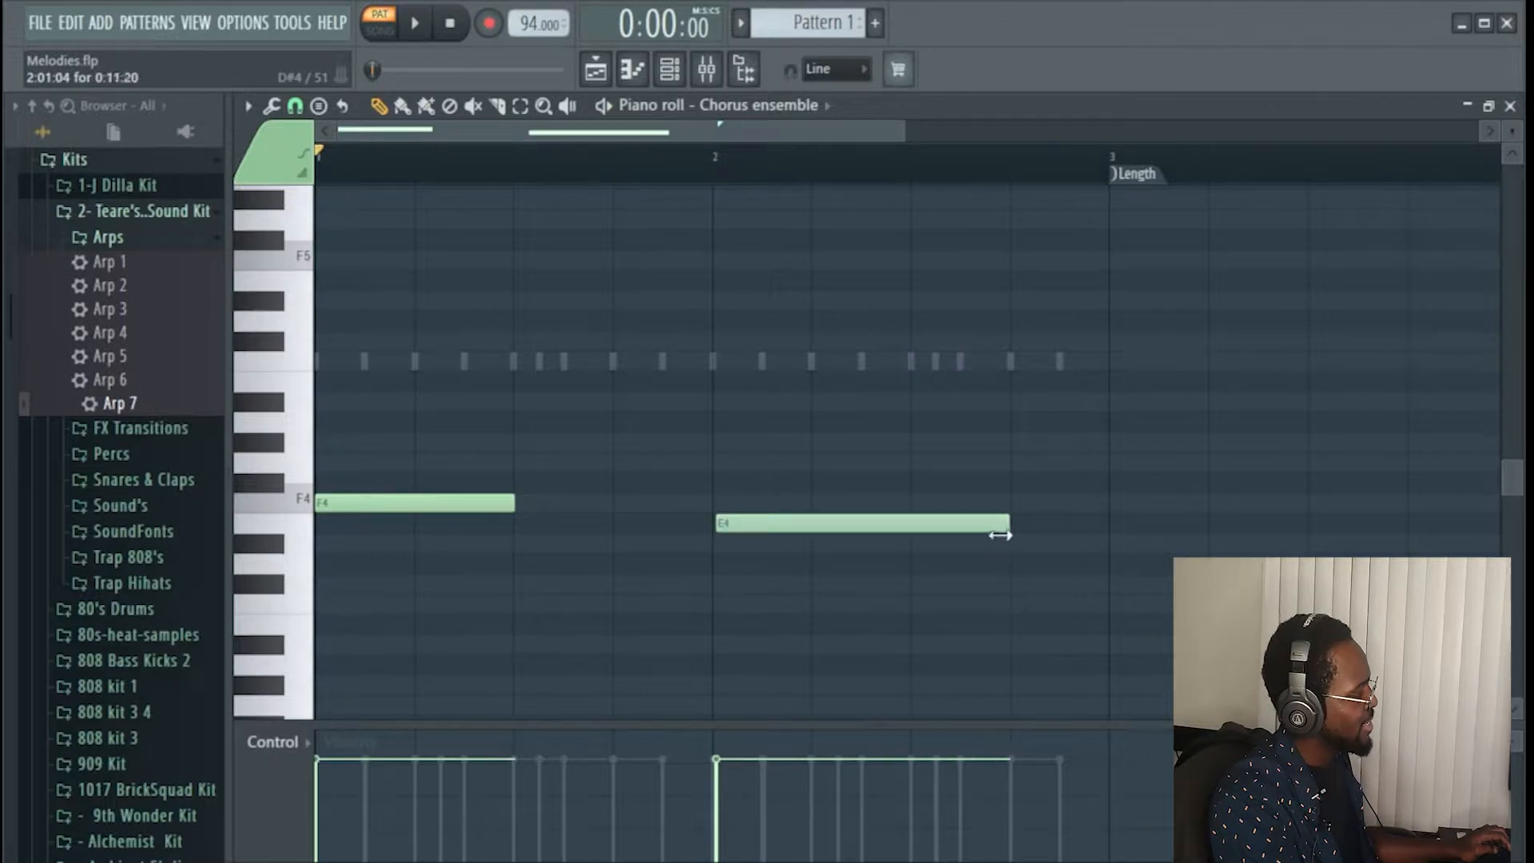
left_click_drag(515, 503, 617, 506)
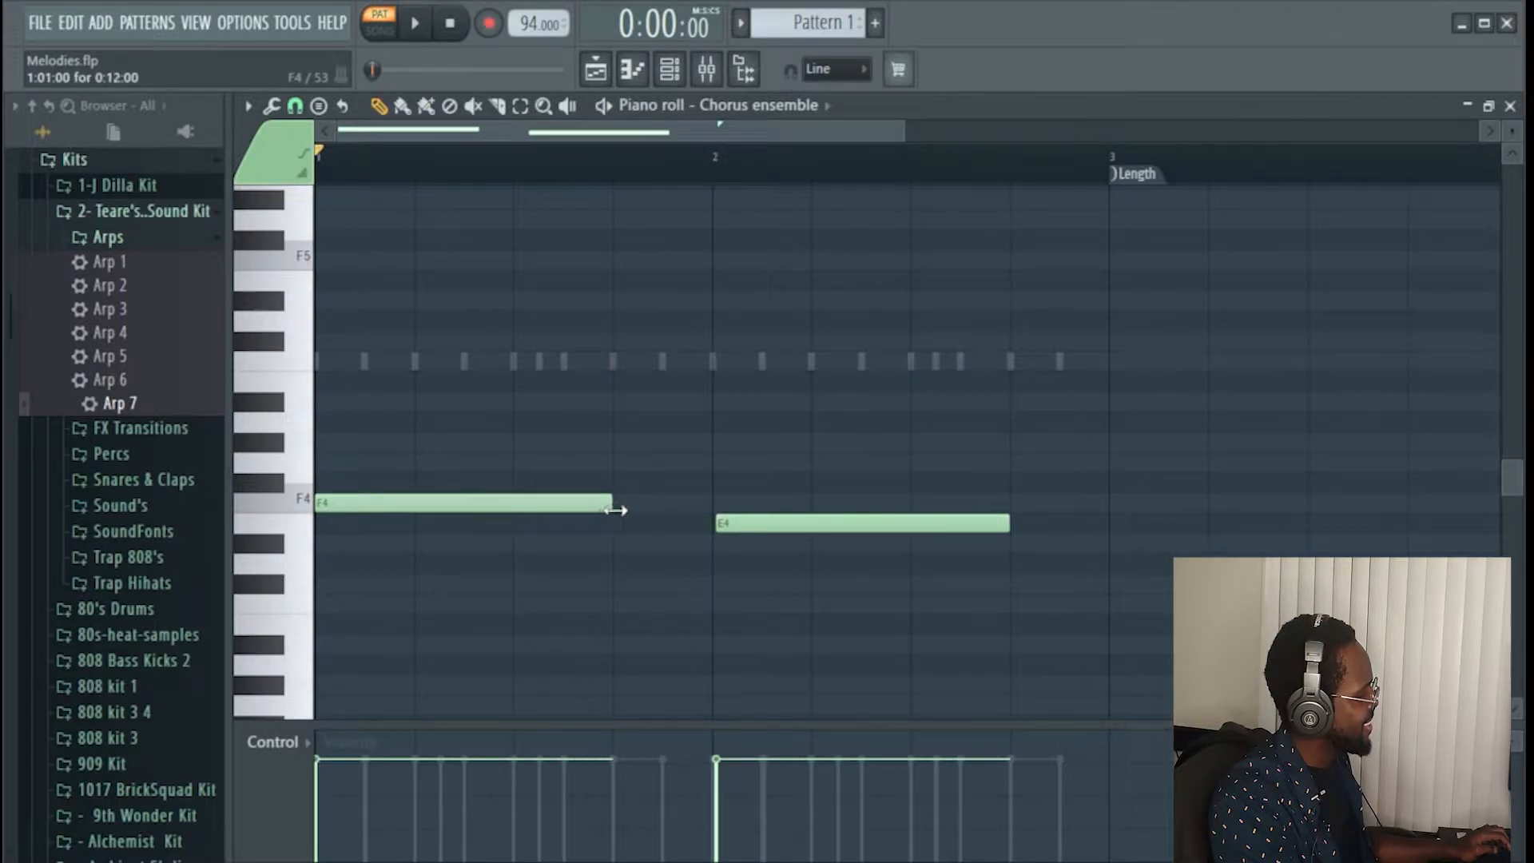
key("space")
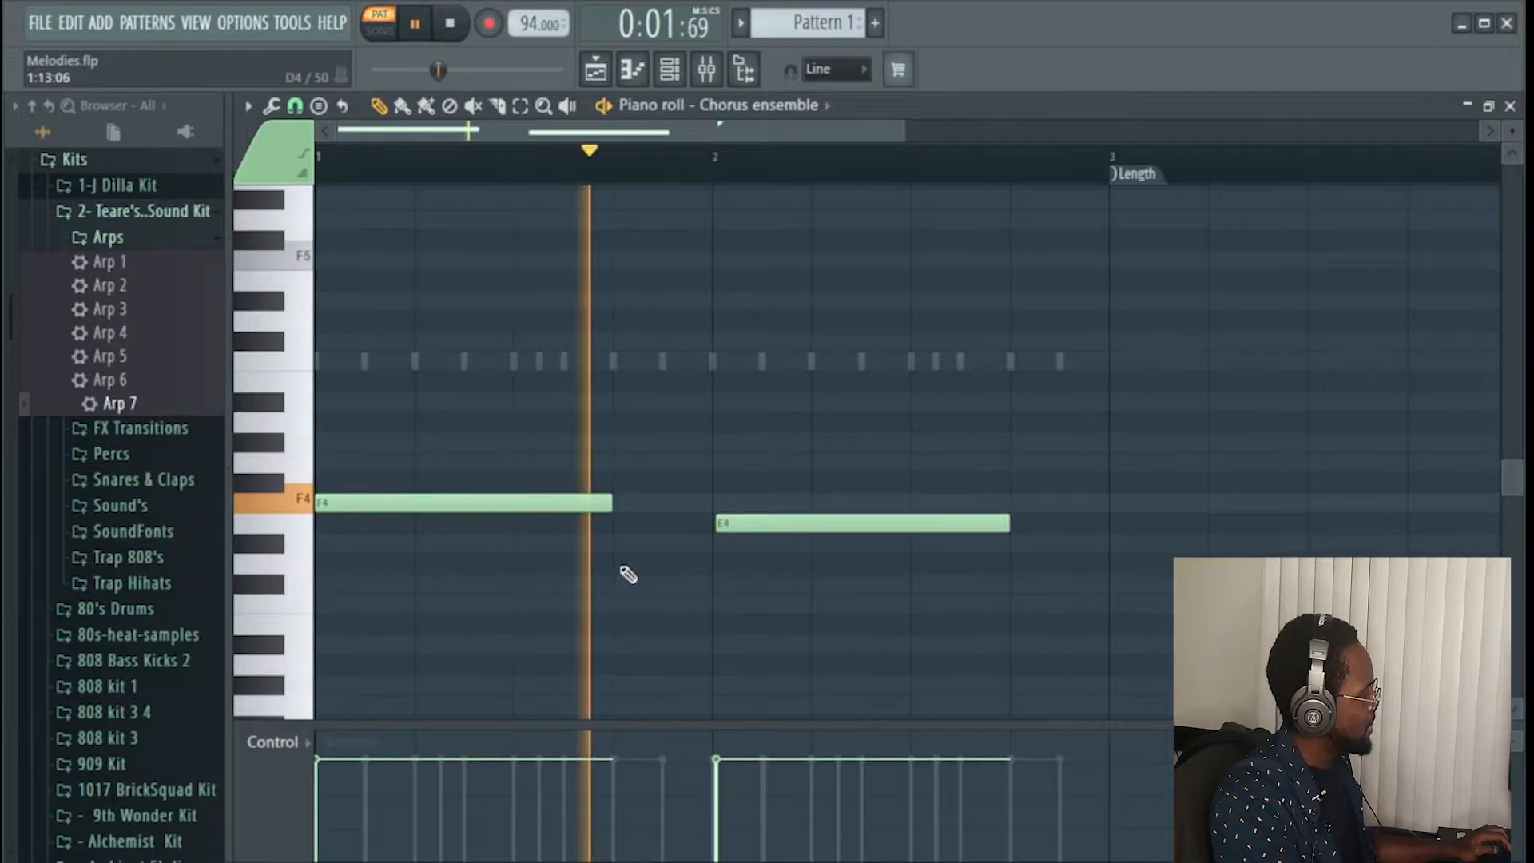
key("space")
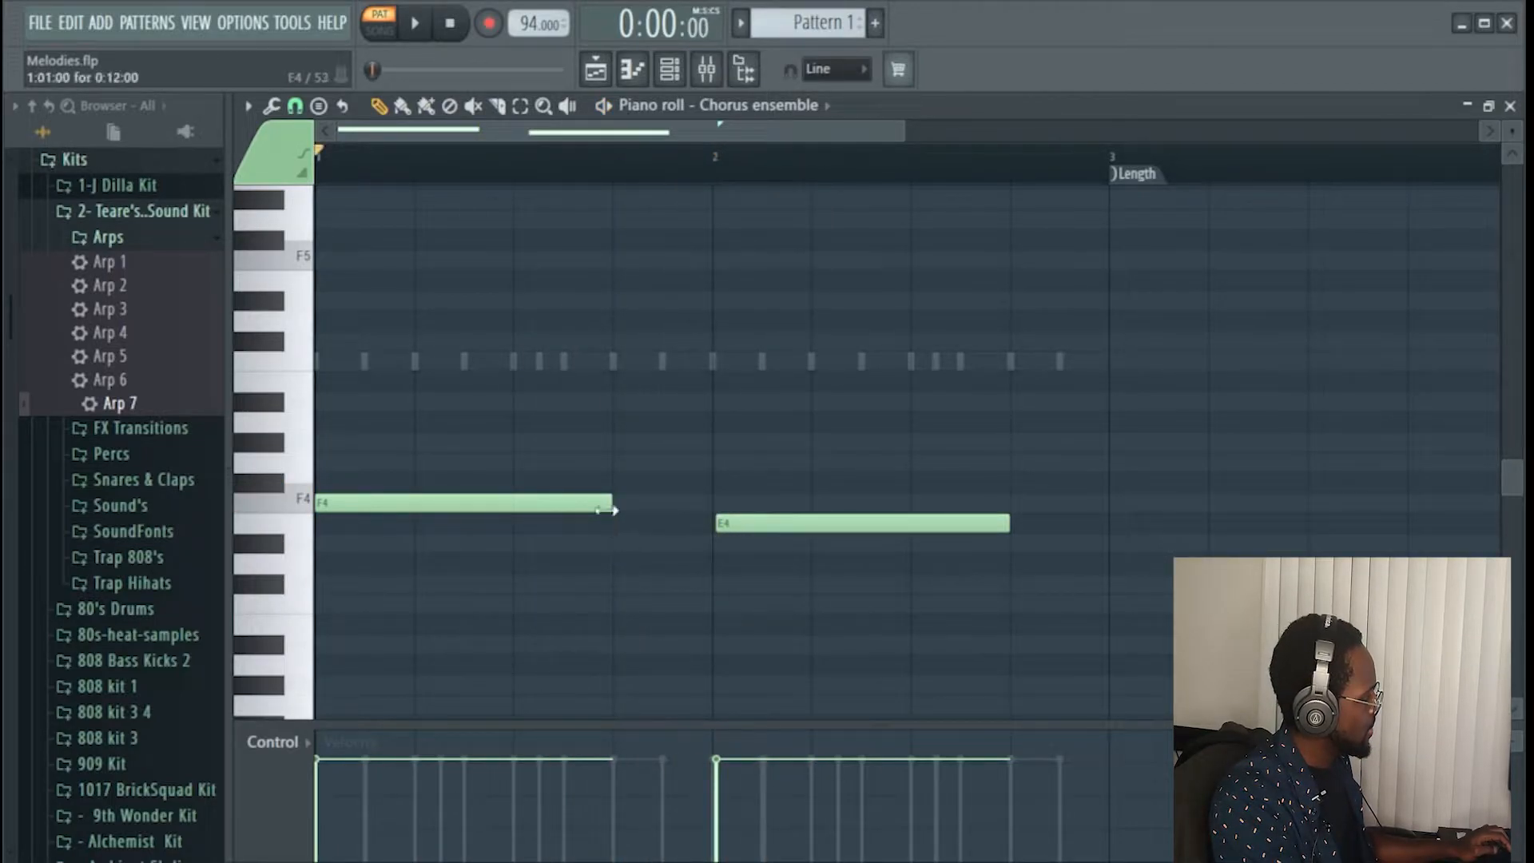
- Add a half-beat G4 on beat 4 of bar 1, followed by a half-beat F#4 ending where E4 starts
left_click(615, 463)
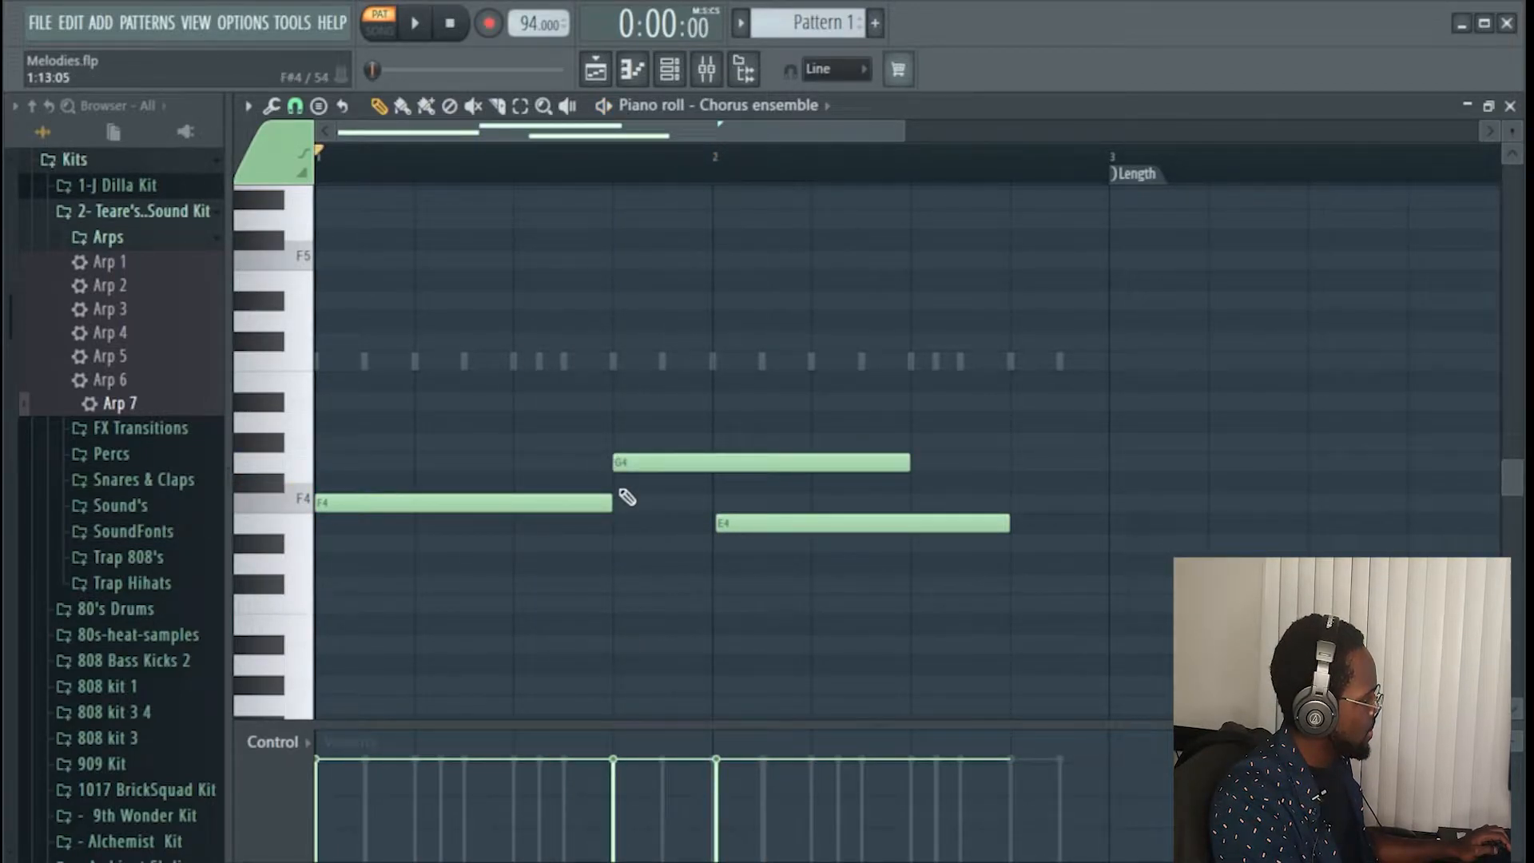
left_click(623, 486)
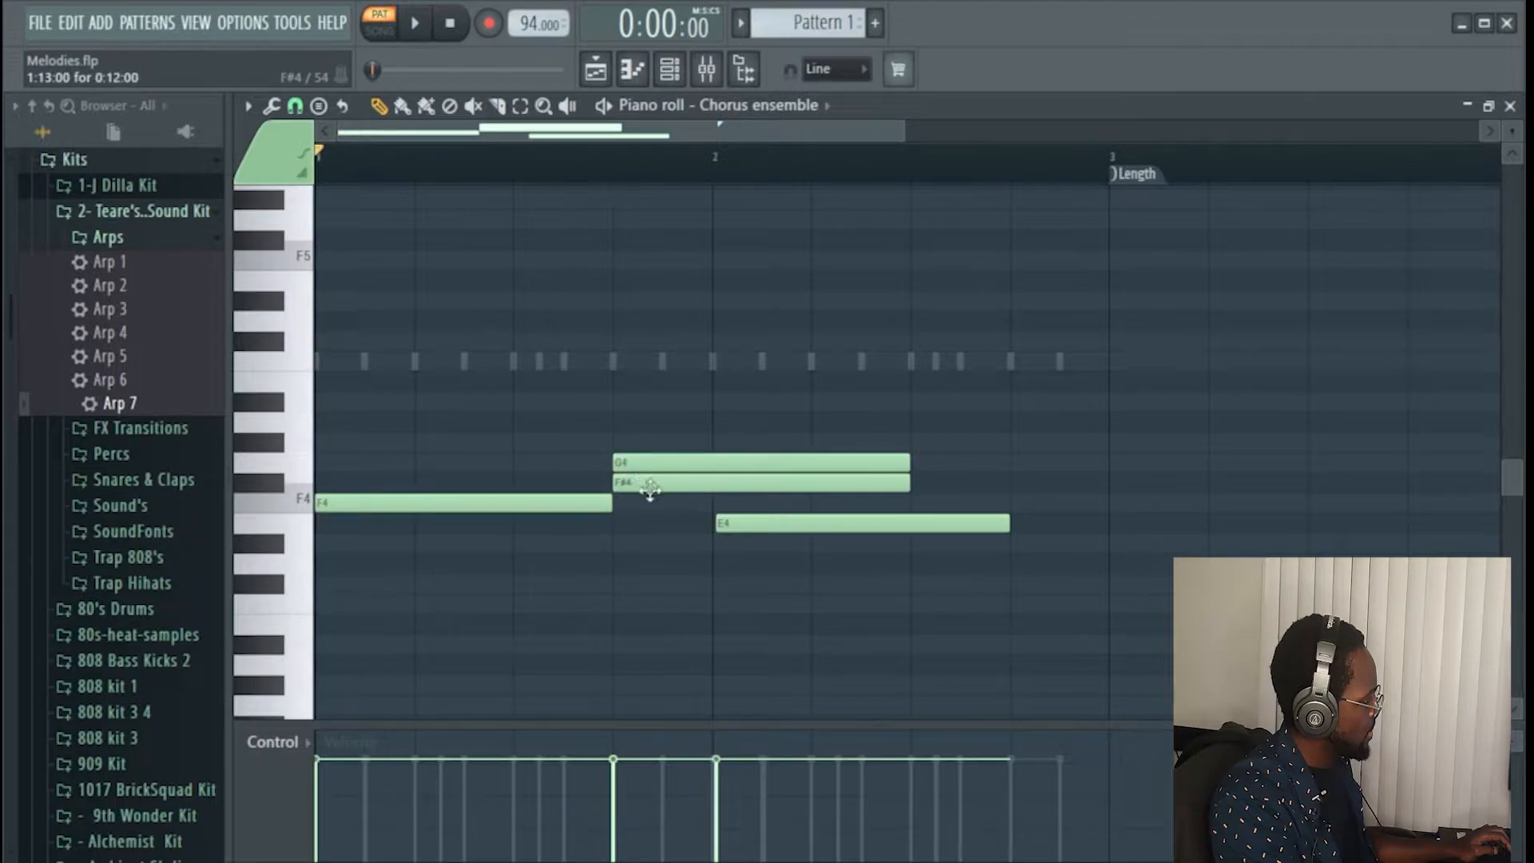
left_click_drag(903, 457, 761, 453)
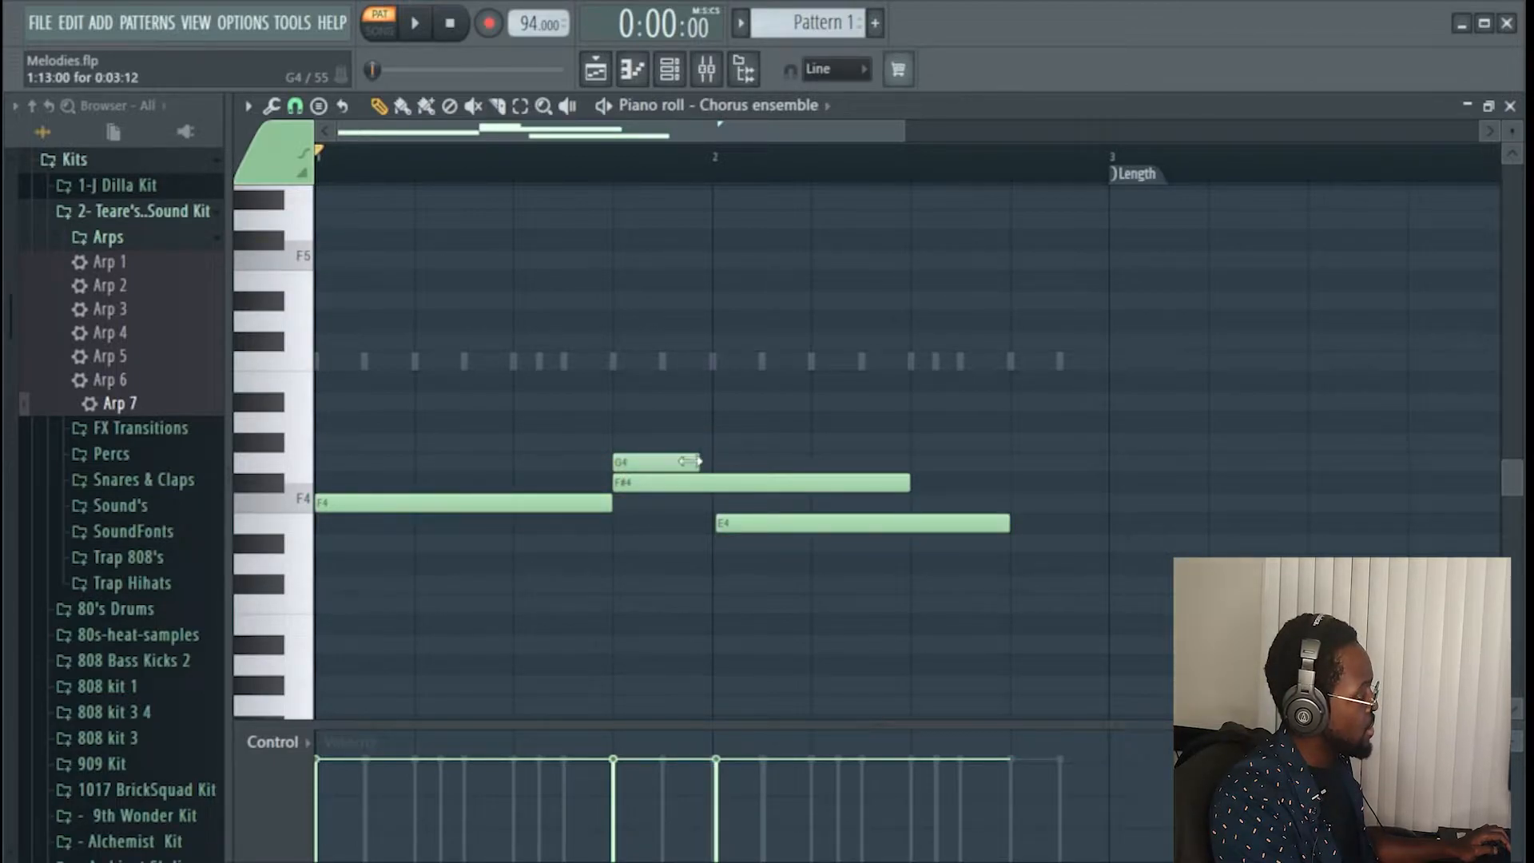
left_click_drag(658, 485, 705, 483)
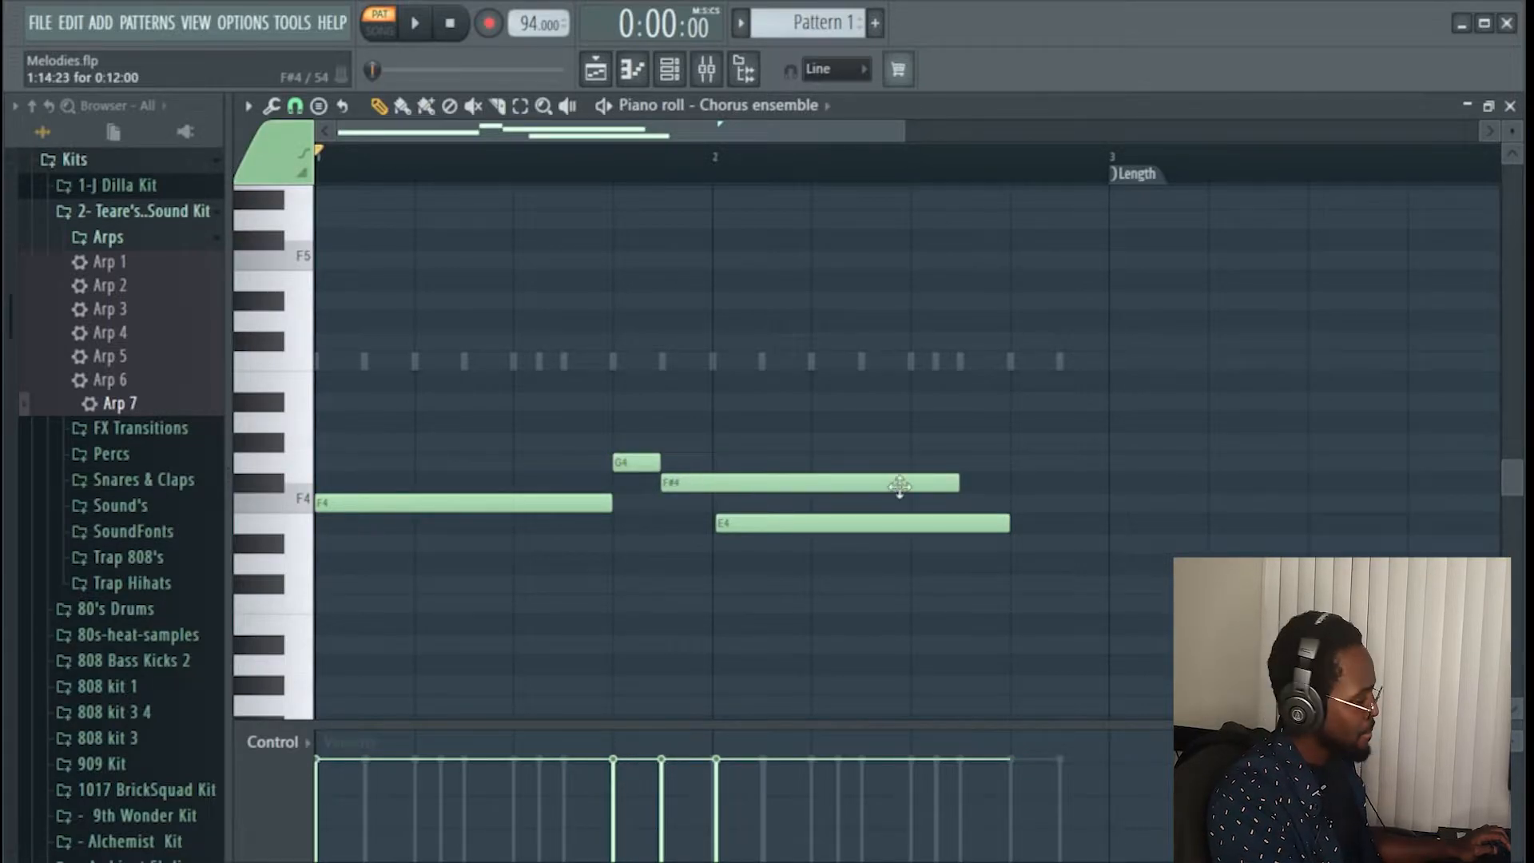
left_click_drag(959, 483, 719, 495)
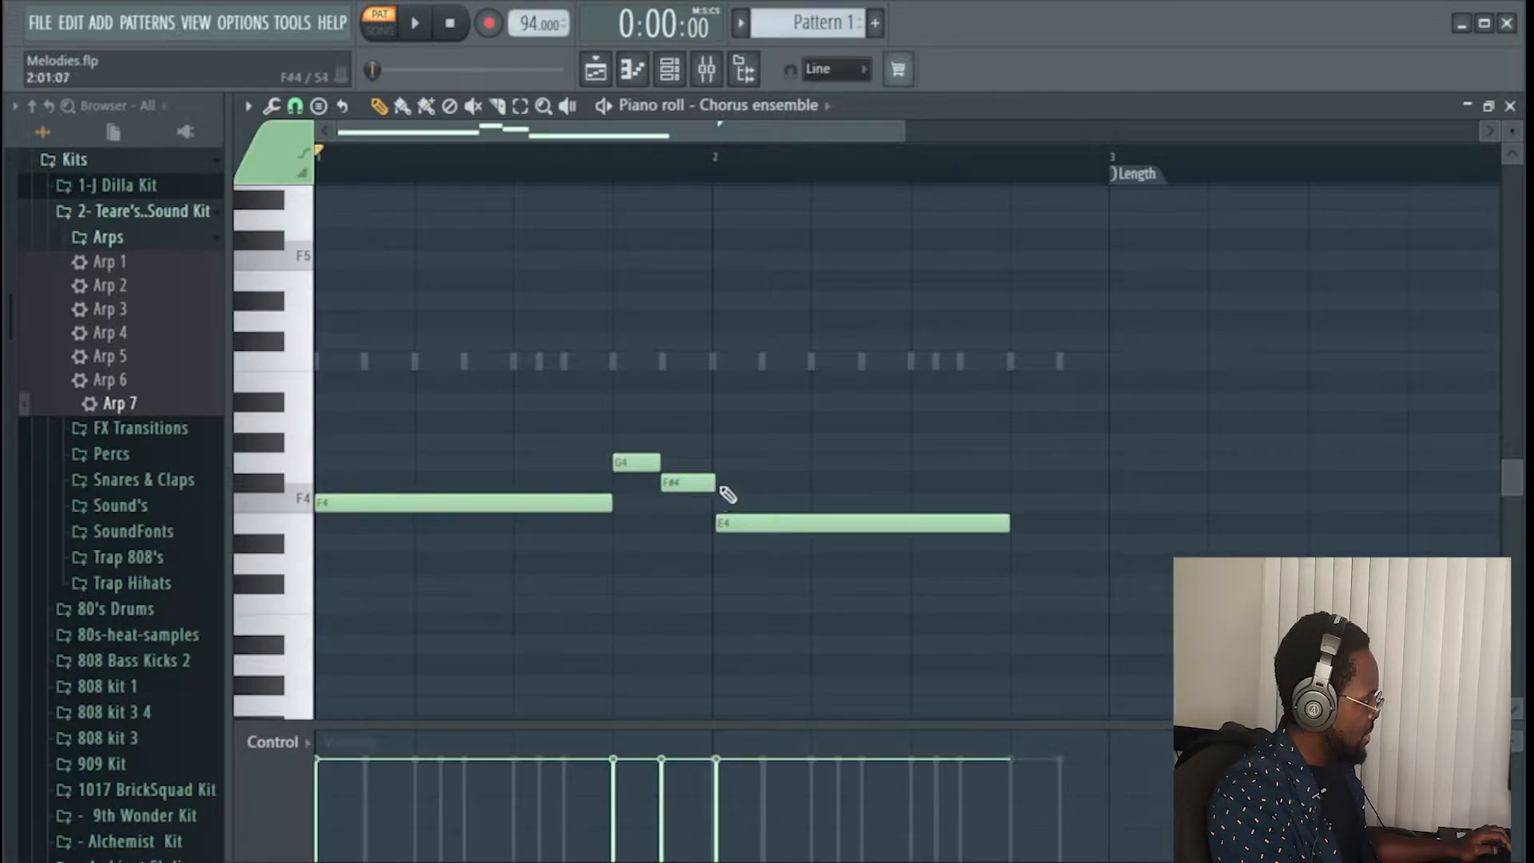
- Change the two short notes to G#4 and D#4, play back the pattern, and set E4's length to three beats
key("space")
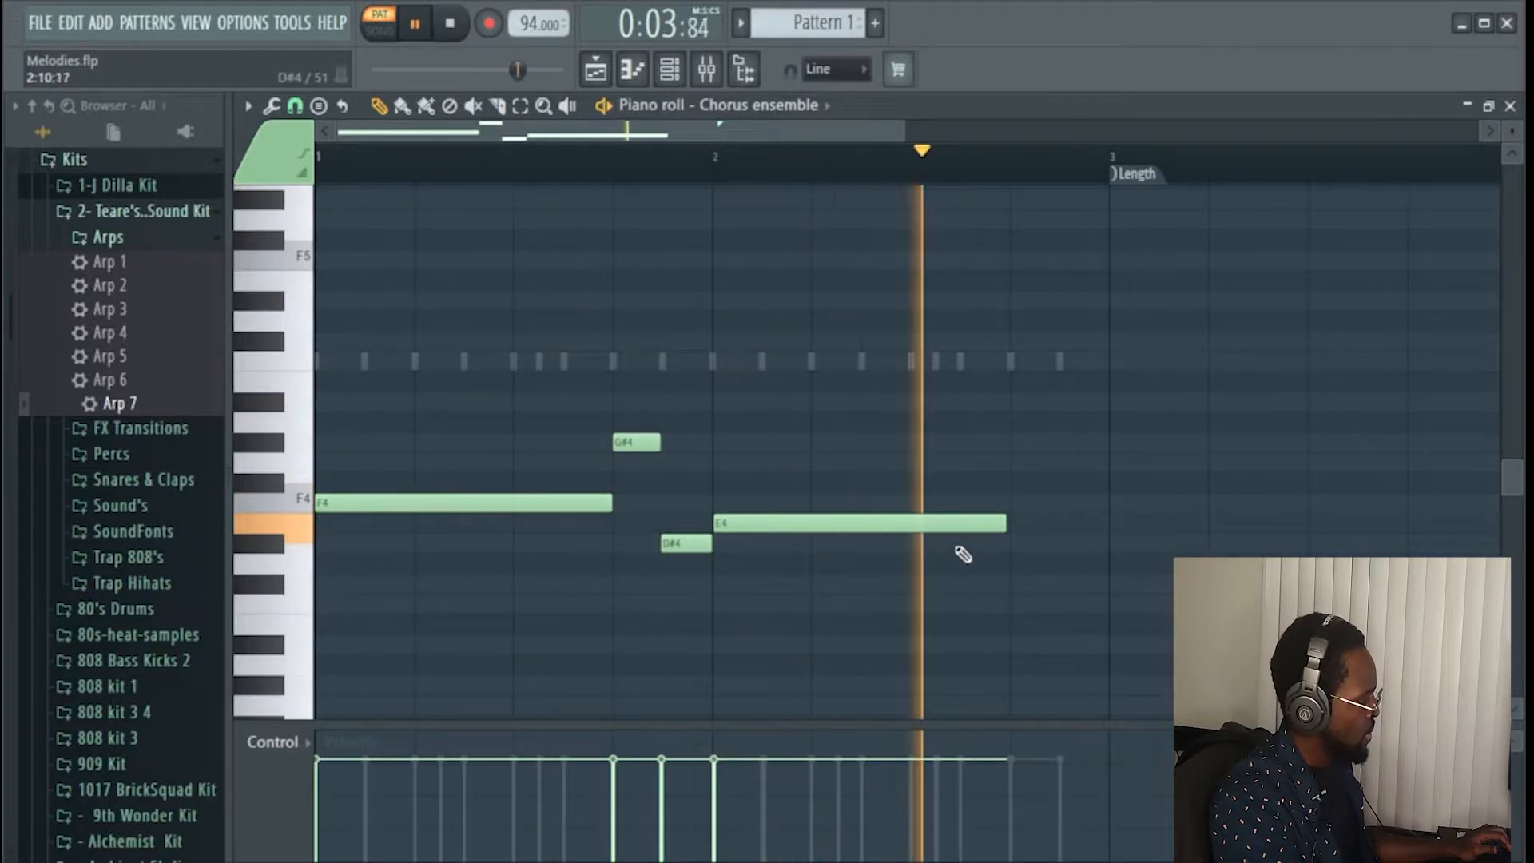
key("space")
left_click_drag(998, 522, 1005, 525)
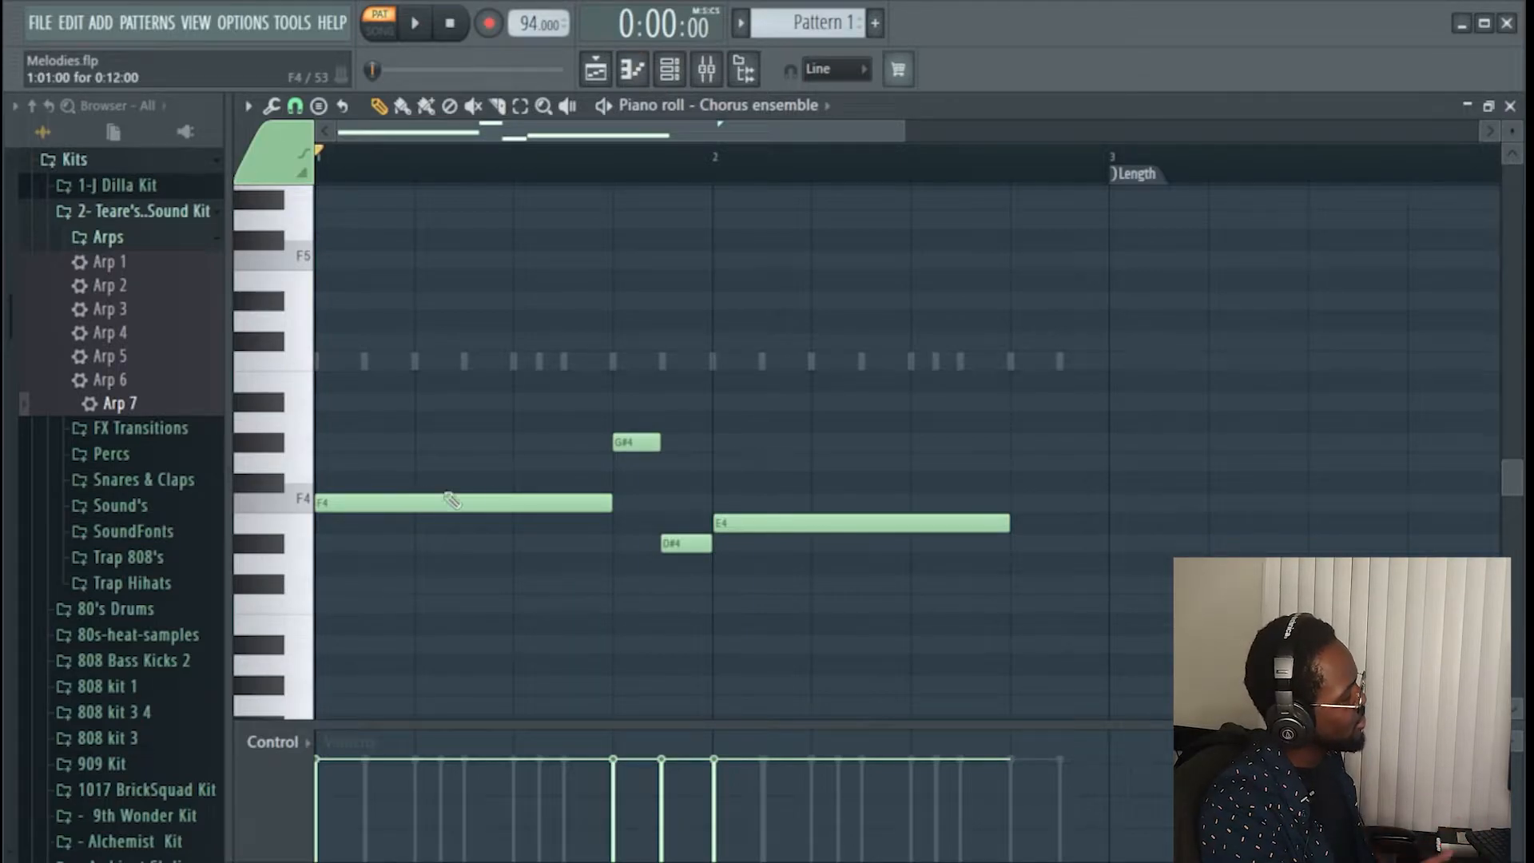
- Bring up Pattern 2 in the channel rack and play back its drums
left_click(632, 69)
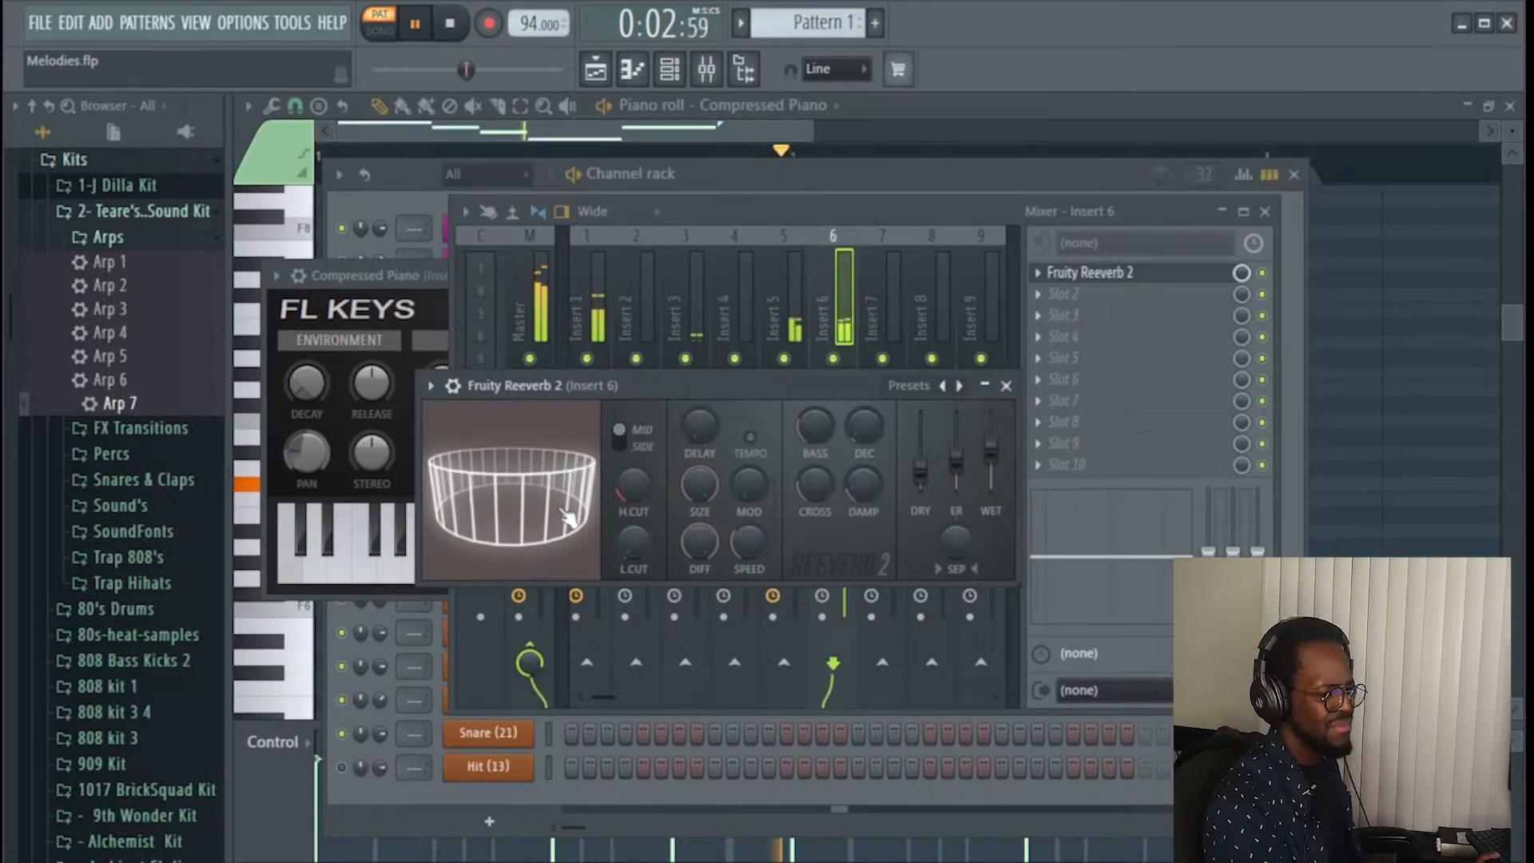
left_click(420, 784)
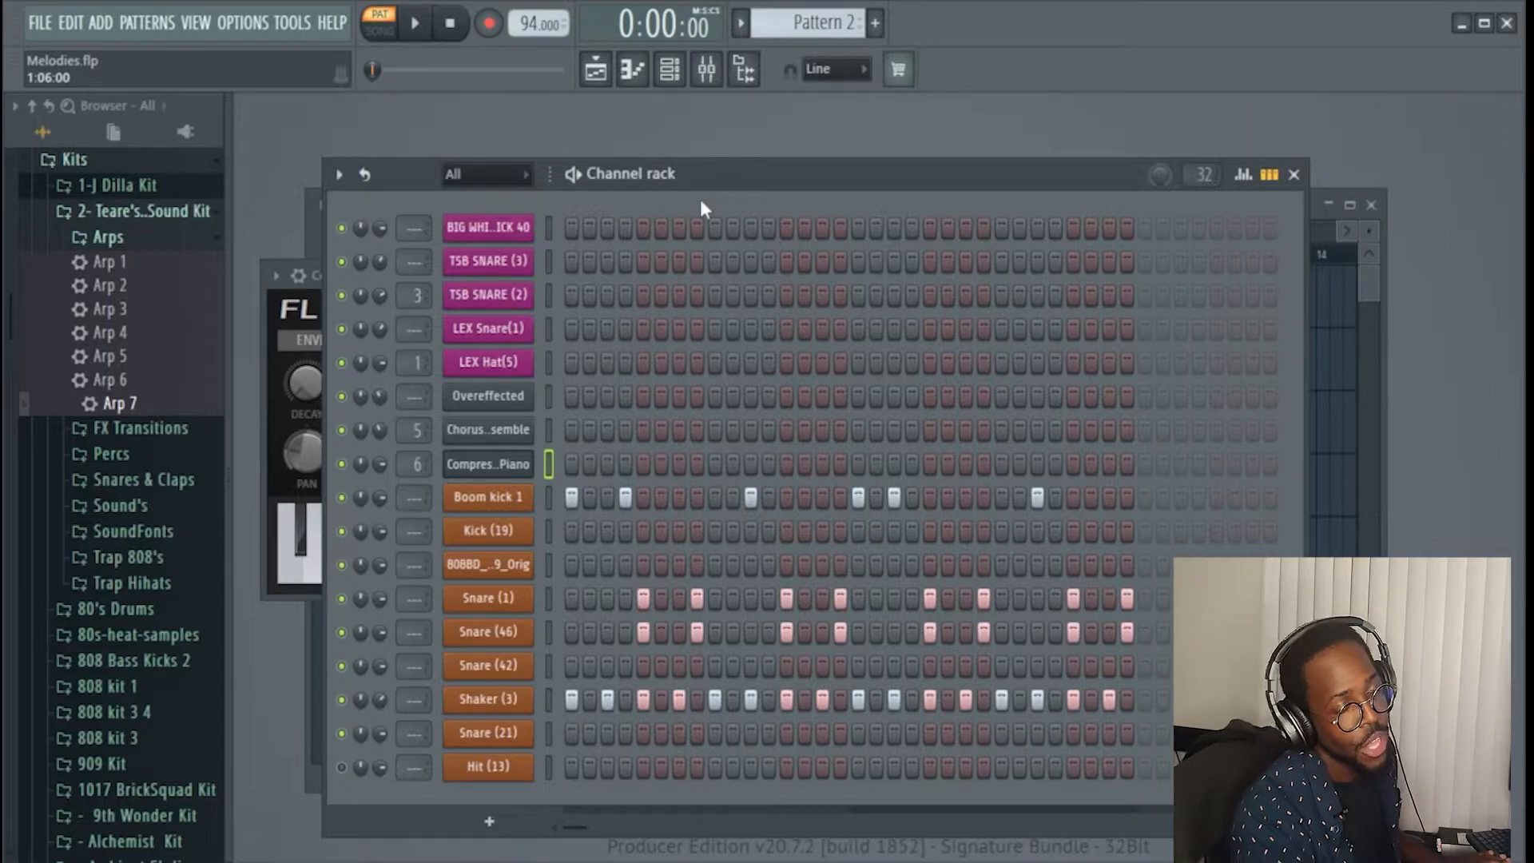
key("space")
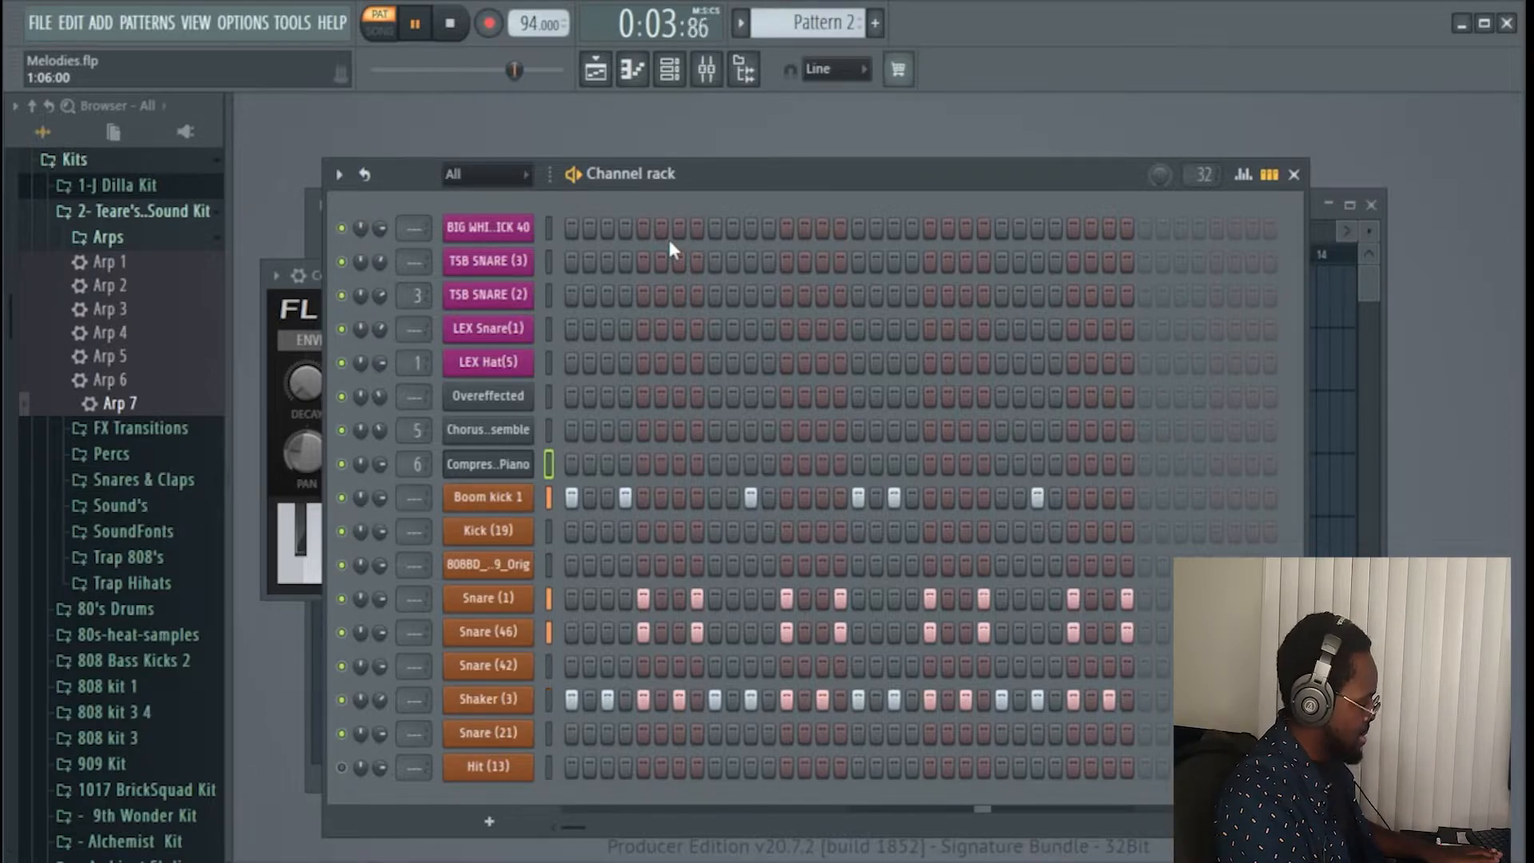
key("space")
- Replace the Compressed Piano channel's instrument with GMS and open that channel's piano roll
left_click(505, 470)
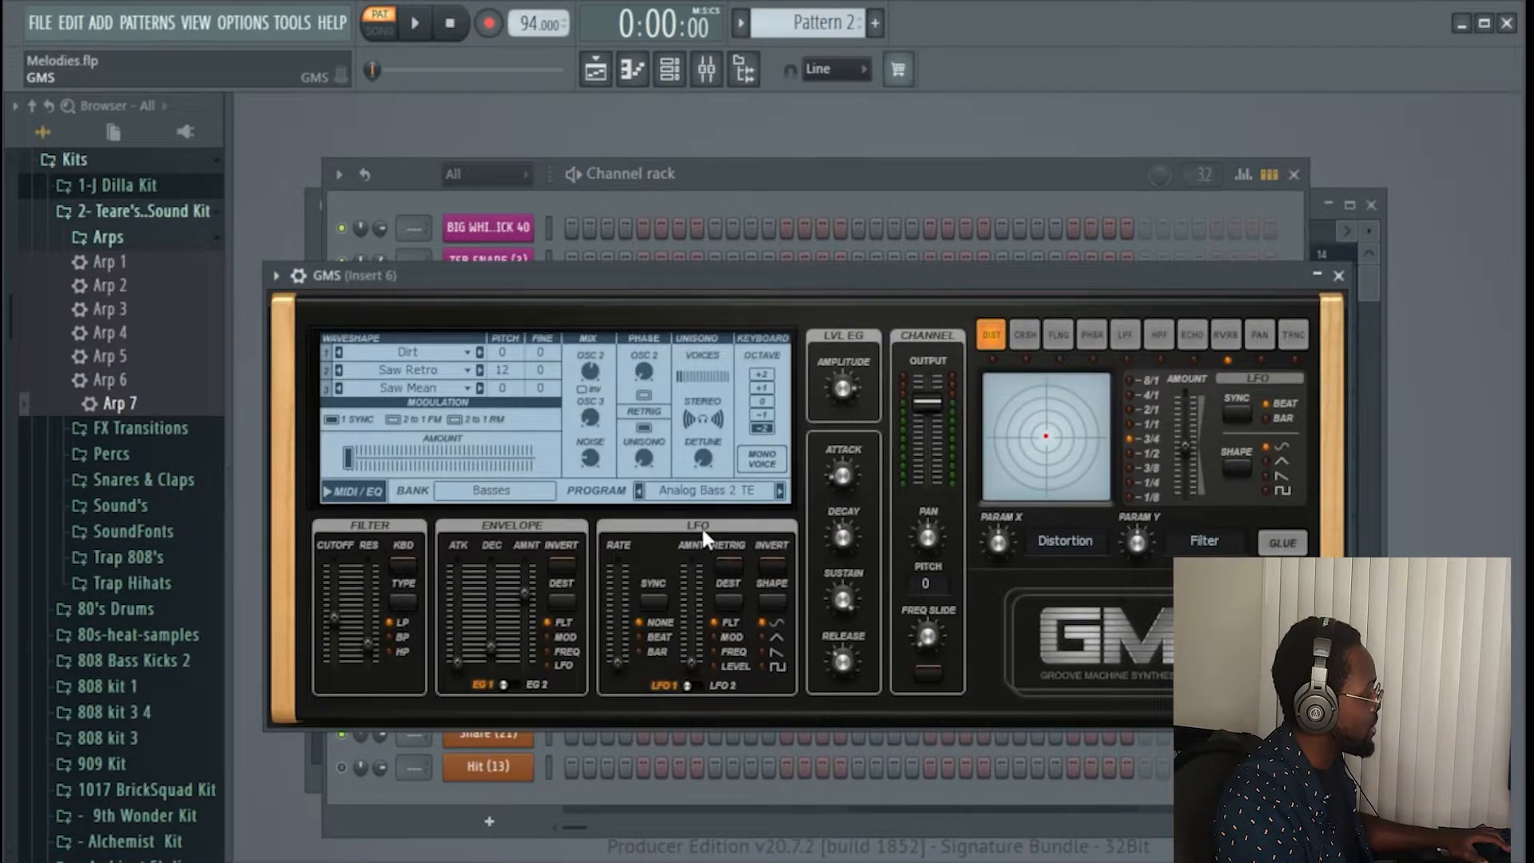
left_click(677, 214)
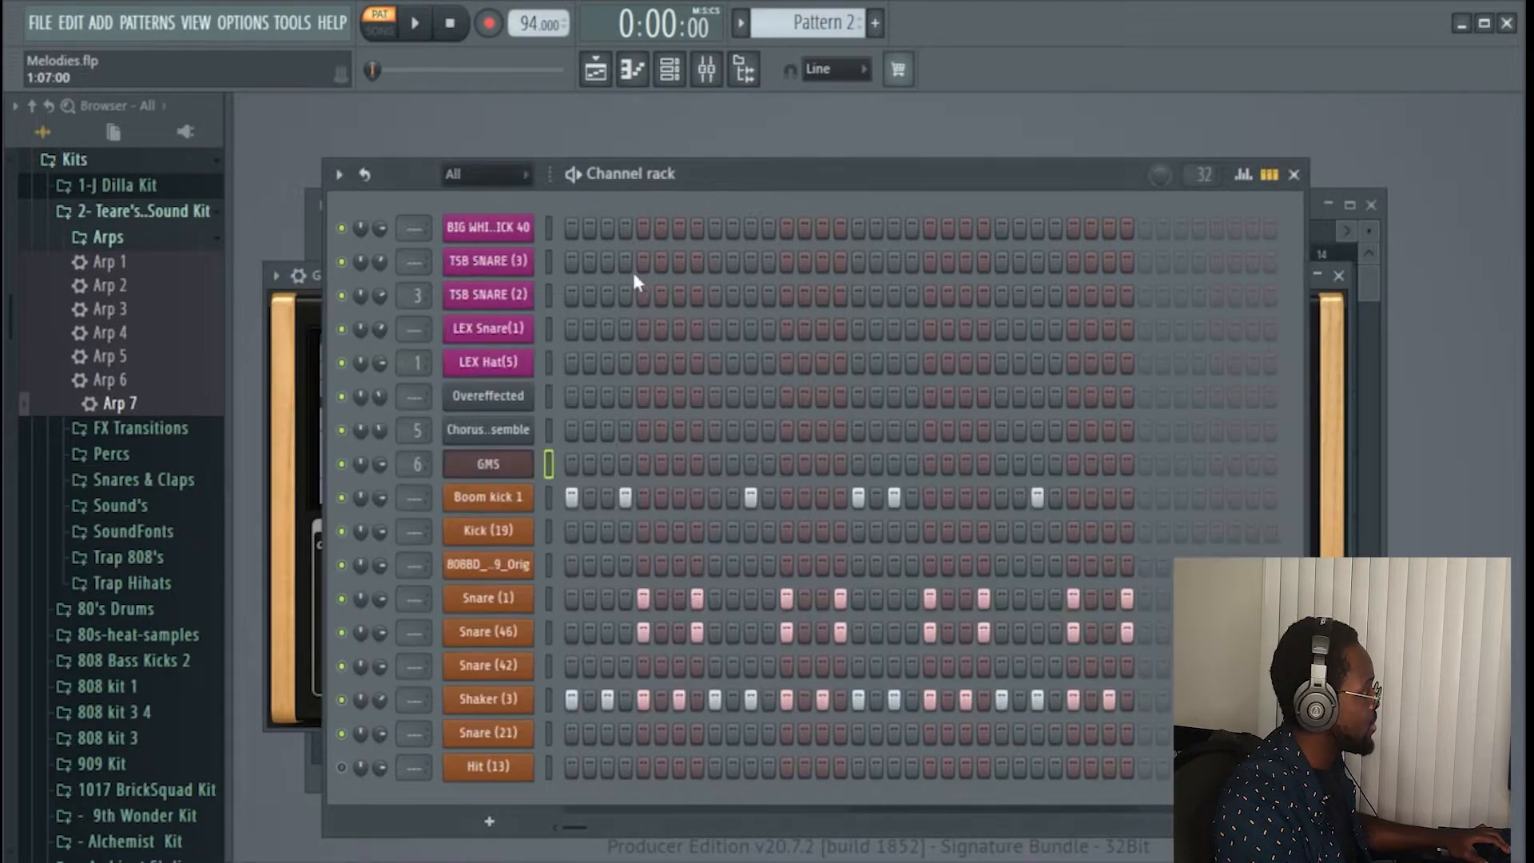
right_click(509, 470)
left_click(584, 465)
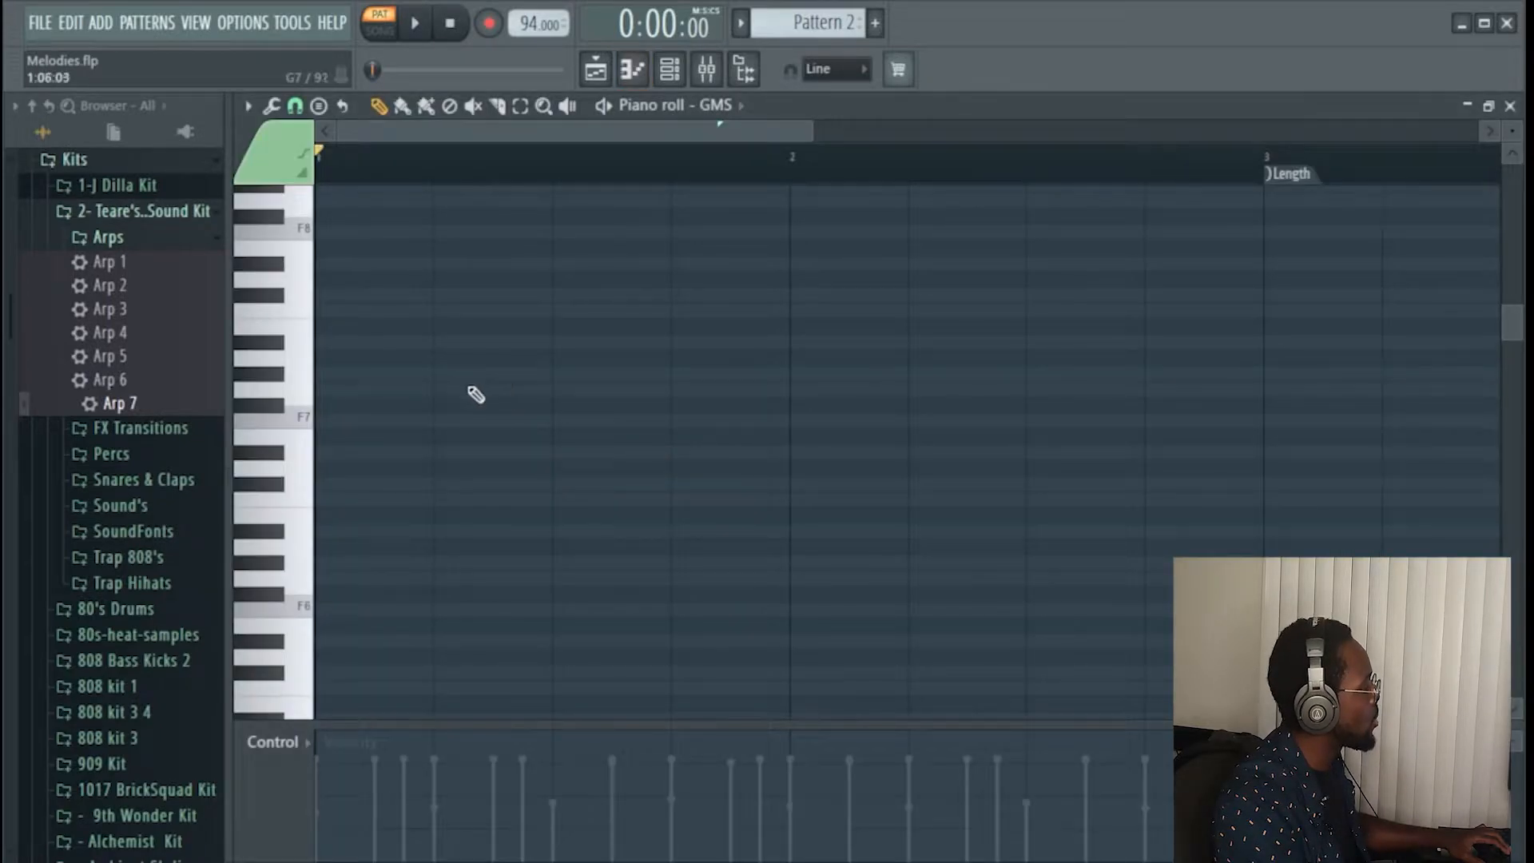
- Audition the F#4 key on the GMS channel and set the scale highlighting root note to F#
scroll(444, 472, "up", 8)
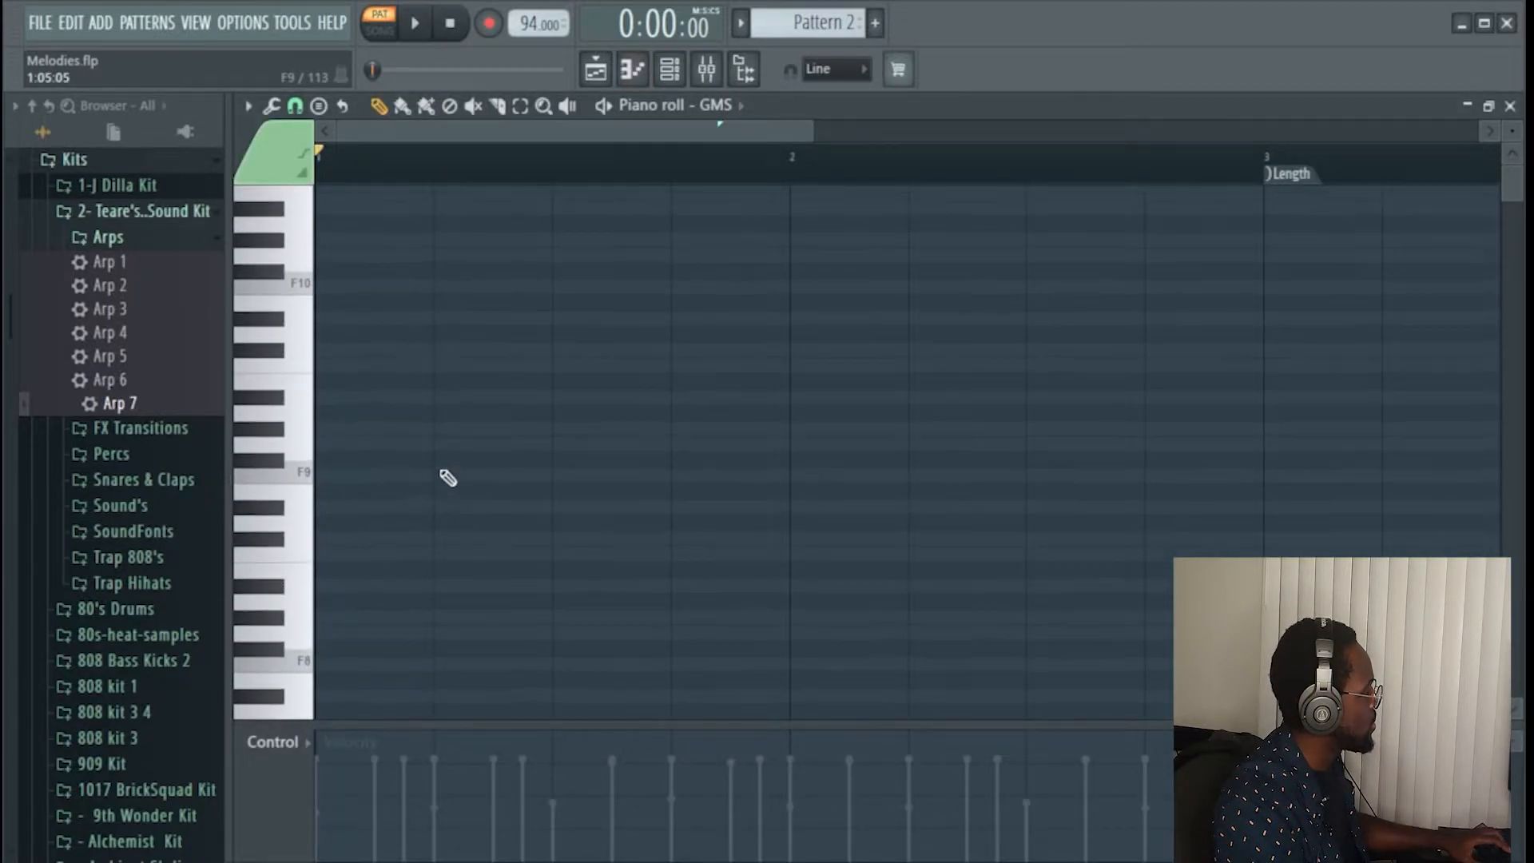
scroll(431, 468, "down", 20)
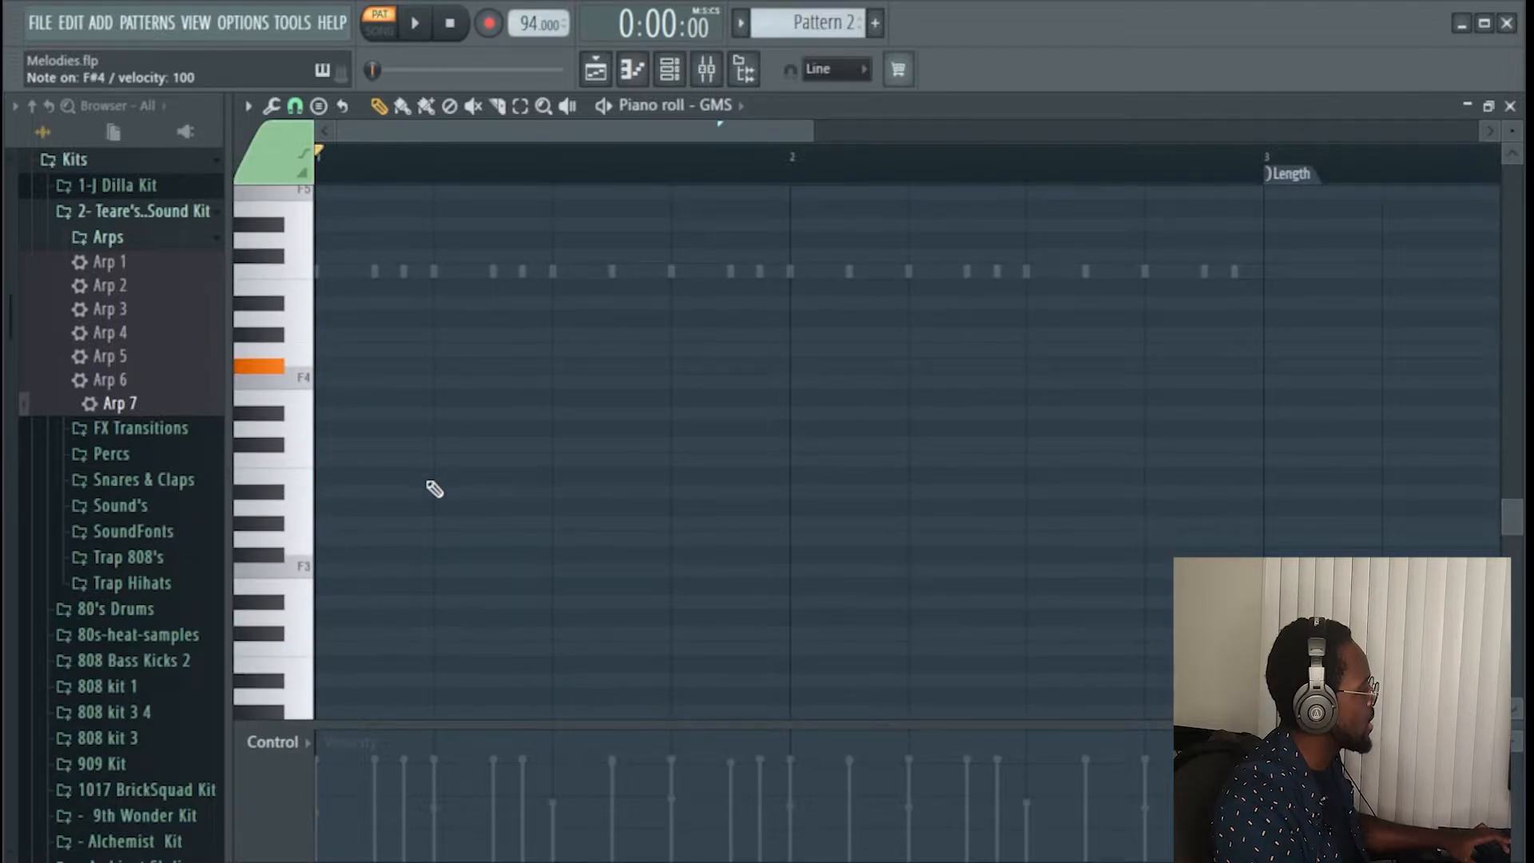
key("g")
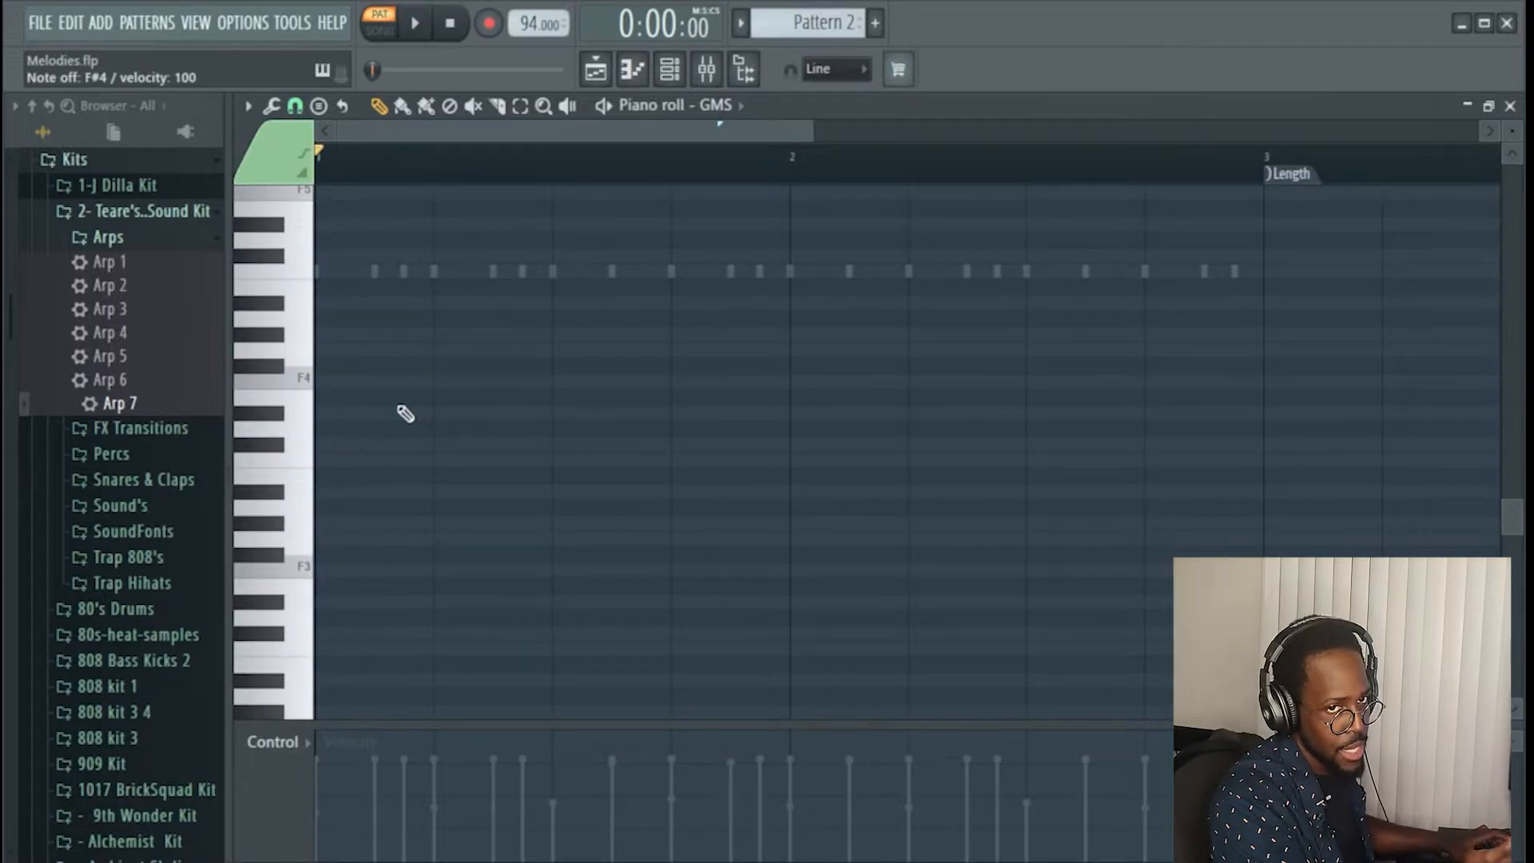
key("g")
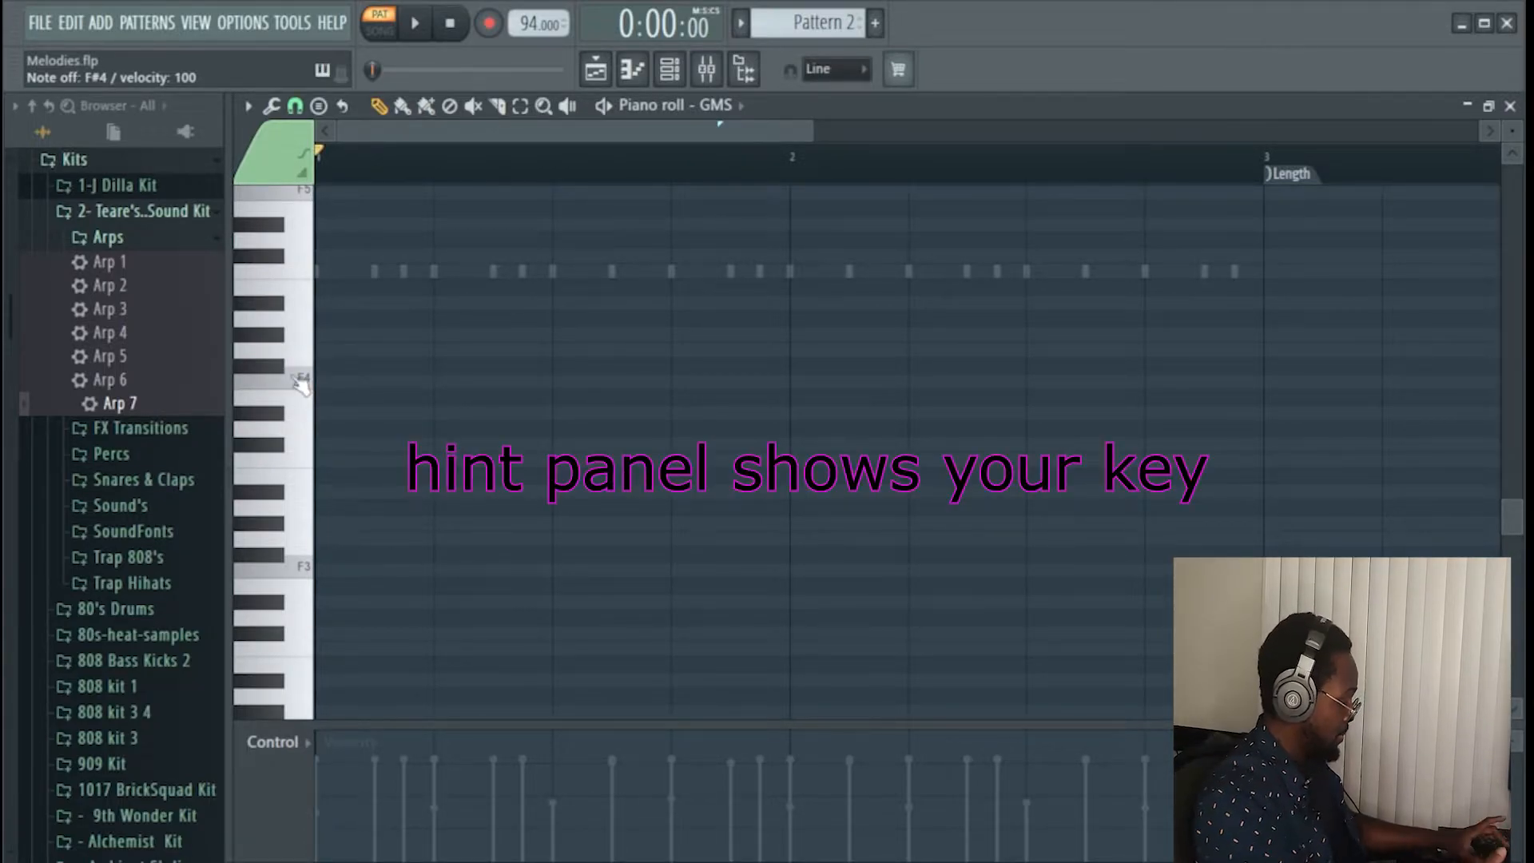
key("g")
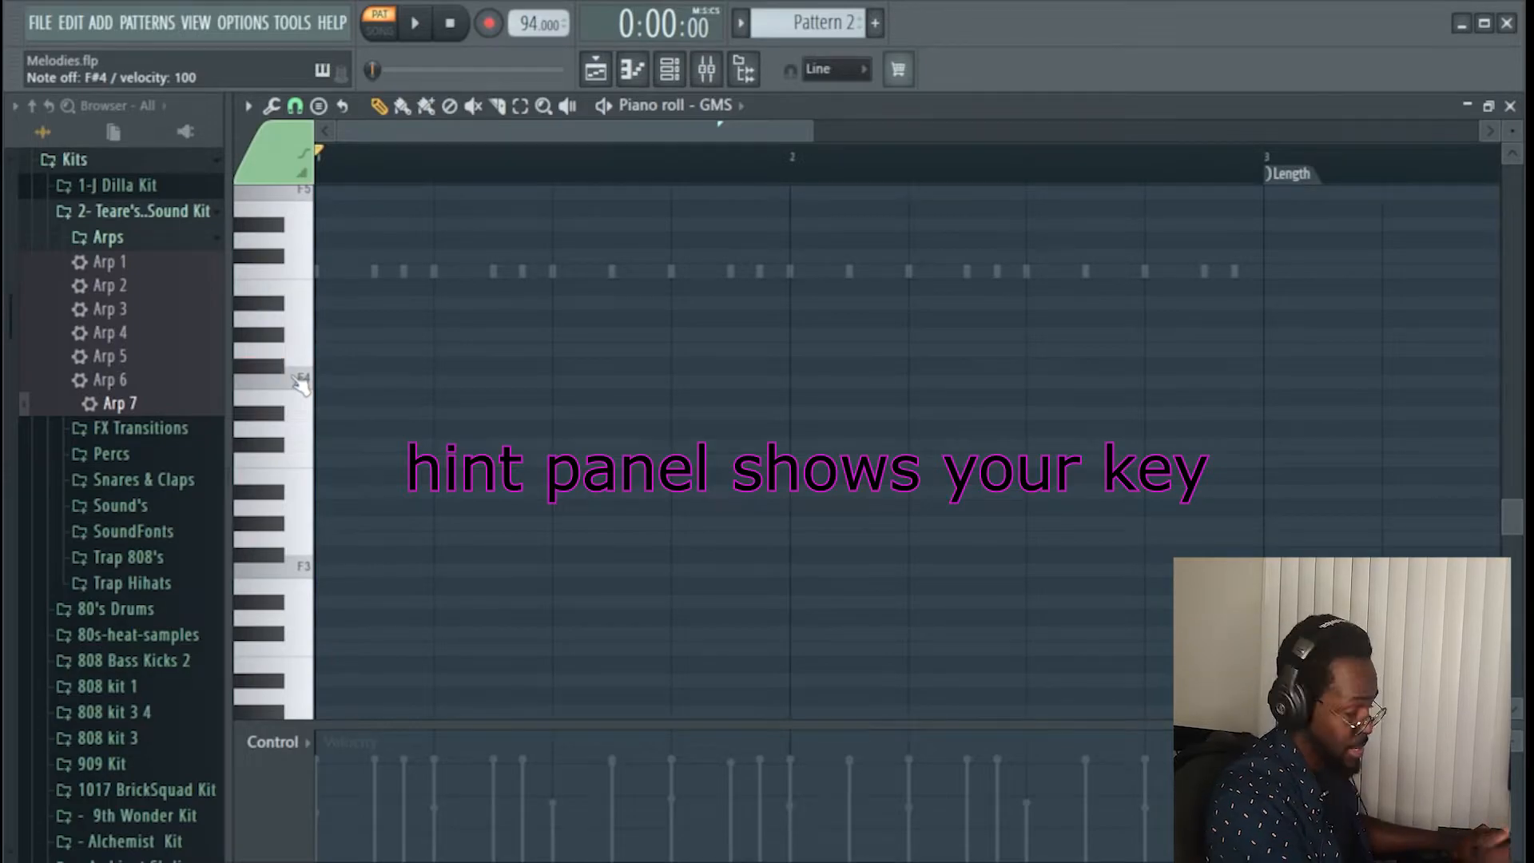
left_click(247, 105)
mouse_move(458, 280)
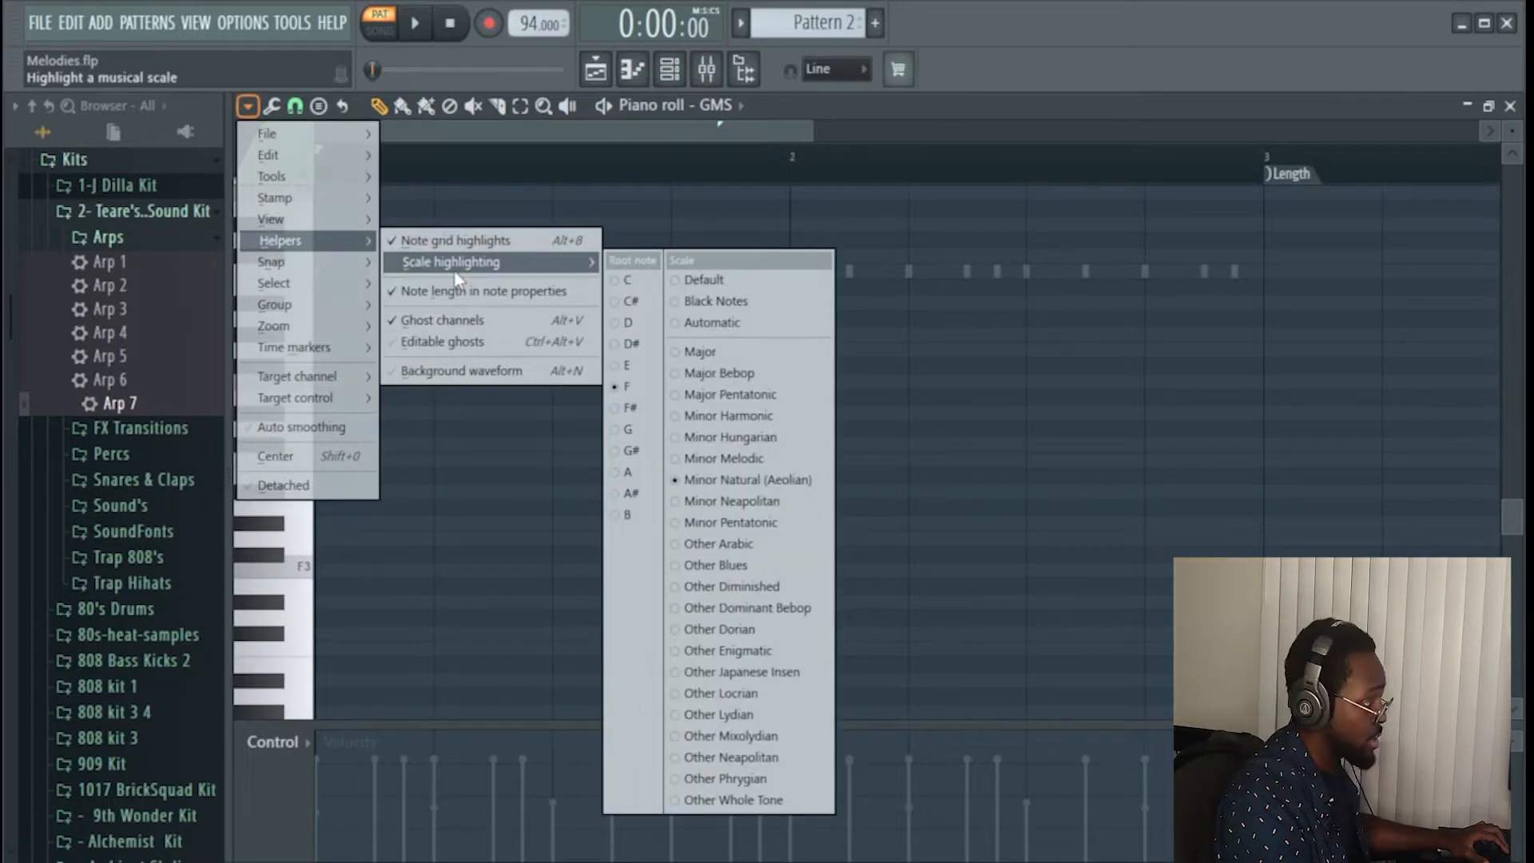
left_click(628, 408)
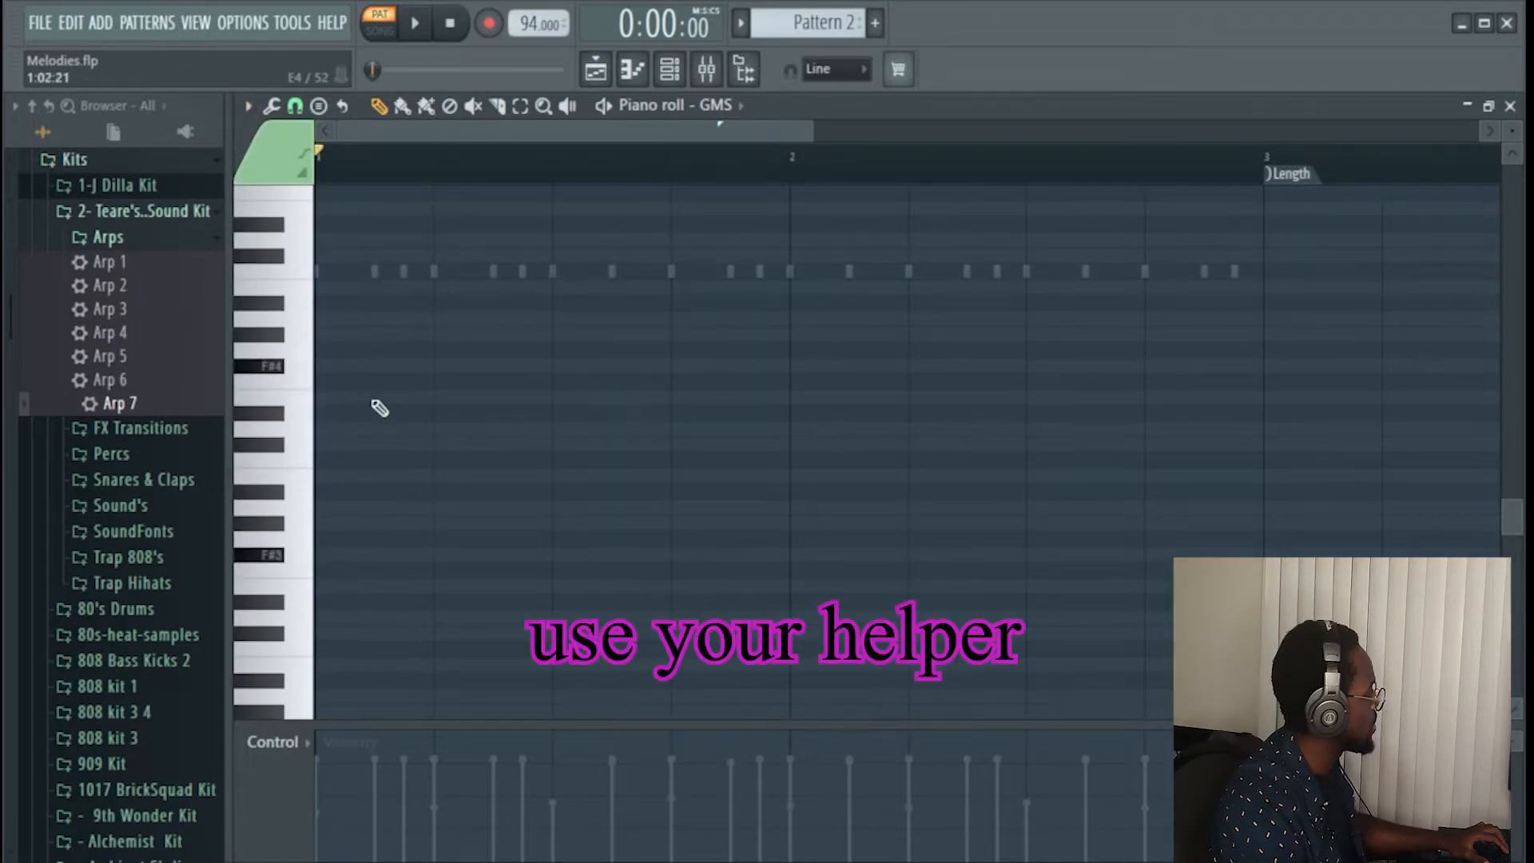
- Draw two consecutive F#4 notes of about two beats each across bar 1, and add a short G4 leading into bar 2
left_click(313, 366)
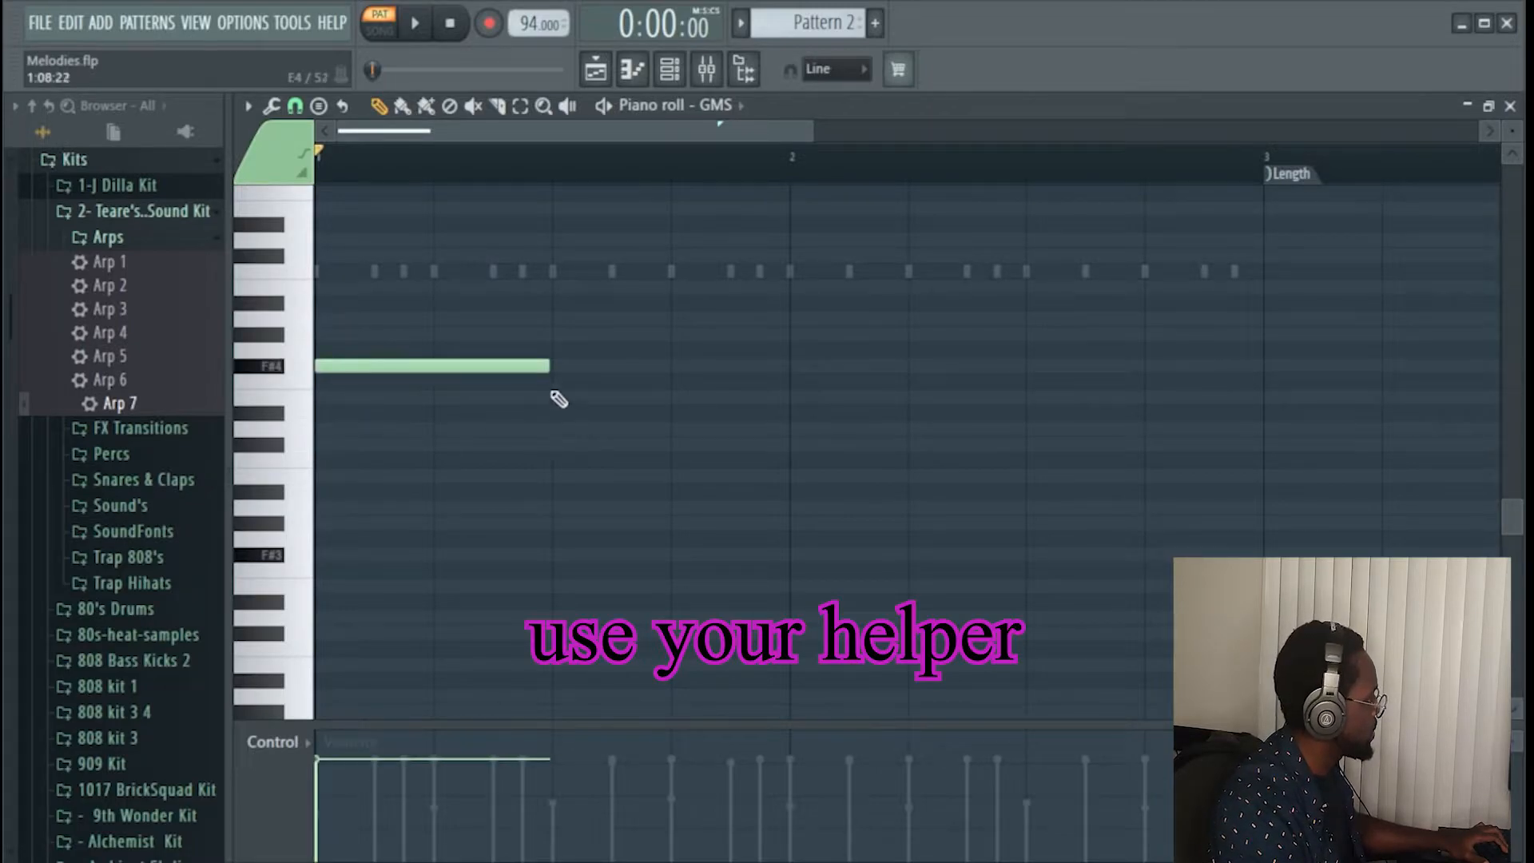
mouse_move(545, 366)
left_mouse_down()
mouse_move(443, 370)
mouse_move(543, 370)
left_mouse_up()
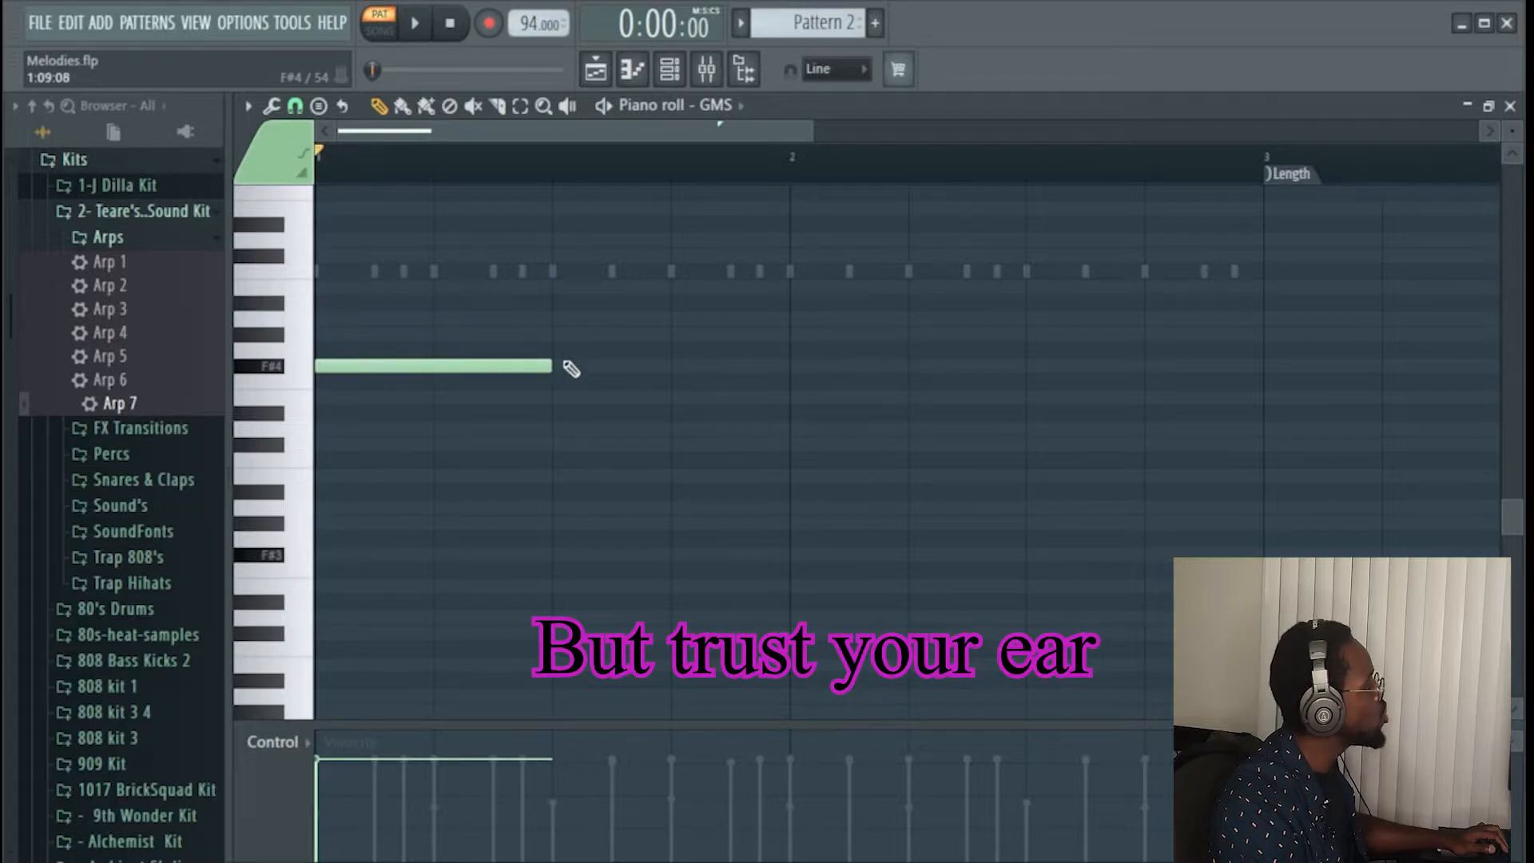
left_click(559, 366)
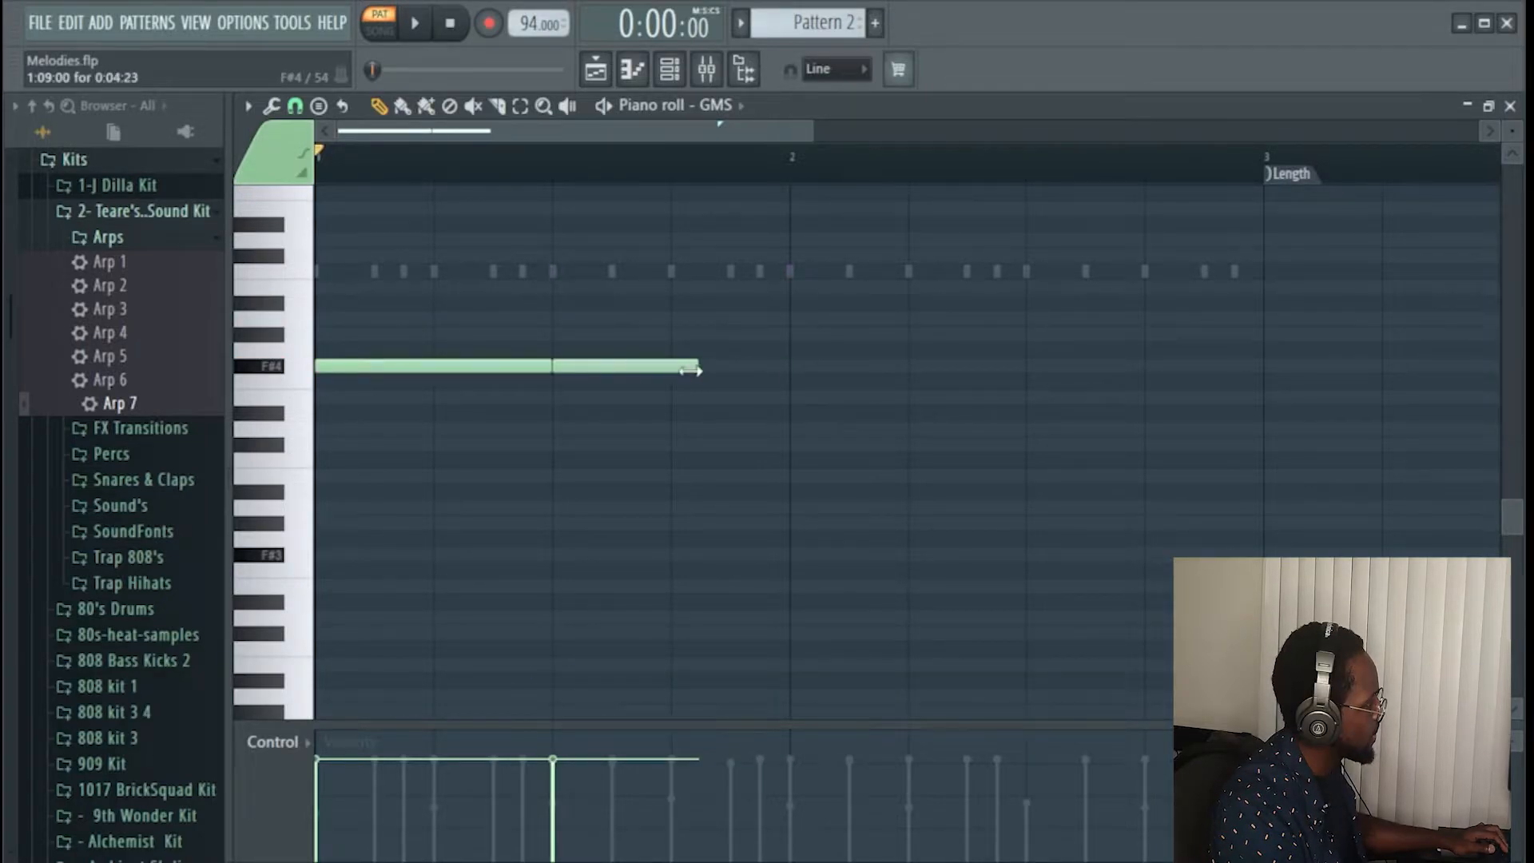
left_click(749, 351)
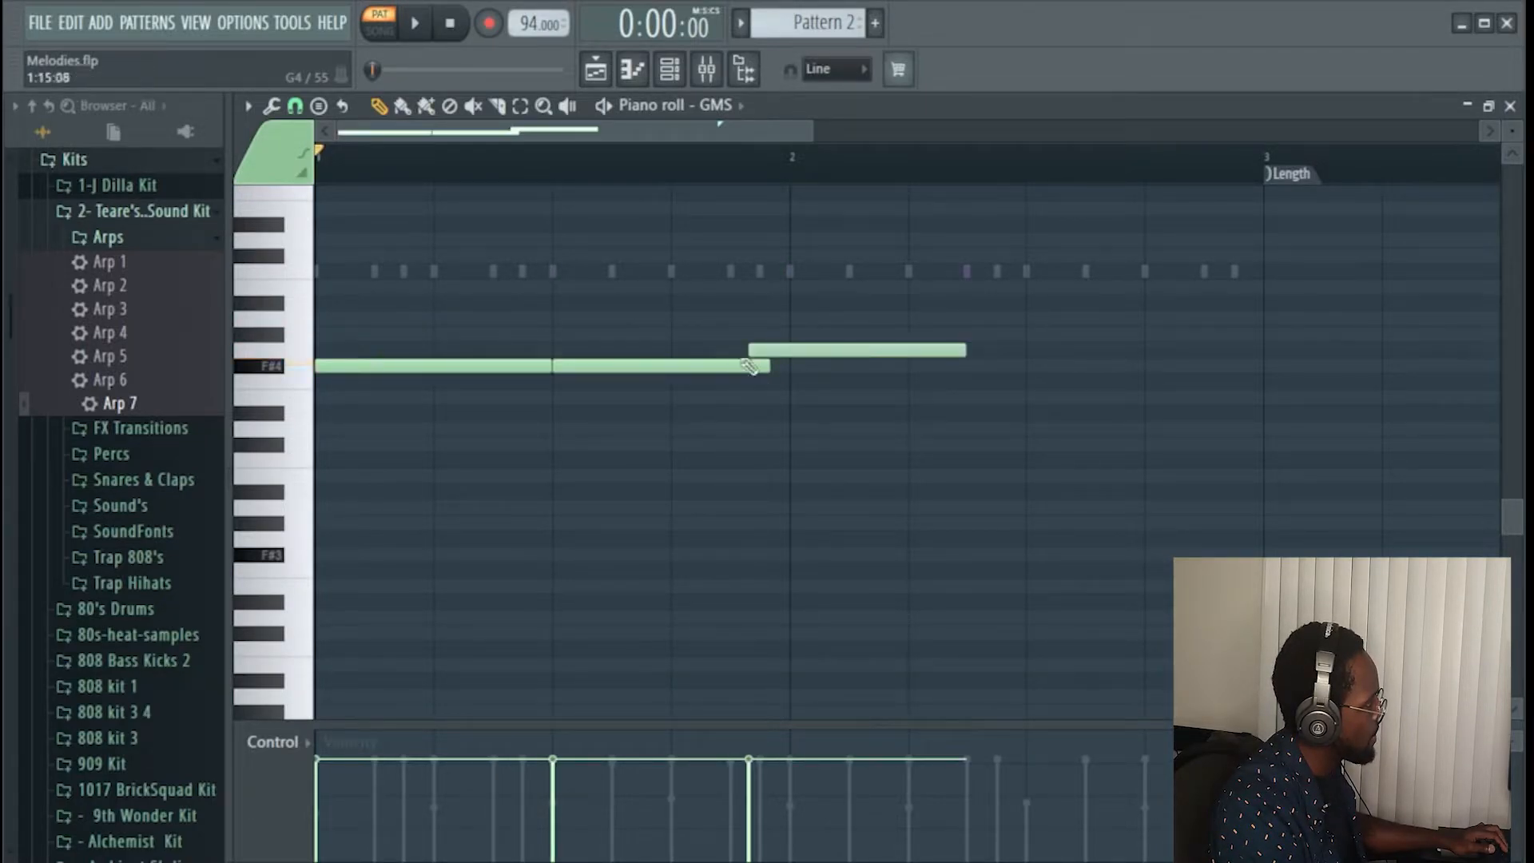
left_click_drag(967, 351, 846, 358)
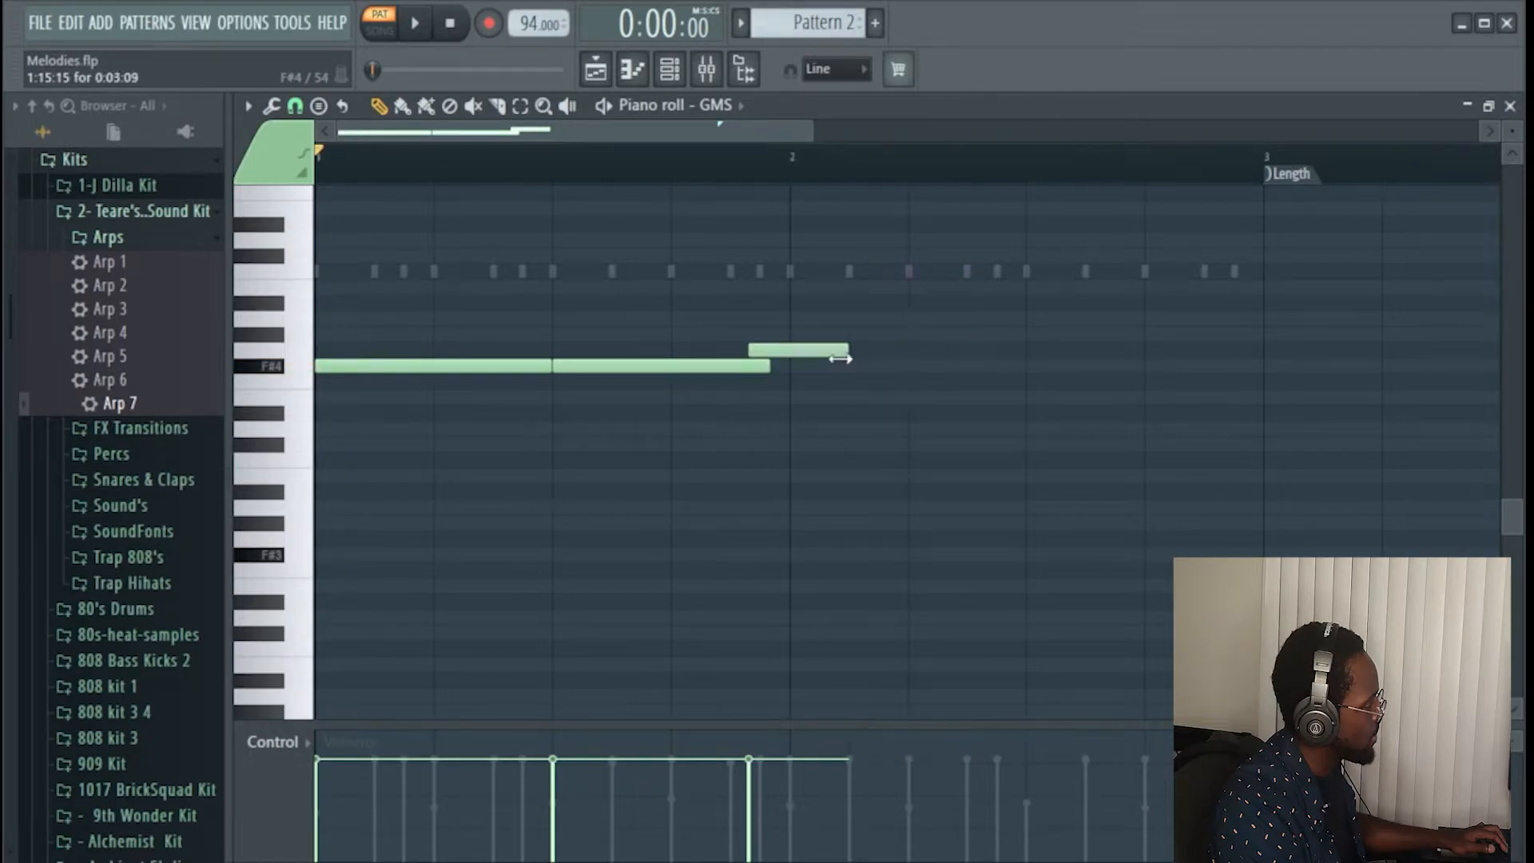
- Fill bar 2 with a two-beat G#4 and a two-beat G4, and play back the melody
left_click(788, 367)
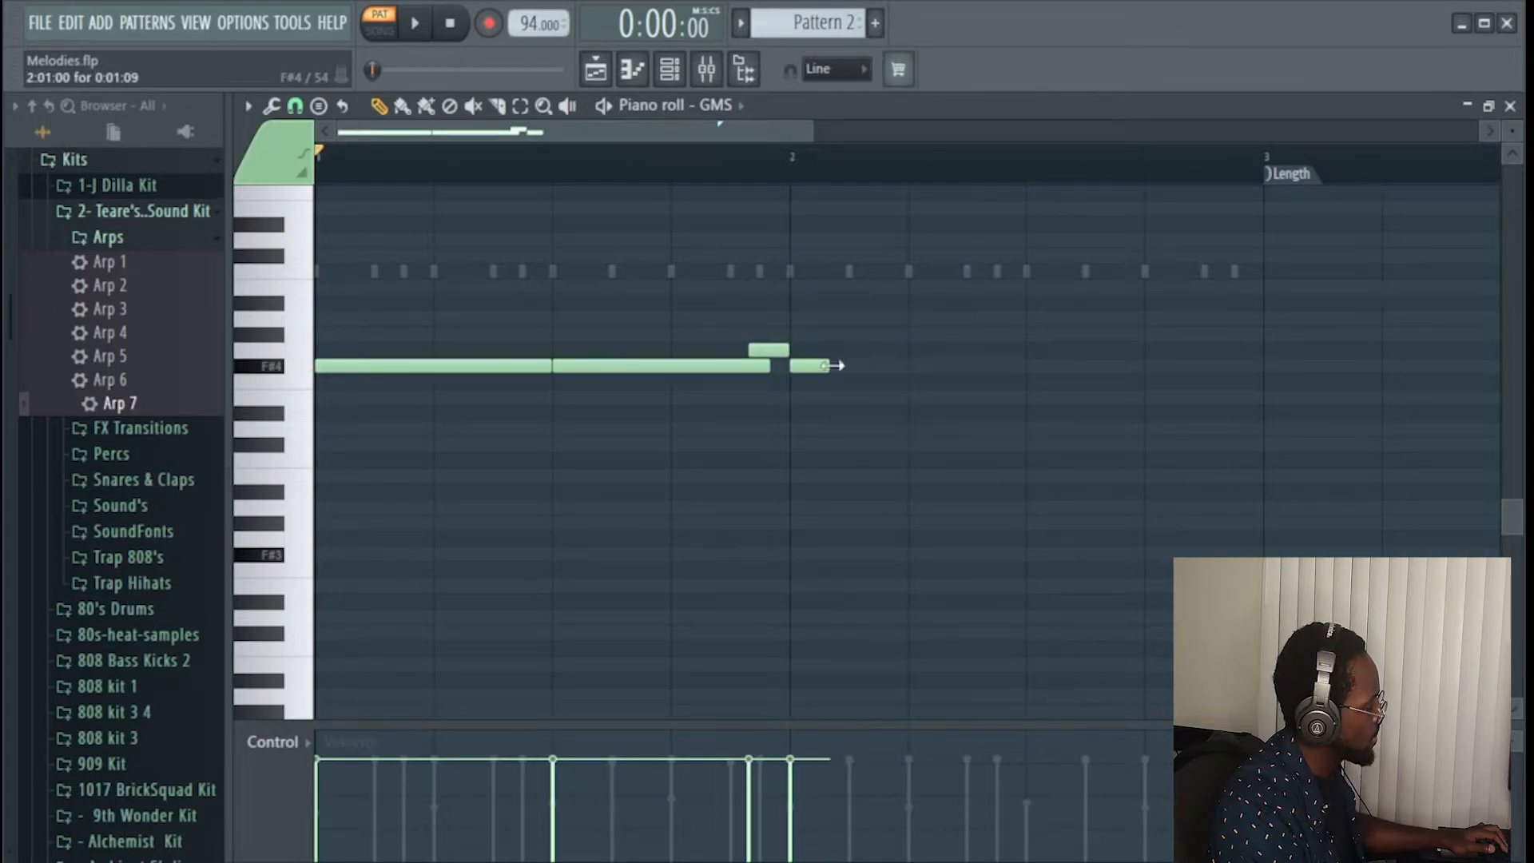
left_click_drag(828, 365, 952, 363)
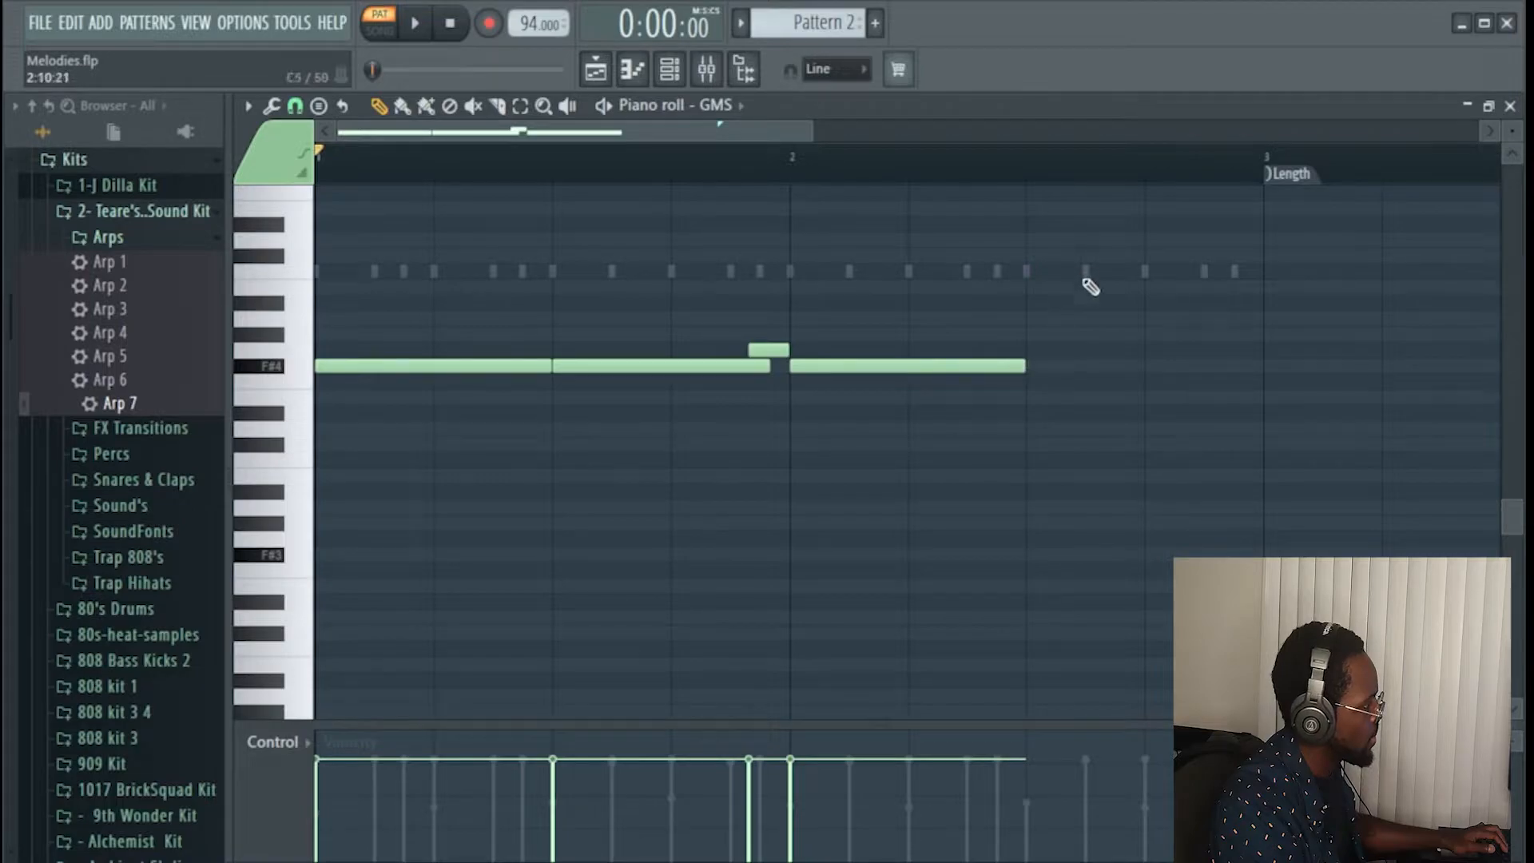
left_click(1031, 336)
mouse_move(1234, 331)
left_mouse_down()
mouse_move(998, 334)
mouse_move(1222, 344)
left_mouse_up()
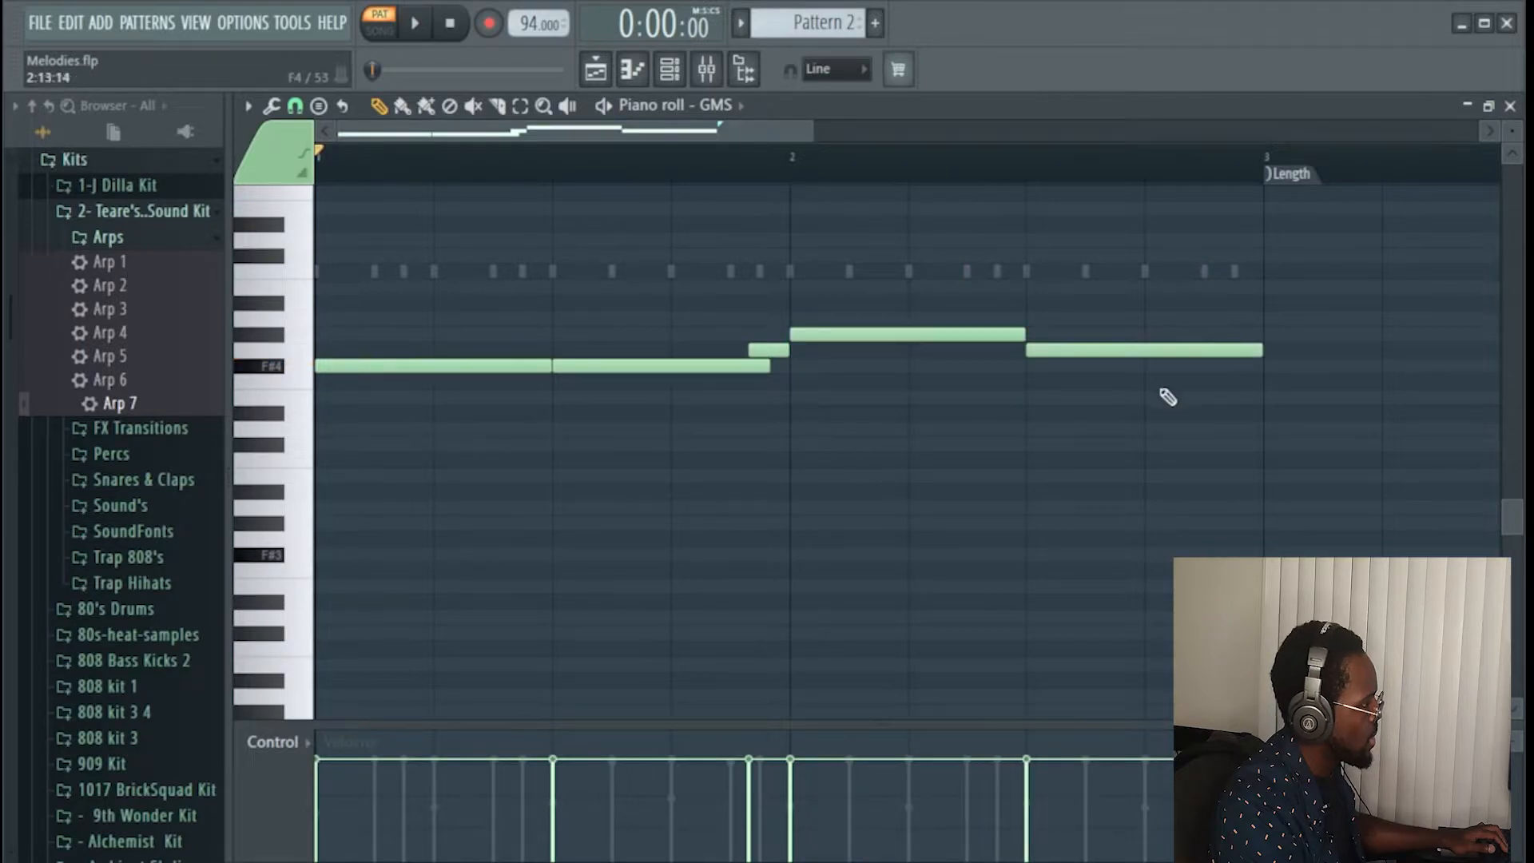
key("space")
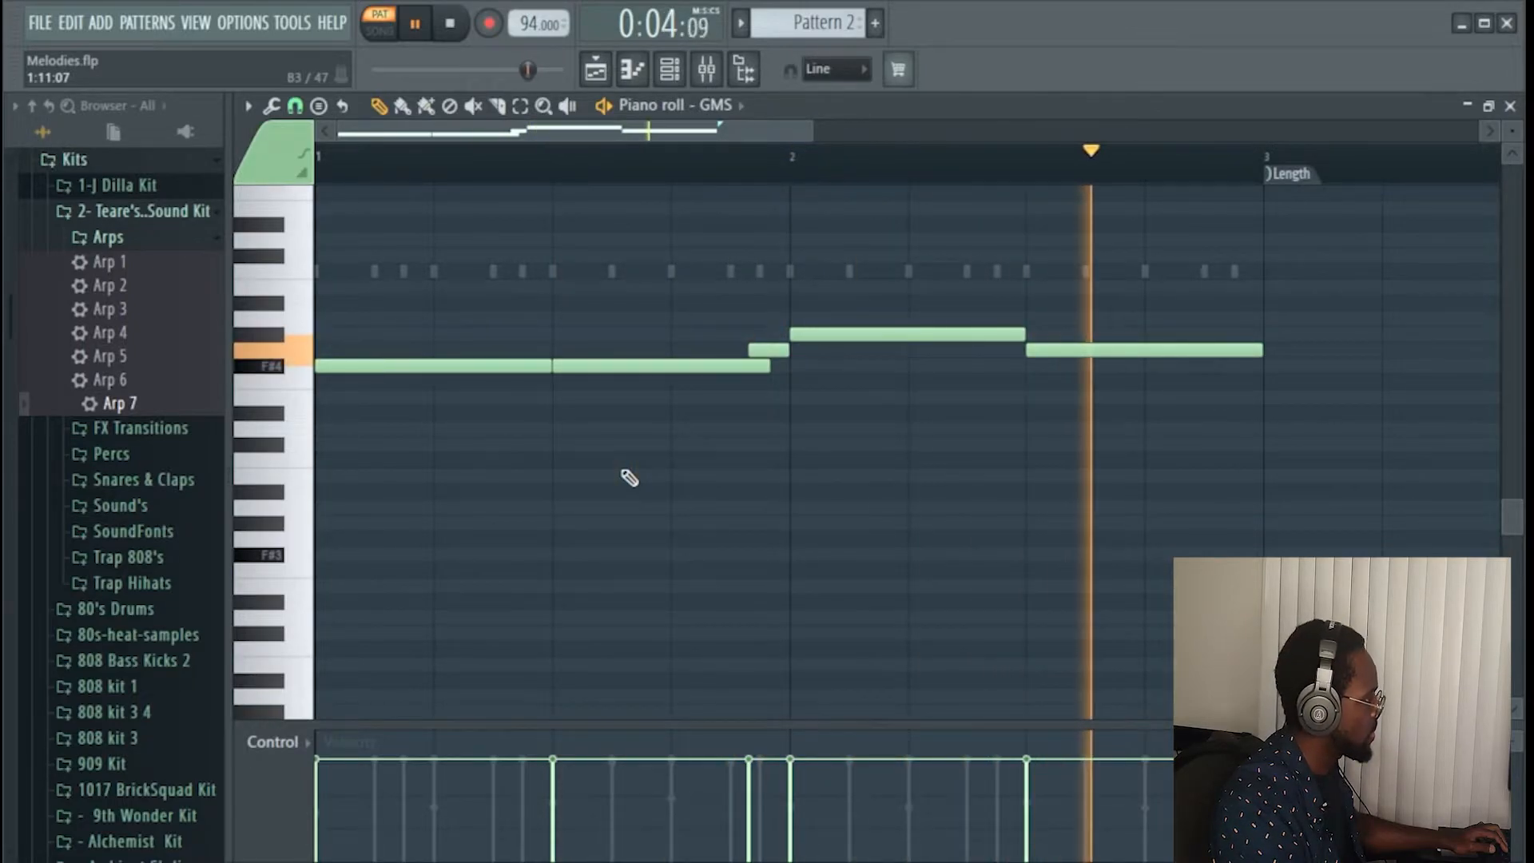
key("space")
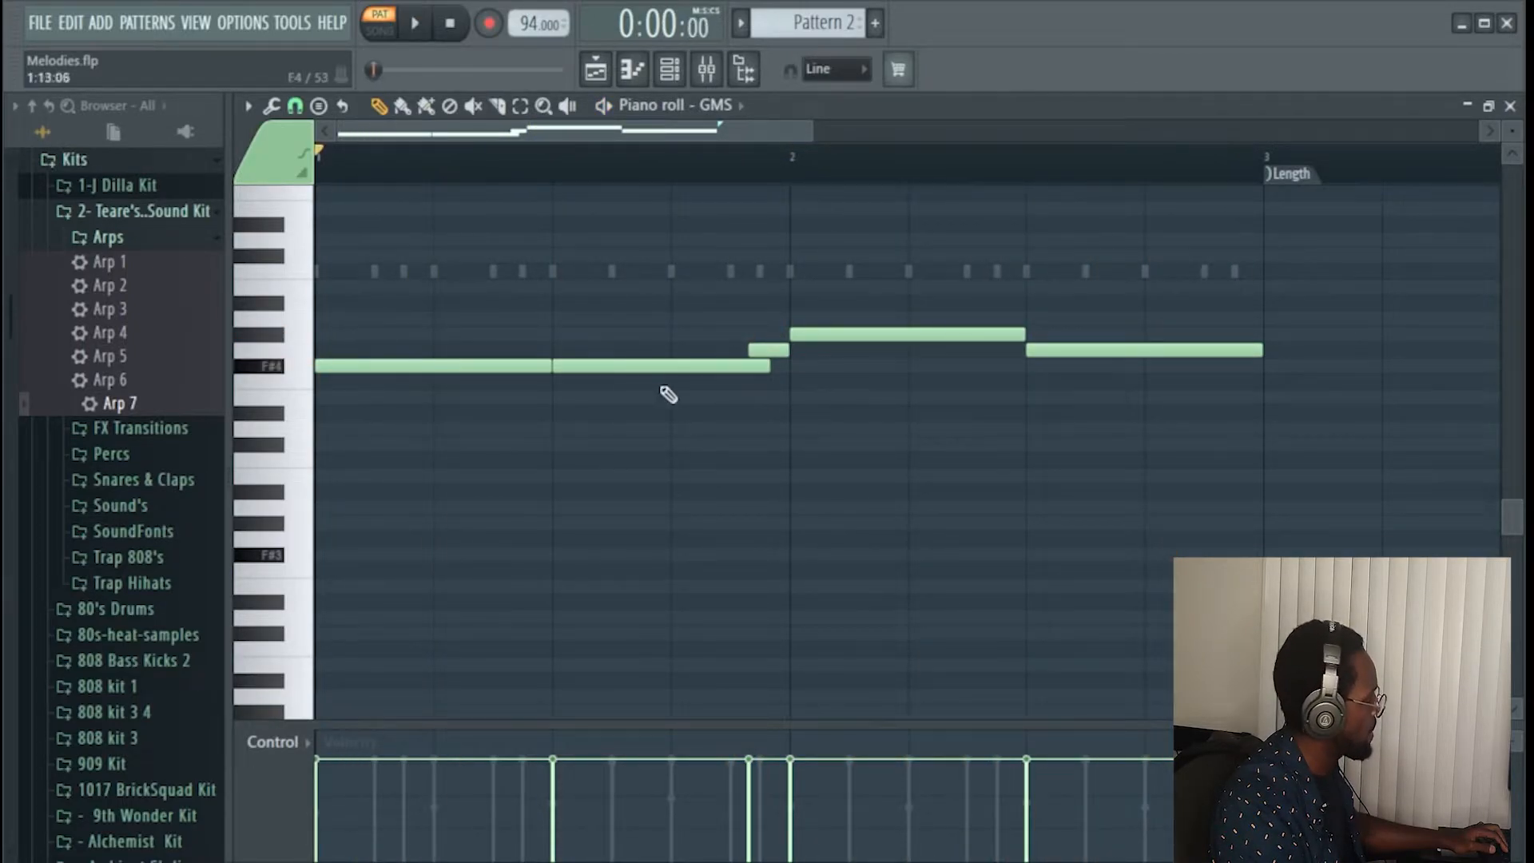
- Merge the F#4 notes into one bar-long note, add a short A4 just before beat 3 of bar 2, and play it back
left_click_drag(1067, 321, 1056, 322)
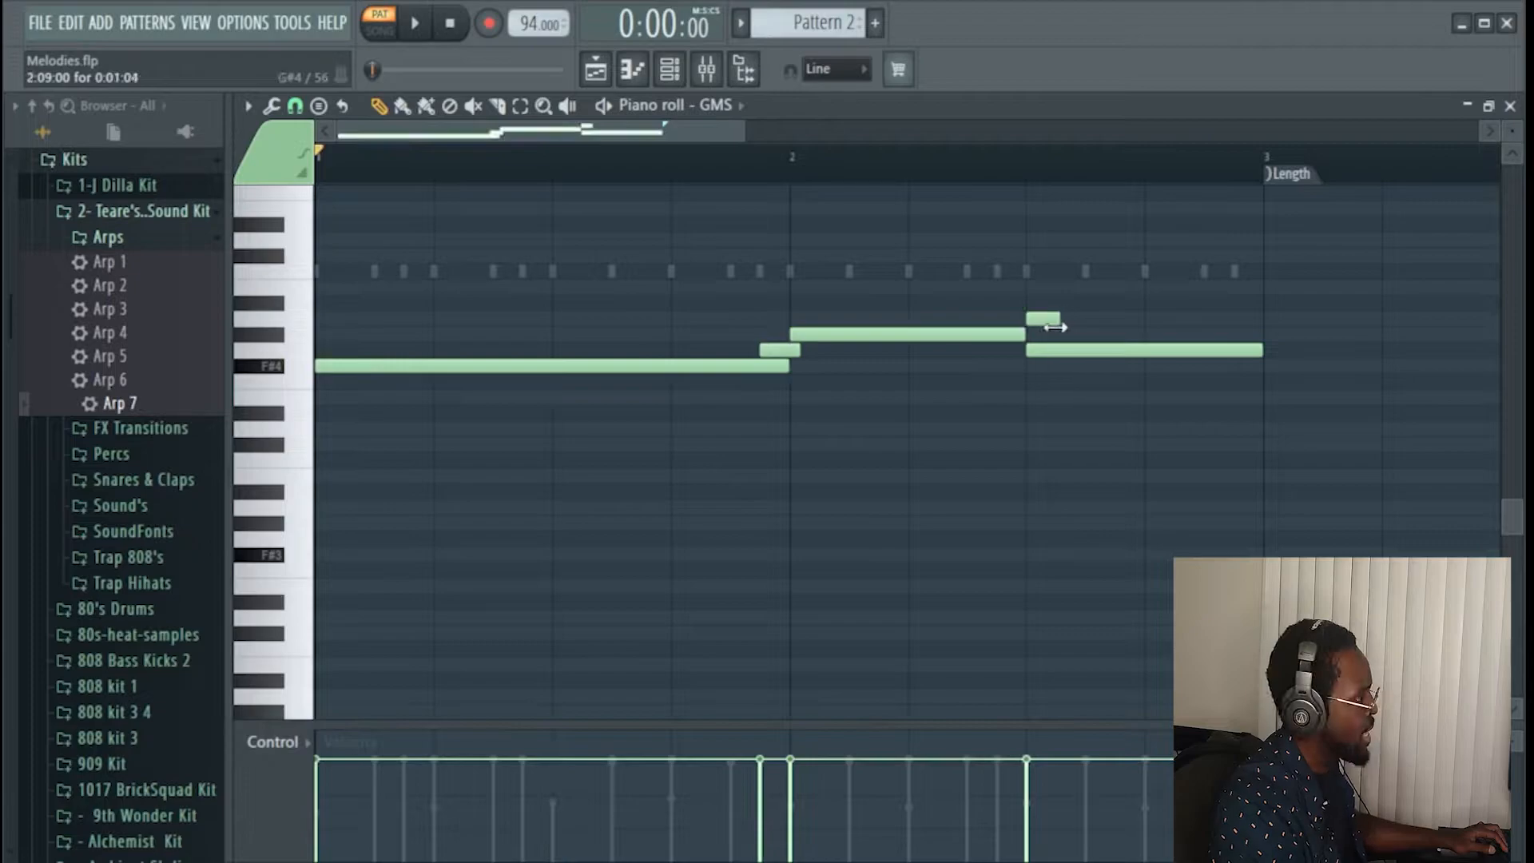
left_click_drag(1038, 322, 1022, 322)
key("space")
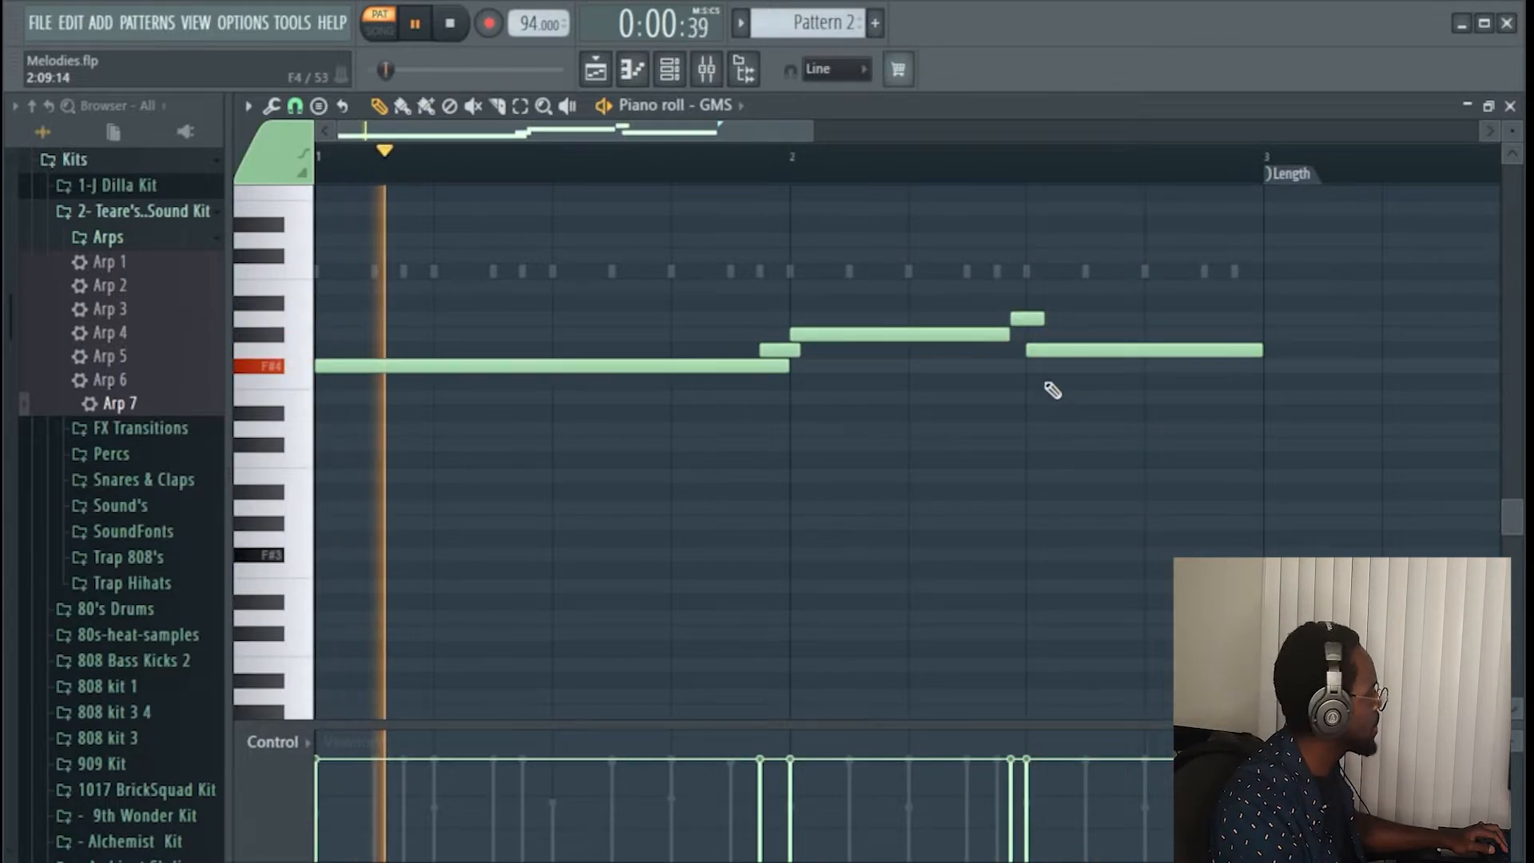
key("space")
- Duplicate the whole melody and stack the copy over bars 1 and 2, five semitones higher, starting on B4
left_click_drag(1134, 264, 503, 418)
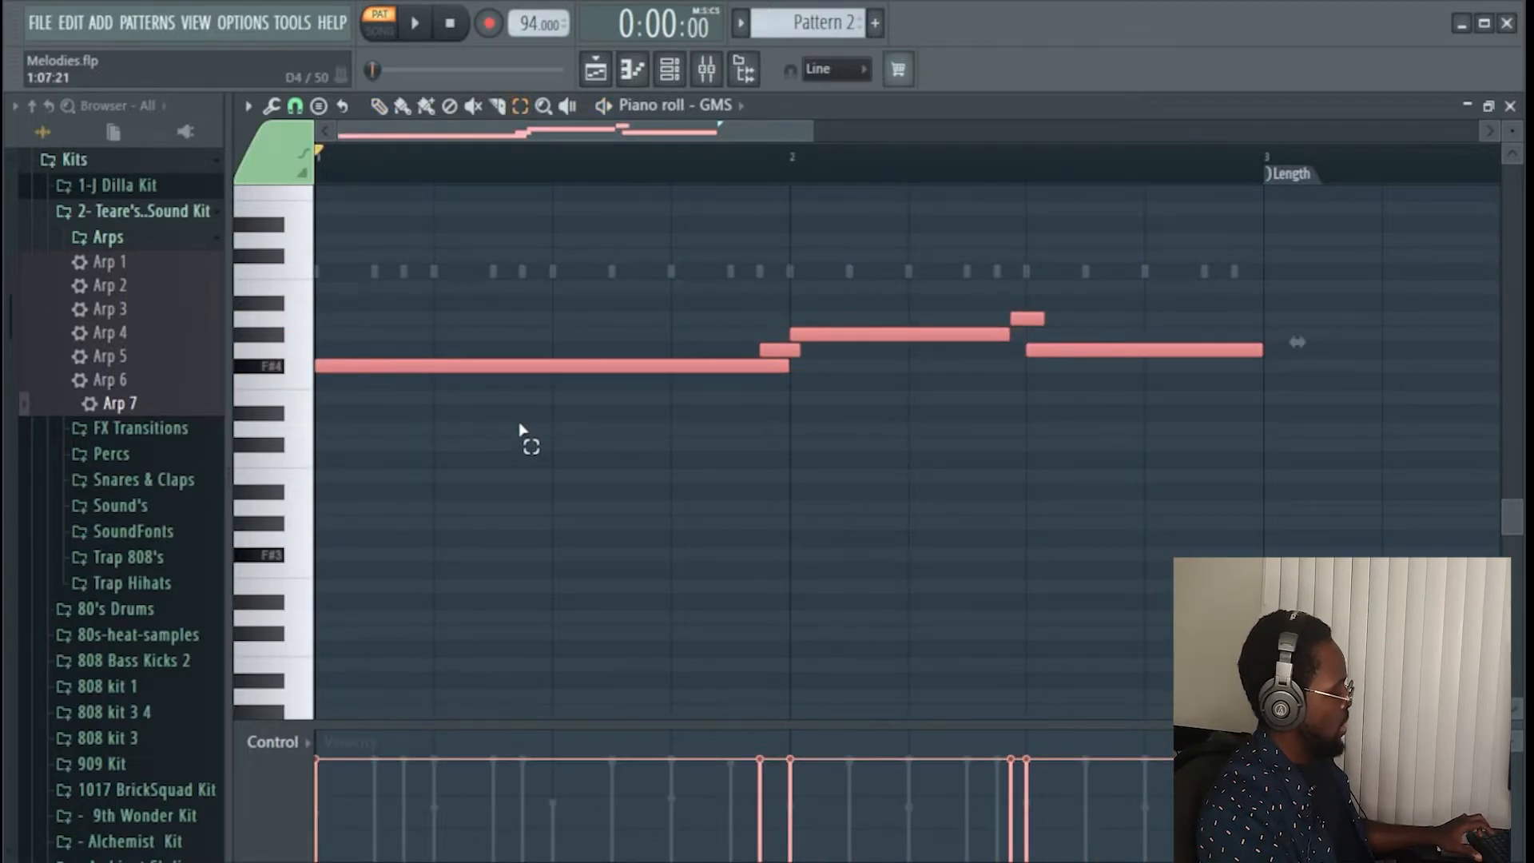
key("ctrl+b")
left_click(544, 105)
right_click(652, 418)
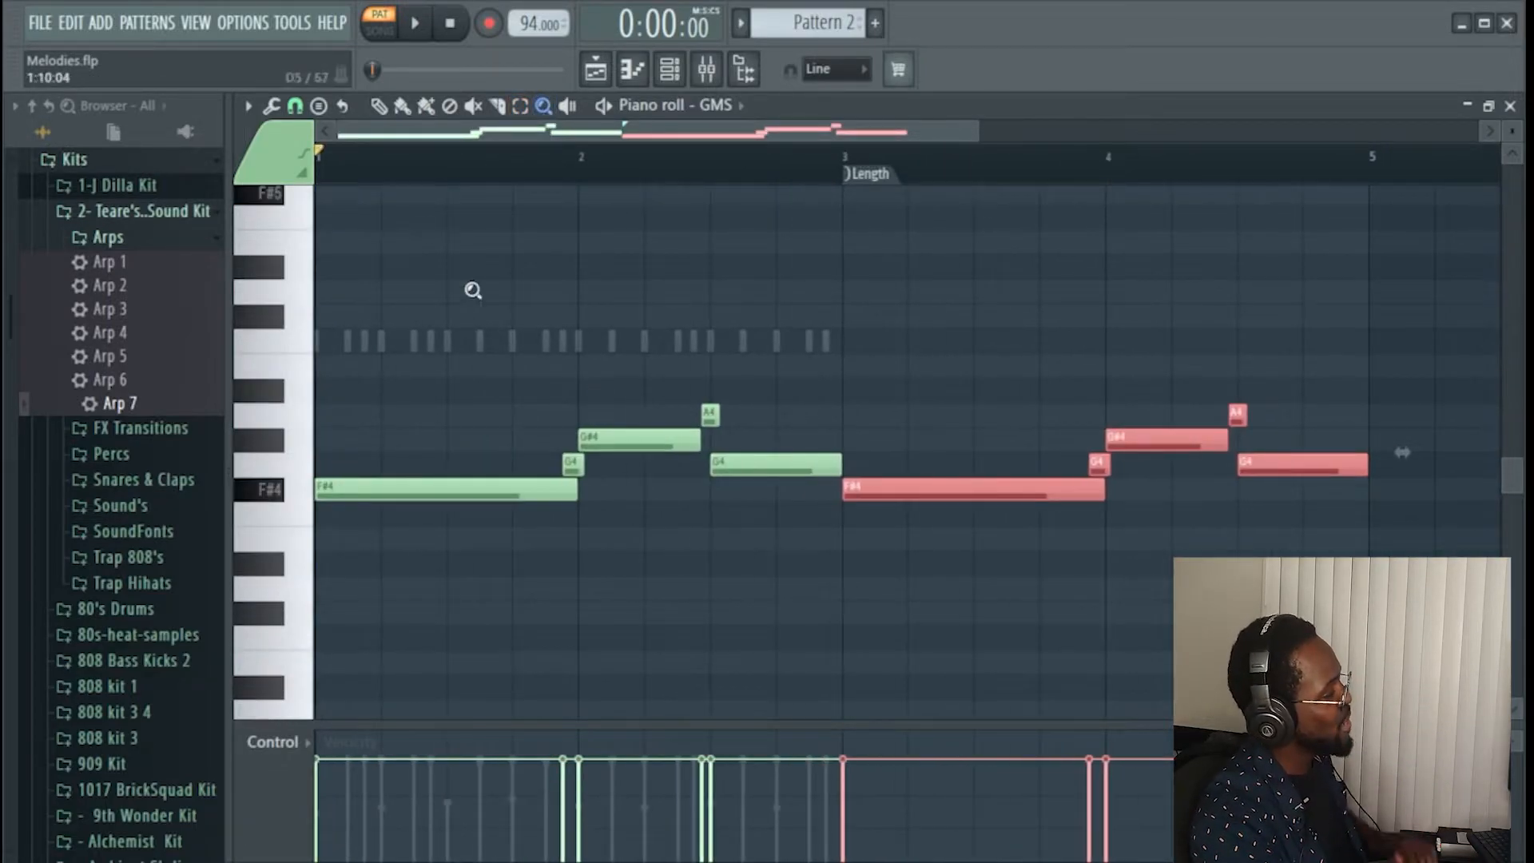
left_click(379, 107)
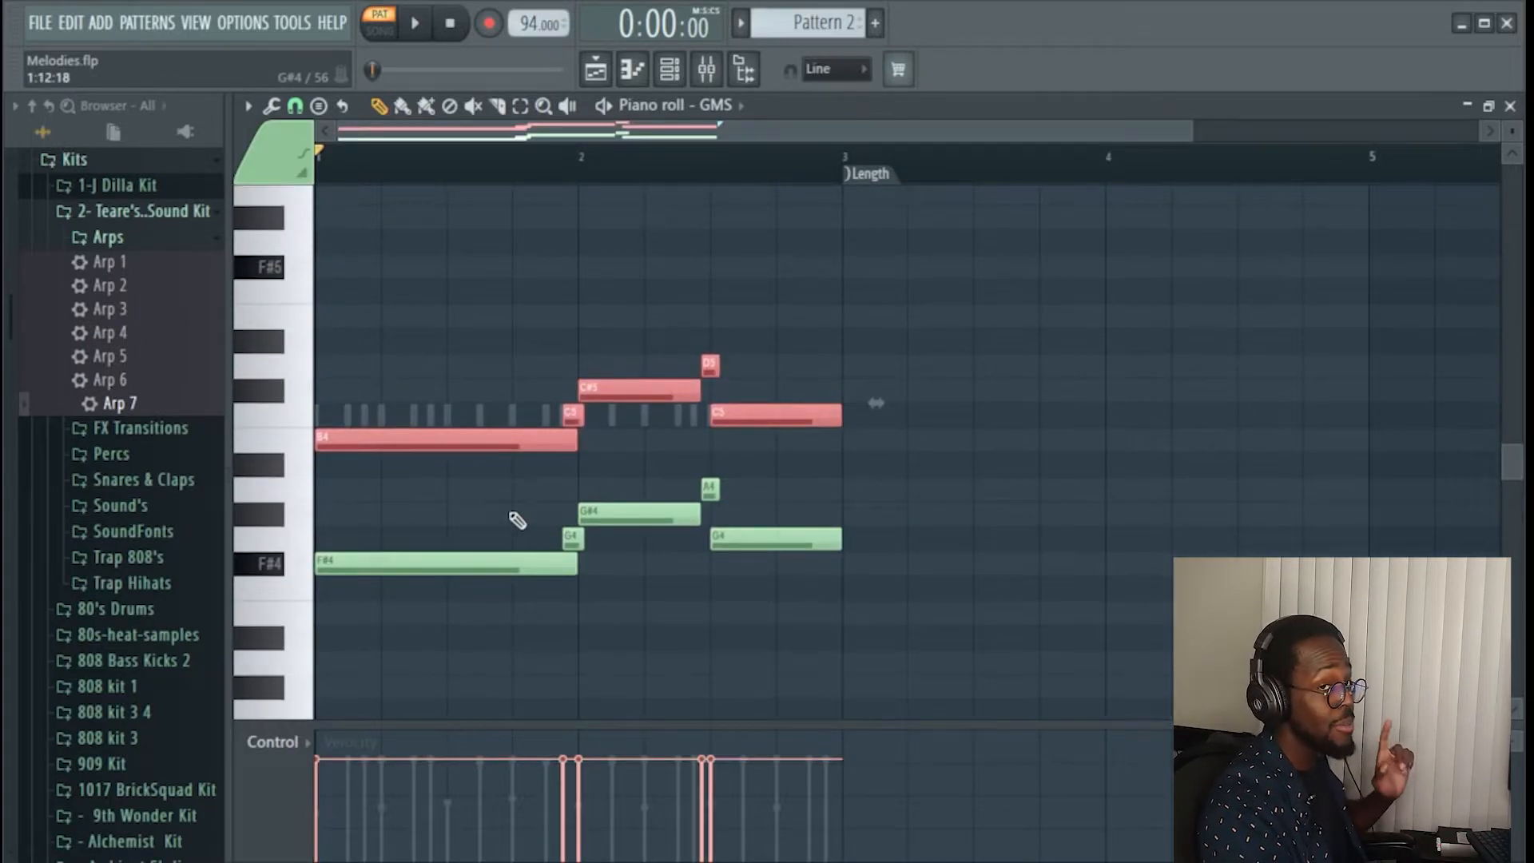
- Raise the upper copy of the melody two semitones so it starts on C#5, and play back the harmony
left_click_drag(493, 438, 486, 382)
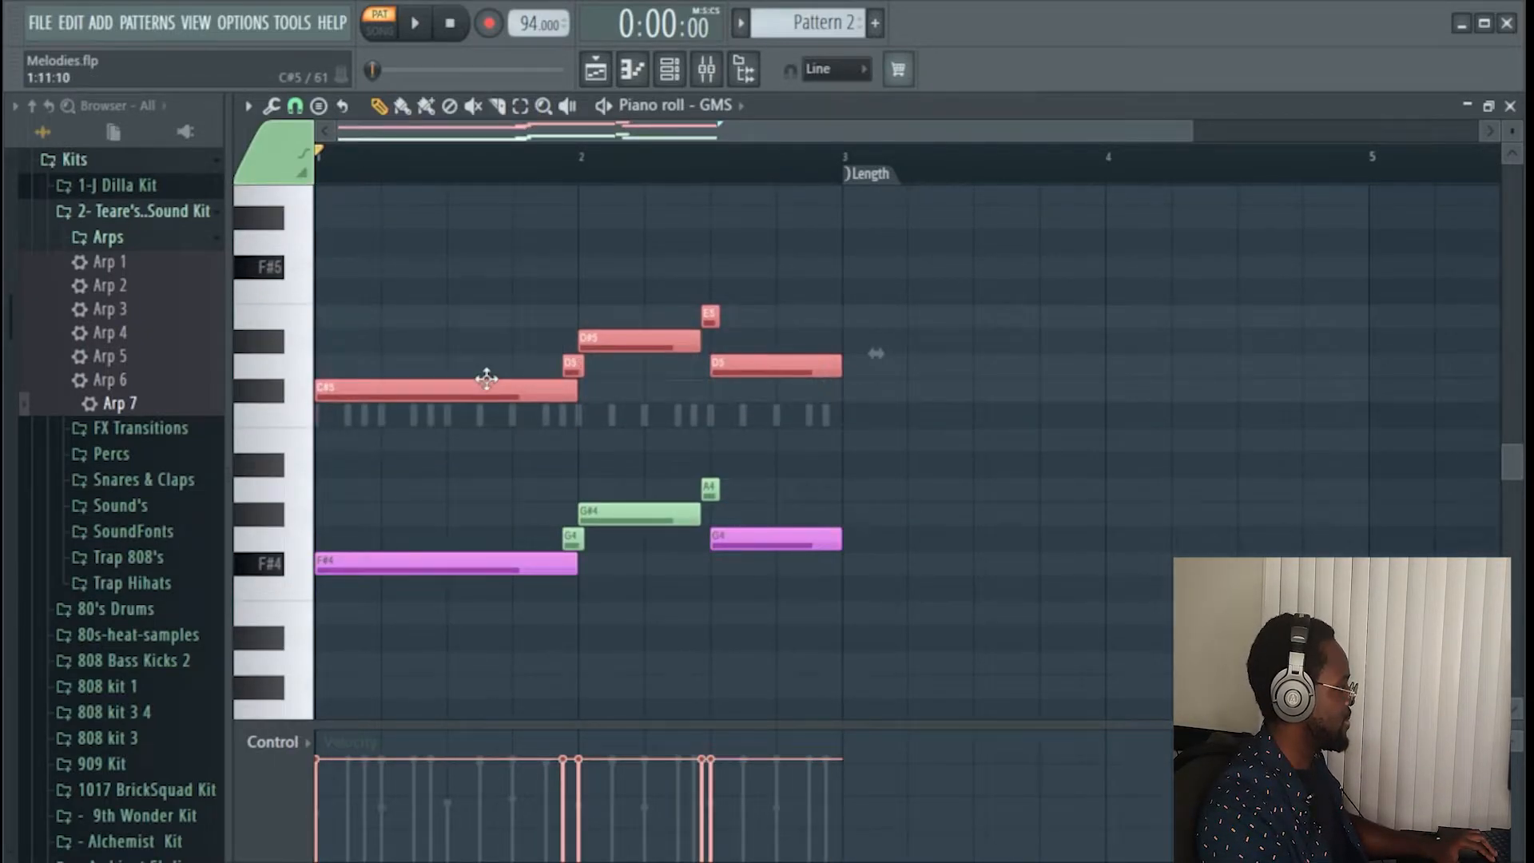
key("space")
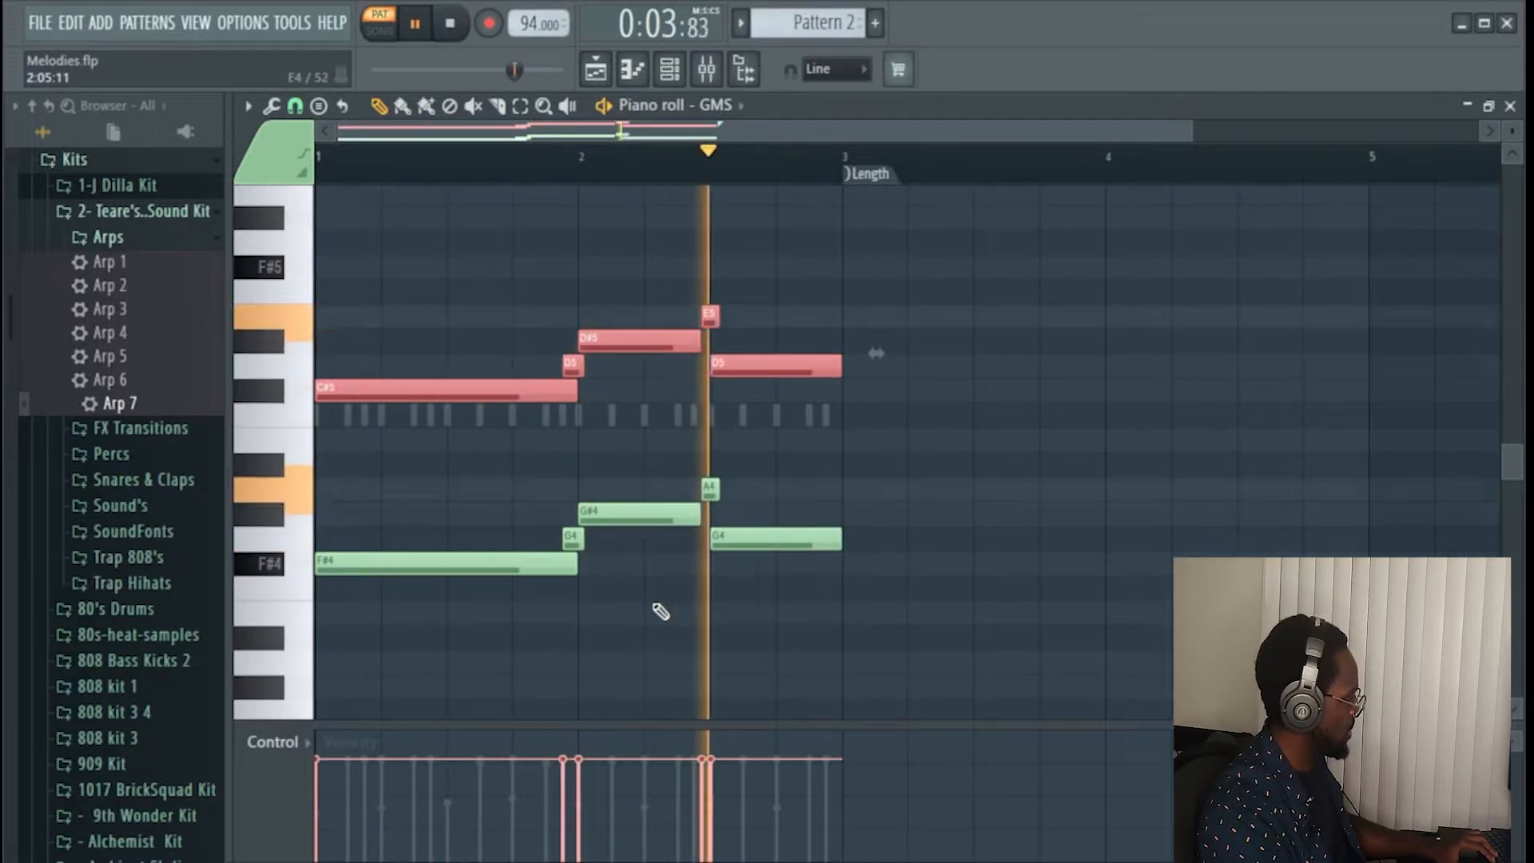
key("space")
- Unmute the GMS channel in the channel rack and play Pattern 2 with the drums
key("F6")
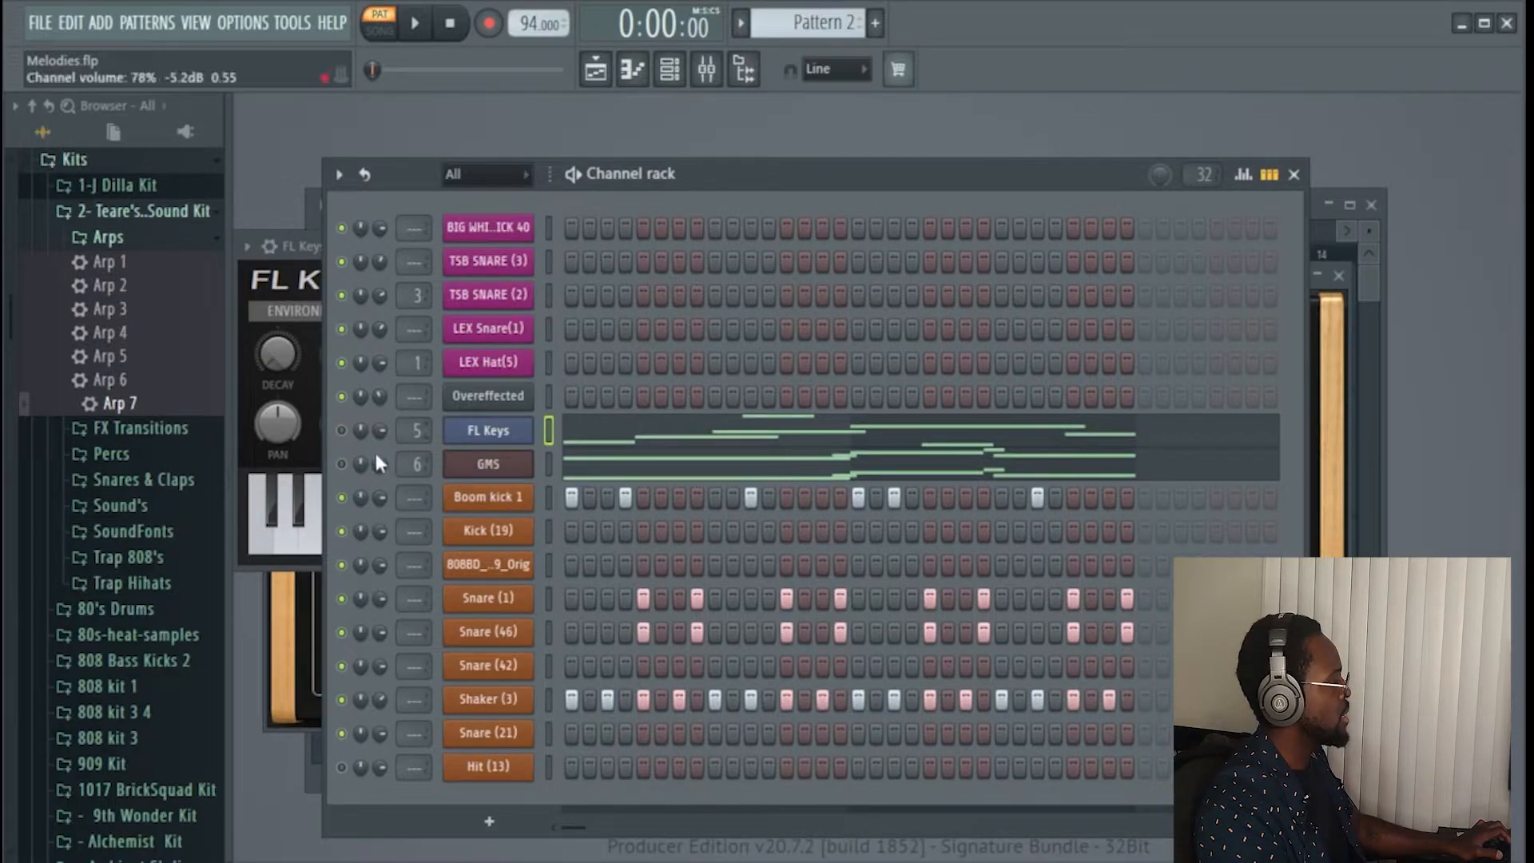
key("space")
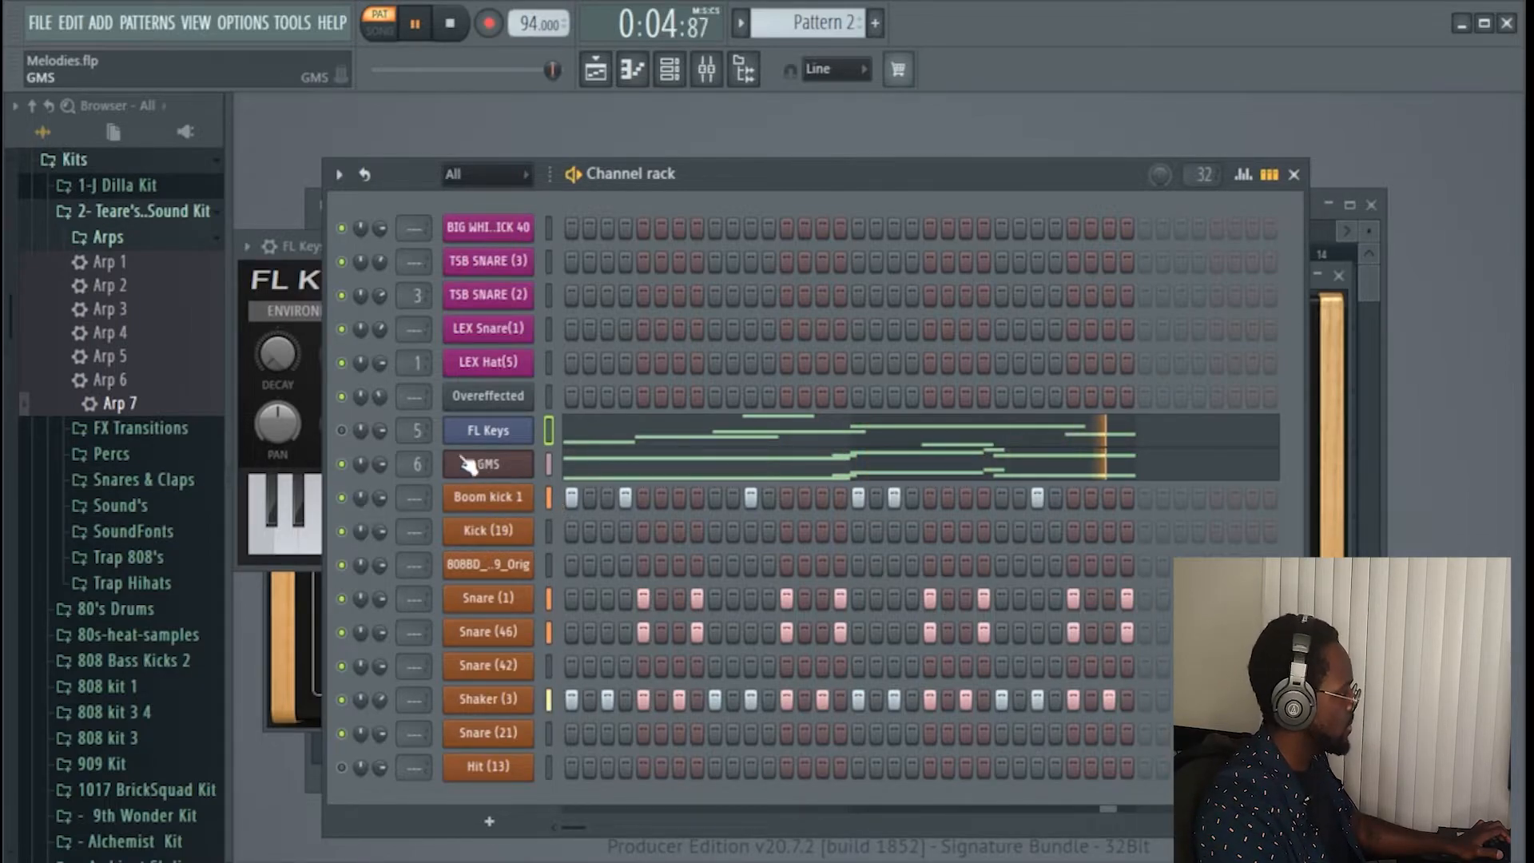
key("space")
- Replace the GMS instrument with BooBass, keeping its notes, and play back the pattern
right_click(511, 462)
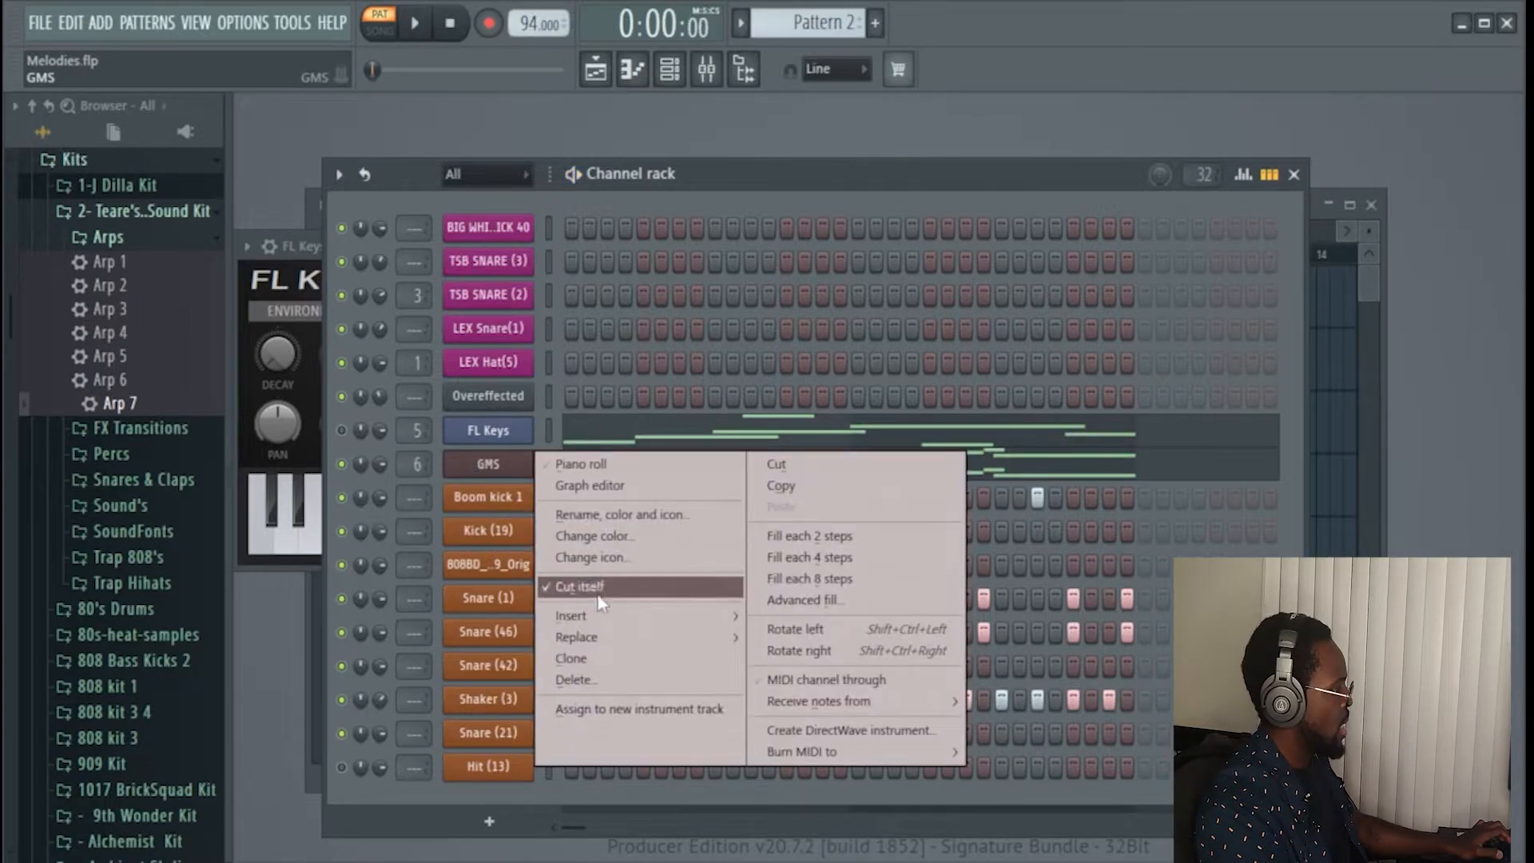
mouse_move(640, 637)
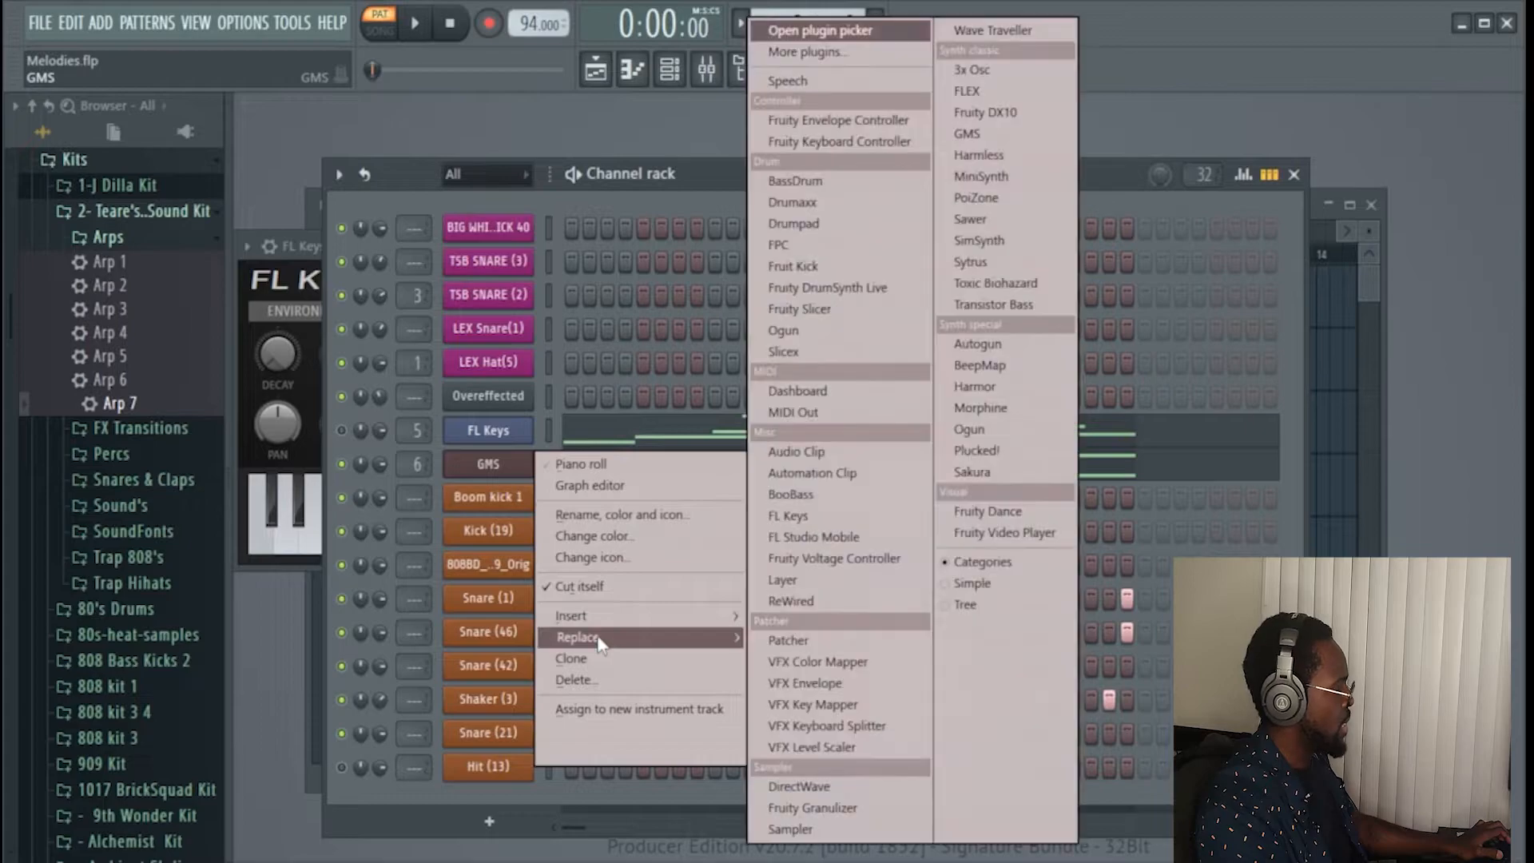
left_click(791, 494)
key("space")
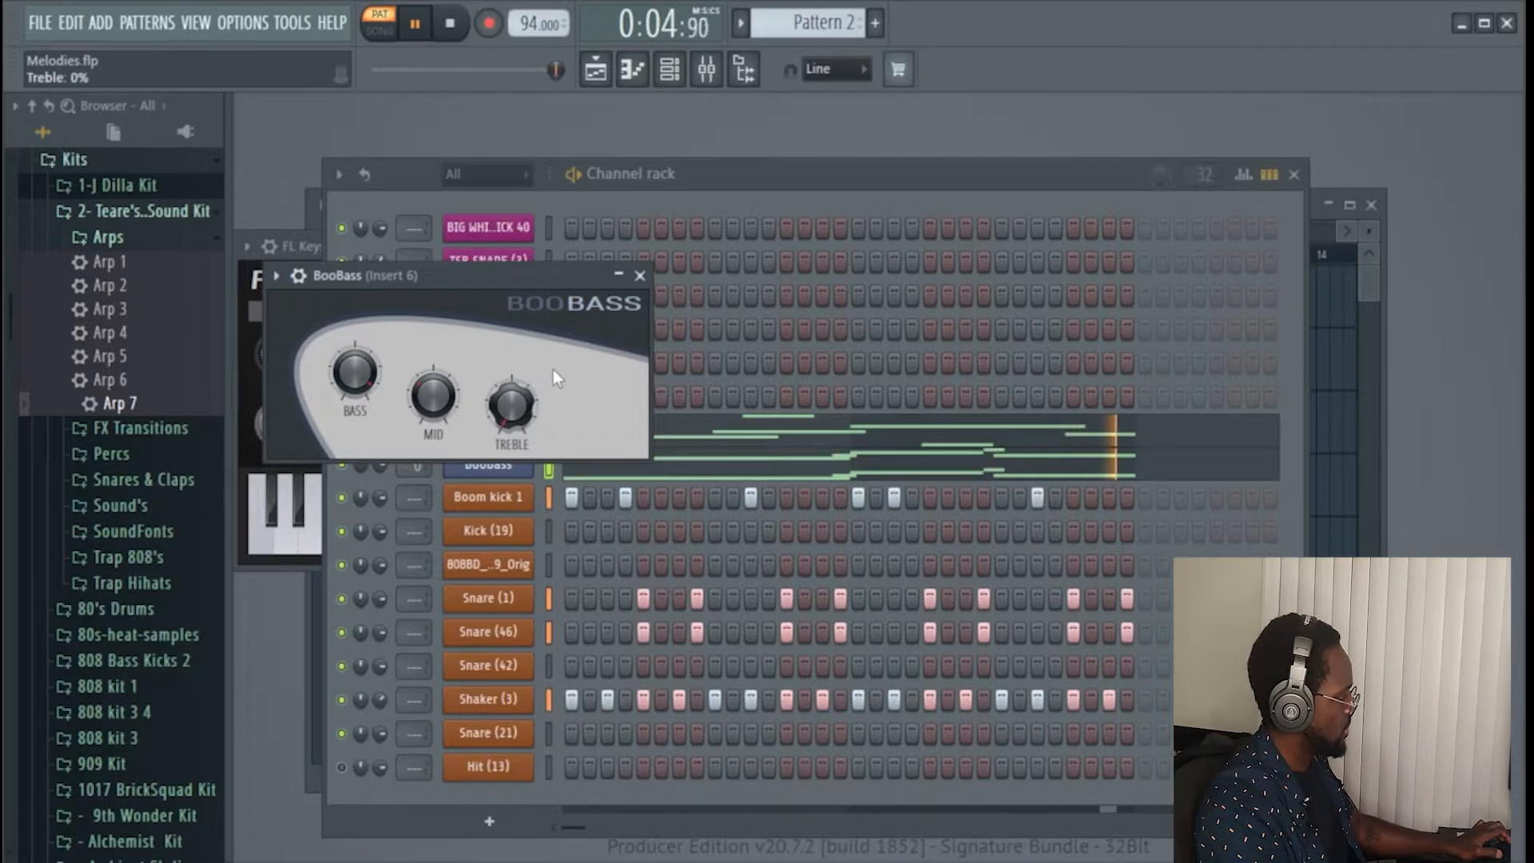
- Apply the Strum tool with its current settings to the BooBass notes in the piano roll, and play them back
left_click(730, 185)
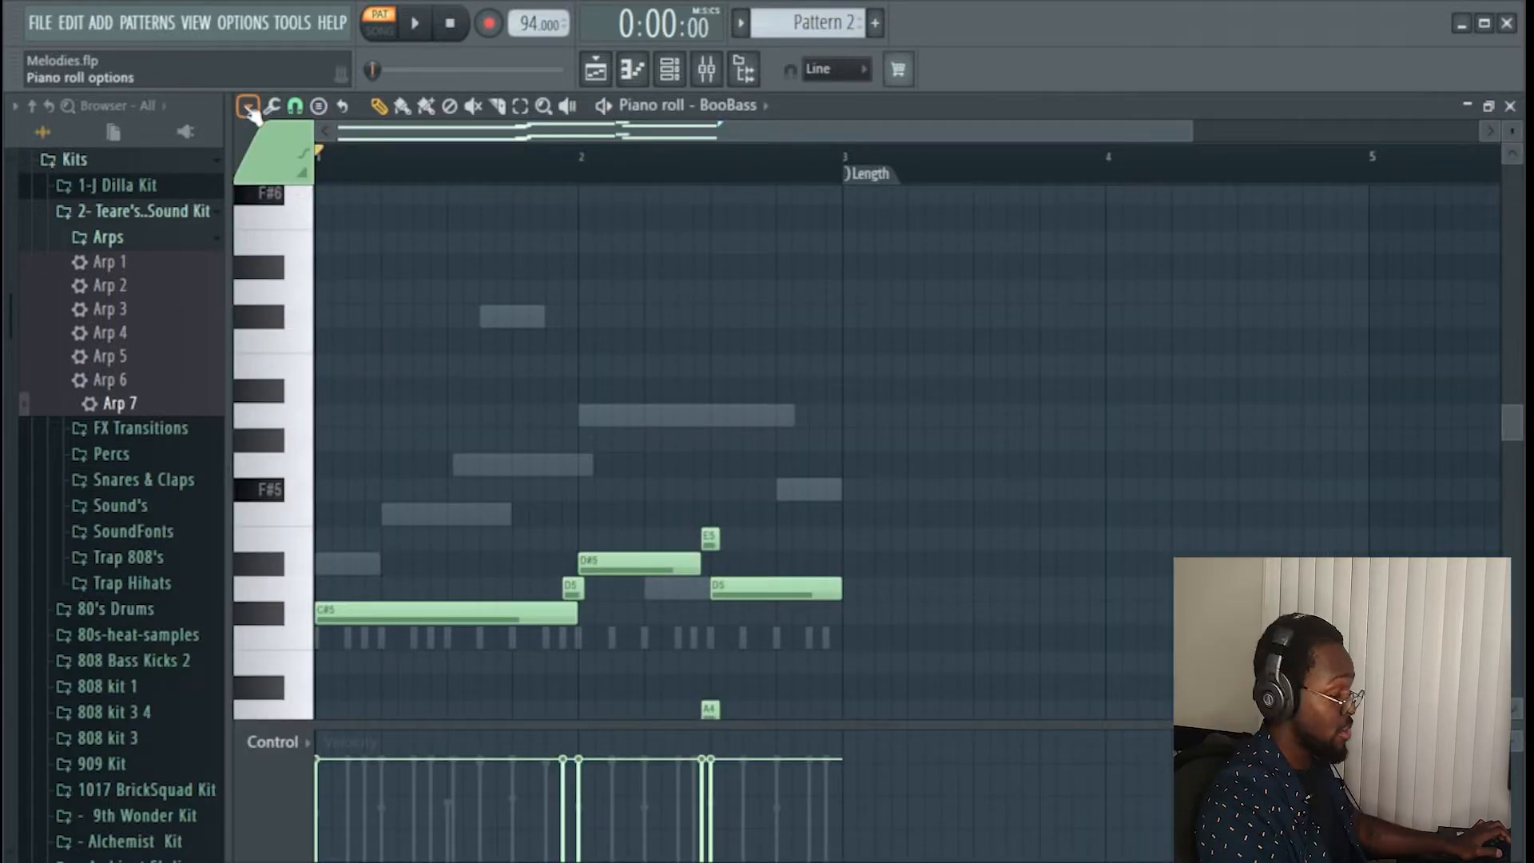
left_click(249, 108)
mouse_move(334, 182)
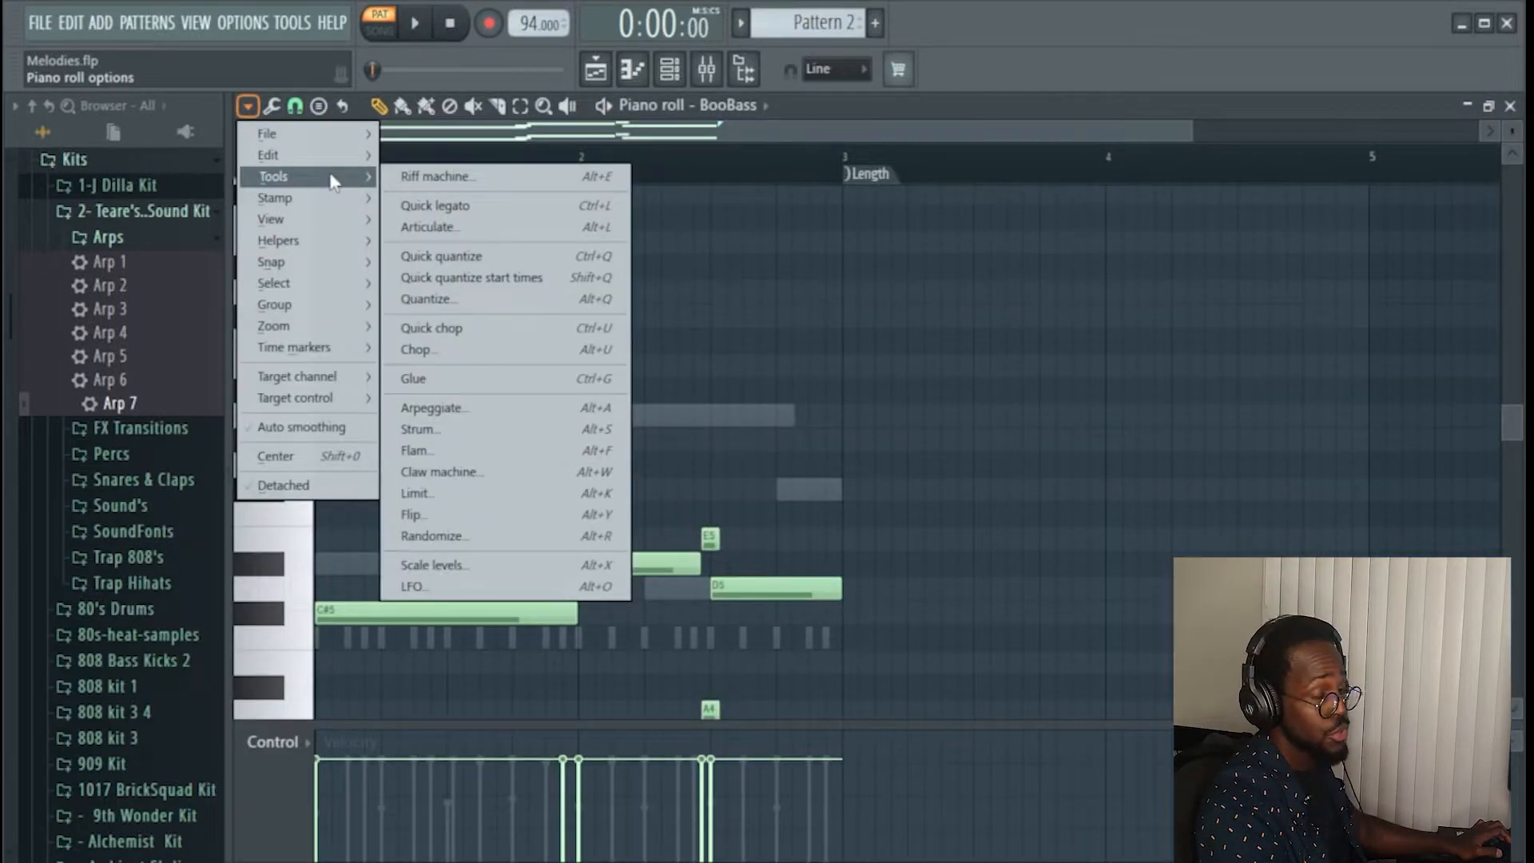
left_click(450, 432)
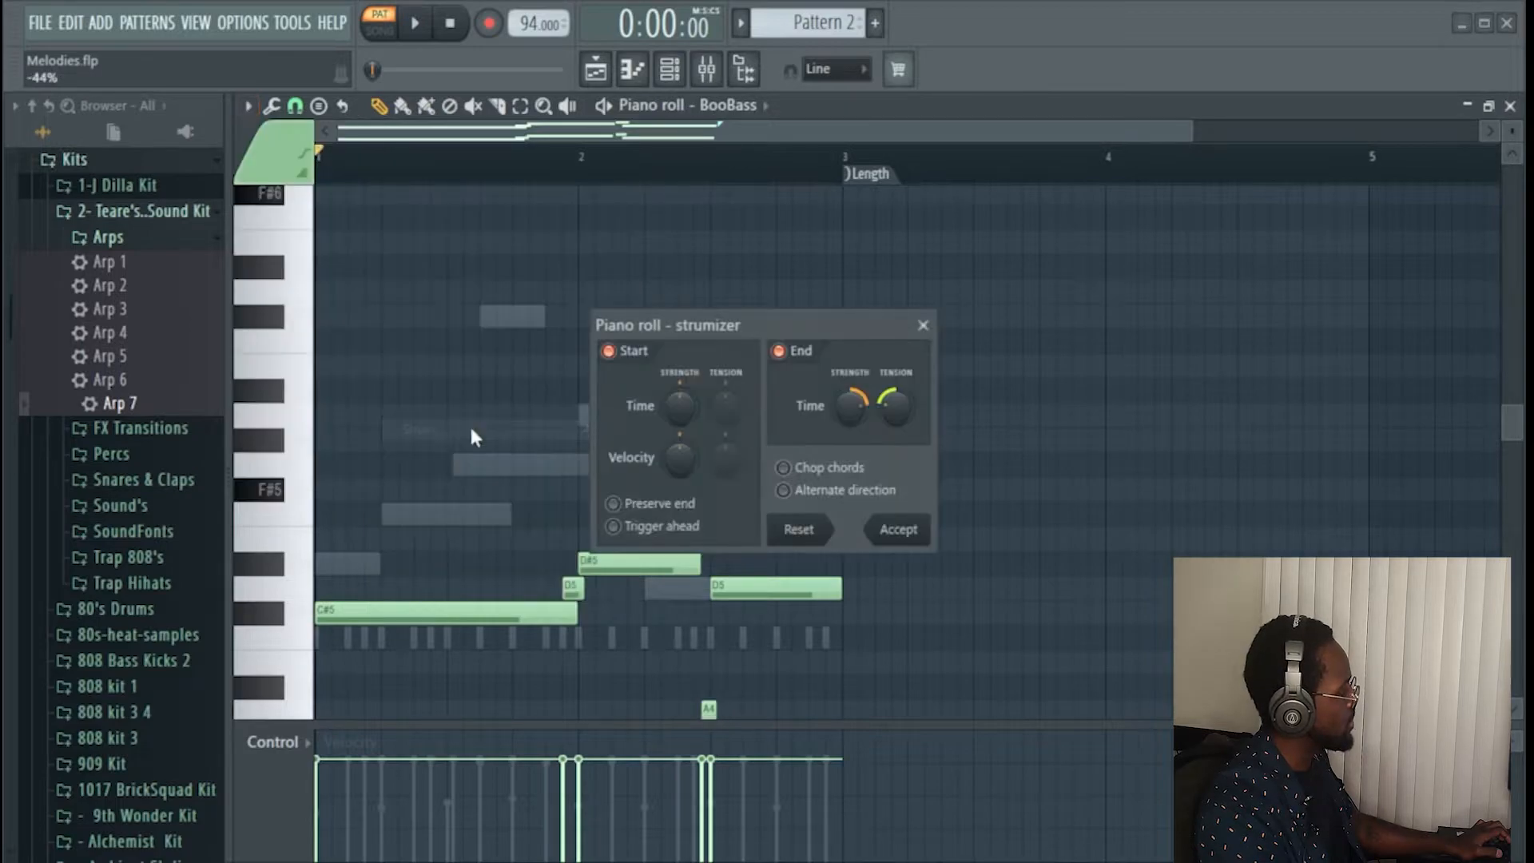
left_click(905, 536)
key("space")
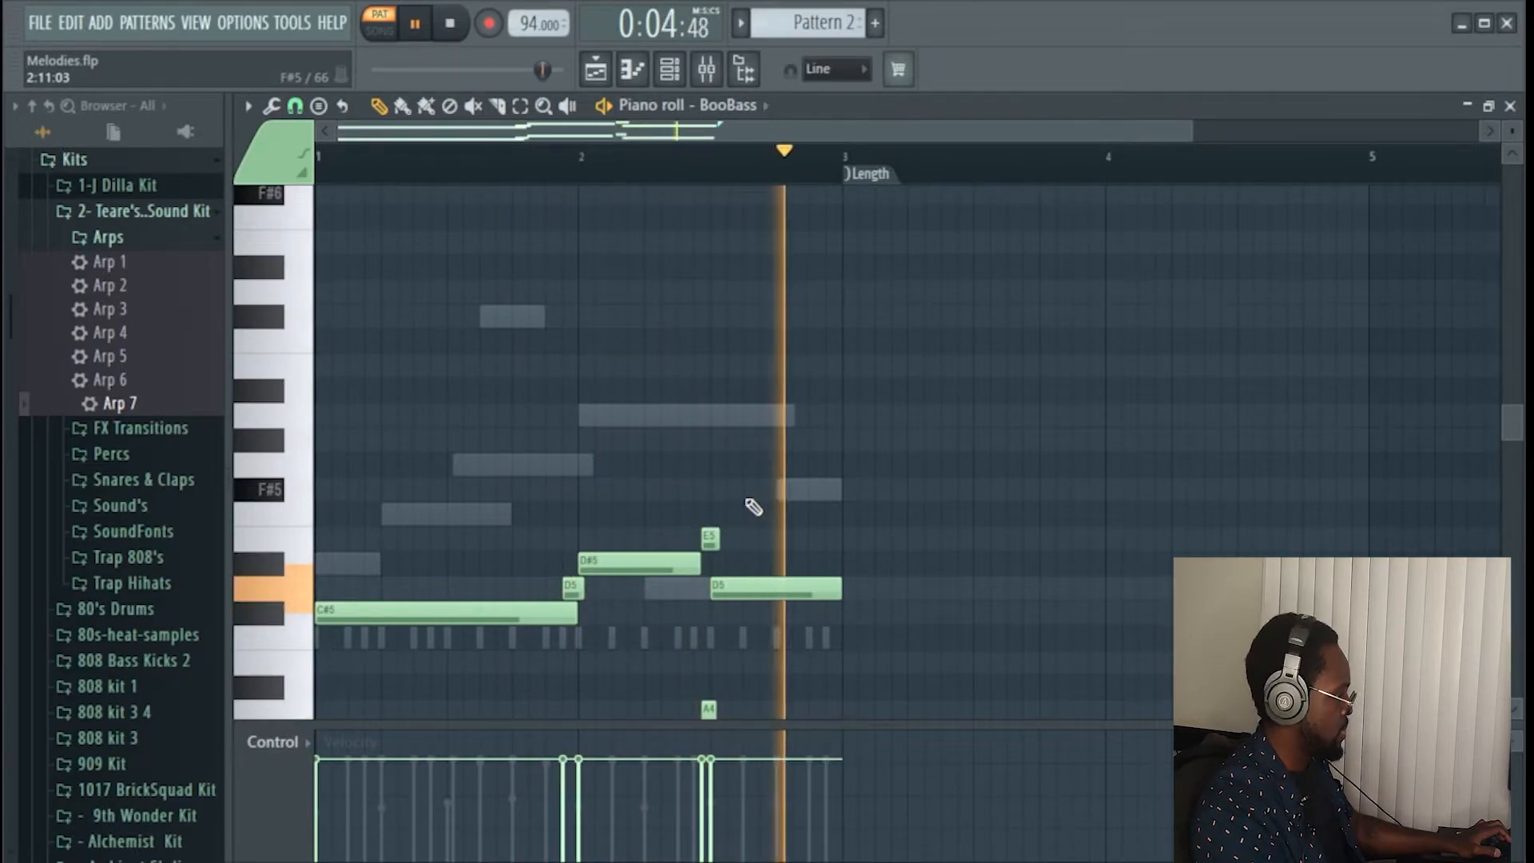
key("space")
- Unmute the FL Keys channel in the channel rack and play Pattern 2 with FL Keys and BooBass together
left_click(248, 107)
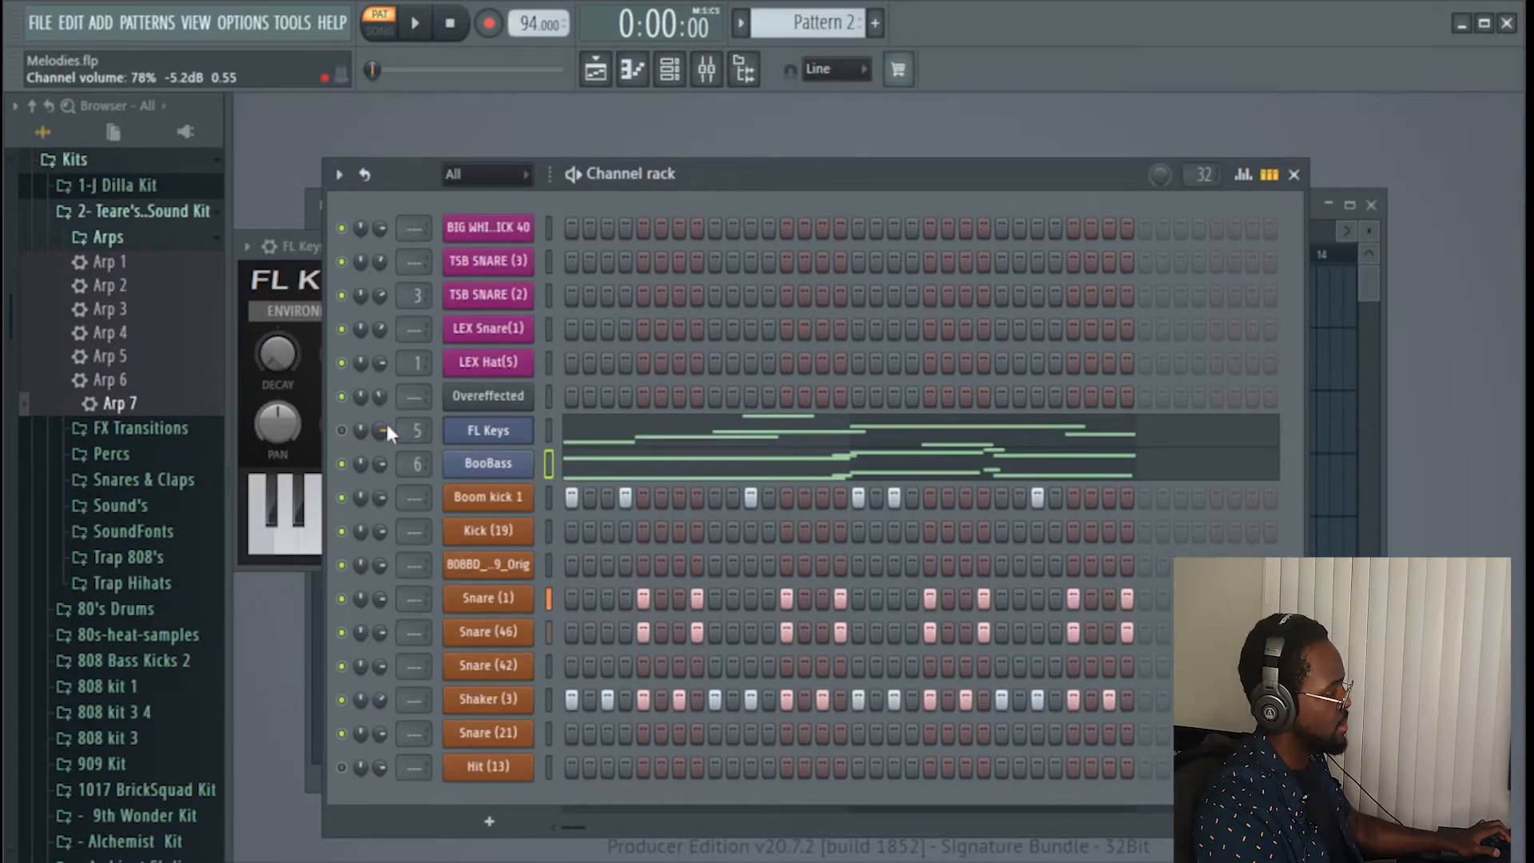
key("space")
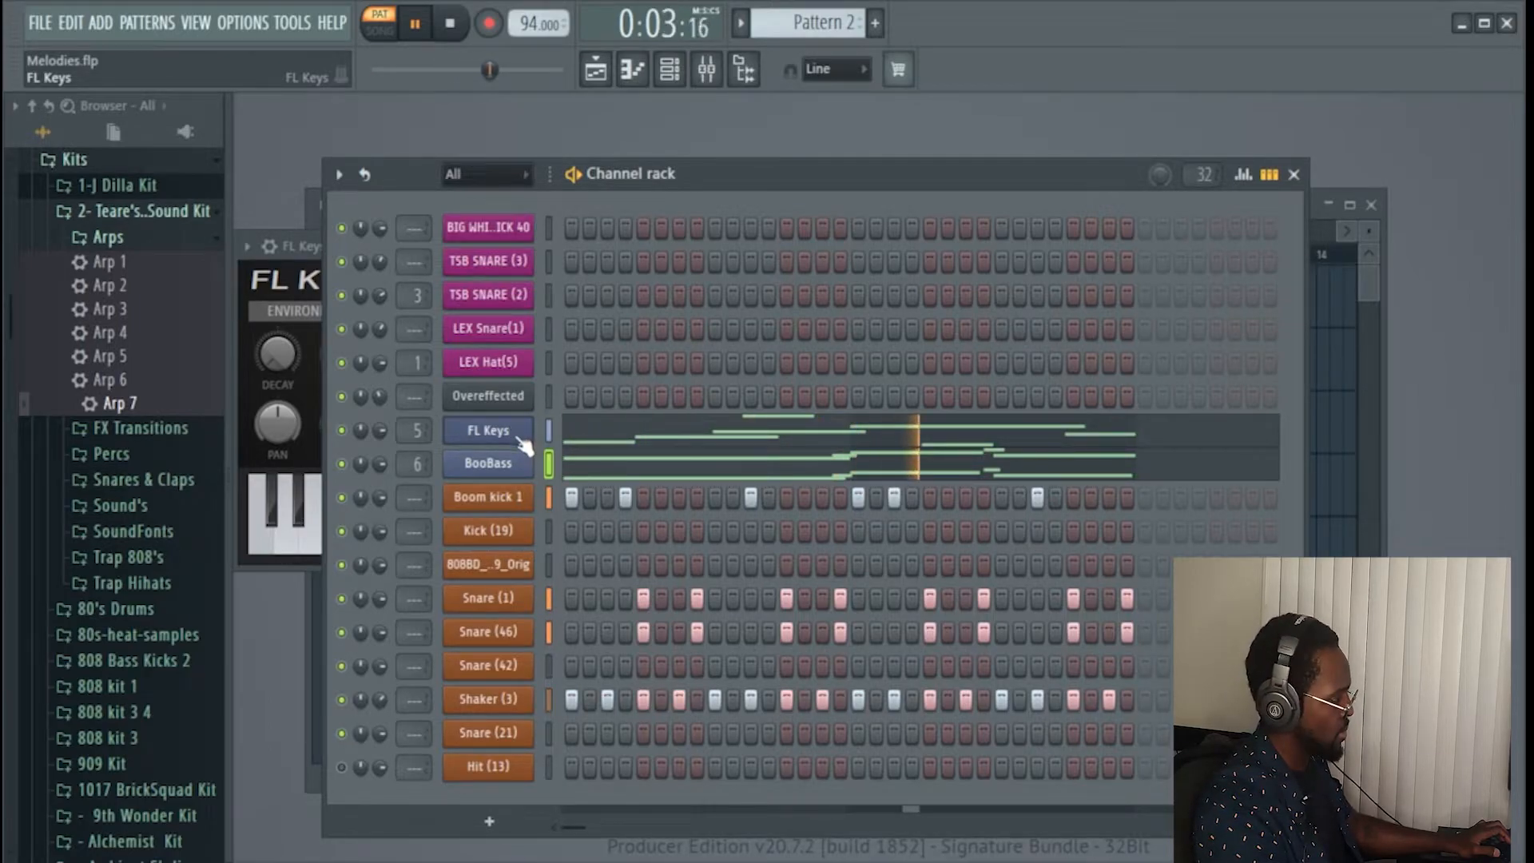
key("space")
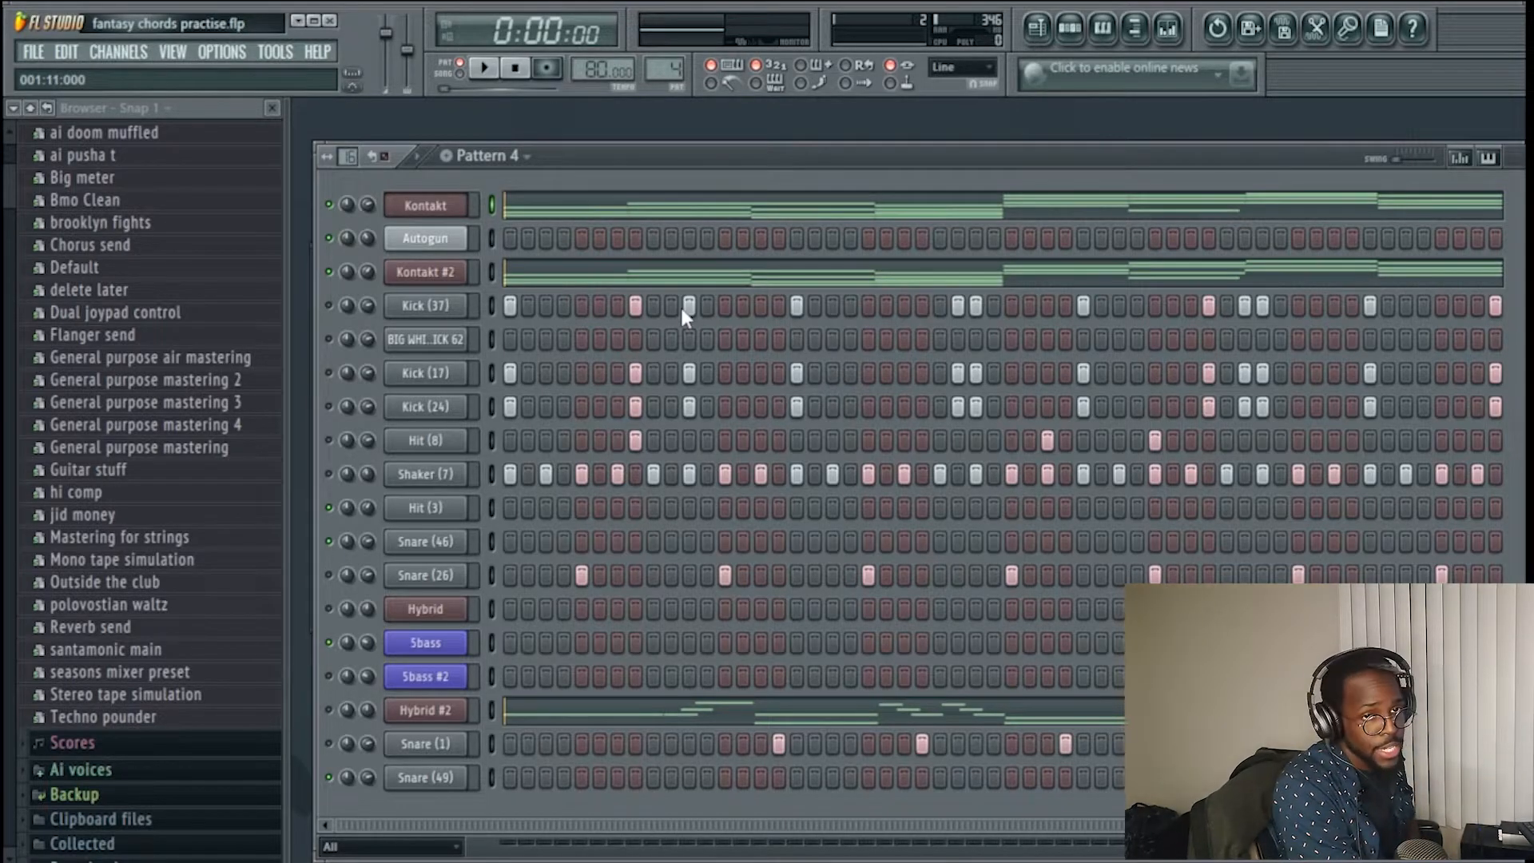
- In the project "fantasy chords practise.flp", play Pattern 4 and examine the Kontakt channel's chord progression in the piano roll
left_click(544, 212)
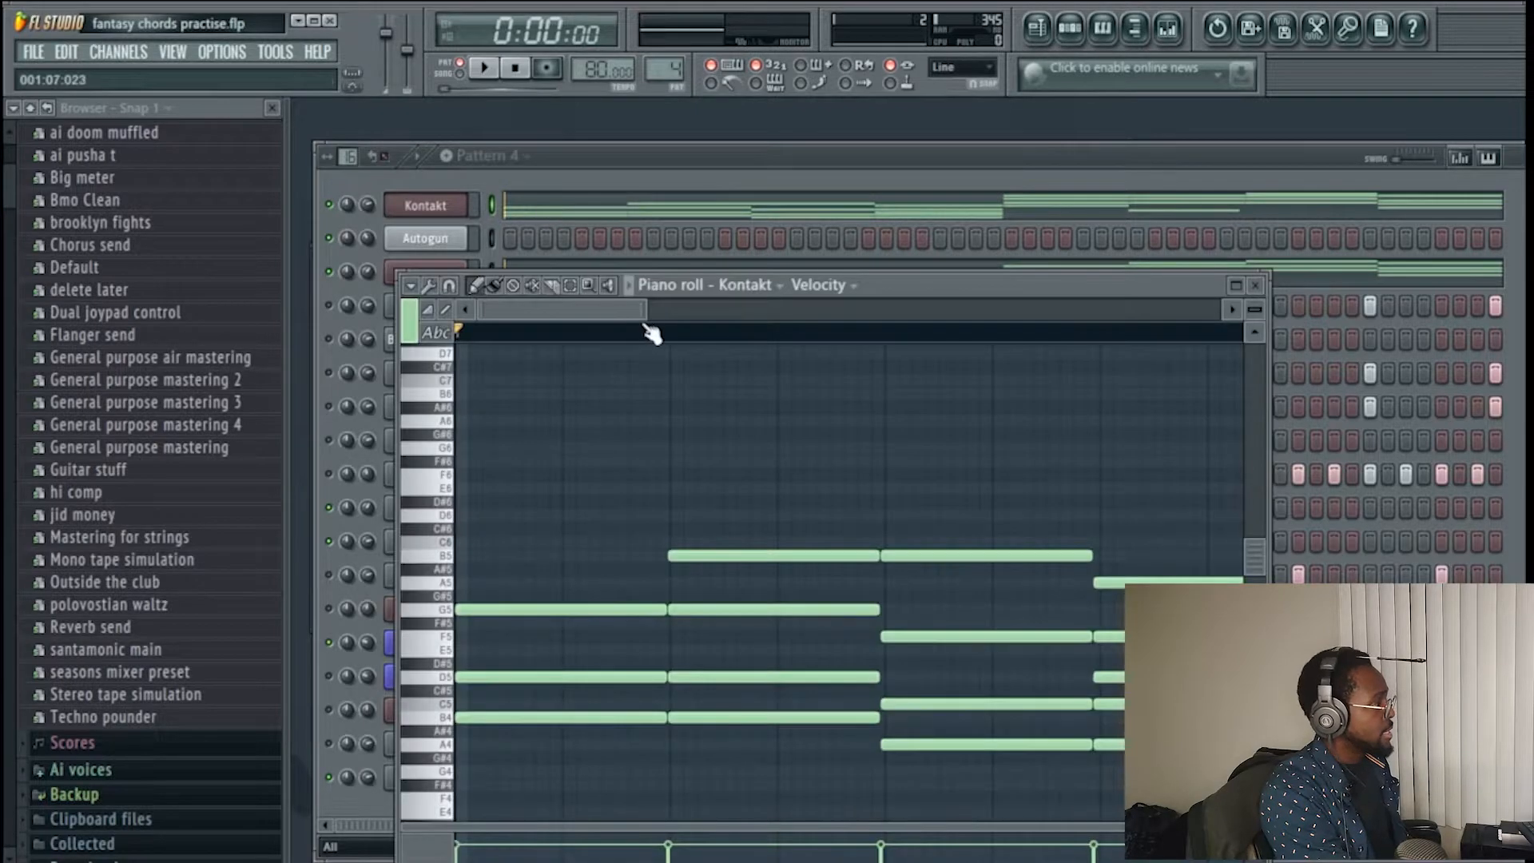
left_click_drag(646, 310, 780, 316)
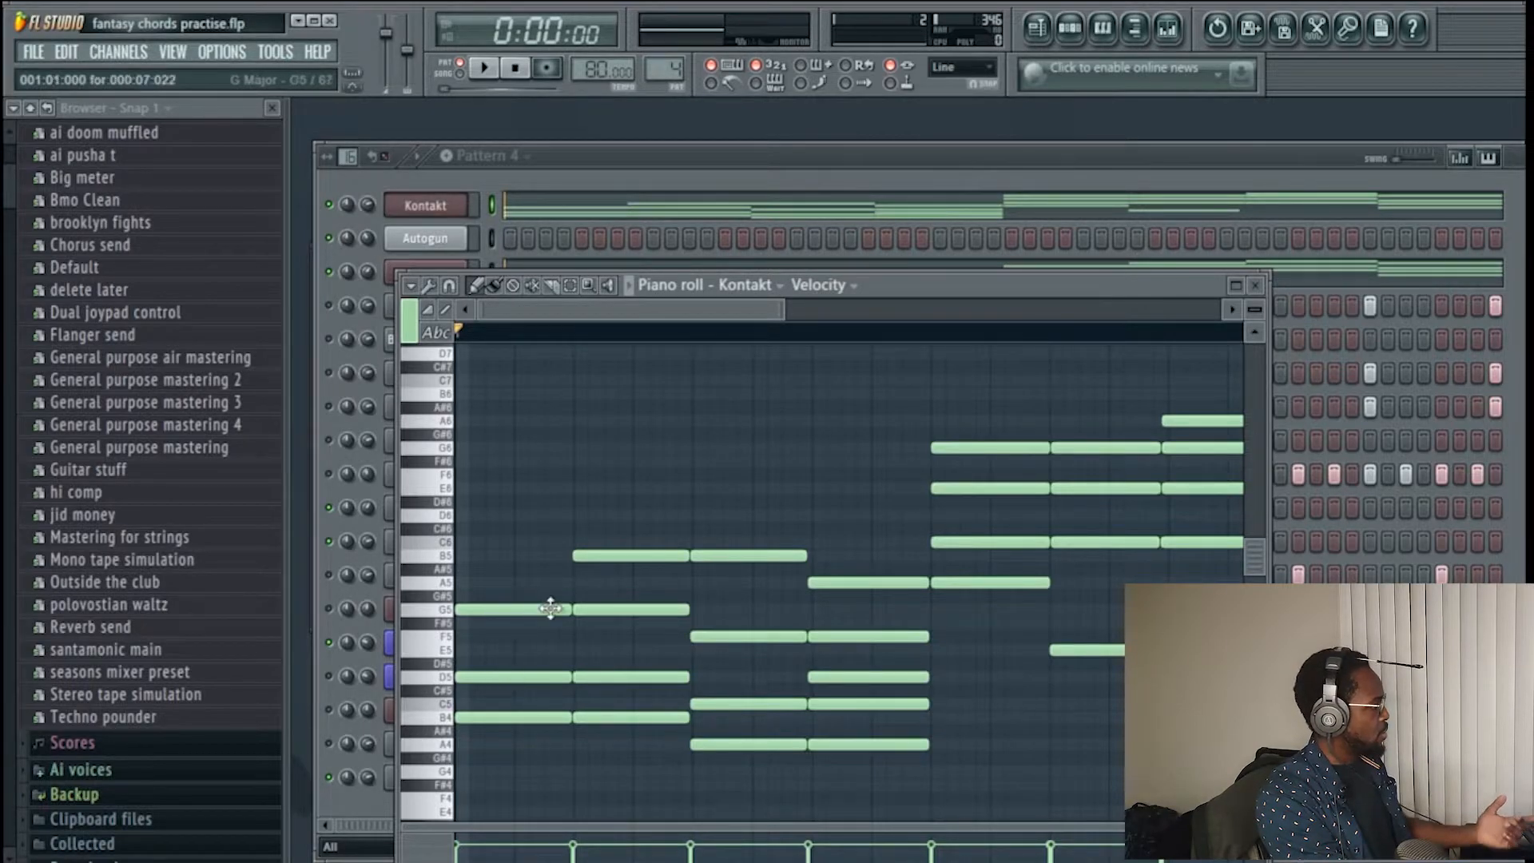
key("F7")
key("space")
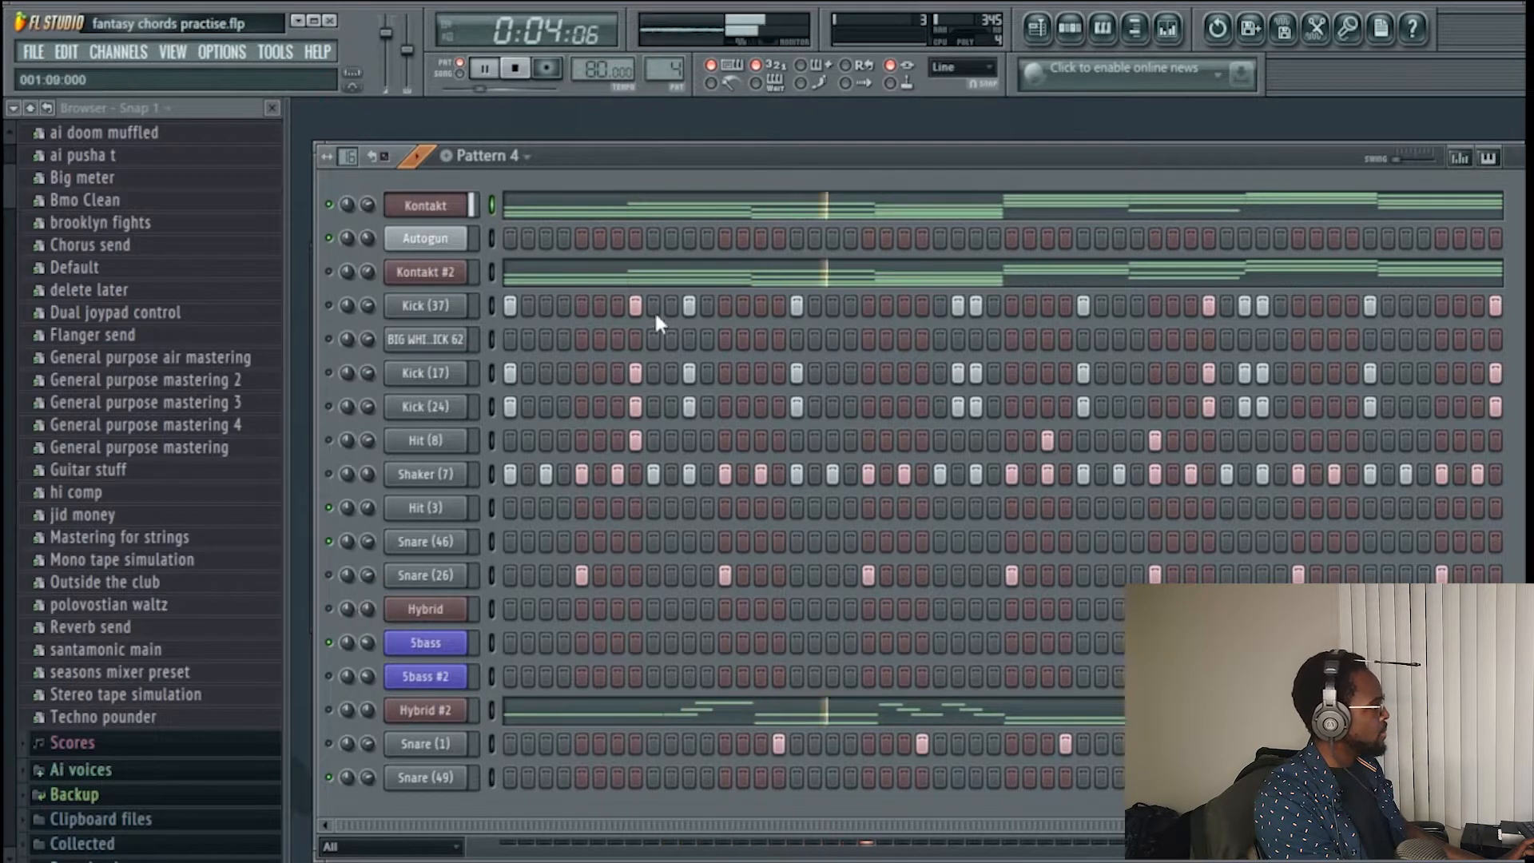
left_click(595, 208)
left_click_drag(733, 314, 878, 314)
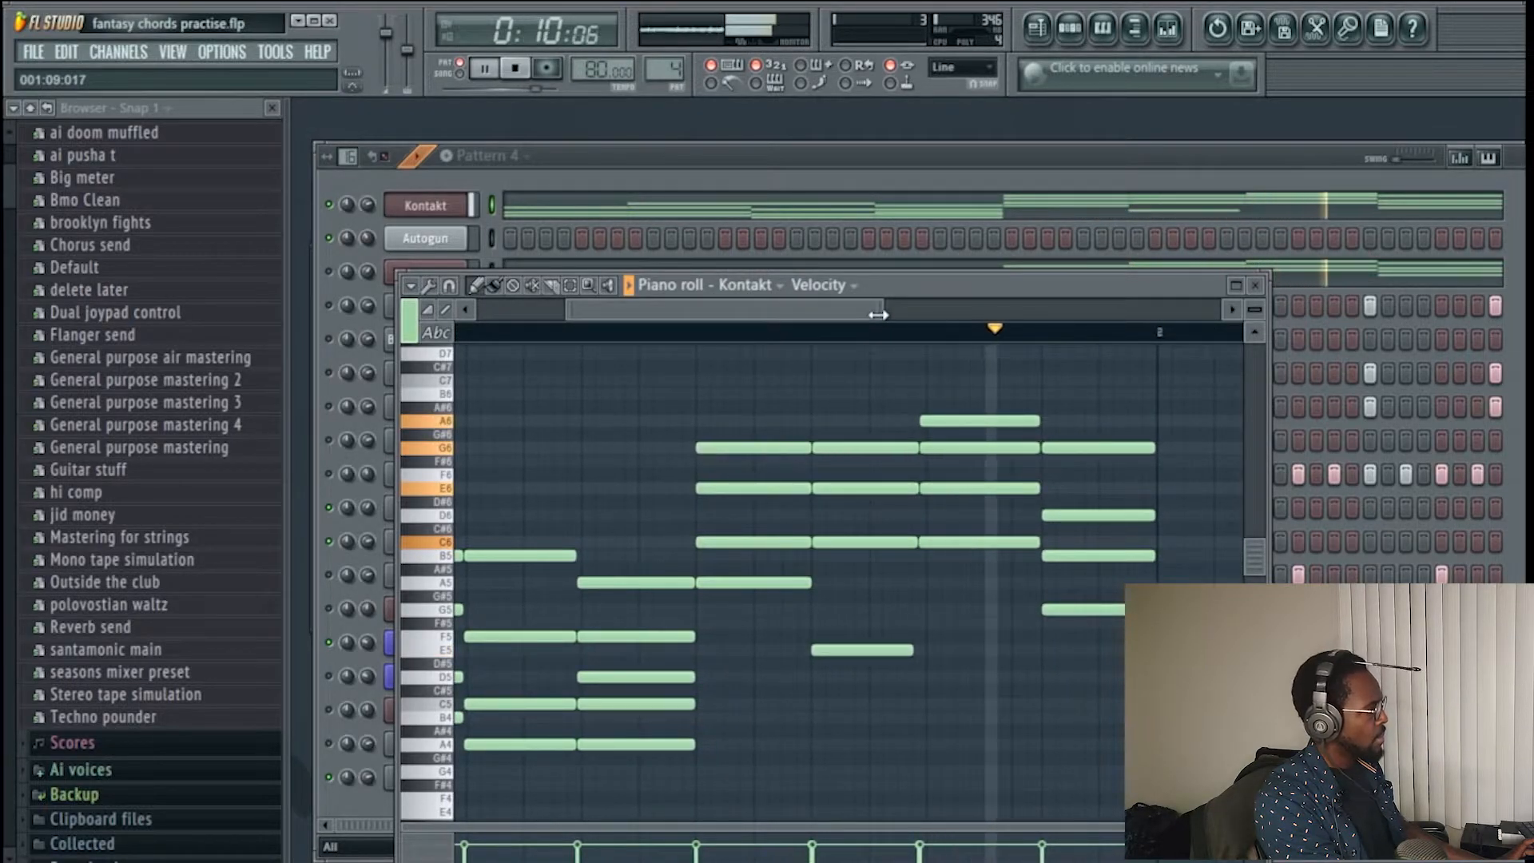
key("space")
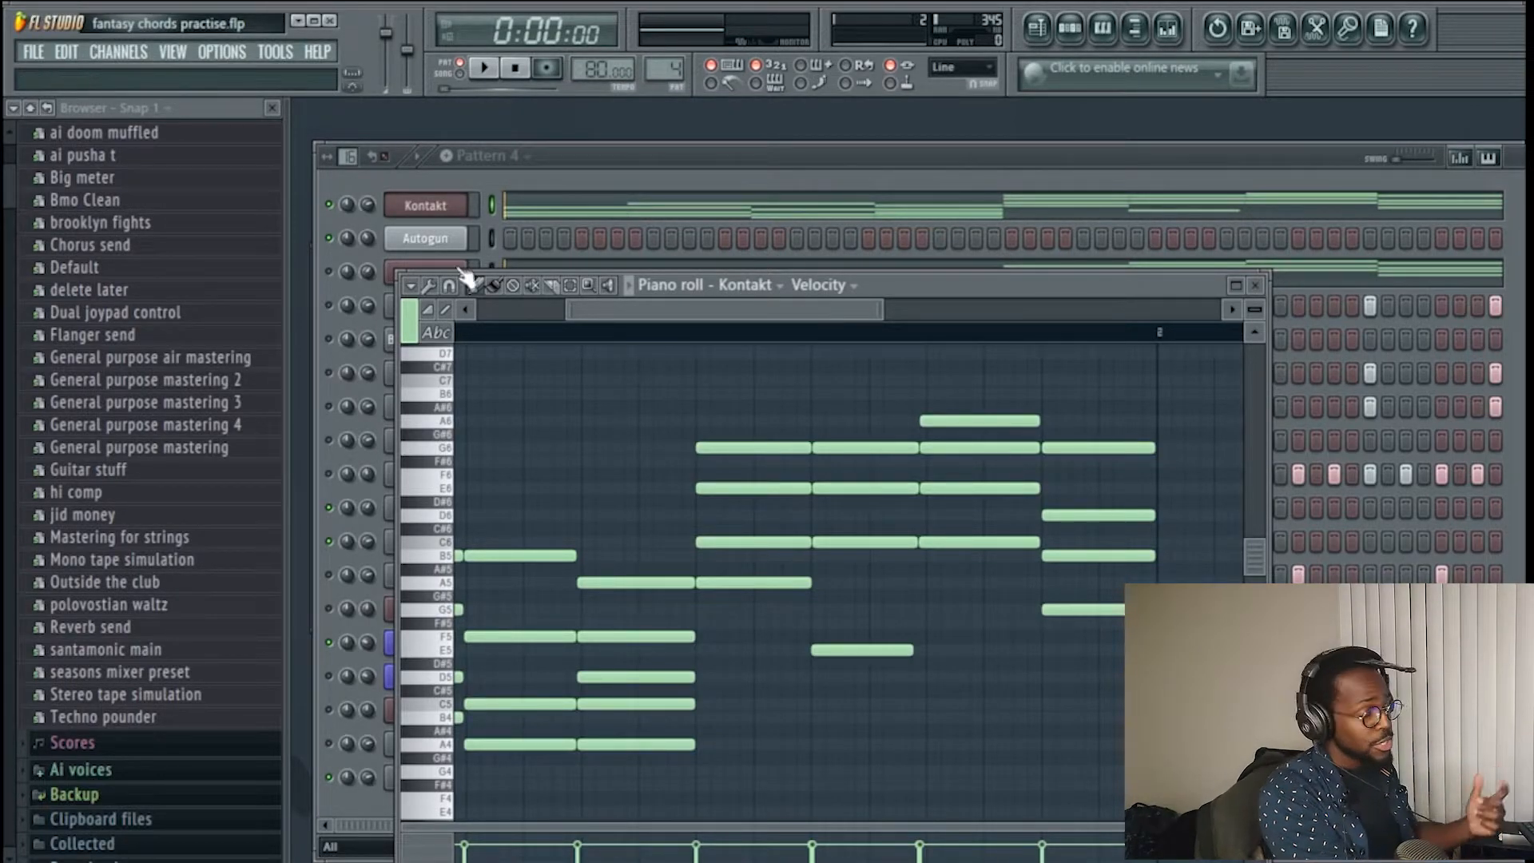
left_click(411, 285)
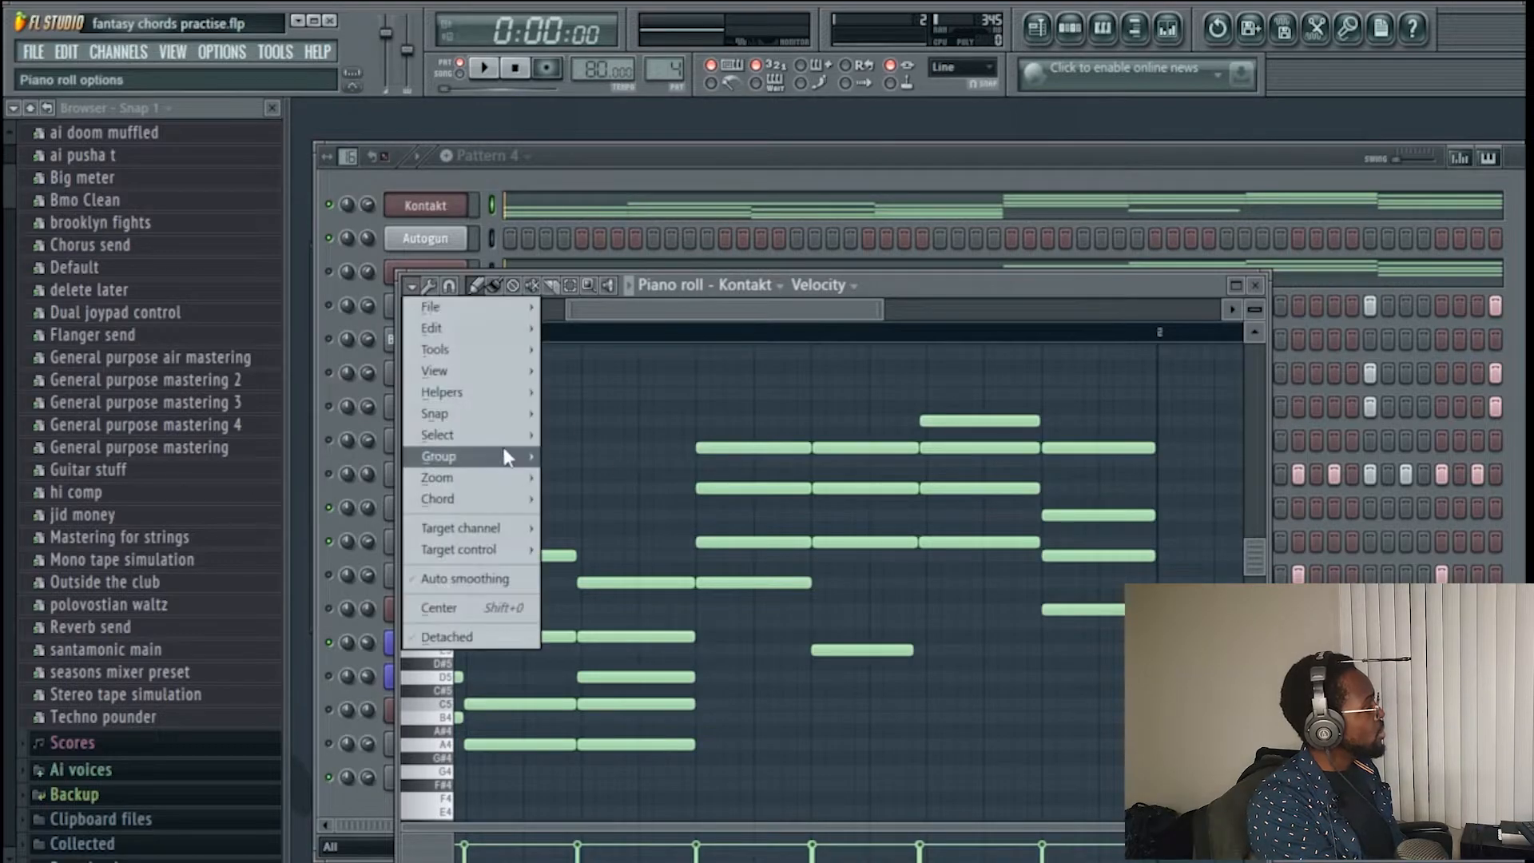
mouse_move(485, 395)
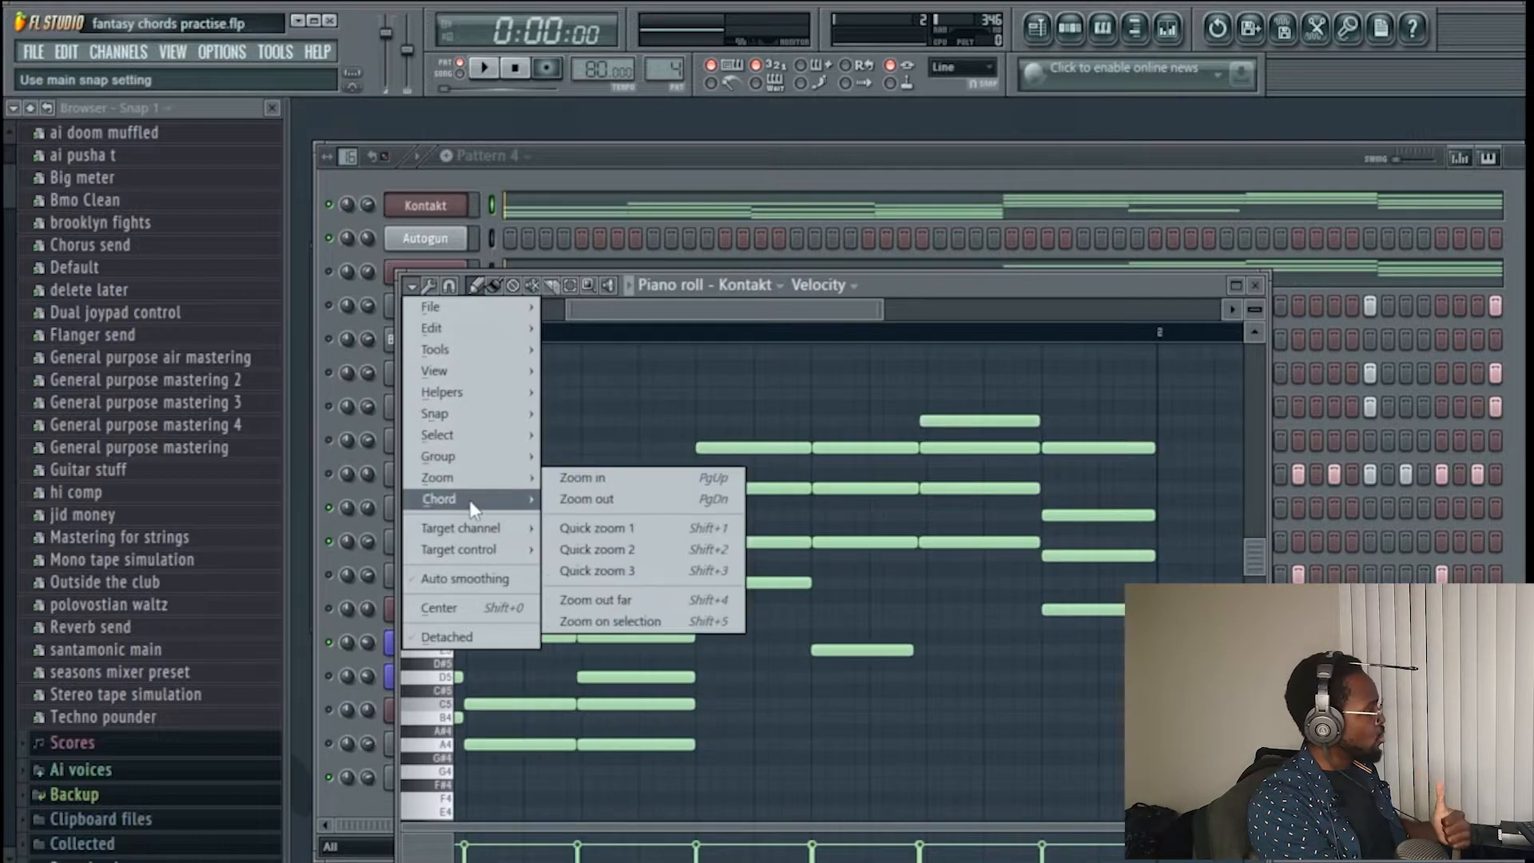
mouse_move(472, 506)
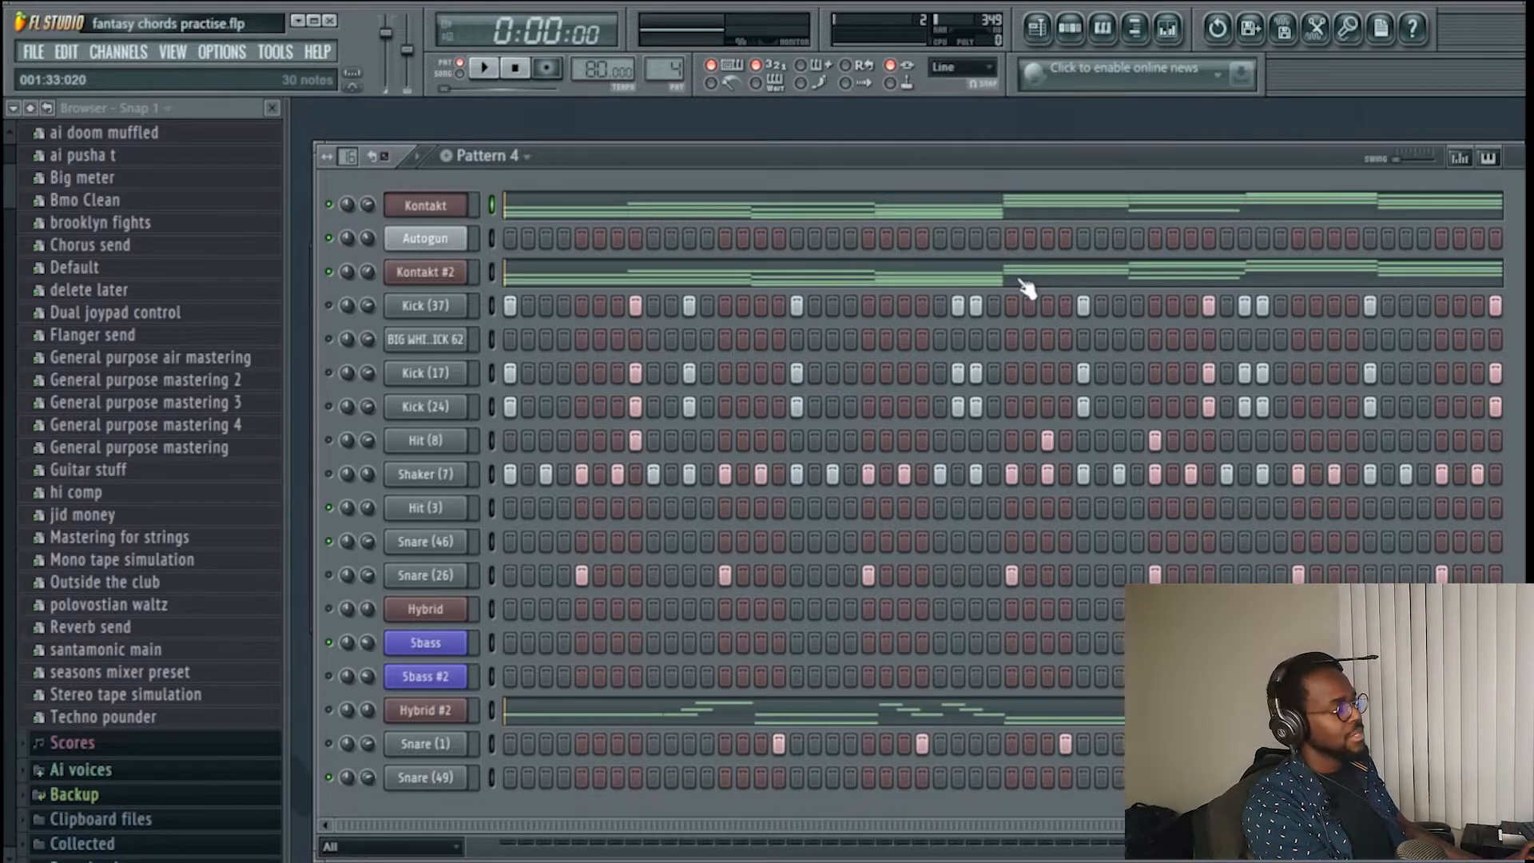
- Play Pattern 4 to hear the chords layered on Kontakt and Kontakt #2
key("space")
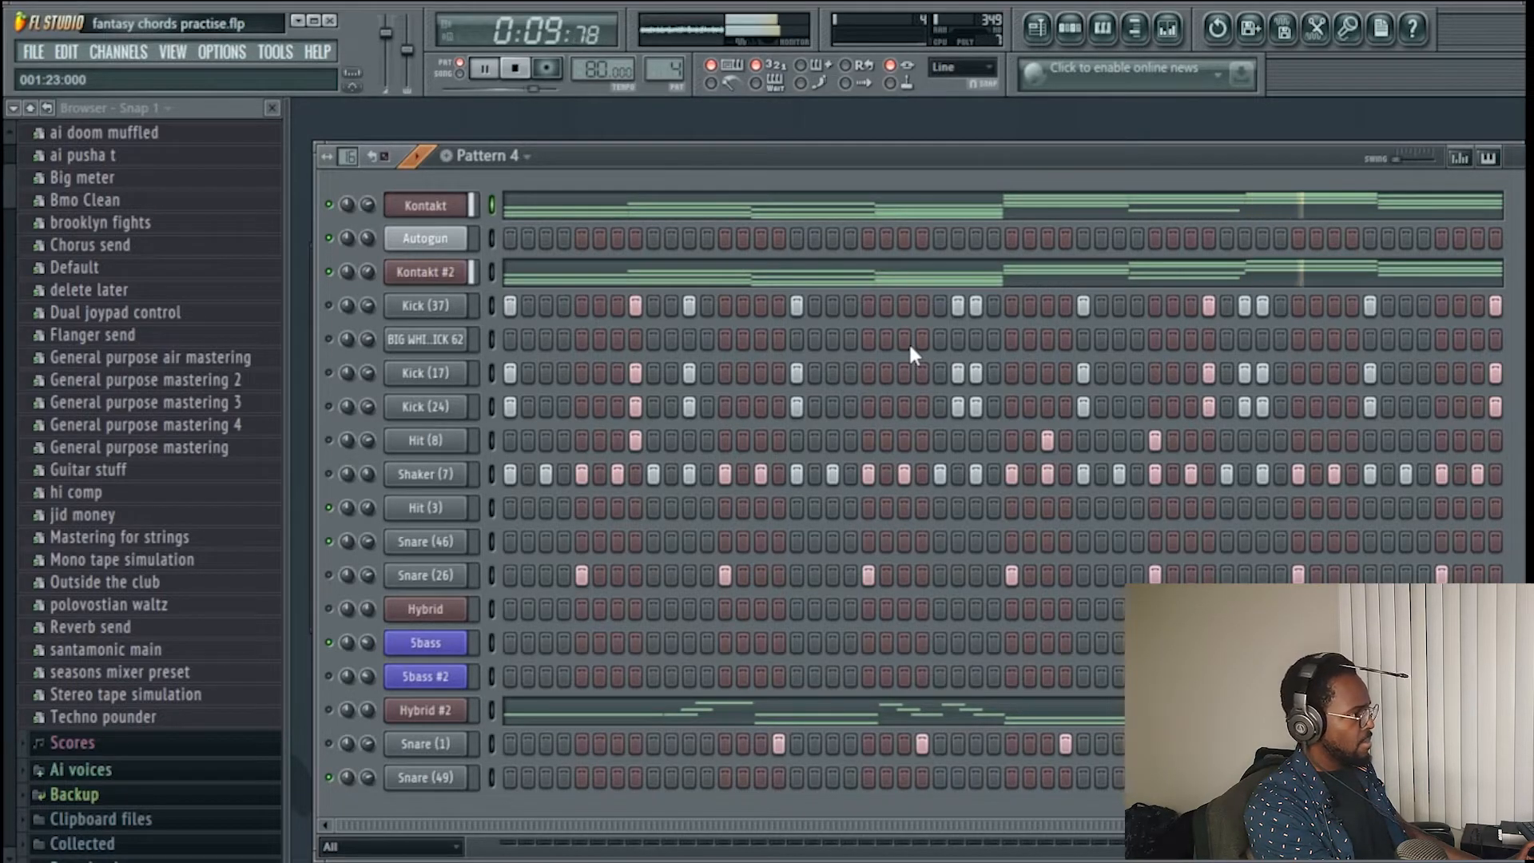
key("space")
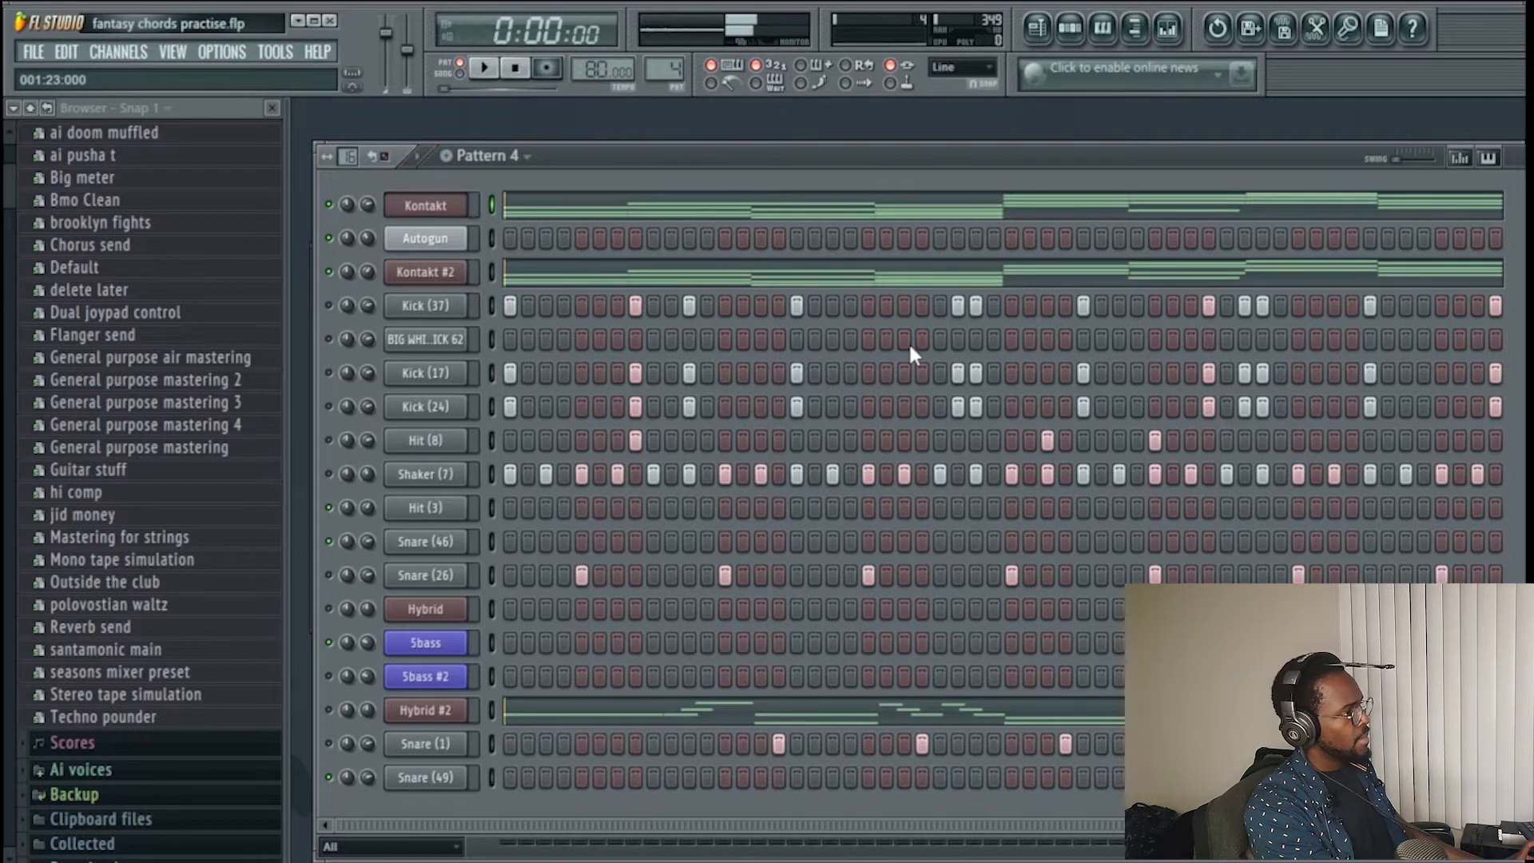
- Route the Kontakt channel to mixer Insert 2 and the Kontakt #2 channel to Insert 3
left_click(436, 210)
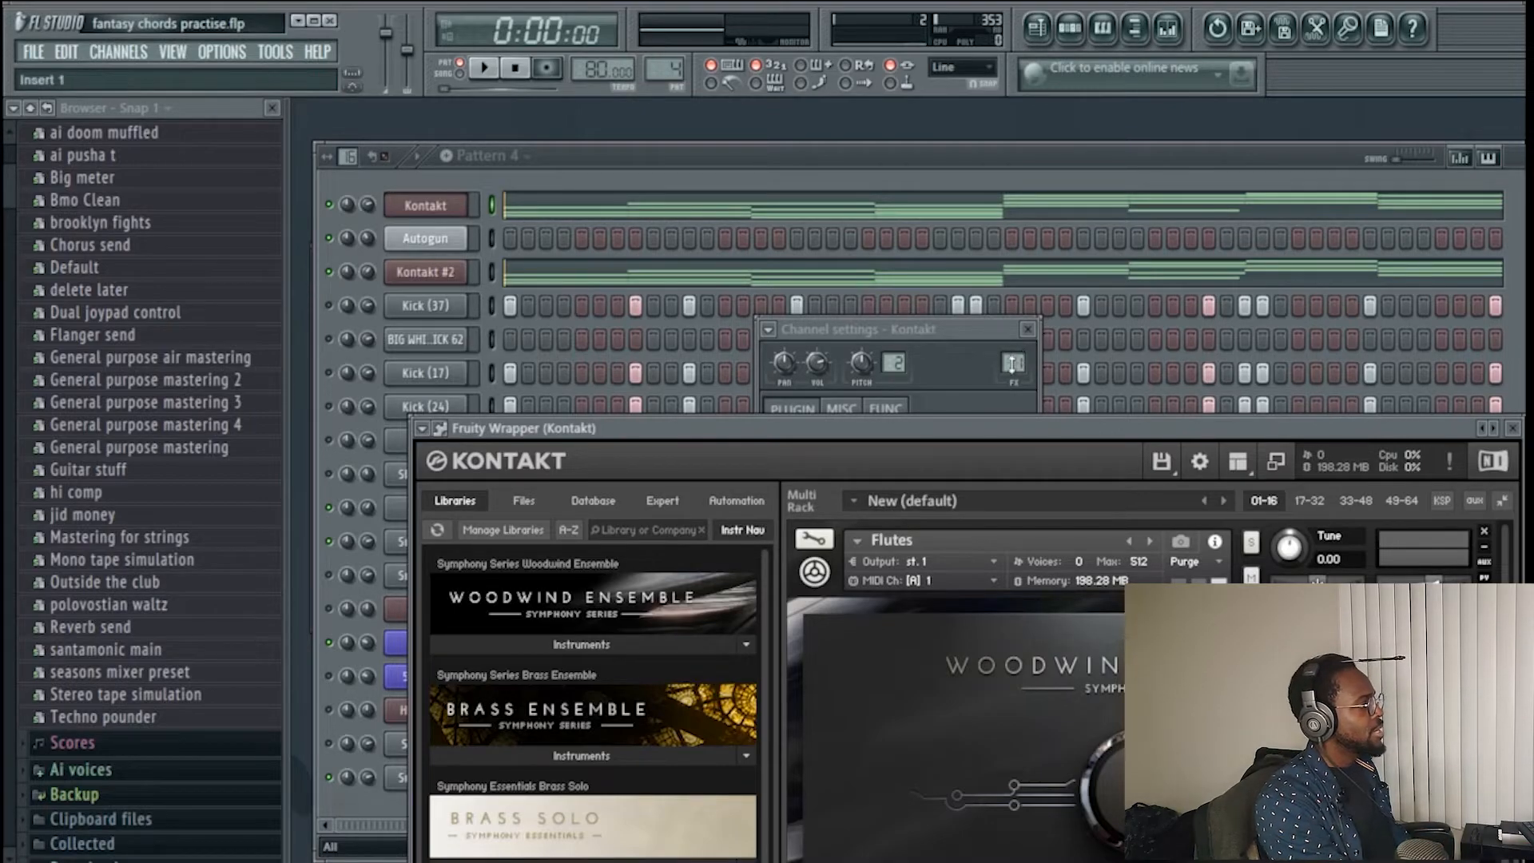
scroll(1024, 366, "up", 1)
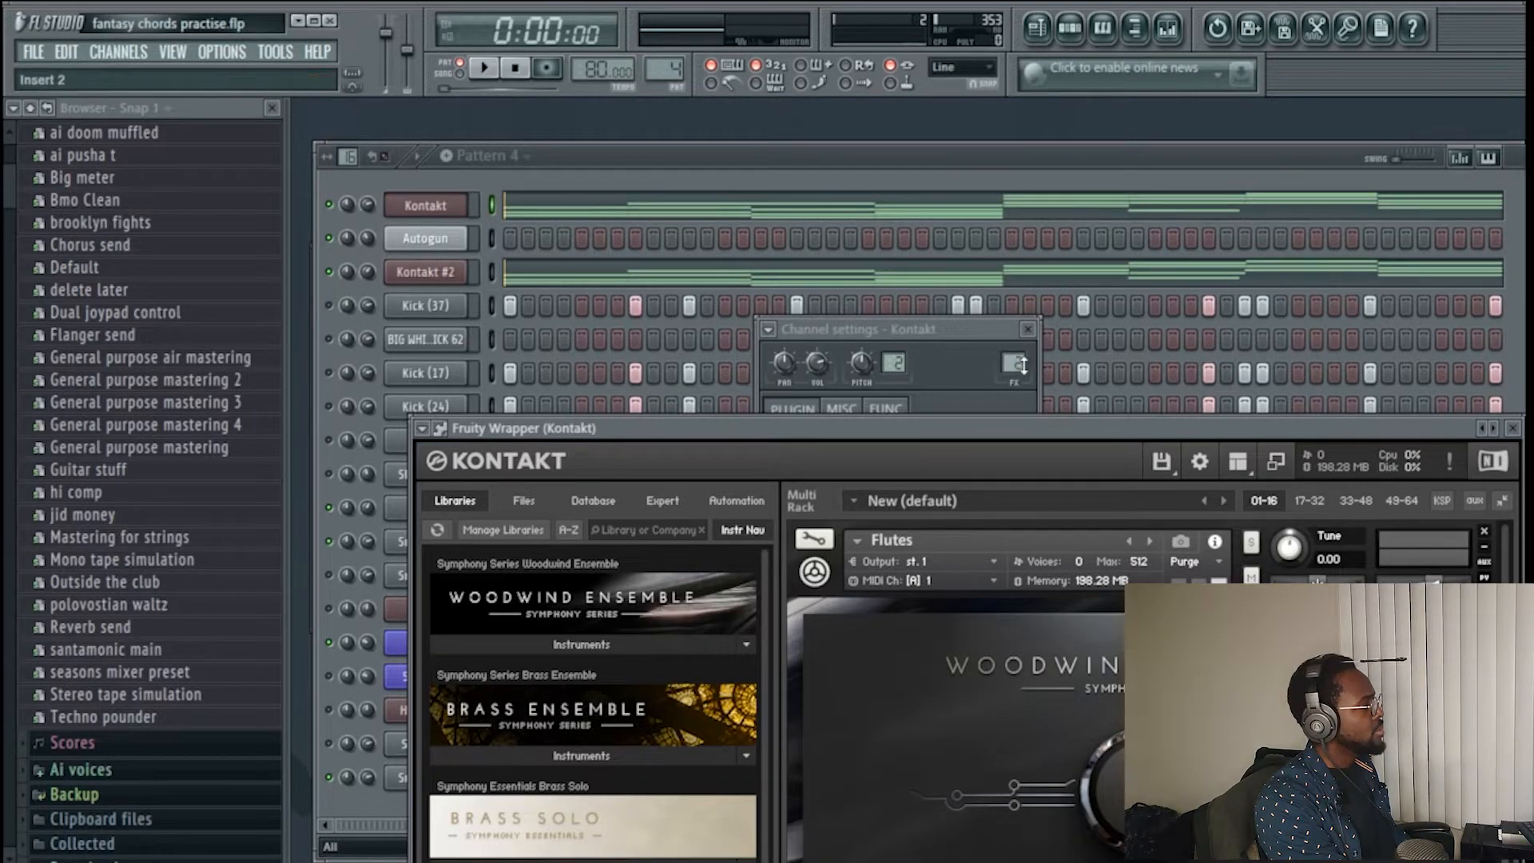
left_click(440, 273)
left_click_drag(1007, 163, 999, 412)
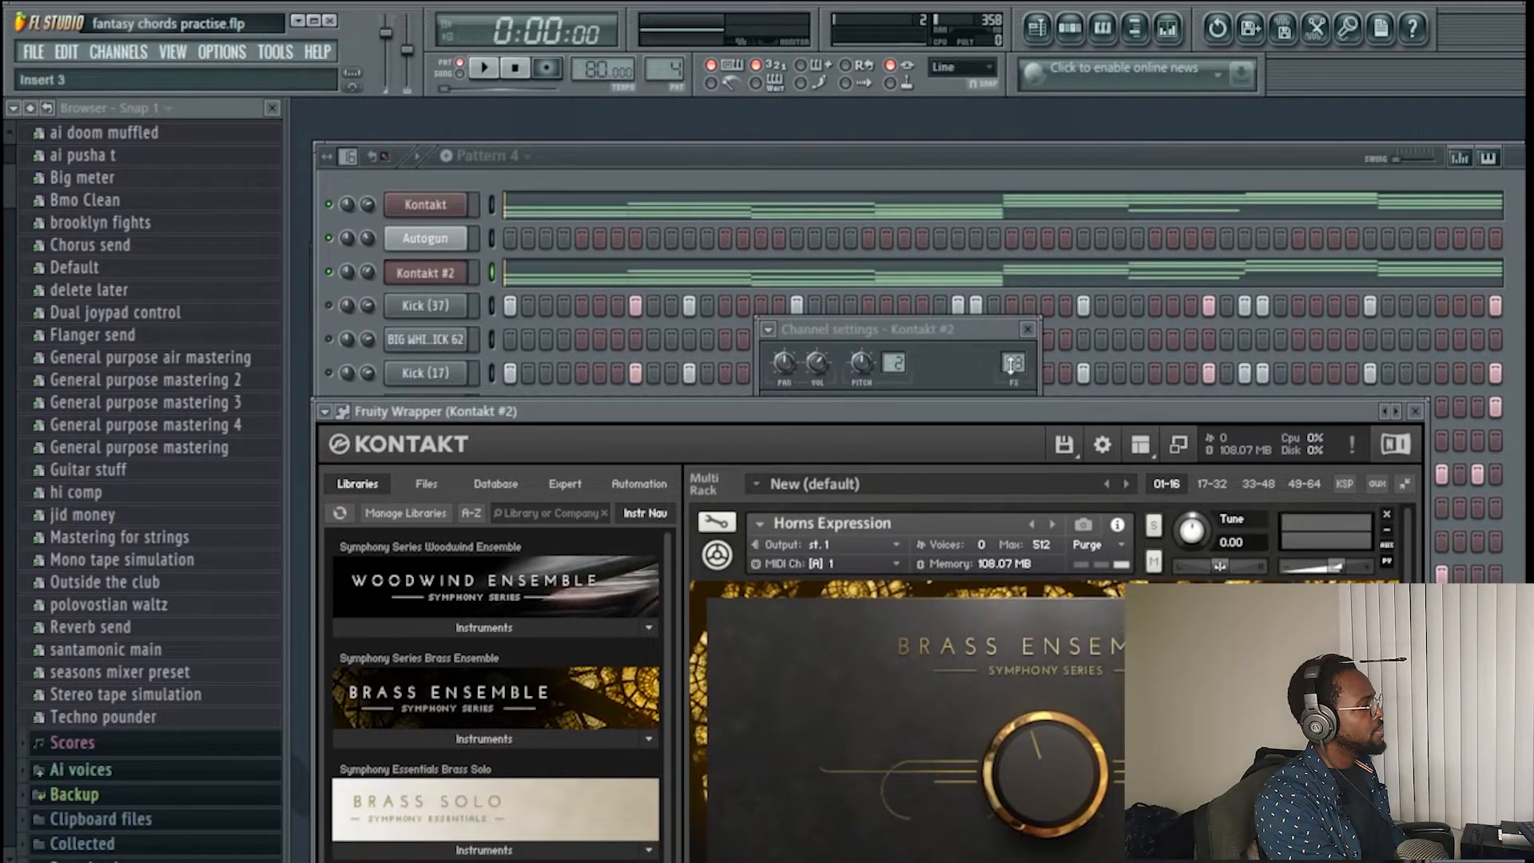
- Mute Kontakt #2 and play the pattern with the mixer open to check the signal on Insert 2
left_click(1168, 30)
left_click(332, 272)
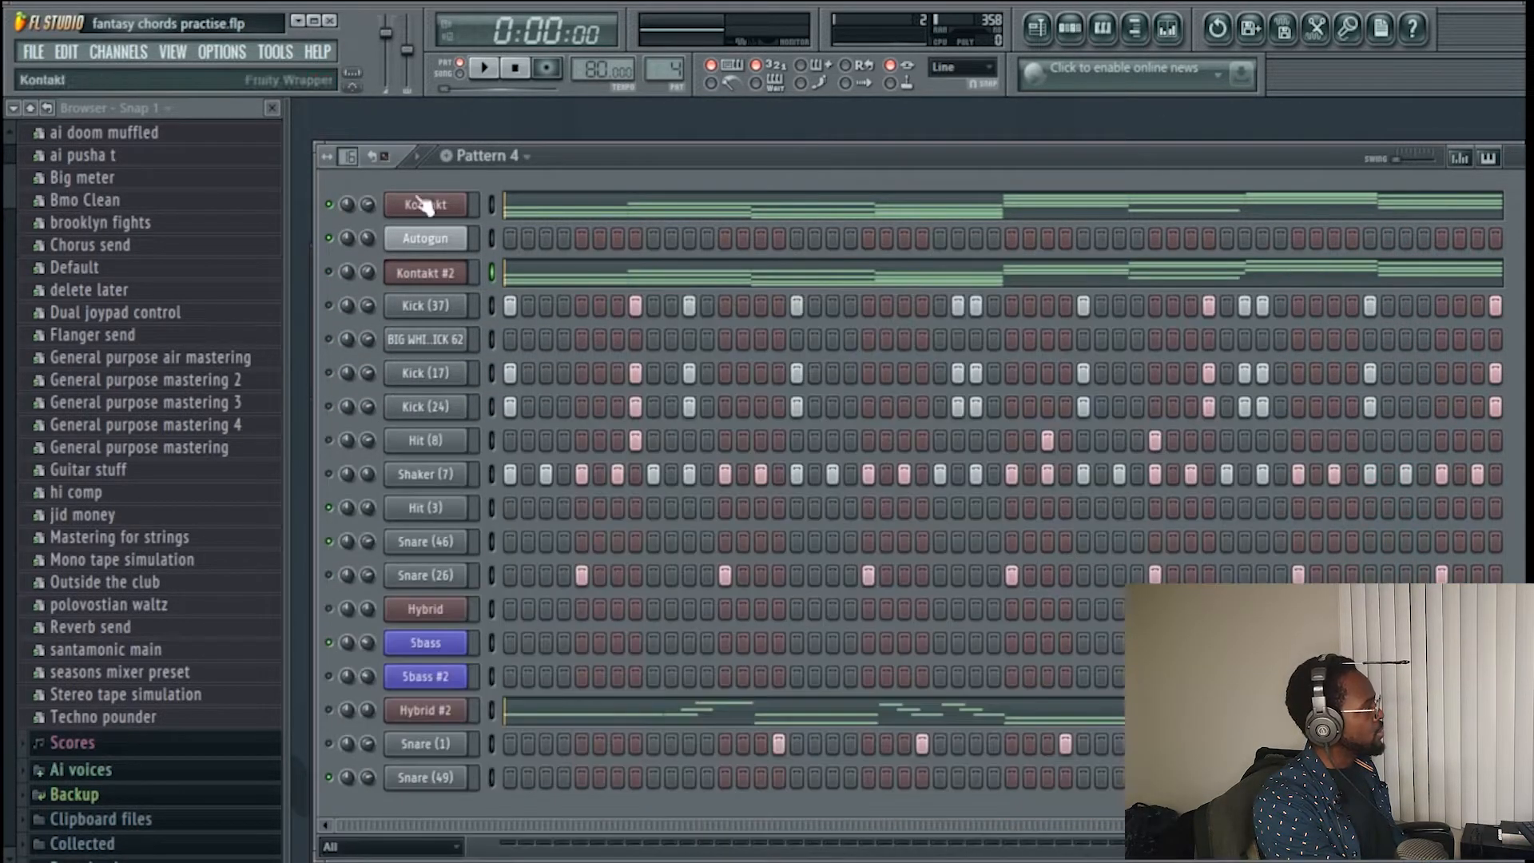
left_click(1169, 30)
key("space")
key("space")
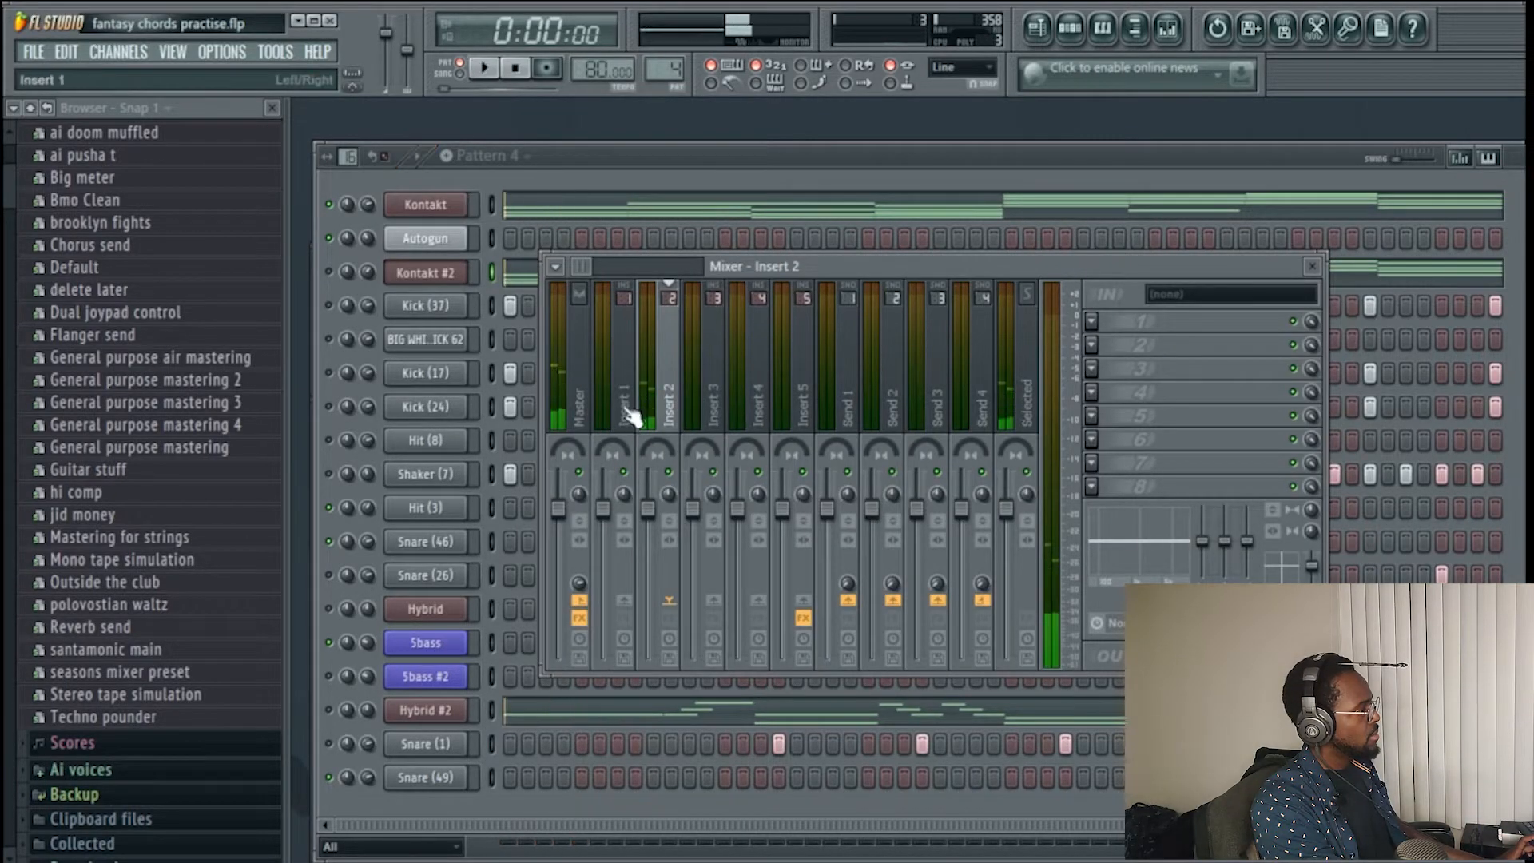
- Add Fruity Parametric EQ 2 to the first effect slot of Insert 2 and load the preset with low-cut and high-cut bands
left_click(1101, 328)
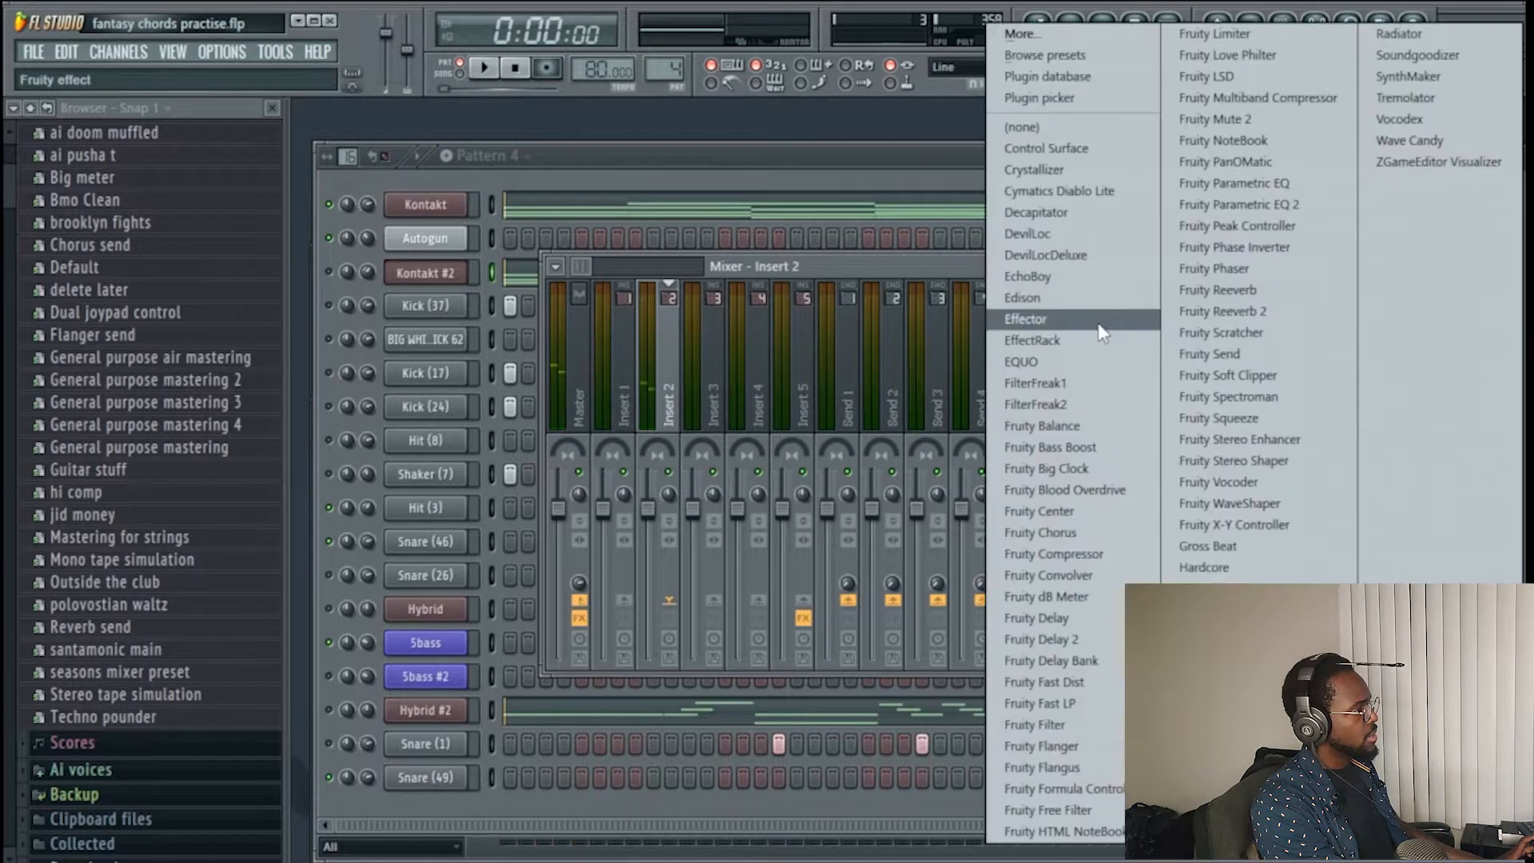
left_click(1279, 206)
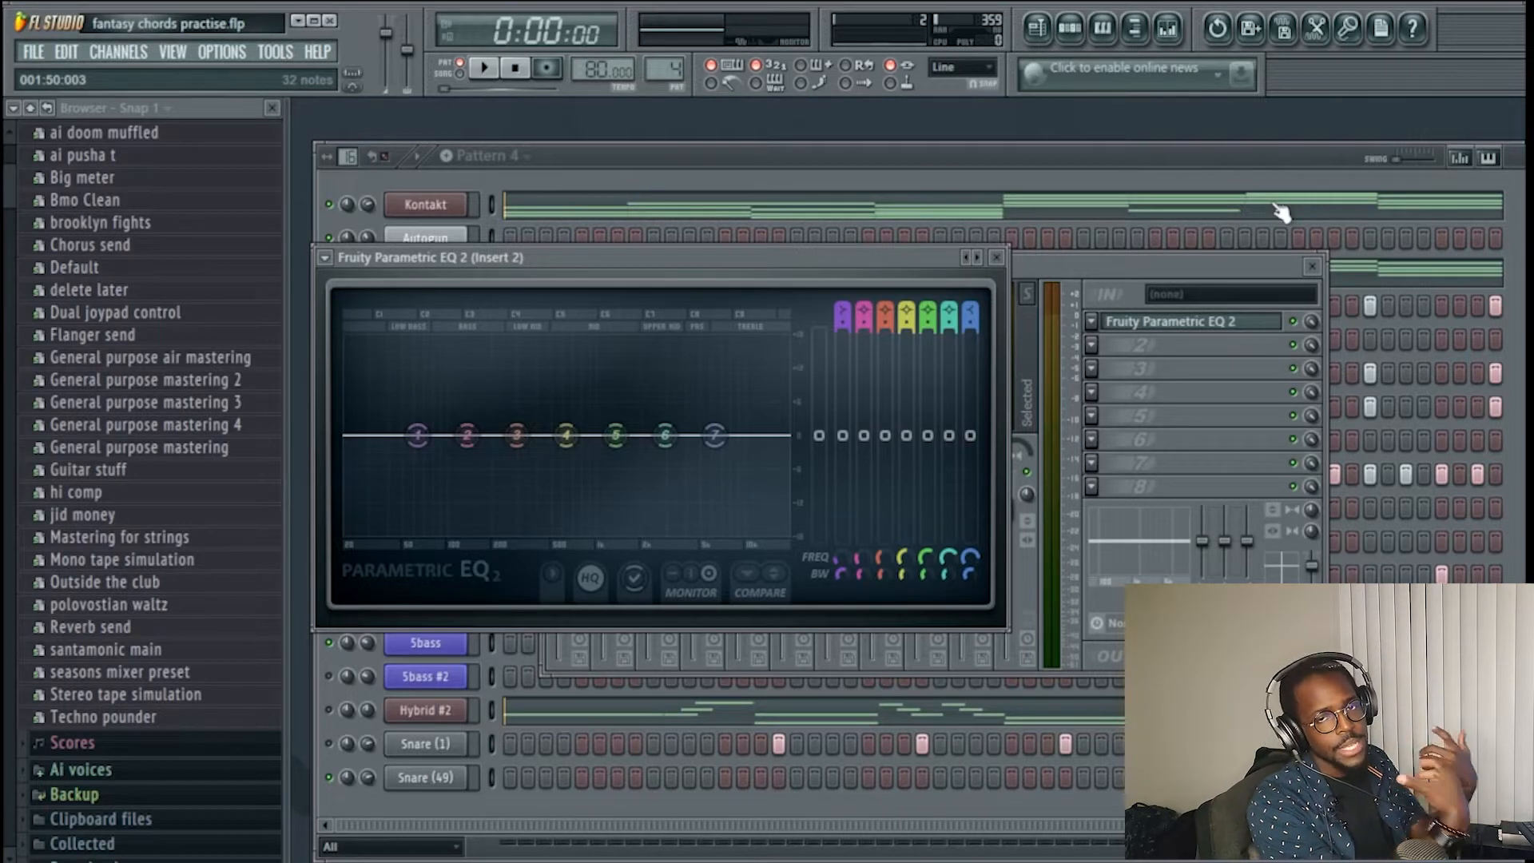
left_click(977, 258)
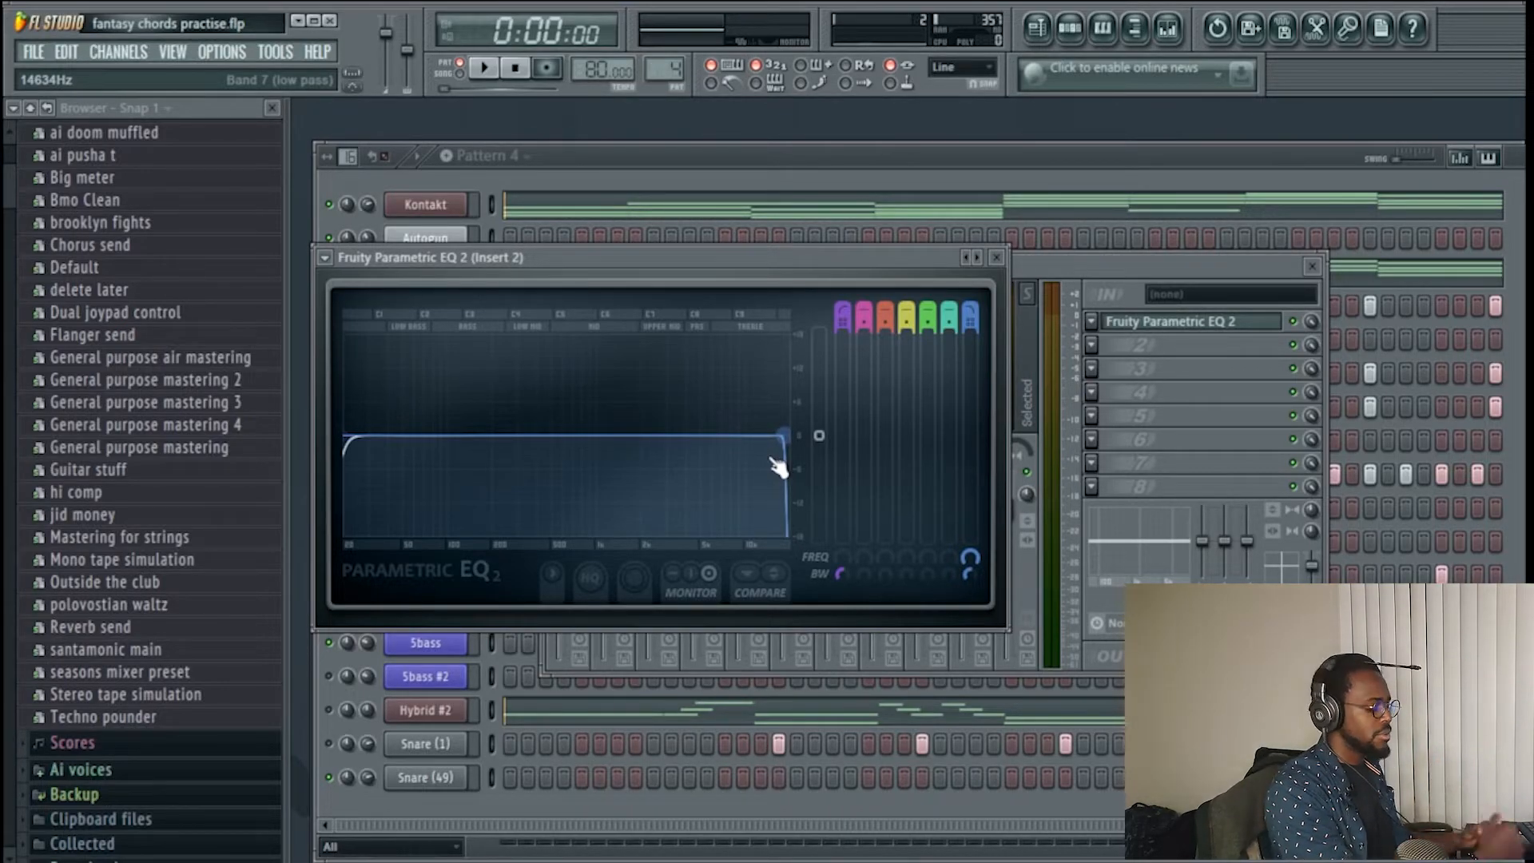
- Lower the EQ's band 7 low-pass cutoff first to 13891 Hz and then to 2580 Hz, playing the pattern for each
key("space")
left_click_drag(777, 467, 767, 436)
key("space")
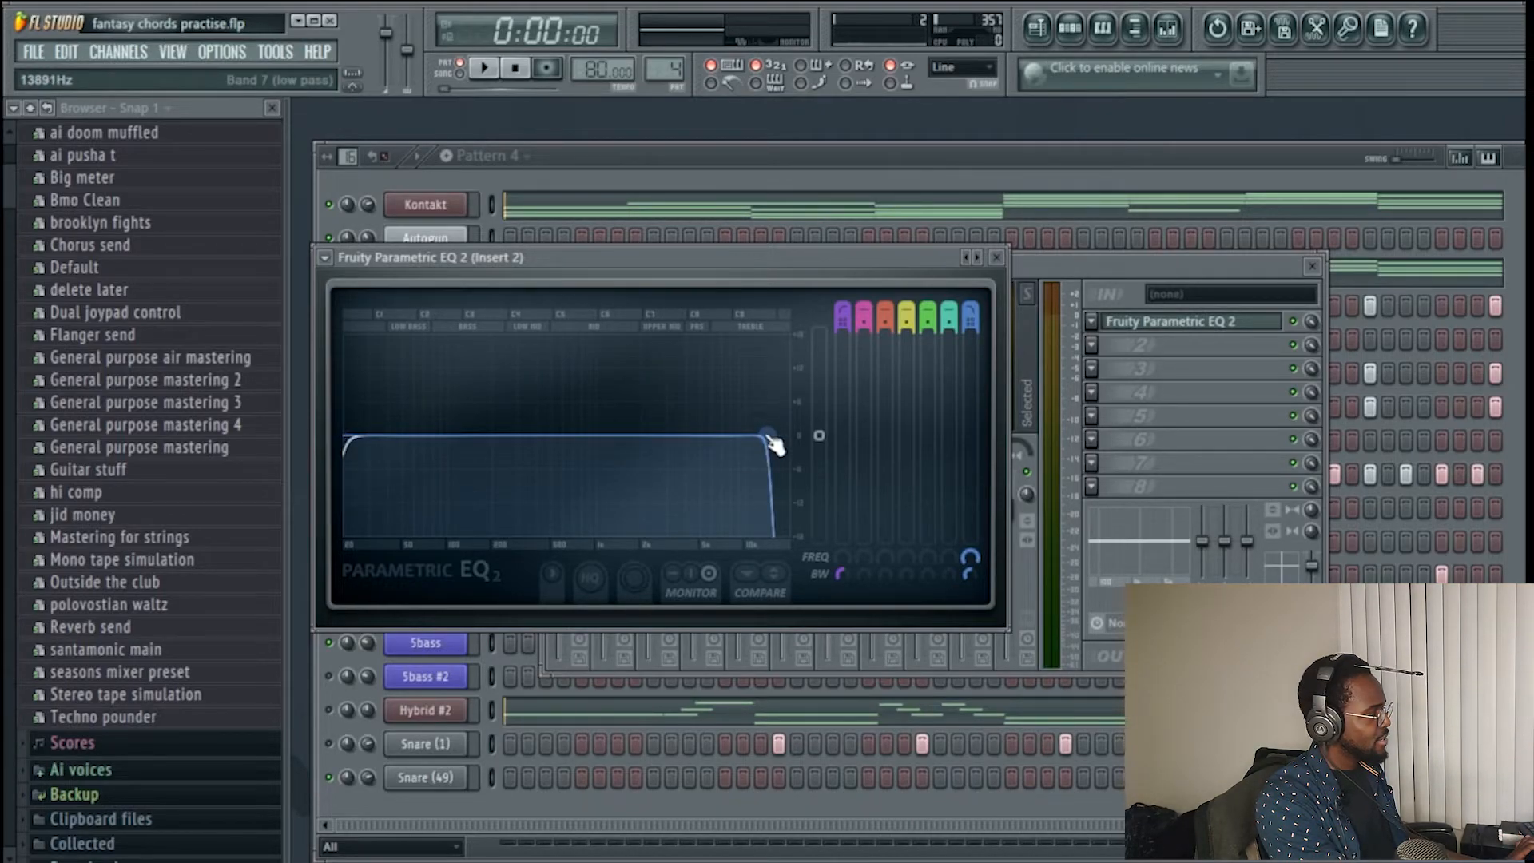
key("space")
left_click_drag(769, 437, 659, 438)
key("space")
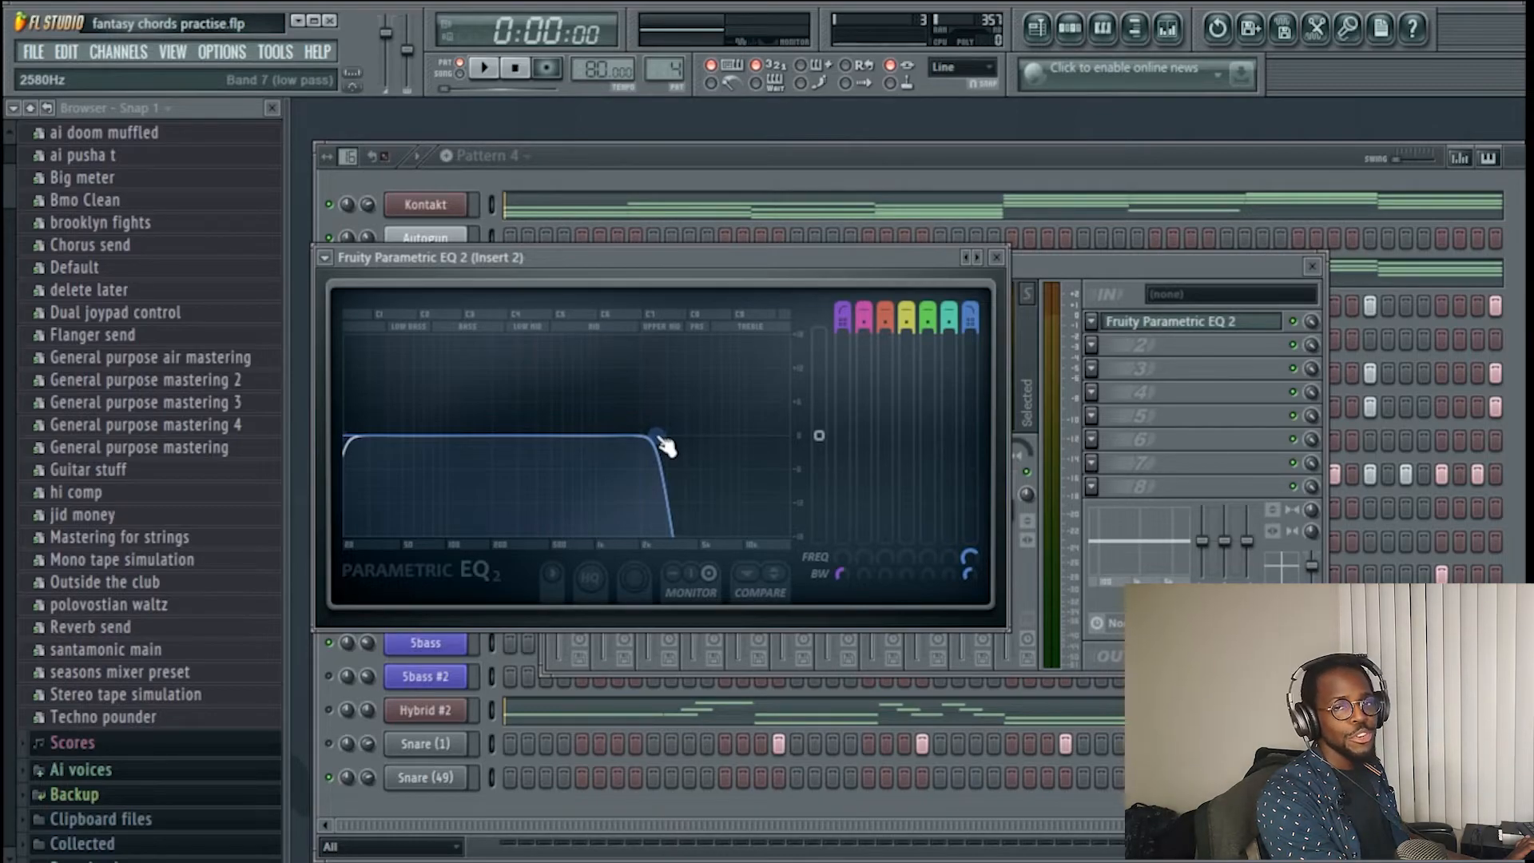
- Raise the EQ's band 7 low-pass cutoff to about 13531 Hz while the pattern plays
key("space")
left_click_drag(663, 445, 769, 438)
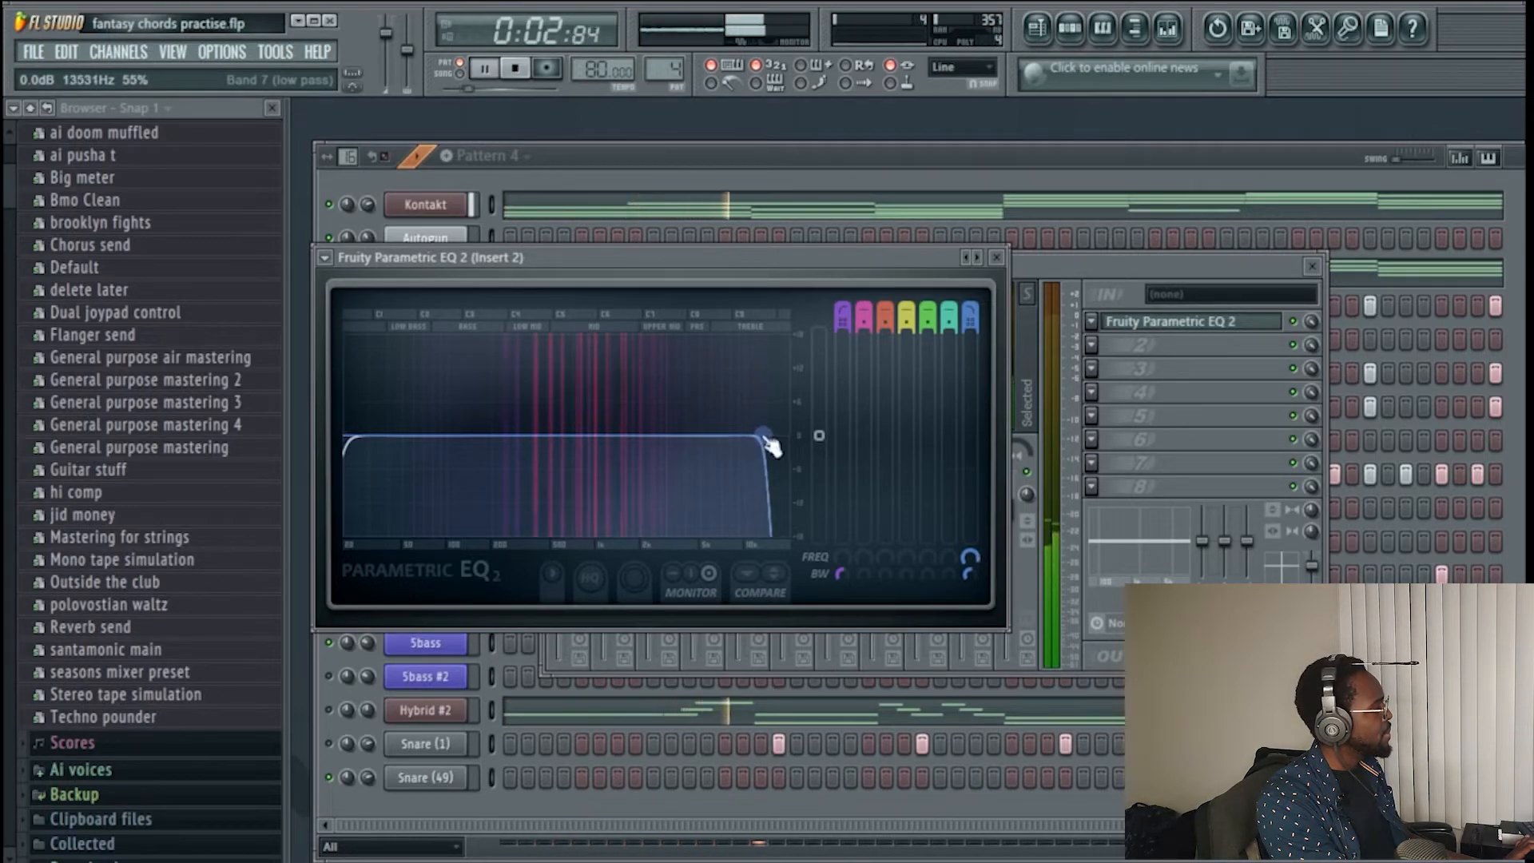
- Raise the Insert 2 EQ's band 1 high-pass cutoff and lower band 7's low-pass cutoff to 11984 Hz, checking with playback
left_click_drag(362, 452, 437, 436)
key("space")
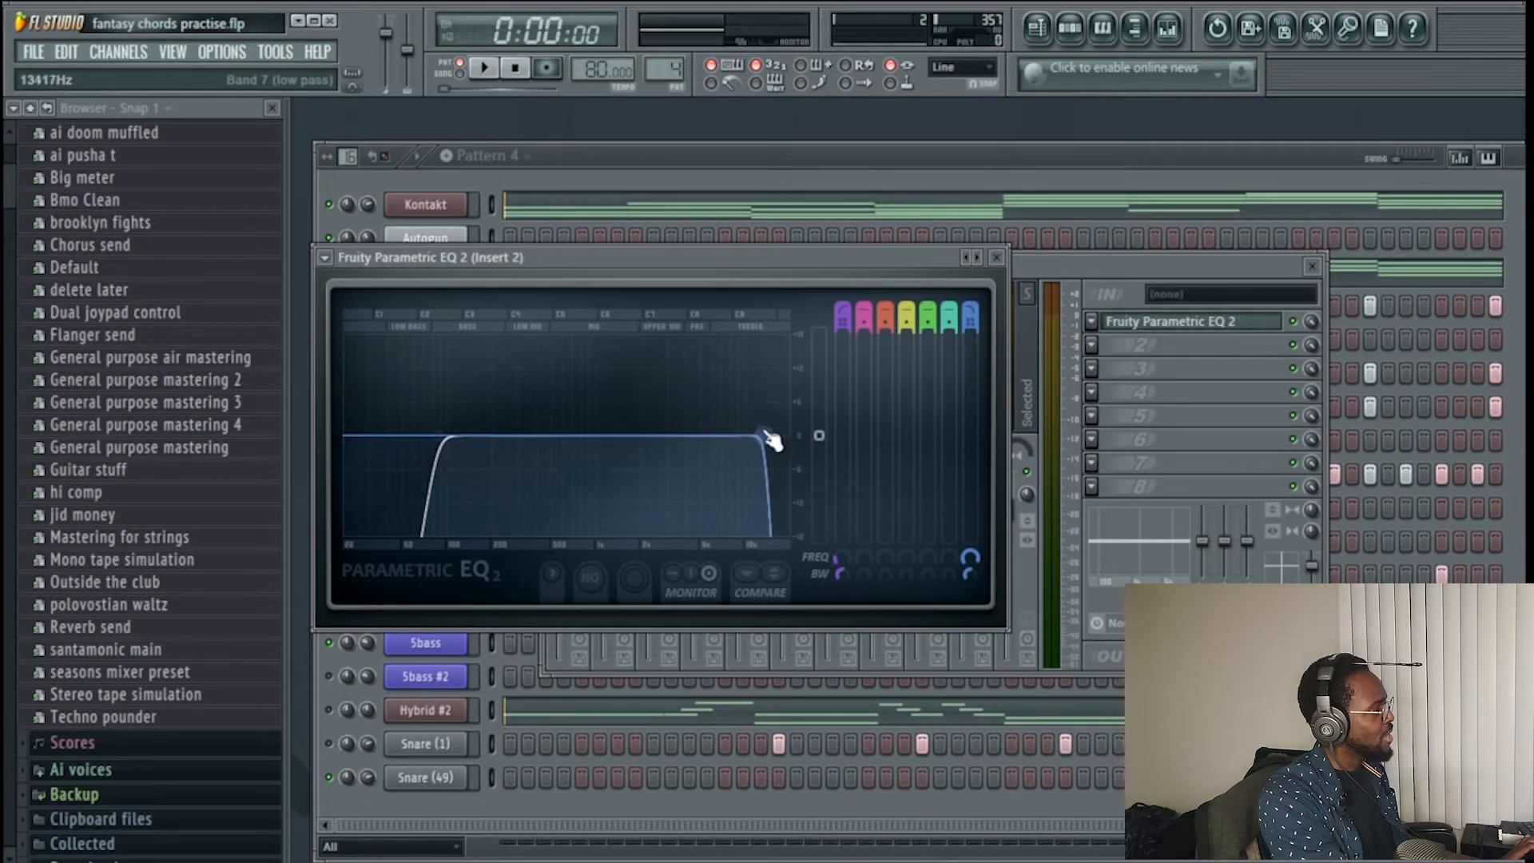
key("space")
mouse_move(771, 438)
left_mouse_down()
mouse_move(698, 435)
mouse_move(753, 436)
left_mouse_up()
key("space")
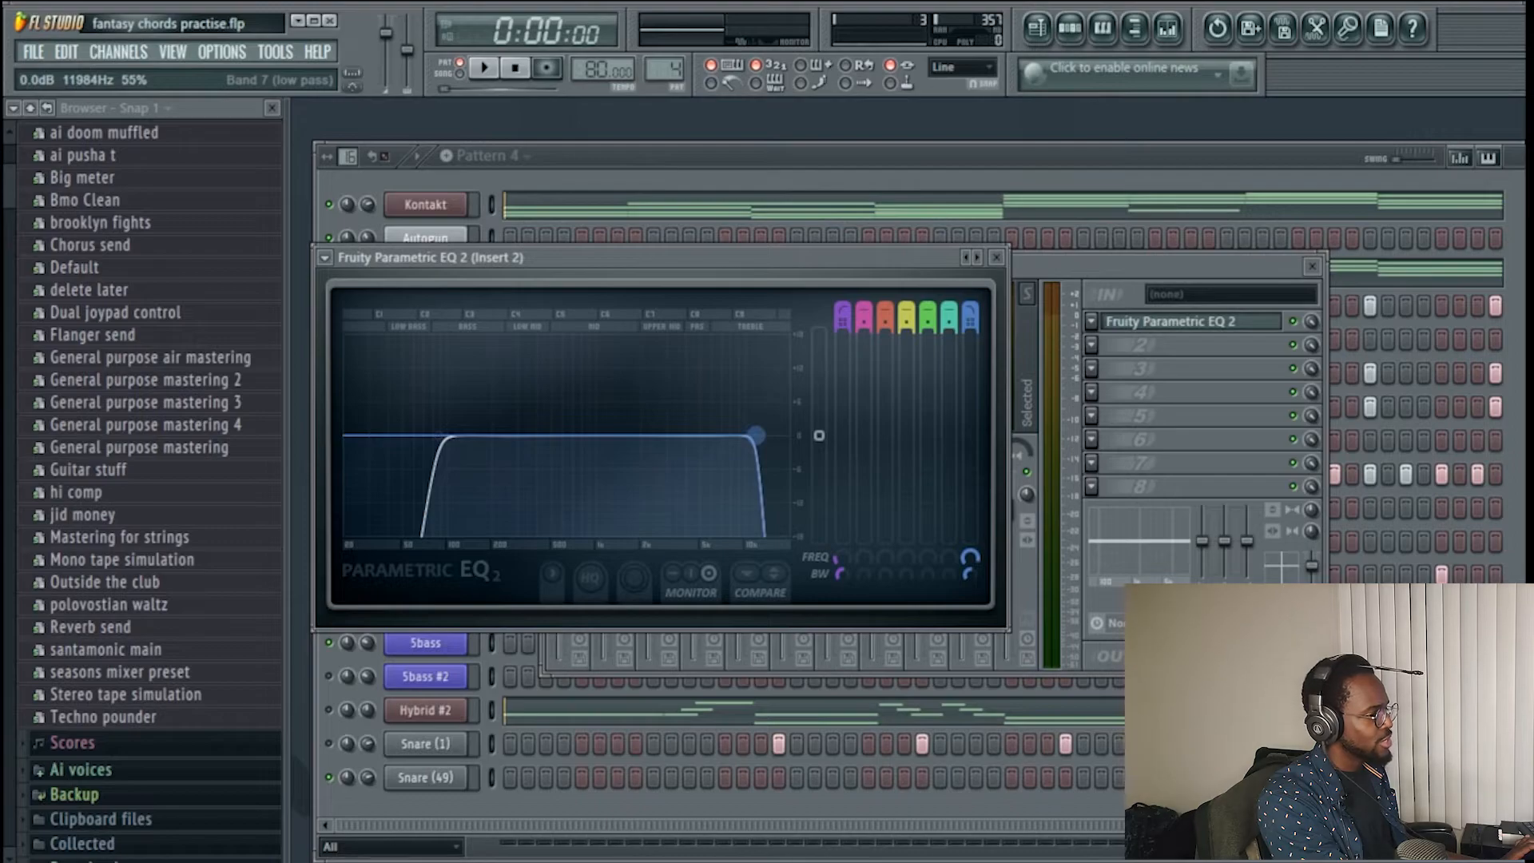
- Raise band 1's high-pass cutoff further in the Insert 2 EQ while the pattern plays
key("space")
left_click_drag(448, 433, 480, 435)
key("space")
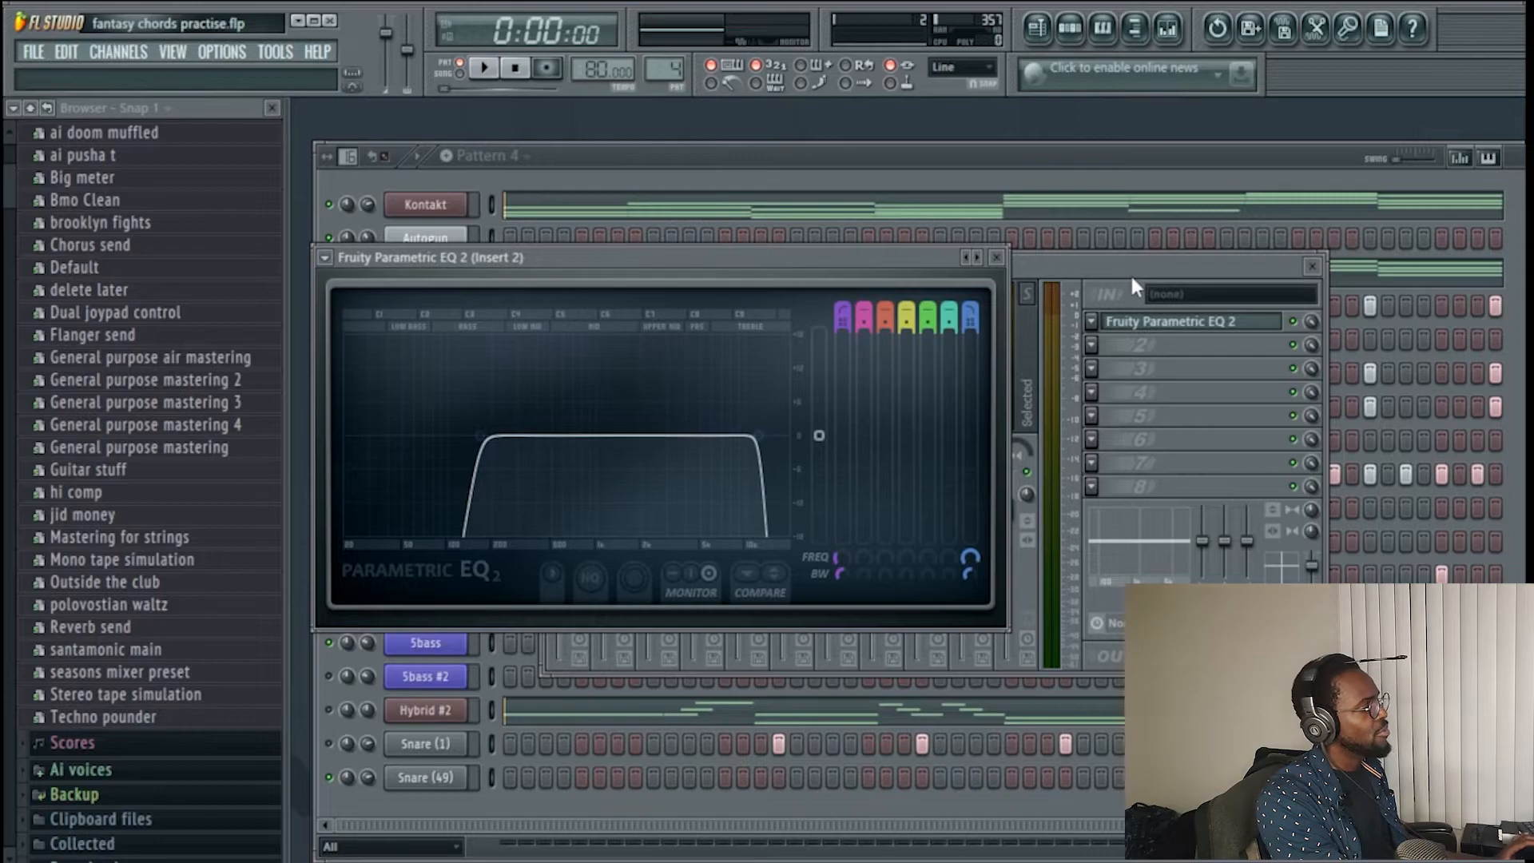
- Mute Kontakt, unmute Kontakt #2 and open the Kontakt #2 channel
left_click(462, 153)
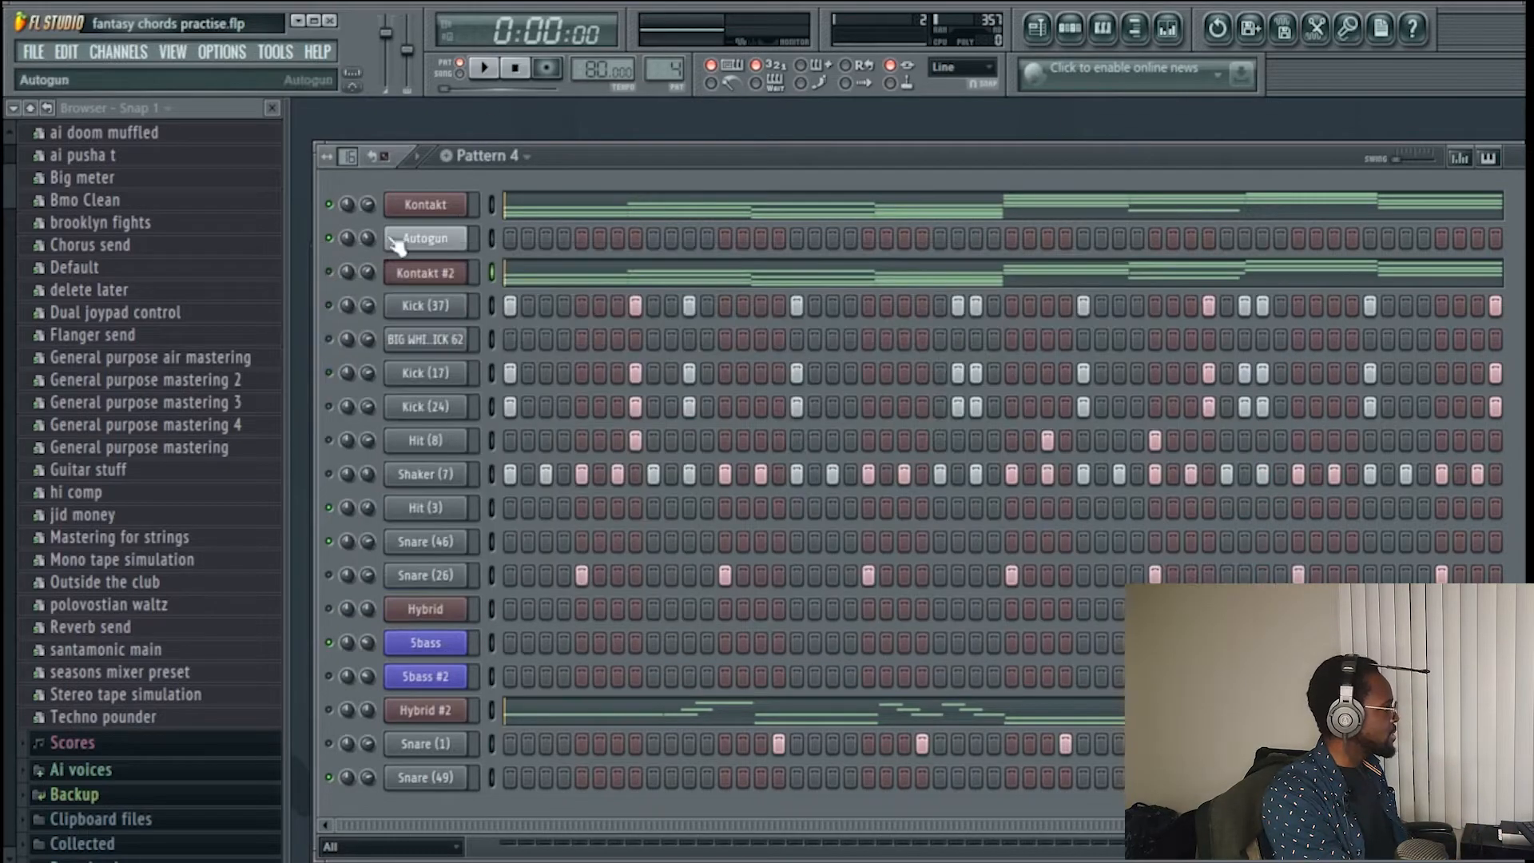
left_click(443, 276)
left_click(330, 205)
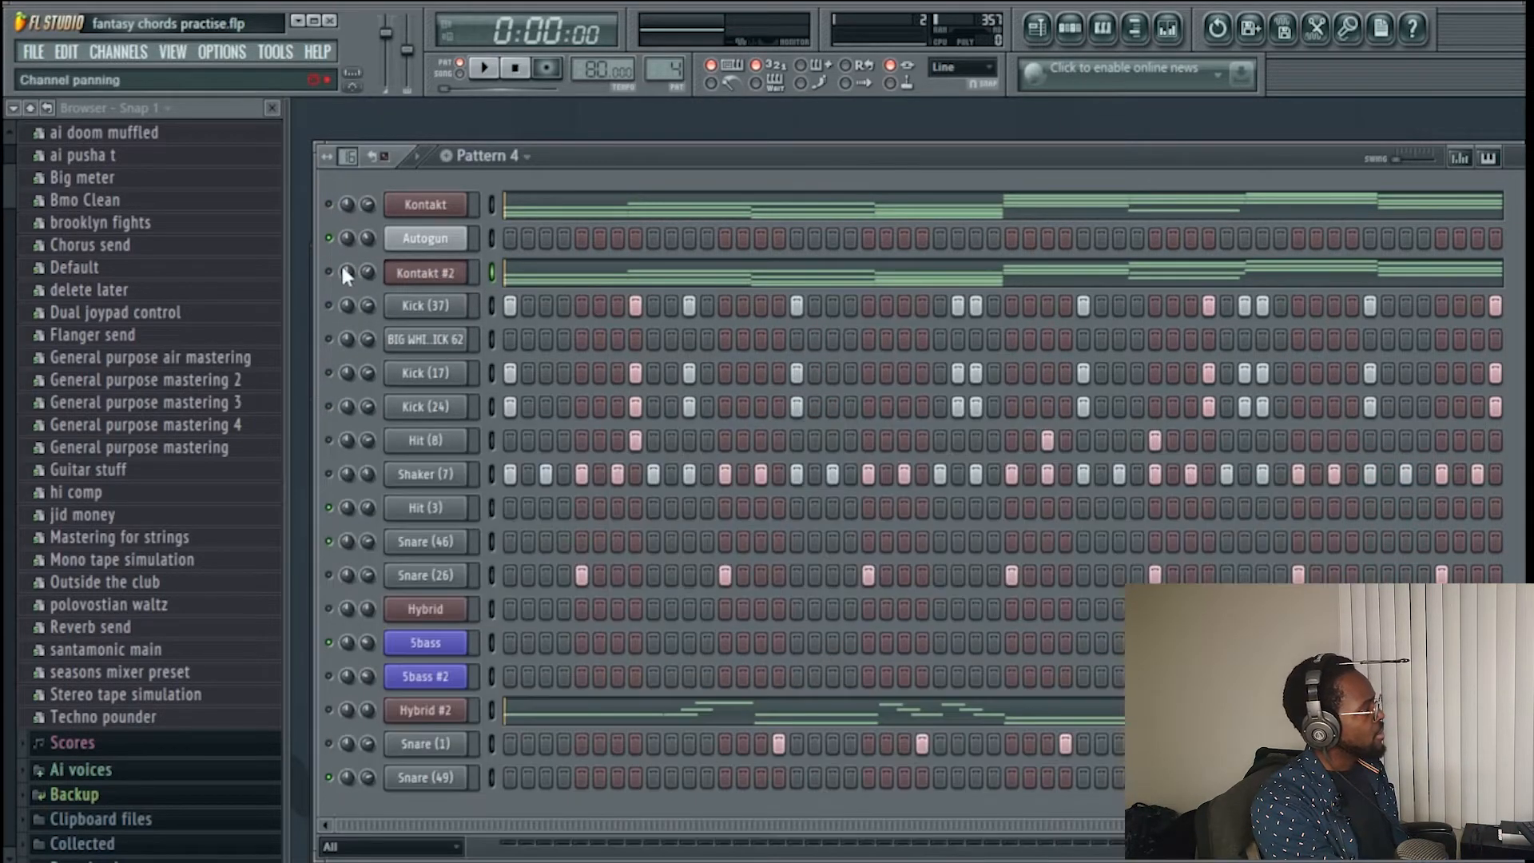
left_click(453, 276)
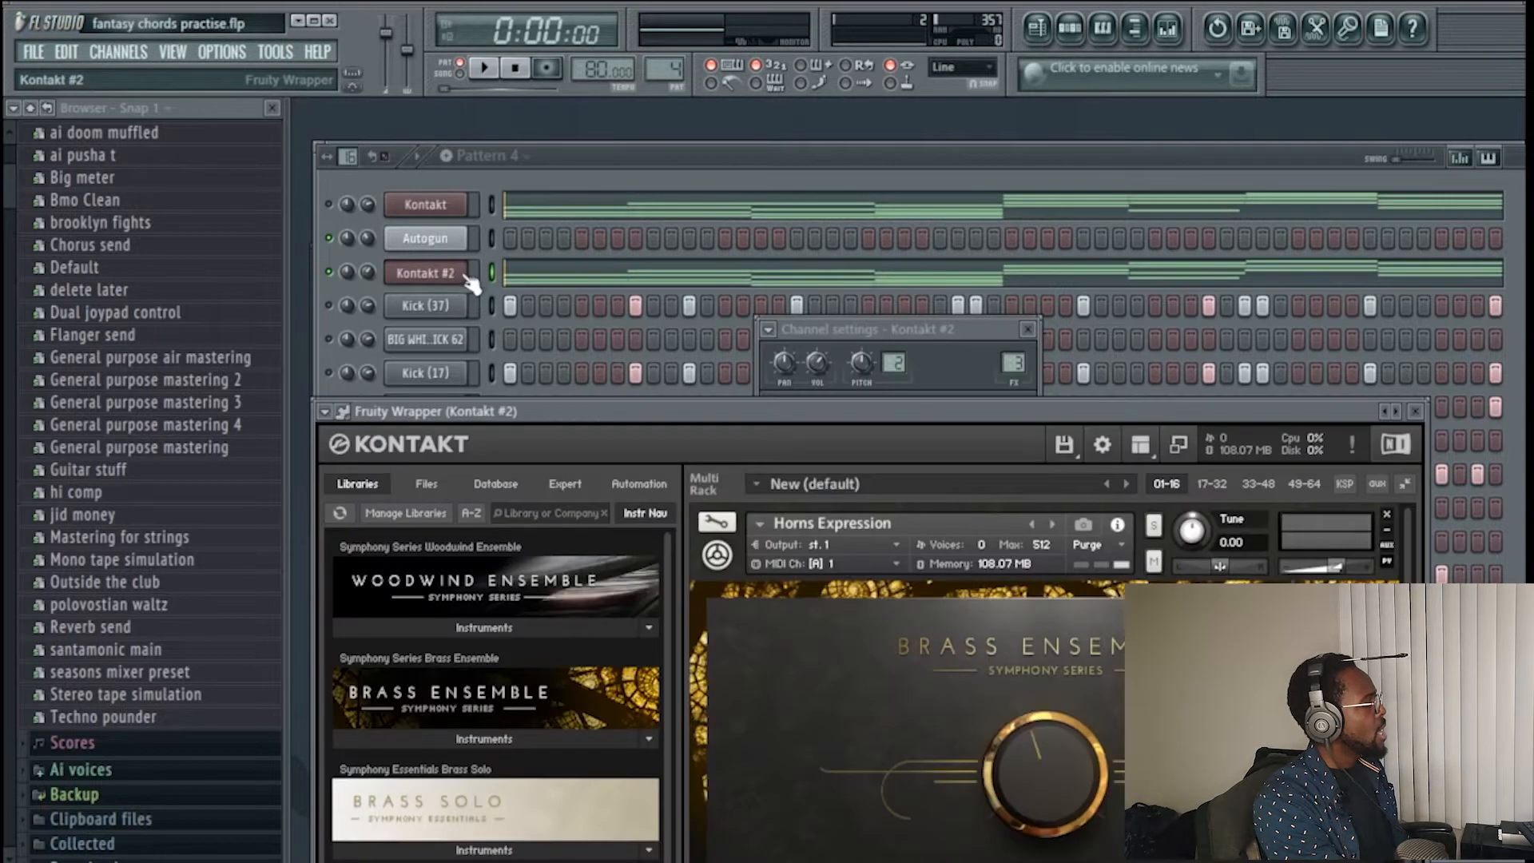
- Add Fruity Parametric EQ 2 to the first effect slot of Insert 3 and load the 20Hz + 18kHz cut preset
left_click(1168, 30)
left_click(1108, 323)
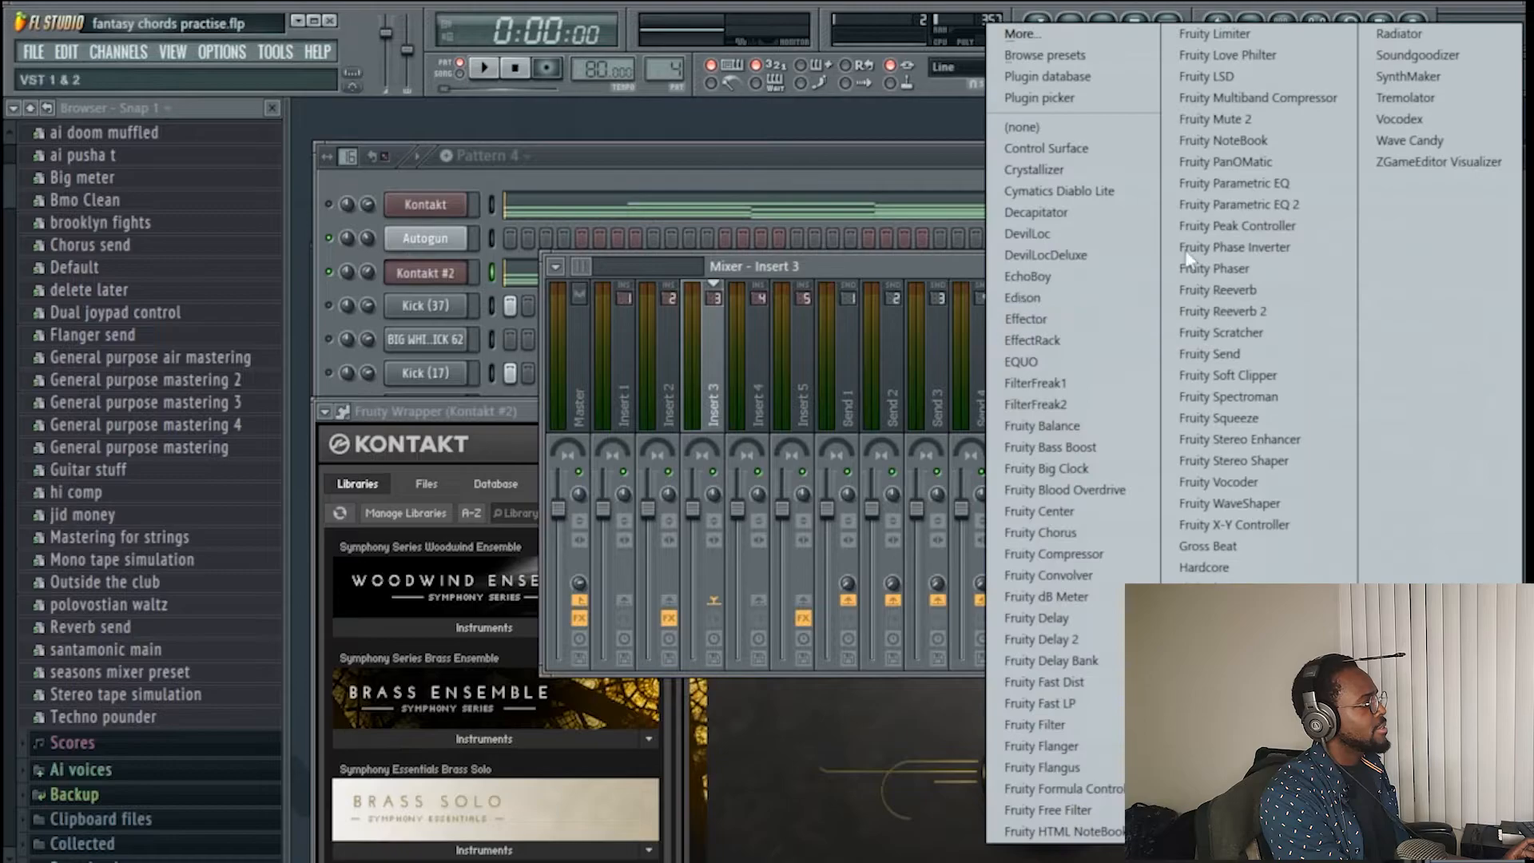
left_click(1186, 202)
left_click(978, 258)
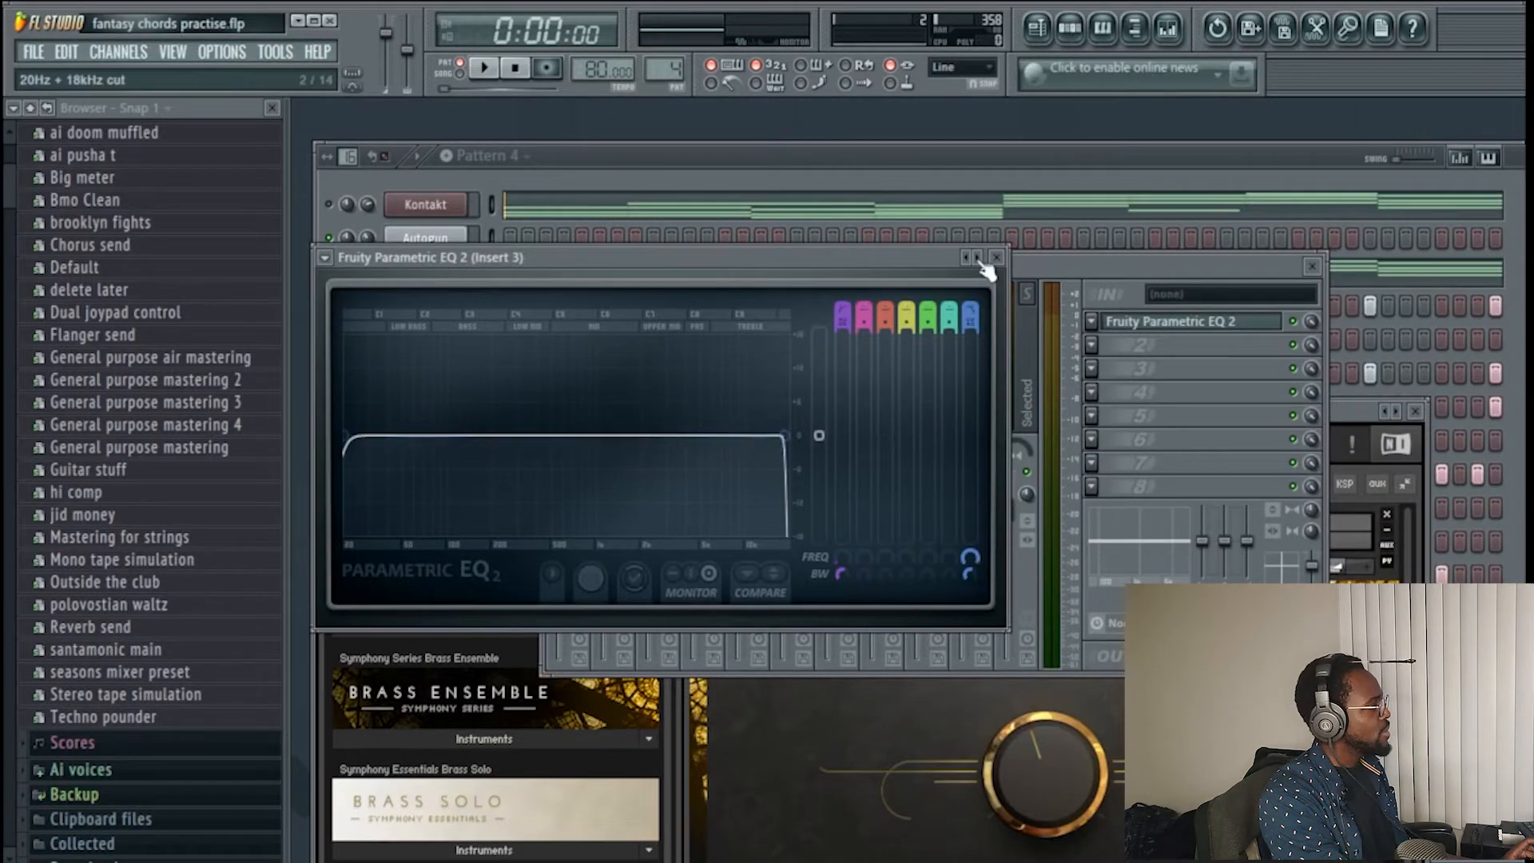
- Lower and soften the Insert 3 EQ's band 7 low-pass and raise band 1's high-pass cutoff, checking with playback
key("space")
left_click_drag(786, 436, 760, 436)
scroll(754, 435, "up", 3)
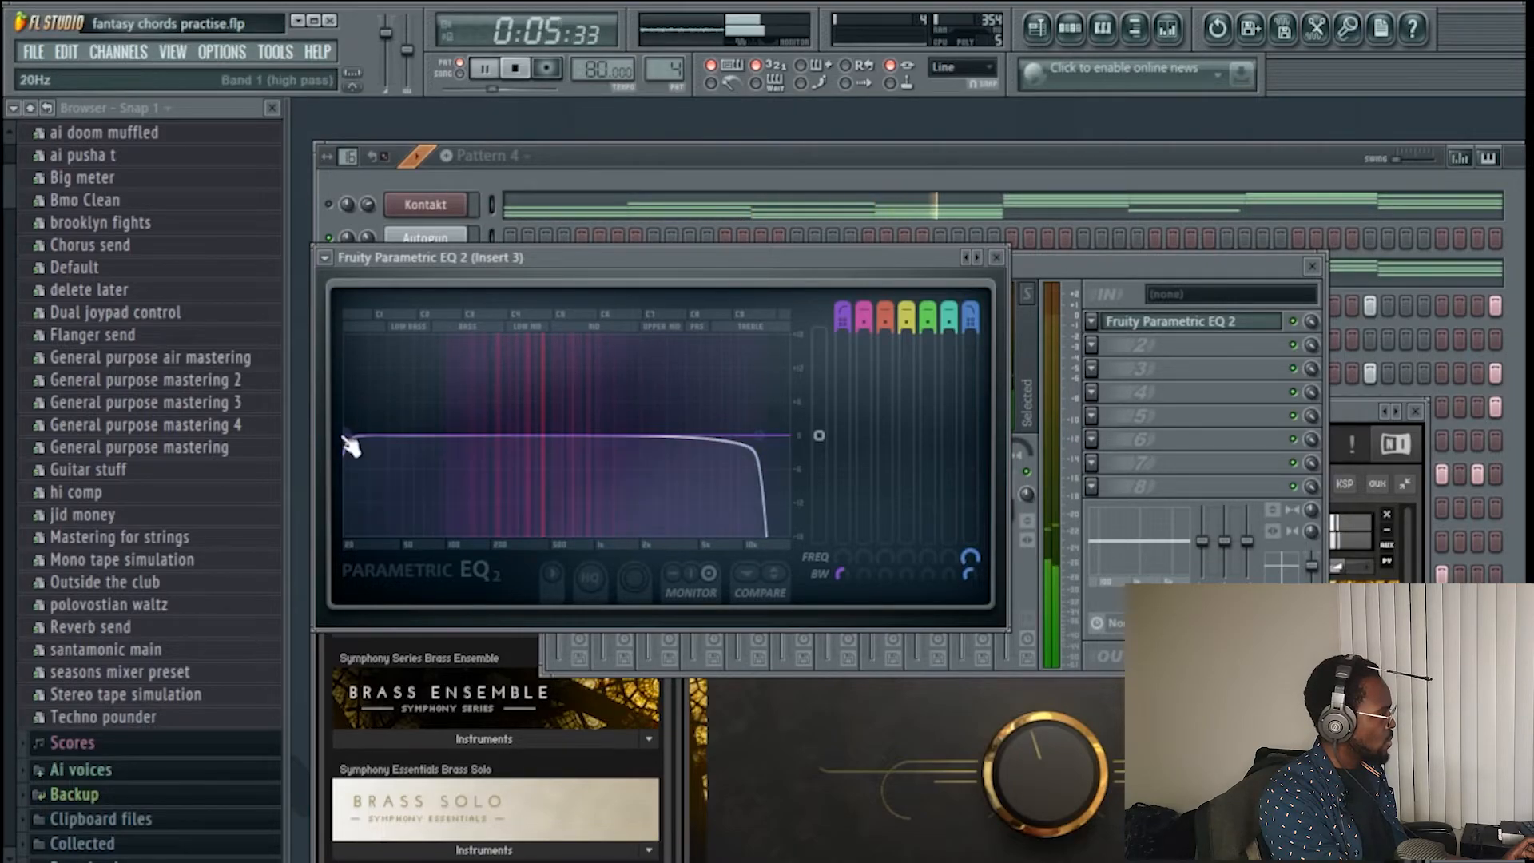
left_click_drag(356, 445, 433, 435)
key("space")
key("space")
key("space")
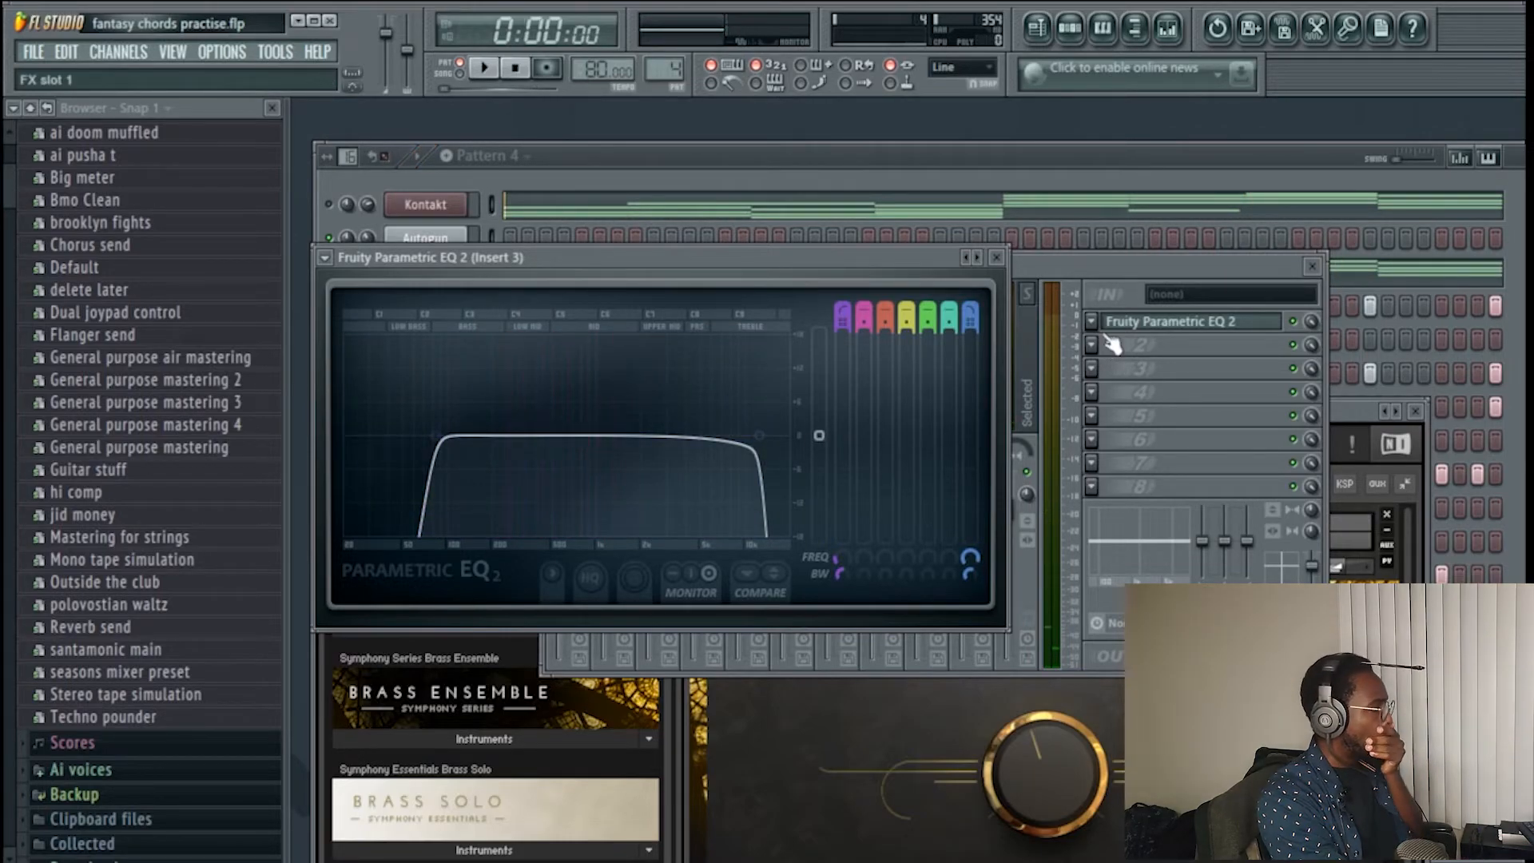
- Switch playback back to the Kontakt channel and add a second Fruity Parametric EQ 2 in slot 2 of Insert 2
left_click(1081, 267)
left_click(671, 406)
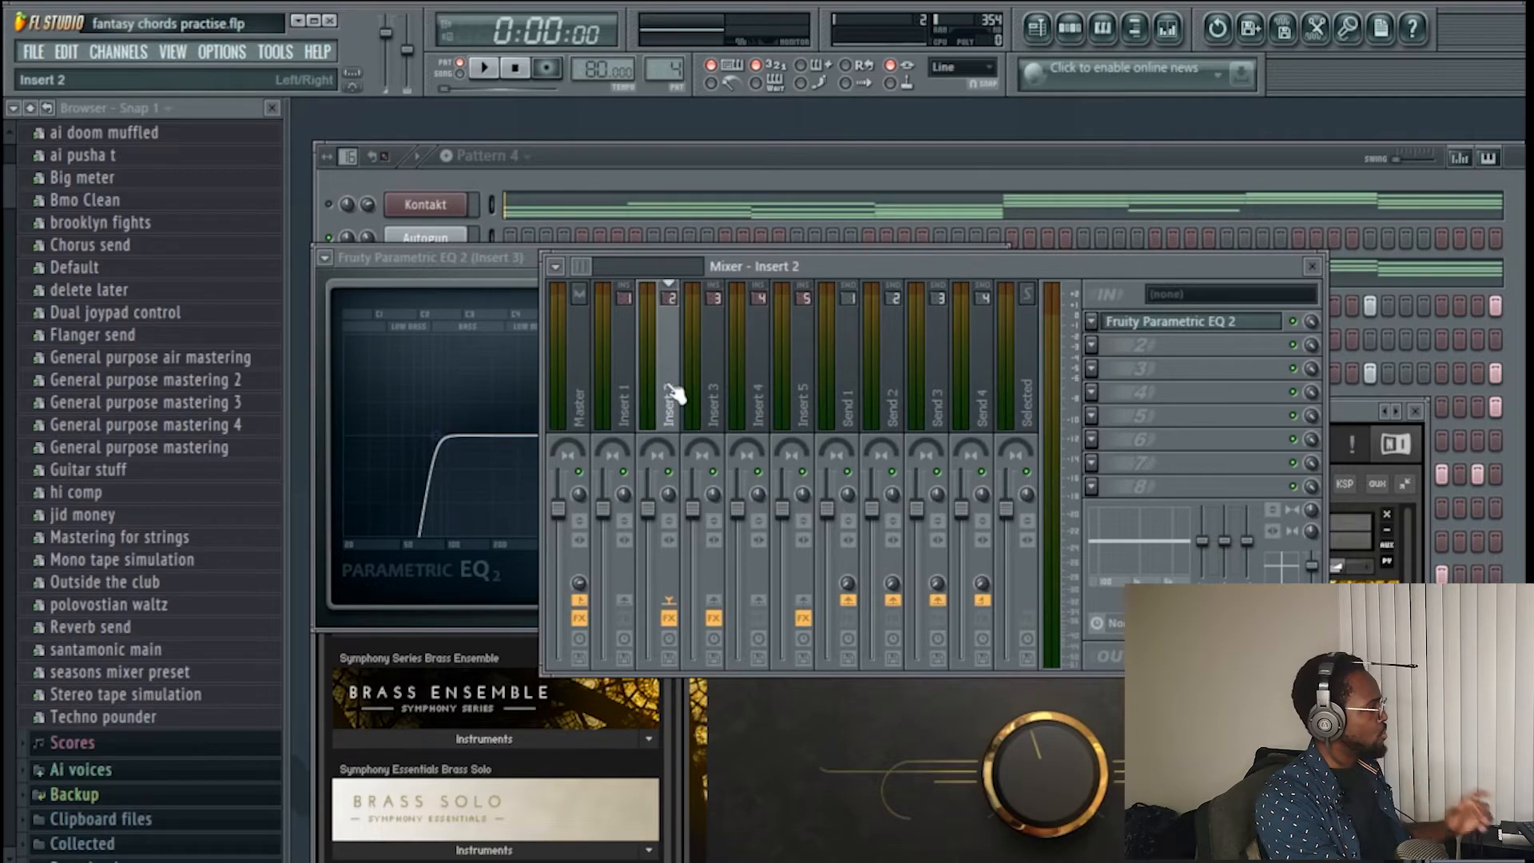
left_click(430, 178)
left_click(1167, 28)
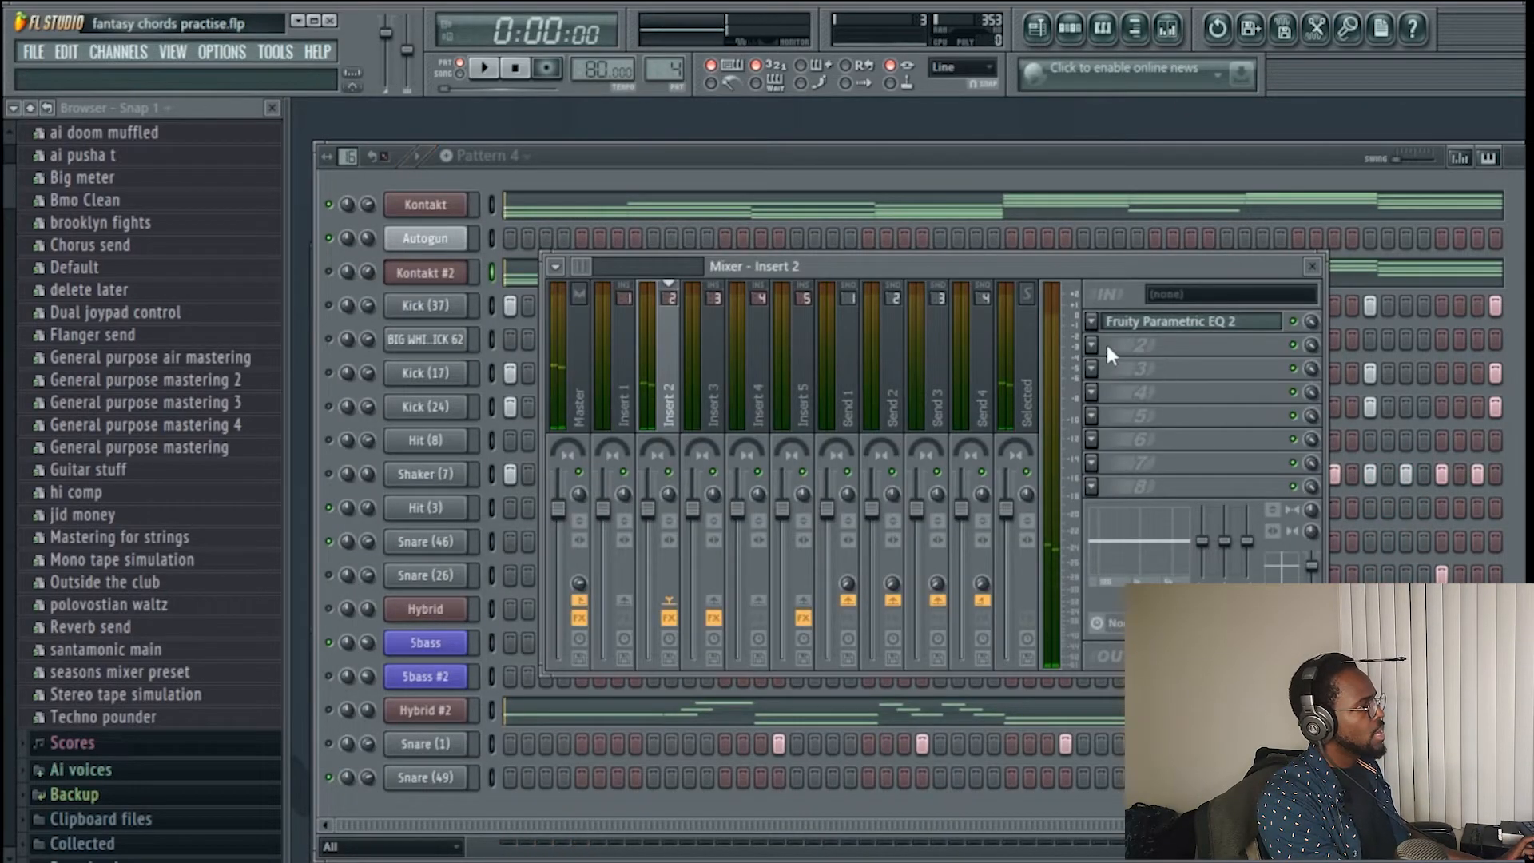
left_click(1105, 342)
left_click(1258, 208)
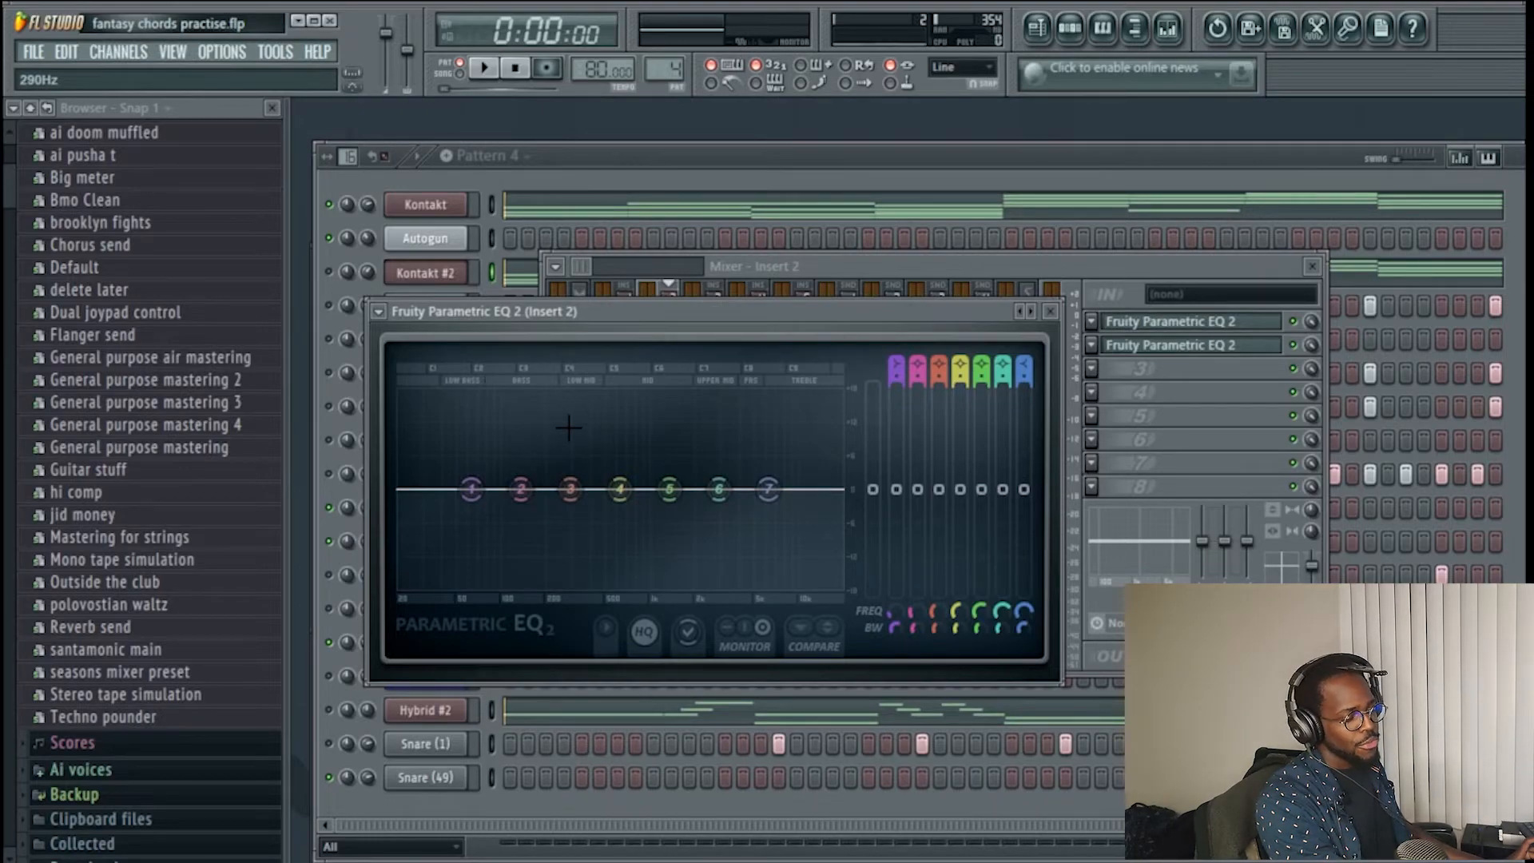
- Boost band 4 slightly at a lower frequency in Insert 2's second EQ, playing the pattern before and after
key("space")
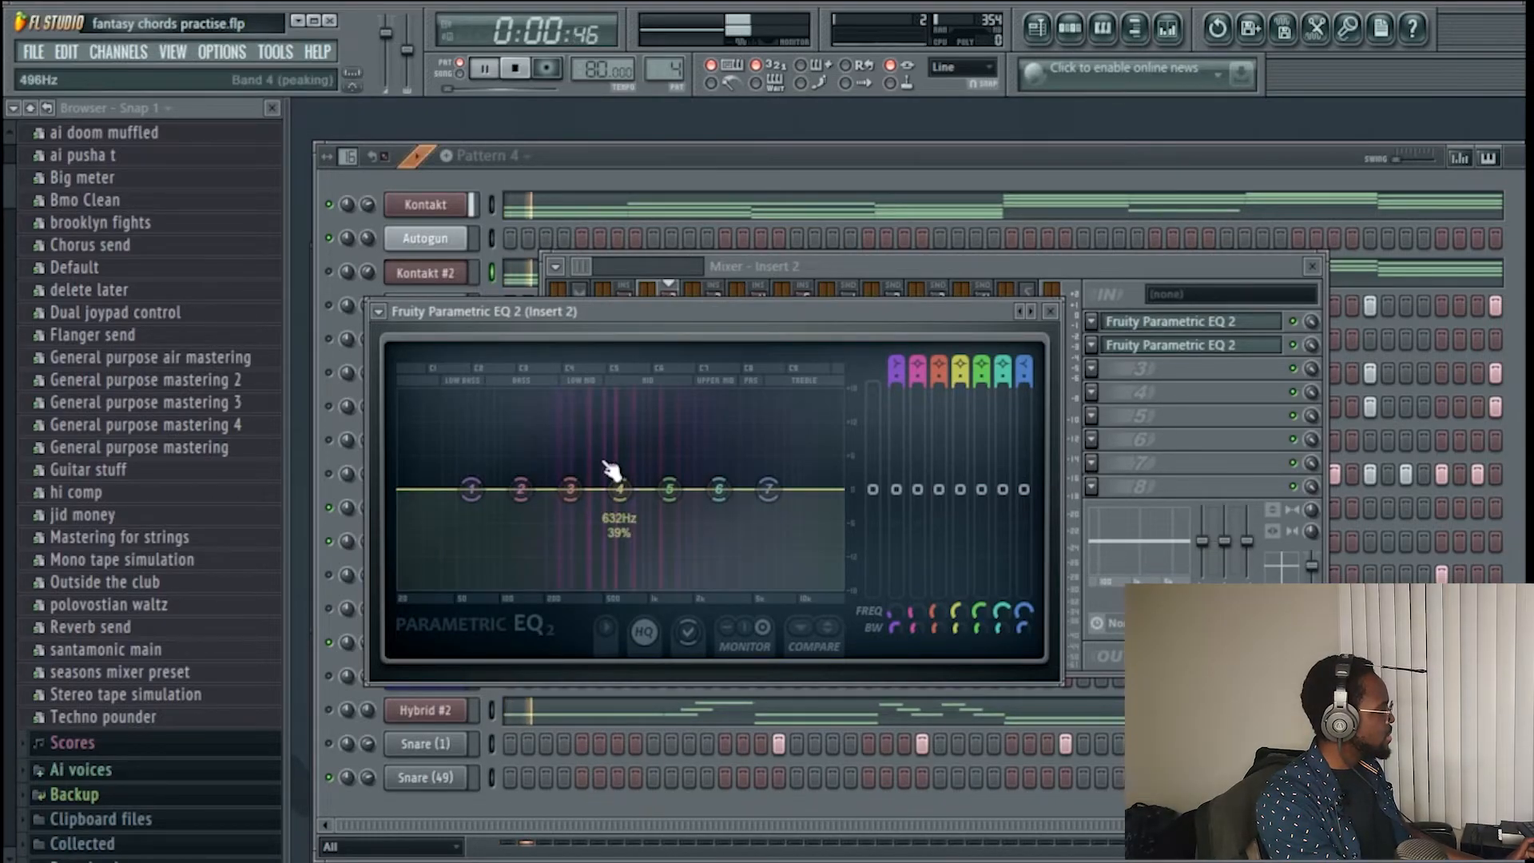
key("space")
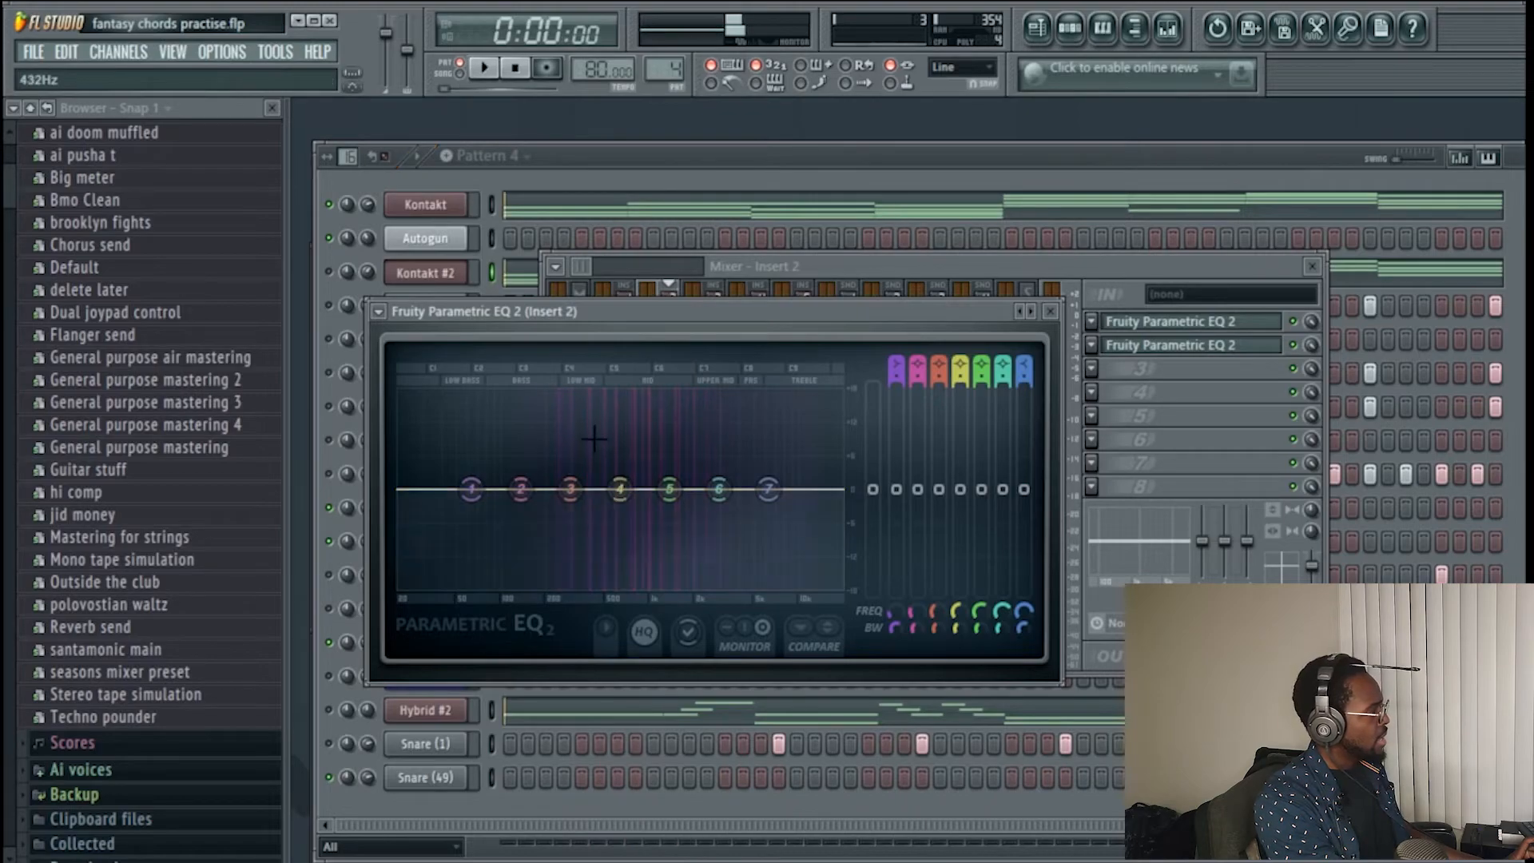
left_click_drag(620, 489, 592, 473)
key("space")
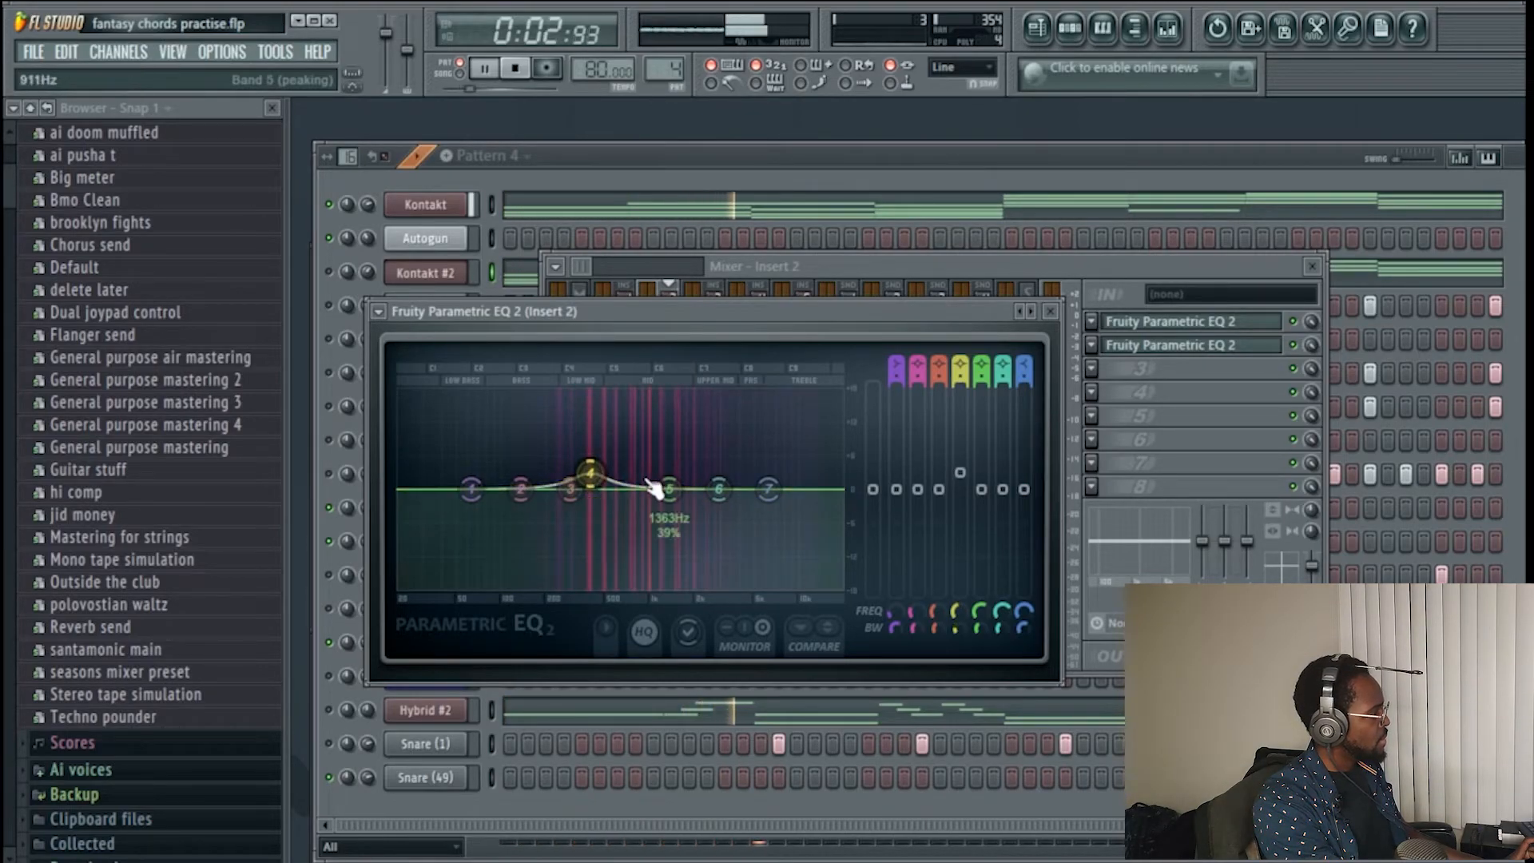
key("space")
- Boost band 5 slightly at a higher frequency in Insert 2's second EQ and fine-tune band 4 during playback
left_click_drag(673, 495, 694, 476)
key("space")
scroll(686, 472, "down", 3)
left_click_drag(589, 473, 596, 476)
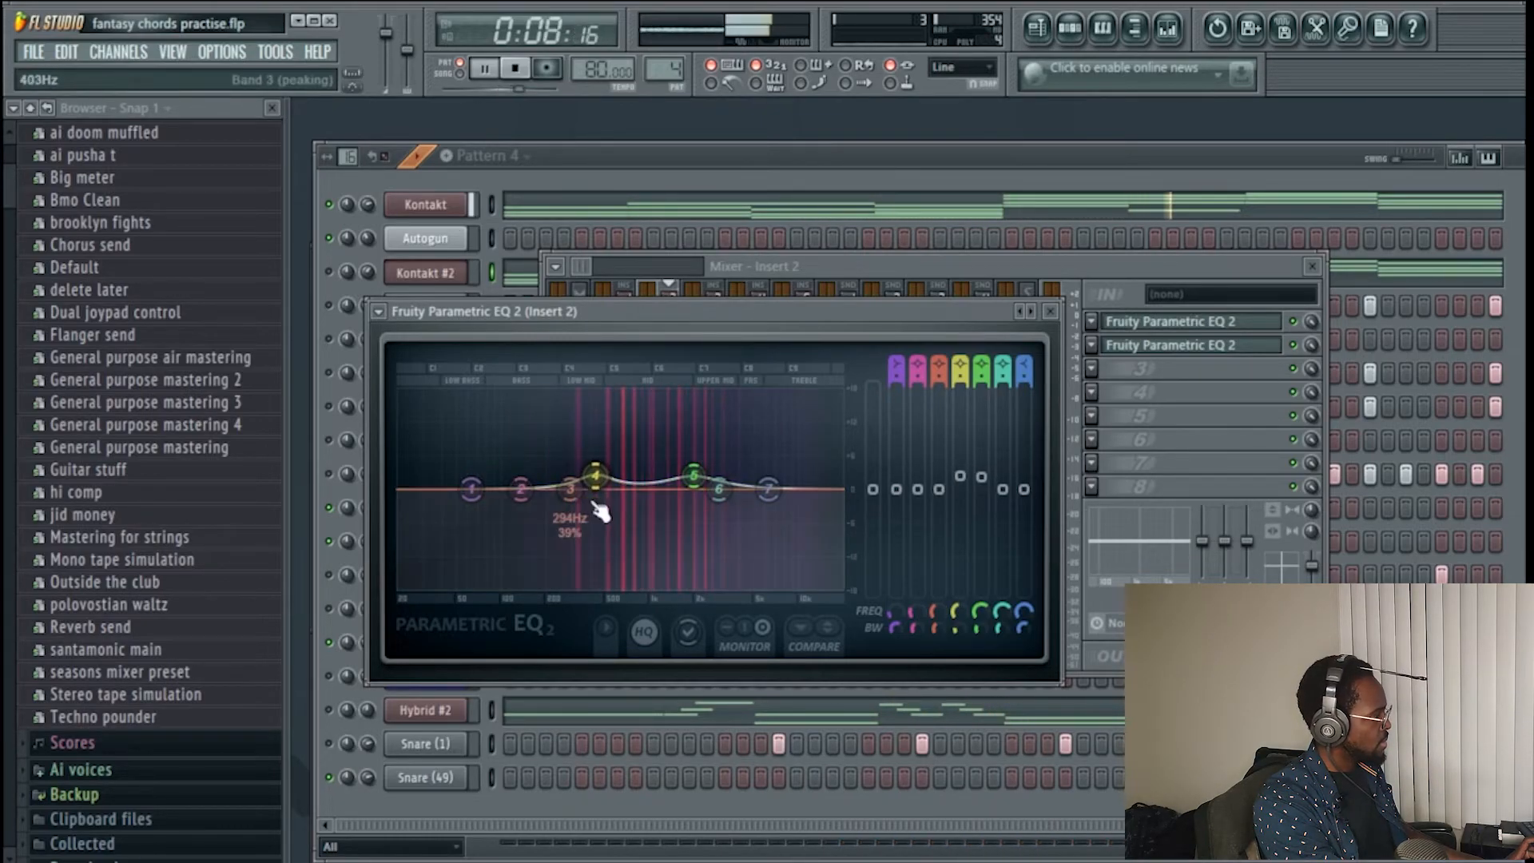
key("space")
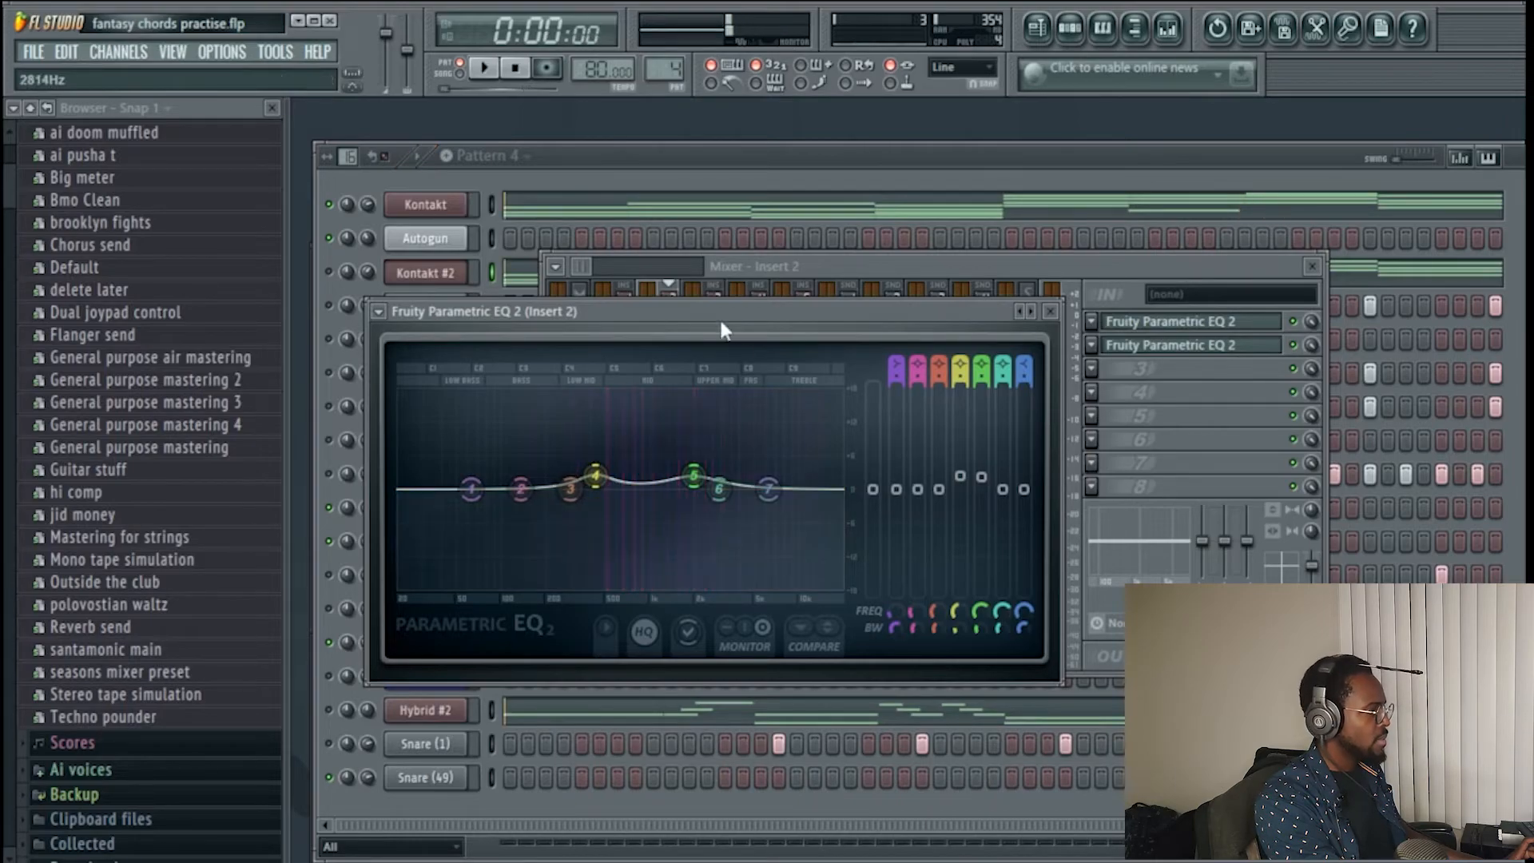
- Solo Kontakt #2 against Kontakt and add a second Fruity Parametric EQ 2 in slot 2 of Insert 3
left_click(332, 268)
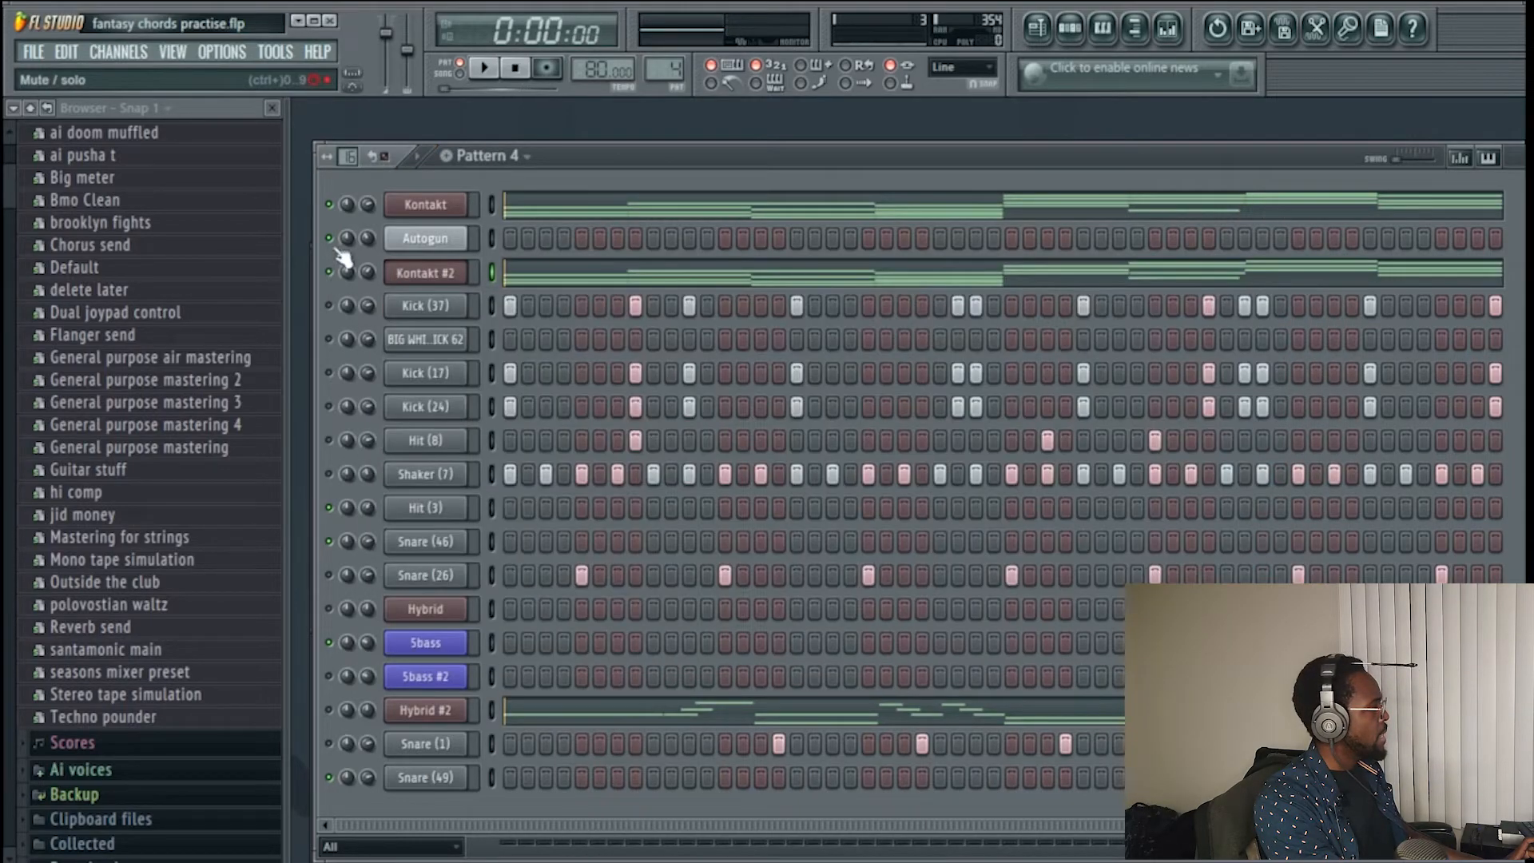
left_click(425, 272)
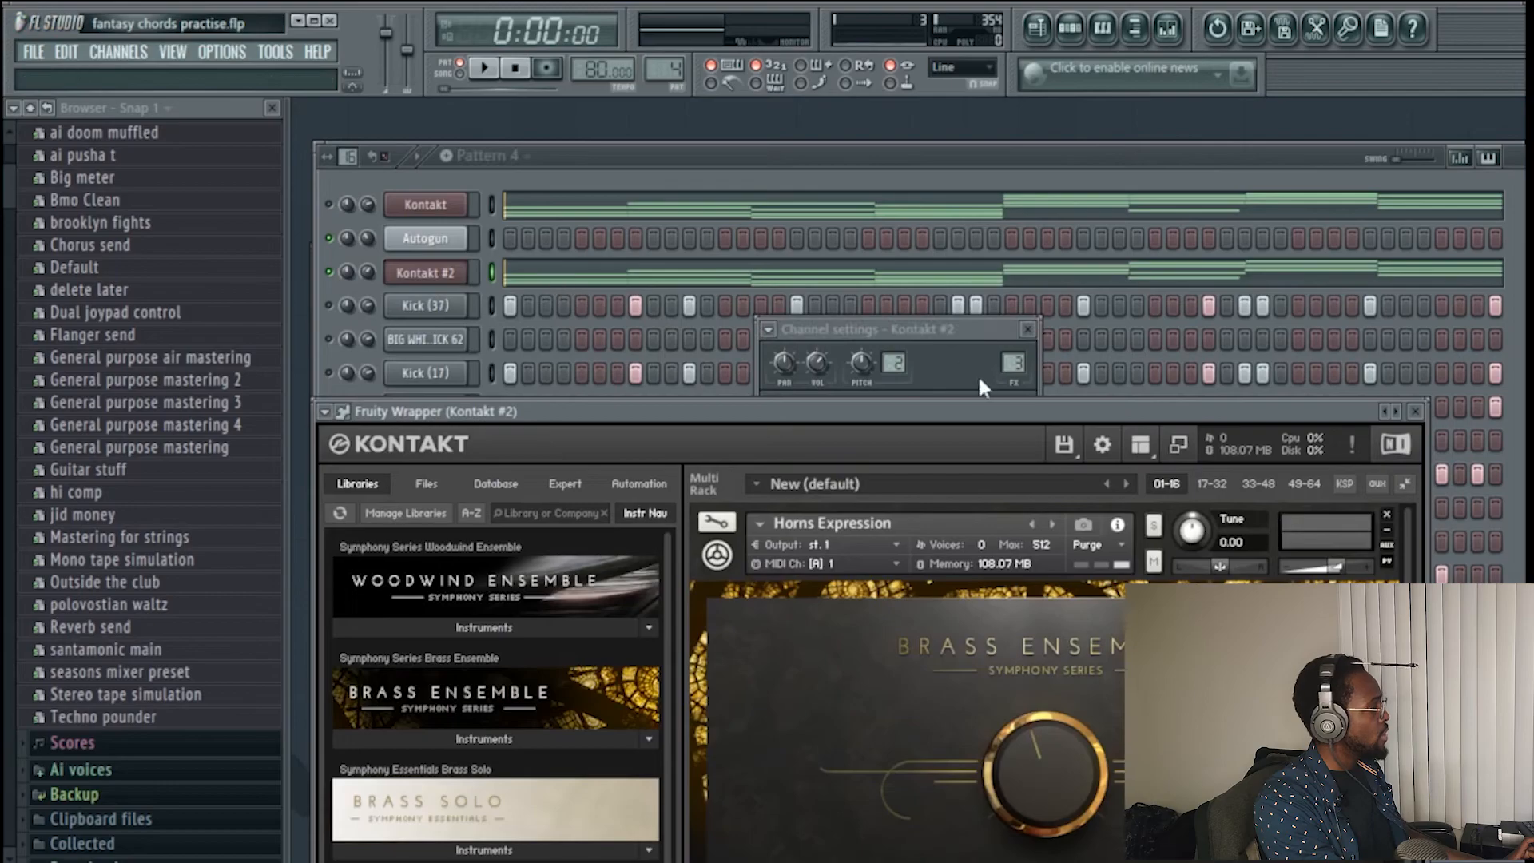
left_click(1167, 28)
left_click(1119, 345)
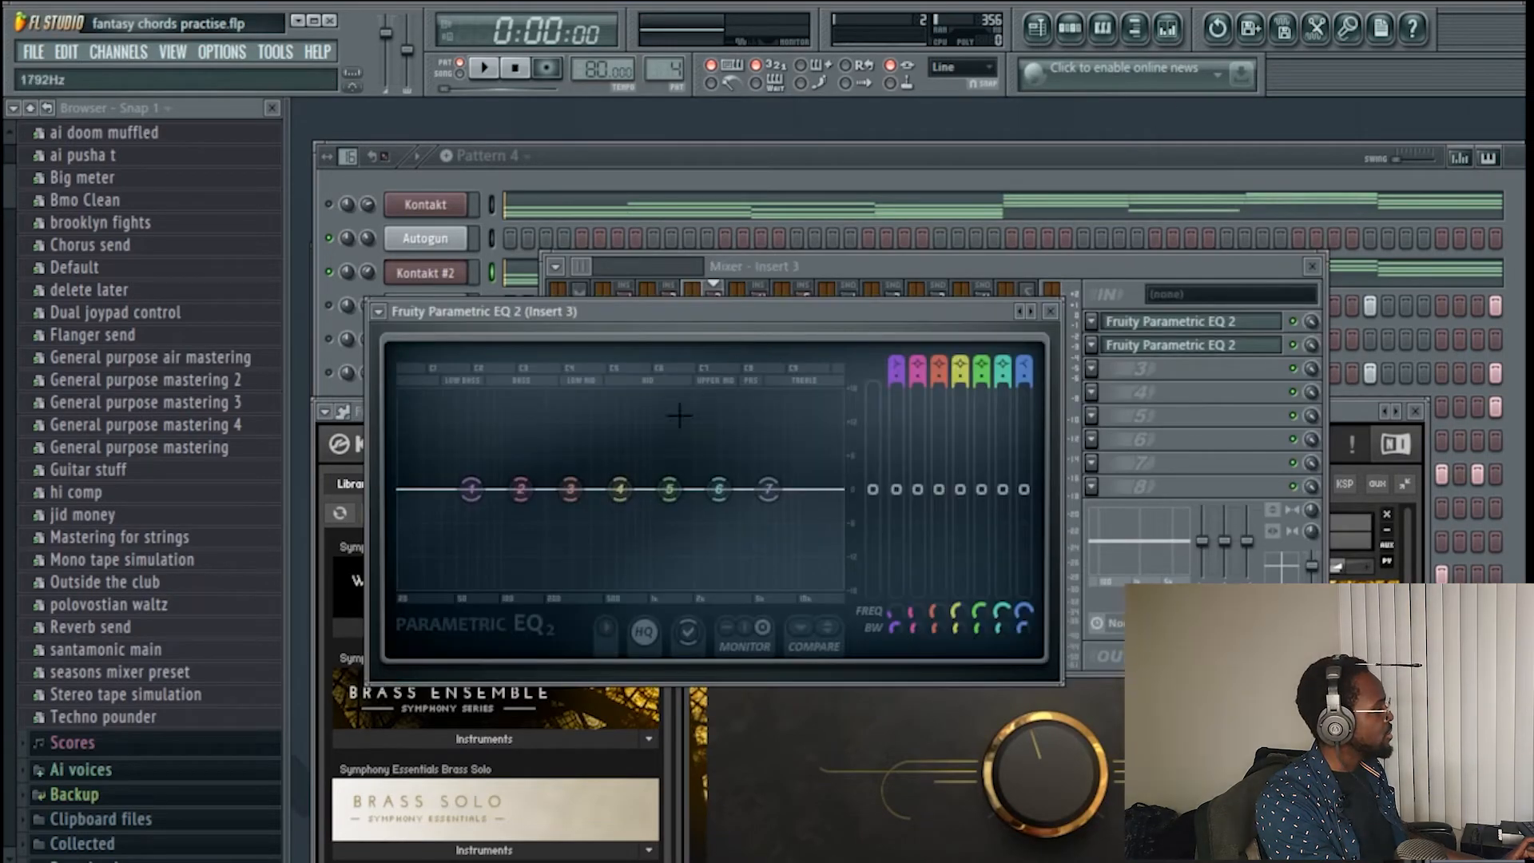
- Boost band 3 of Insert 3's second EQ slightly at 199 Hz with 9% bandwidth, playing the pattern before and after
key("space")
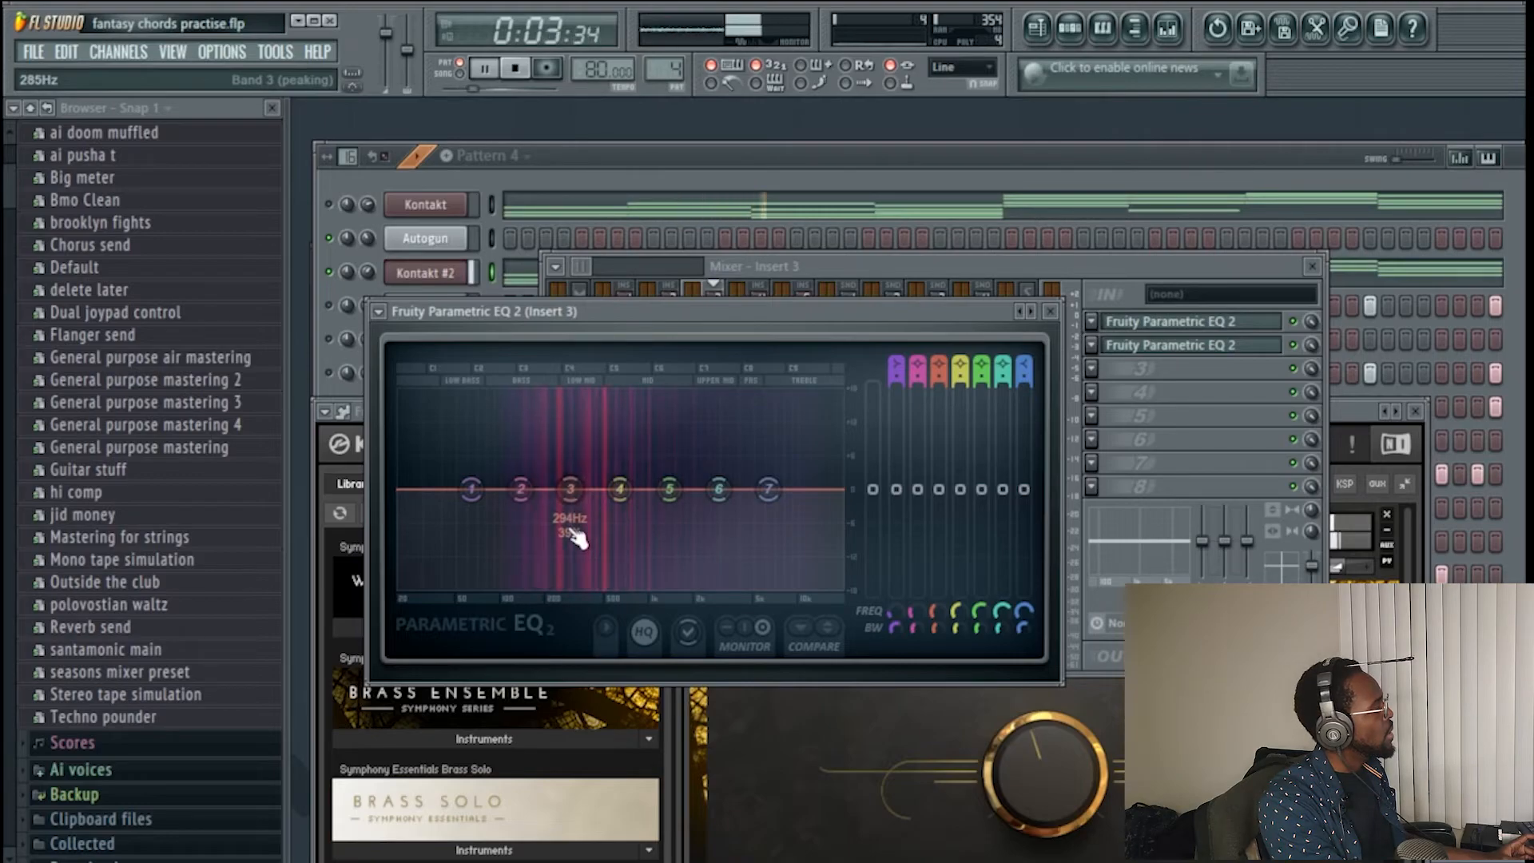
key("space")
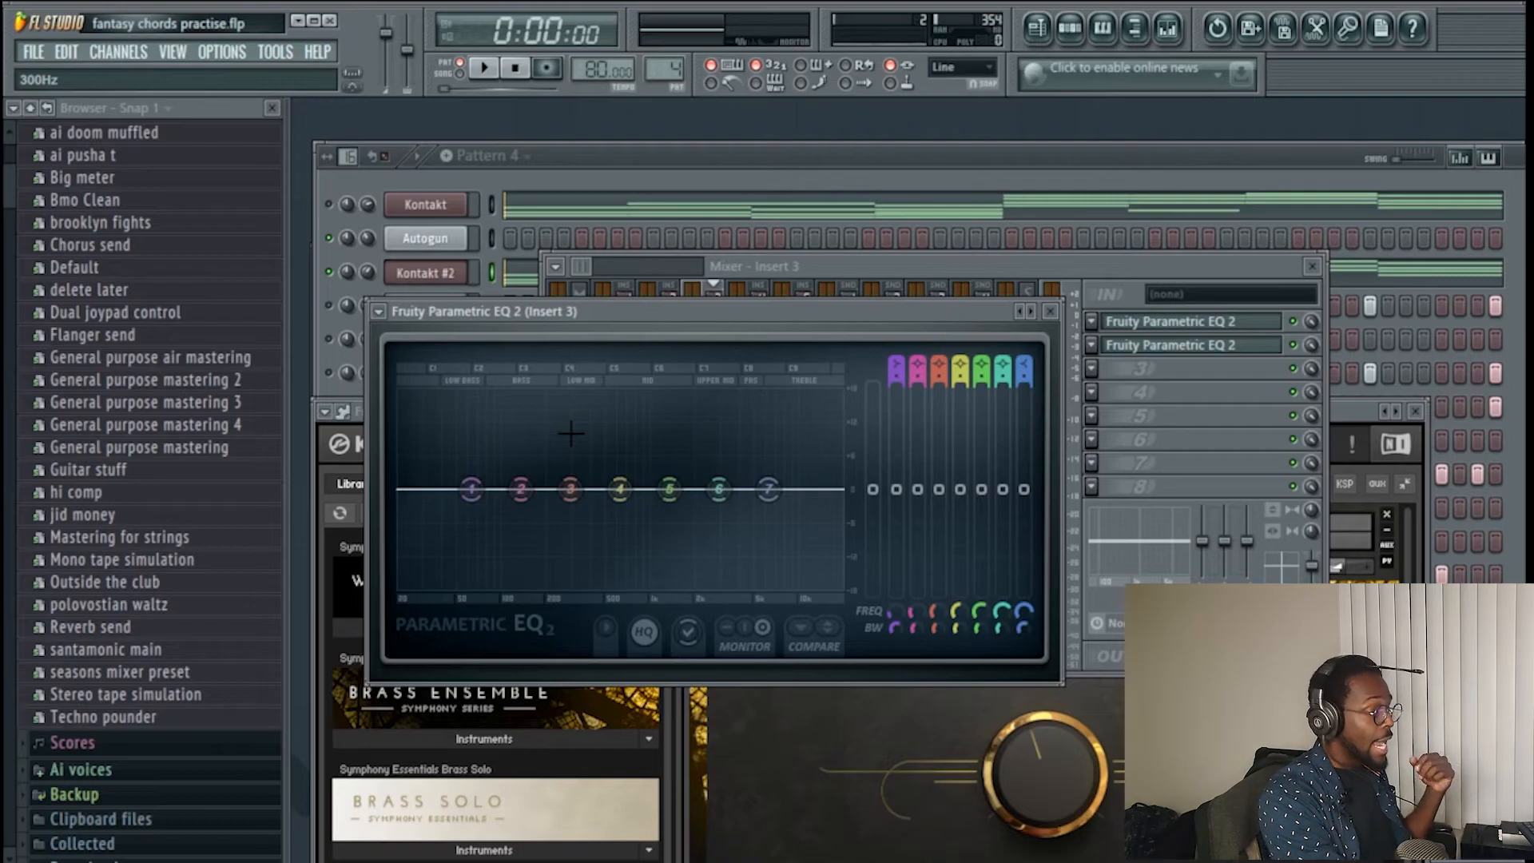
mouse_move(572, 489)
left_mouse_down()
mouse_move(549, 482)
mouse_move(549, 506)
mouse_move(552, 486)
left_mouse_up()
scroll(548, 477, "up", 5)
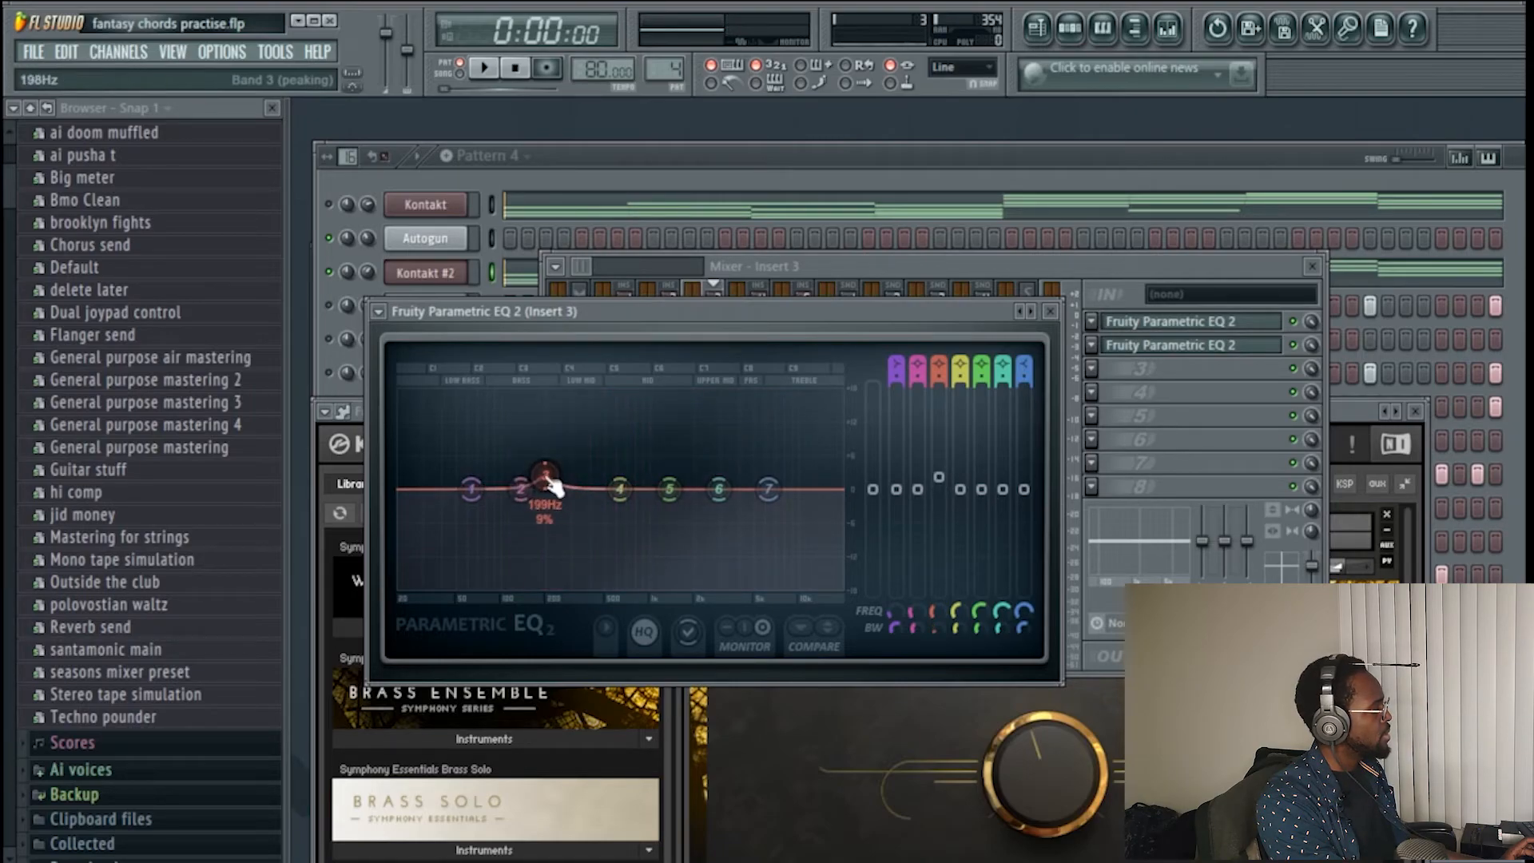
key("space")
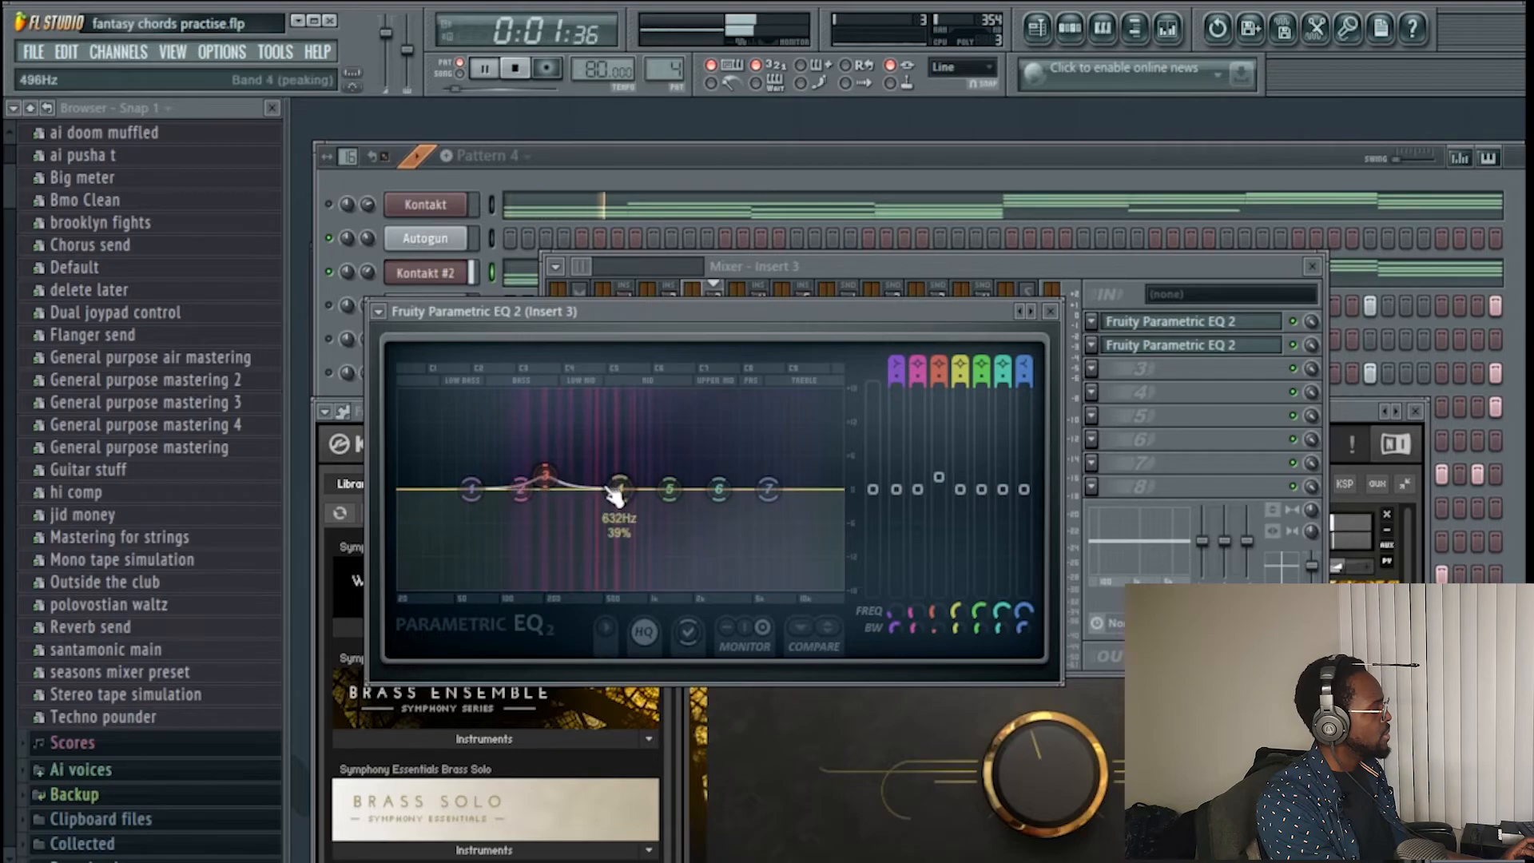
key("space")
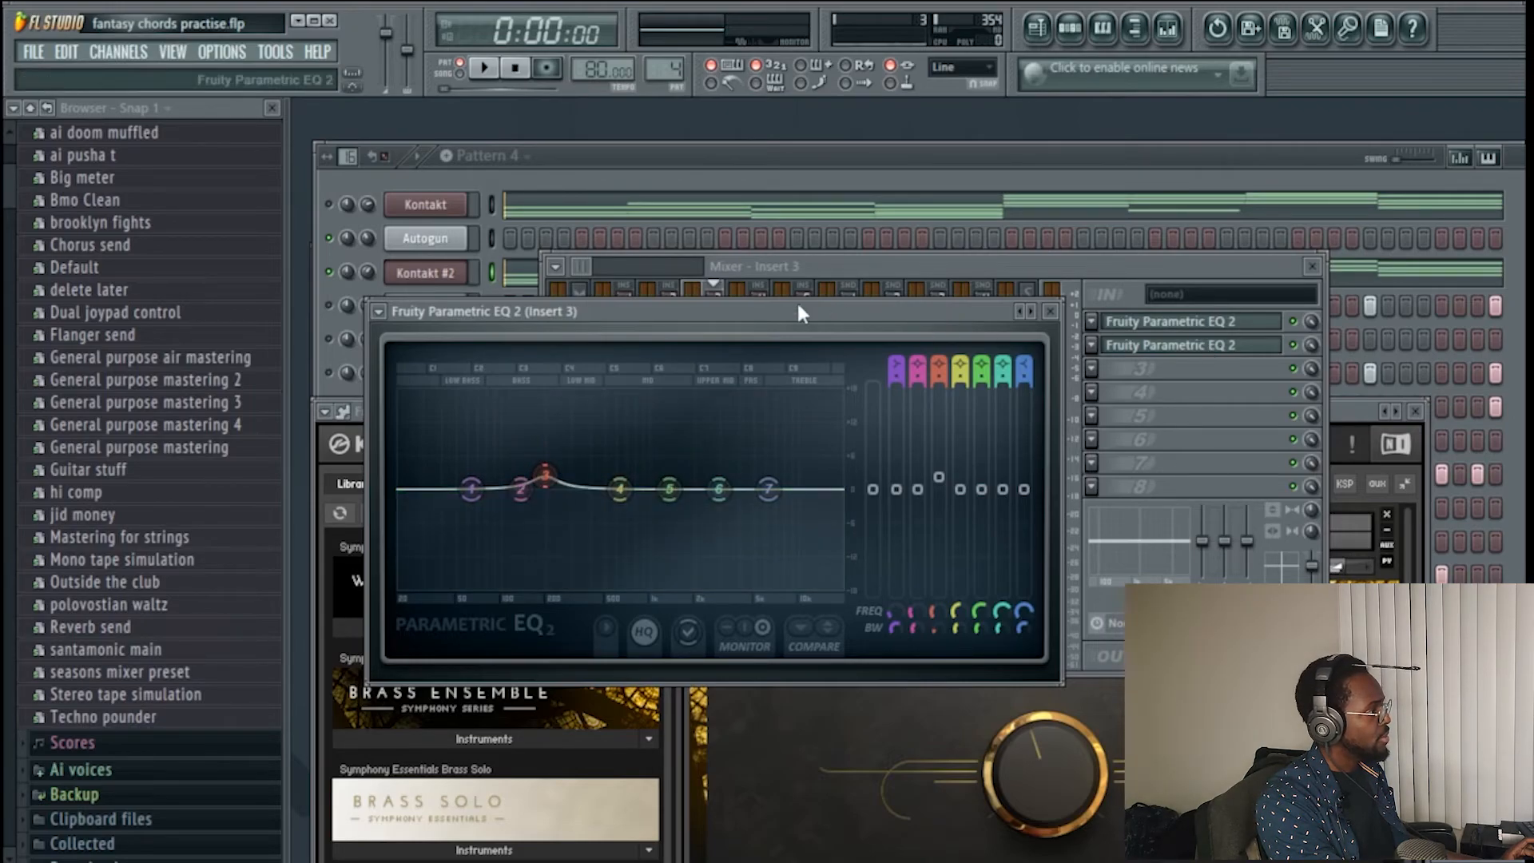
- Show Insert 2's second EQ alongside Insert 3's and boost Insert 3's band 4 by 1.8 dB at 489 Hz
left_click(983, 268)
left_click(686, 392)
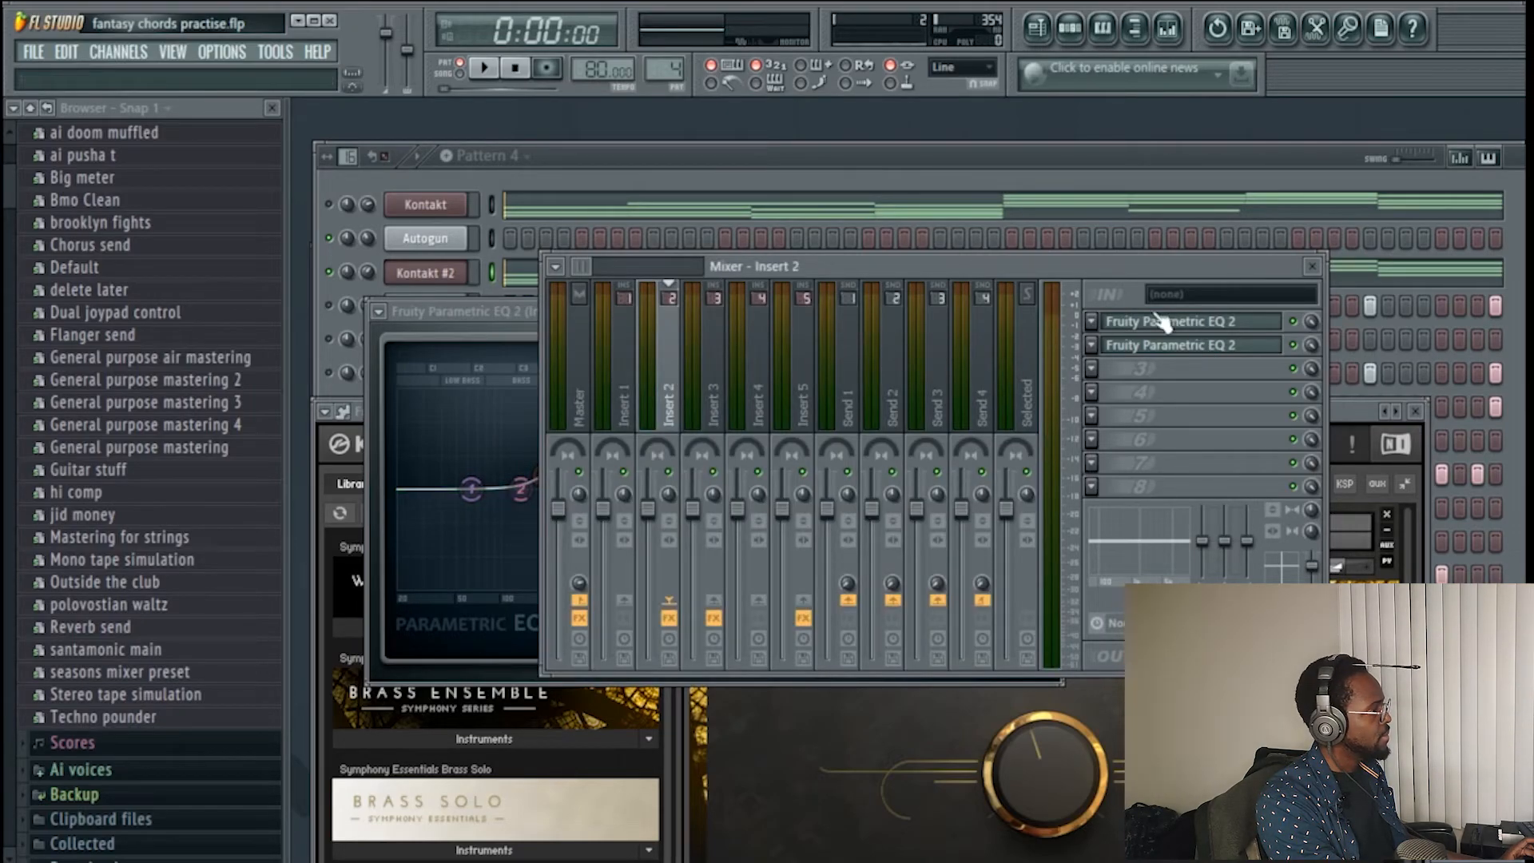
left_click(1188, 349)
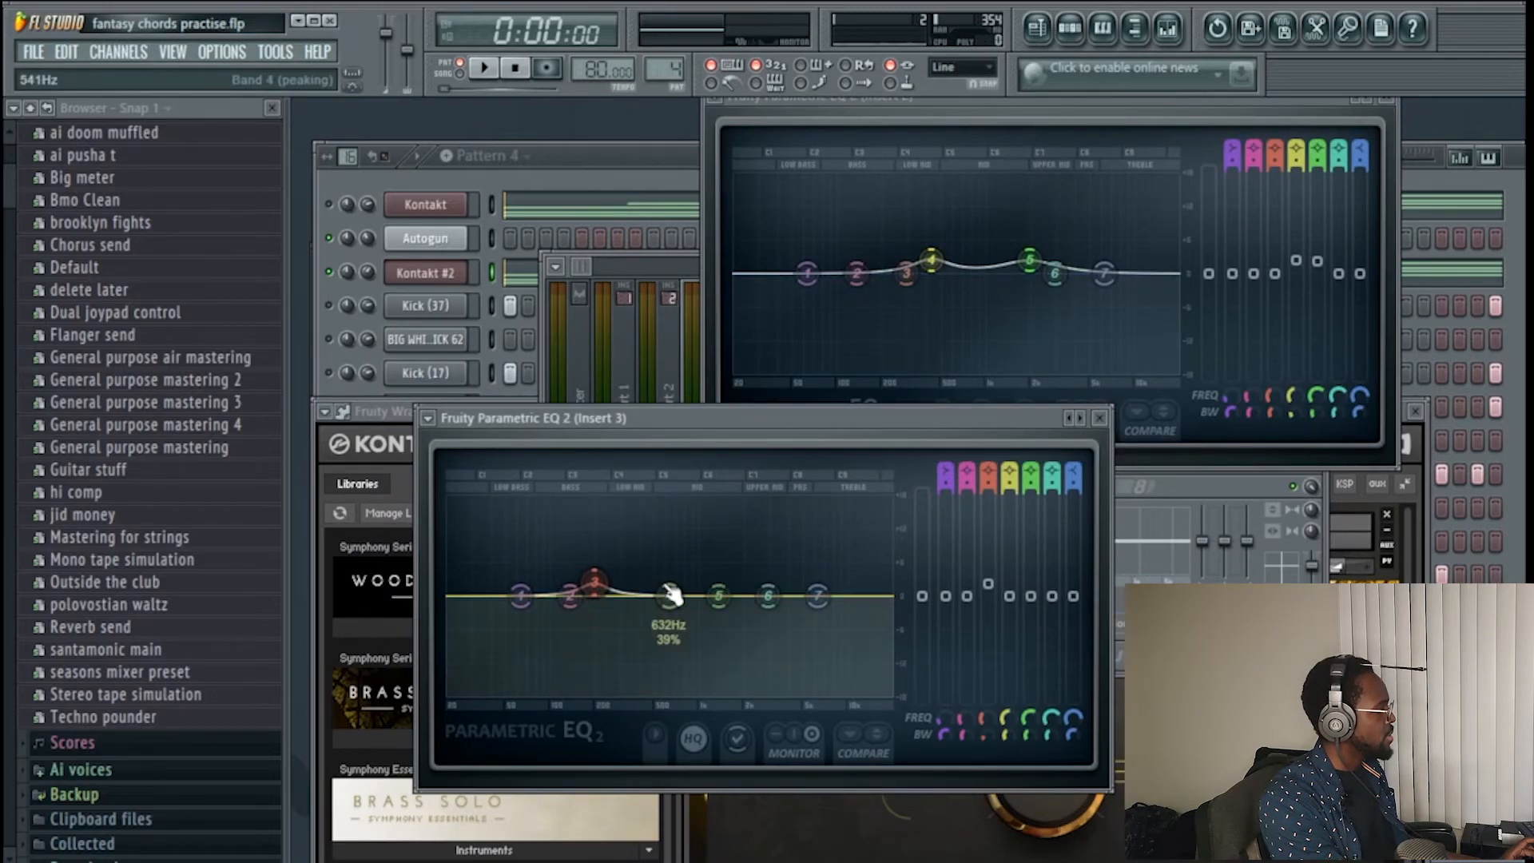
left_click_drag(671, 603, 658, 596)
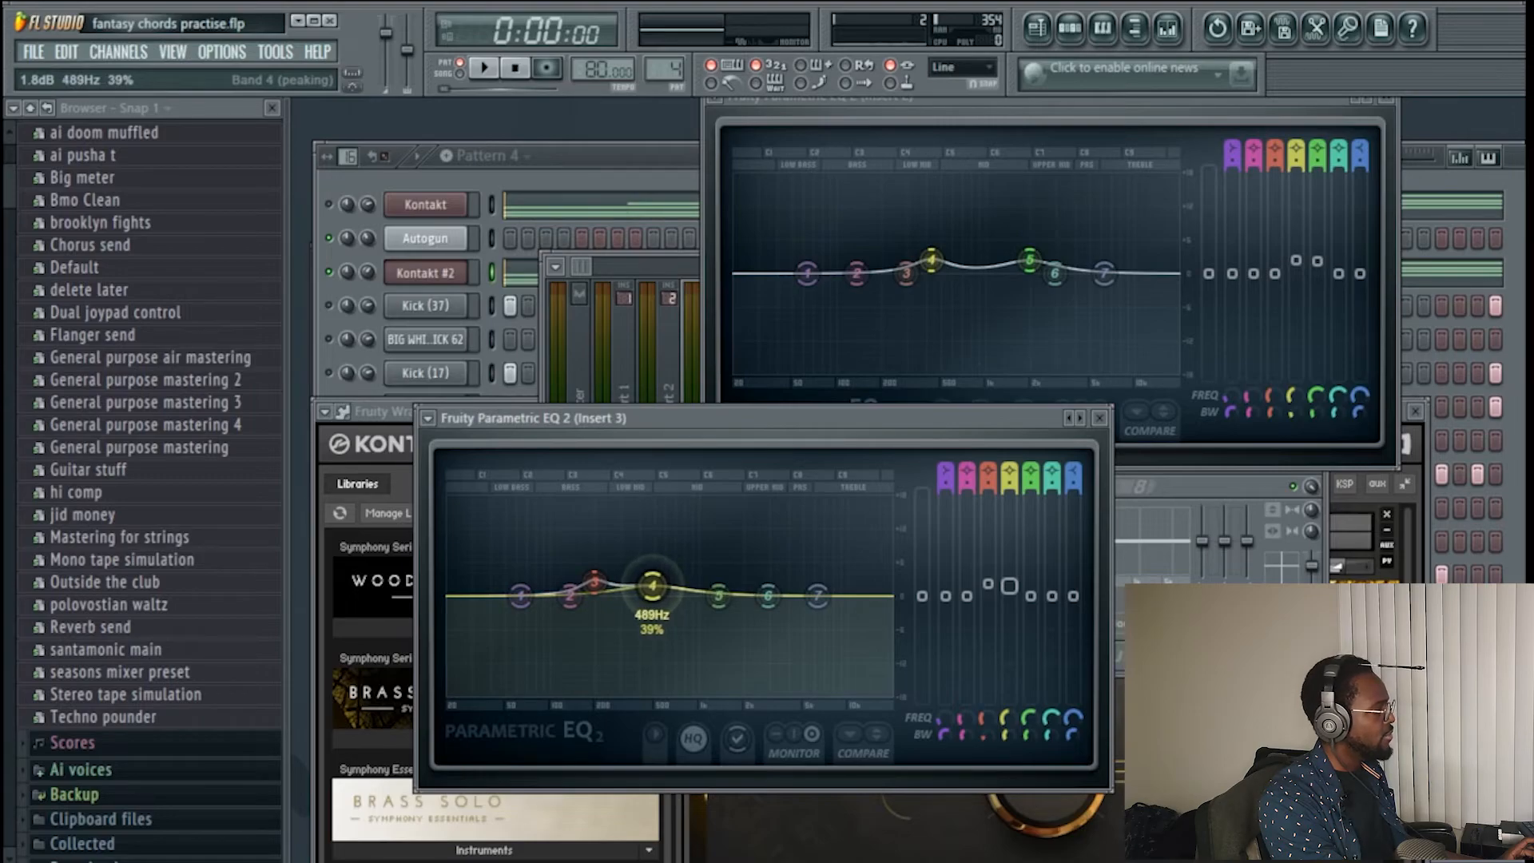
key("space")
- Cut band 5 slightly with 29% bandwidth in Insert 3's second EQ, and shift bands 5 and 4 a little higher in frequency
mouse_move(718, 597)
left_mouse_down()
mouse_move(698, 605)
mouse_move(728, 605)
left_mouse_up()
scroll(700, 606, "down", 1)
key("space")
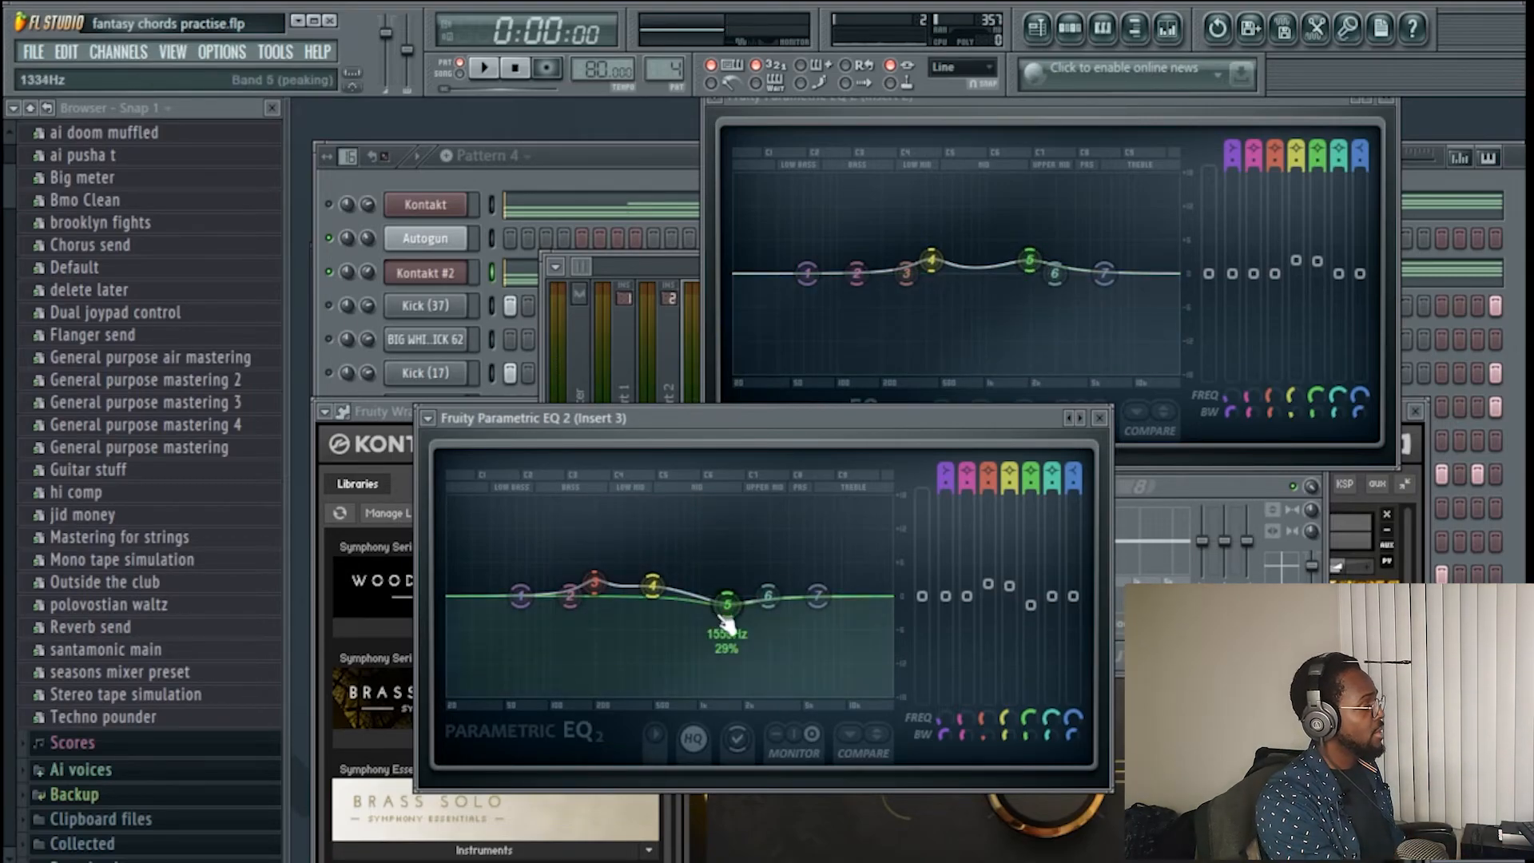
left_click_drag(729, 606, 741, 603)
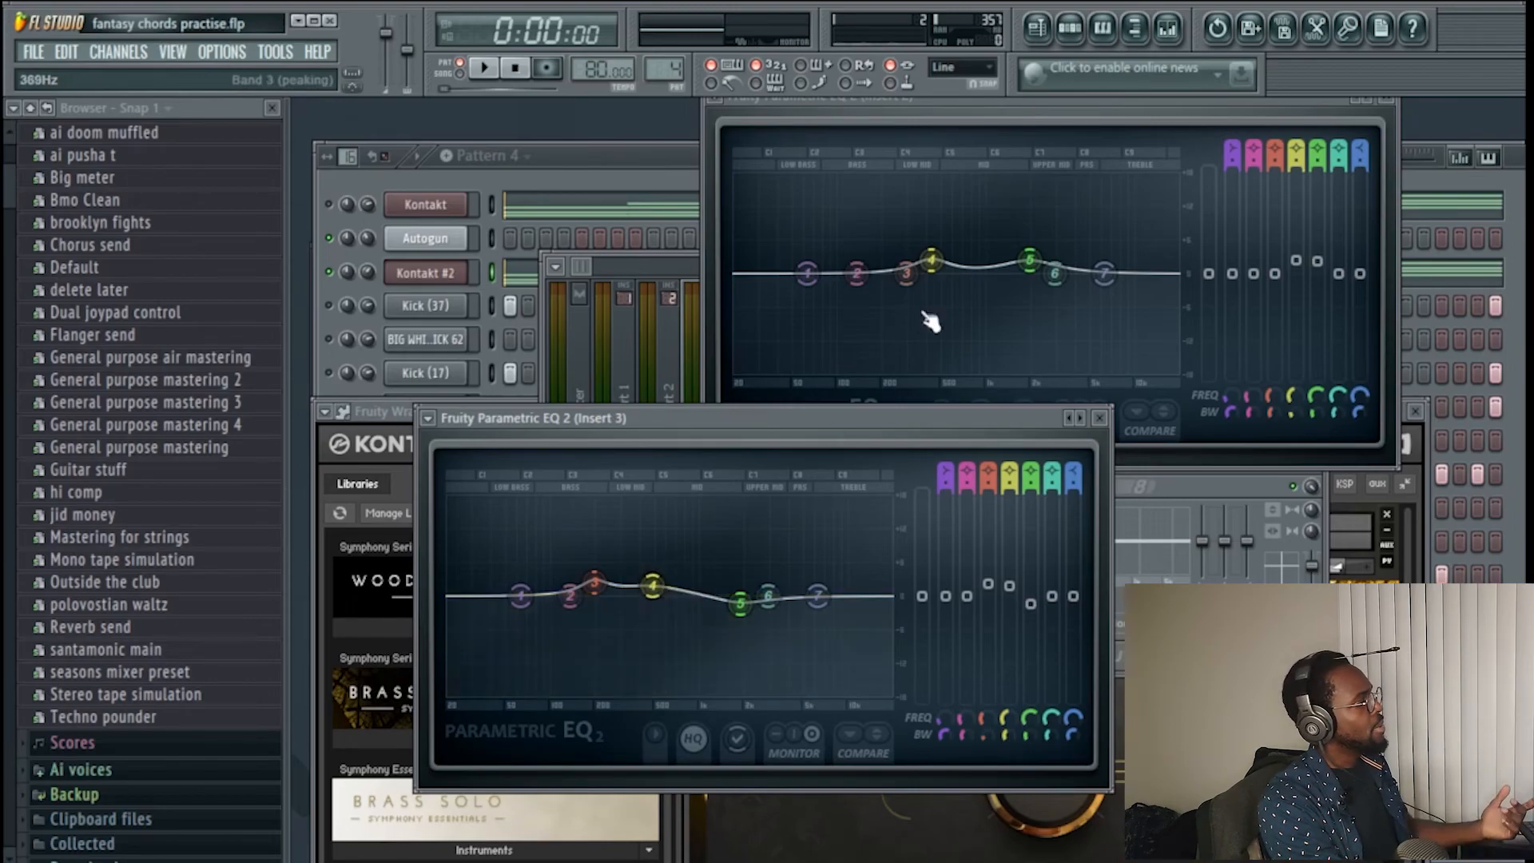
left_click_drag(660, 586, 667, 584)
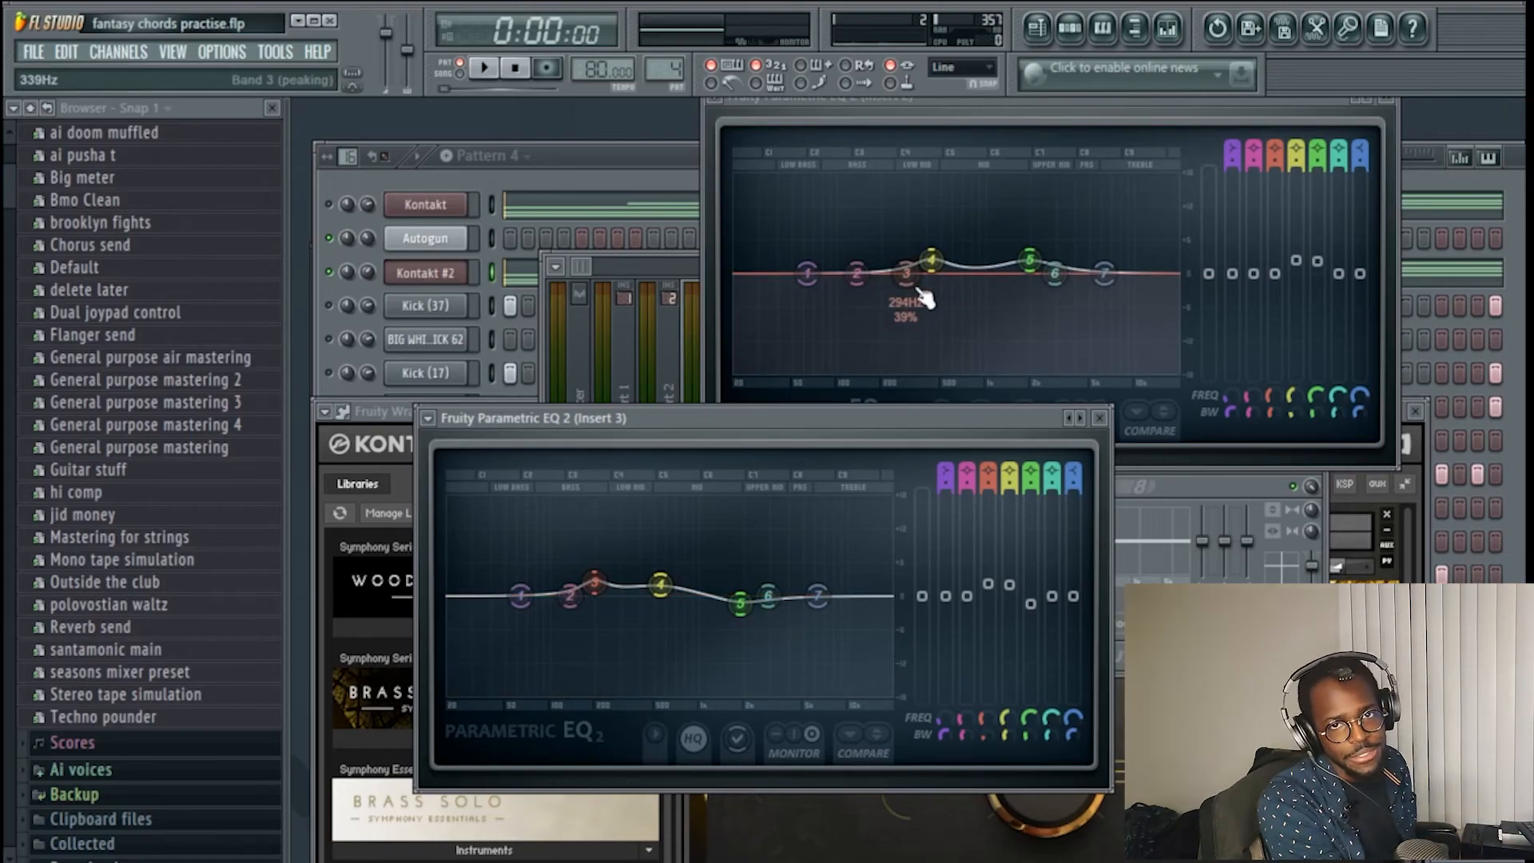
- Close the EQ windows of Insert 2 and Insert 3
left_click(1118, 103)
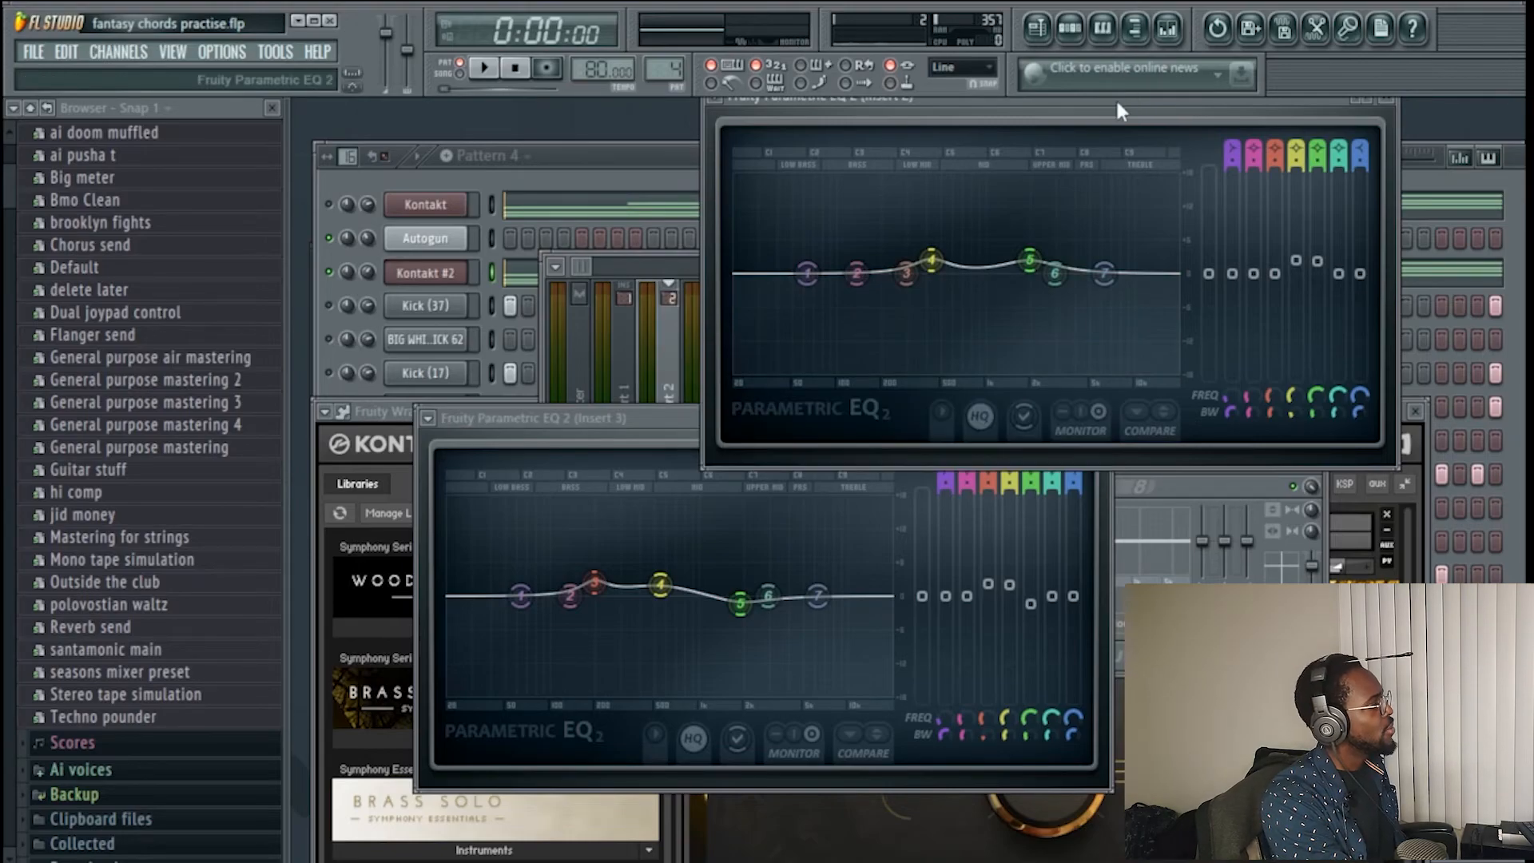
left_click(1385, 103)
left_click(1101, 418)
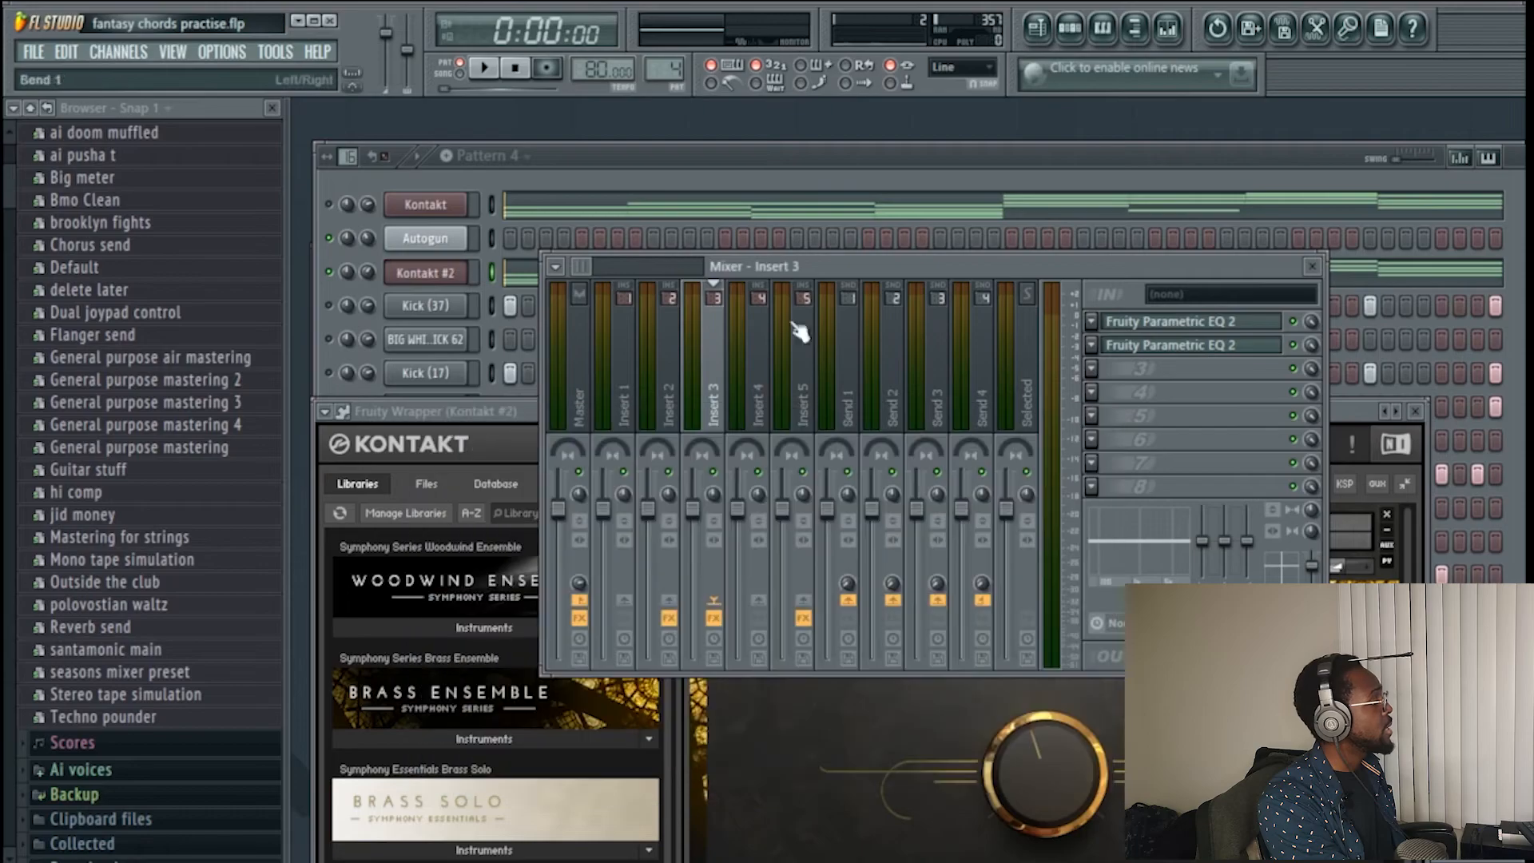
- Unmute Kontakt and play the pattern to hear both Kontakt layers together
left_click(334, 212)
key("space")
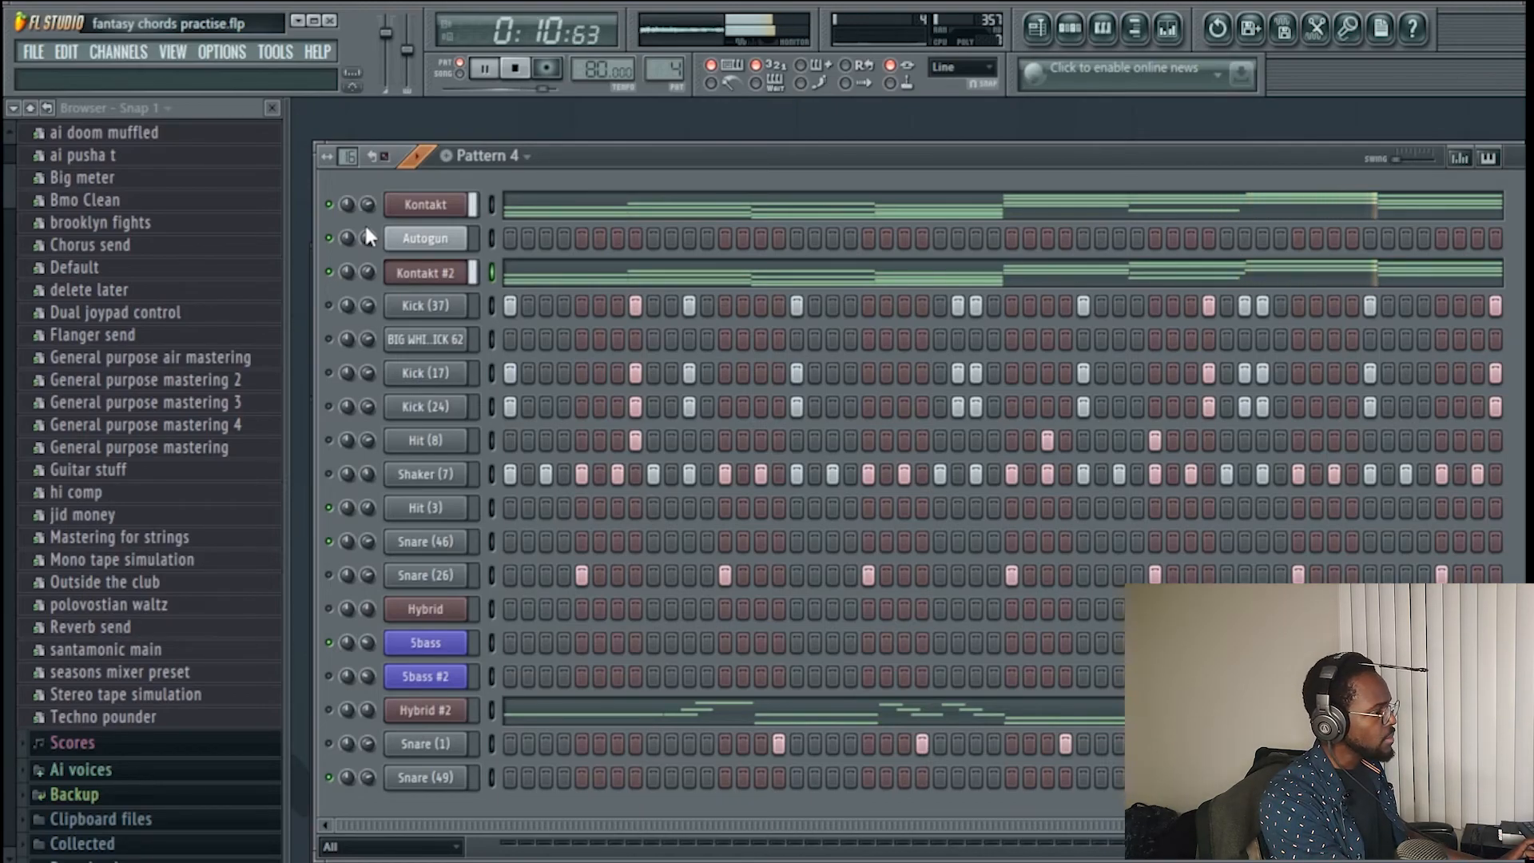
key("space")
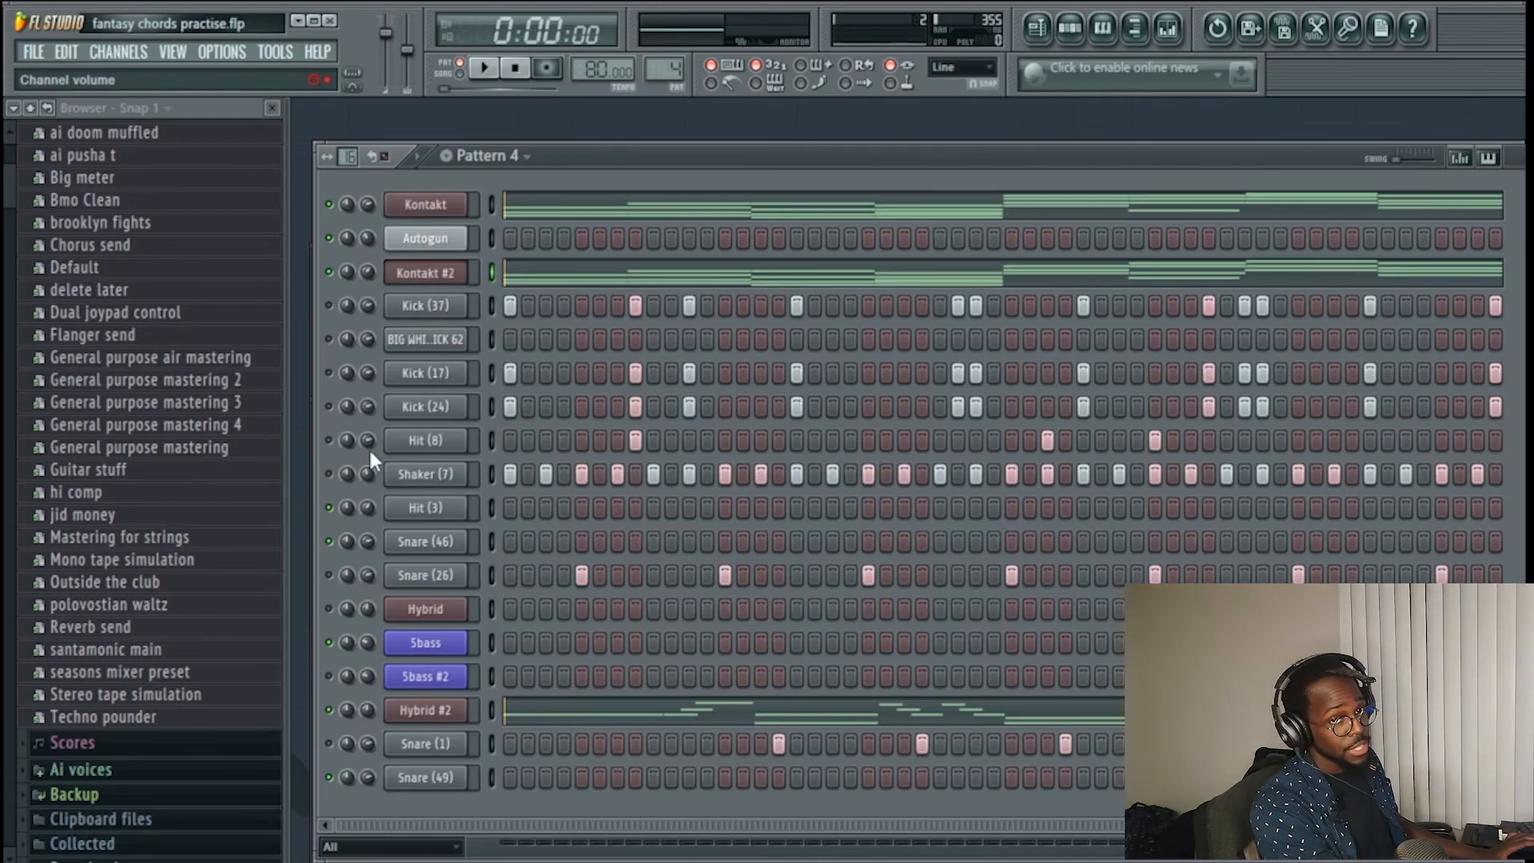
- Set the Hybrid #2 channel volume to 63% while playing it with the Kontakt layers
key("space")
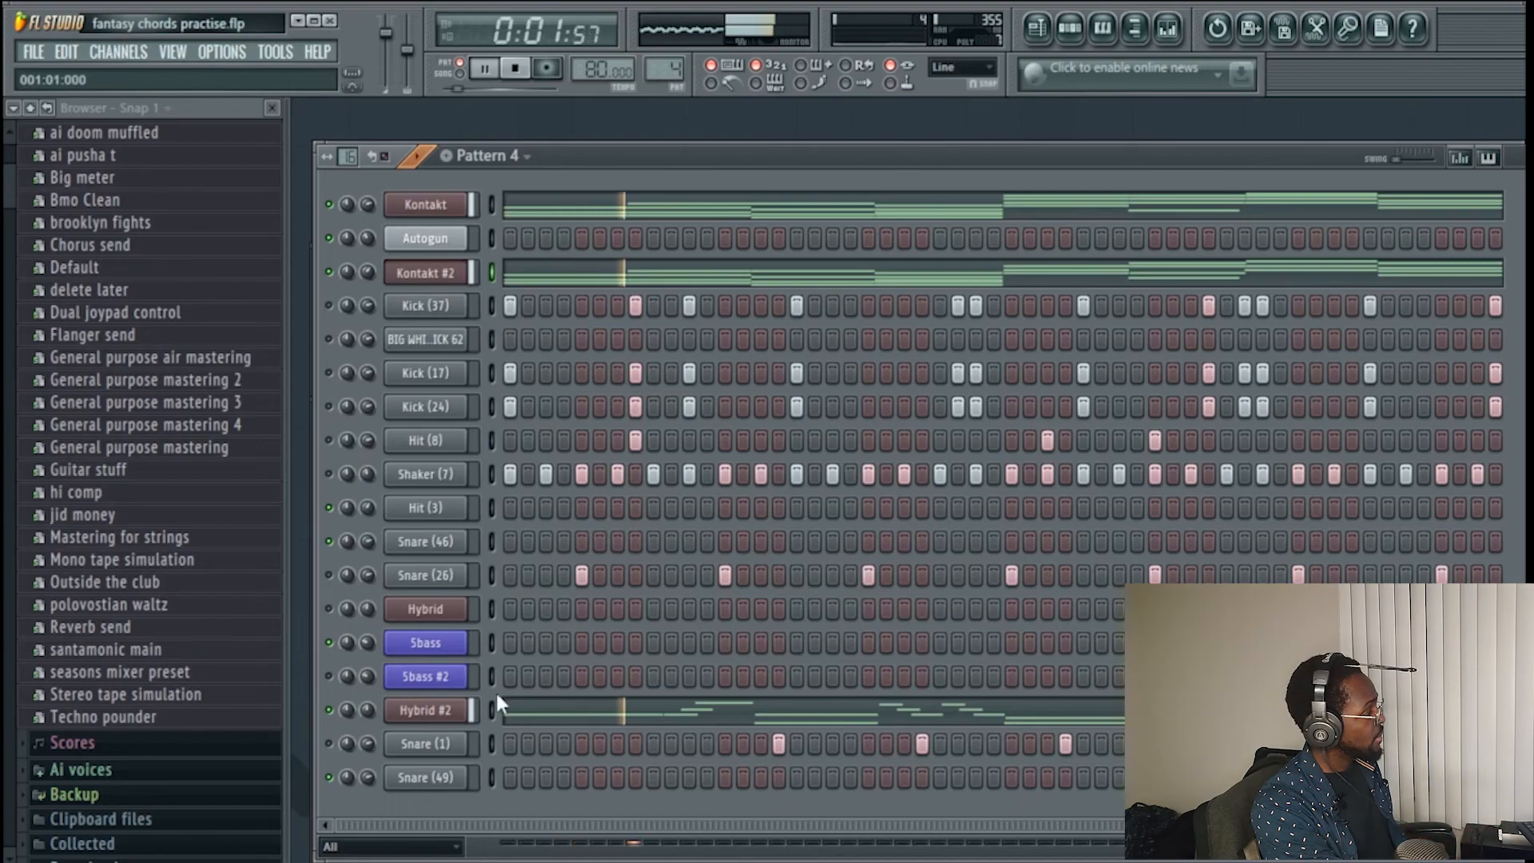
mouse_move(367, 710)
left_mouse_down()
mouse_move(368, 727)
mouse_move(364, 707)
left_mouse_up()
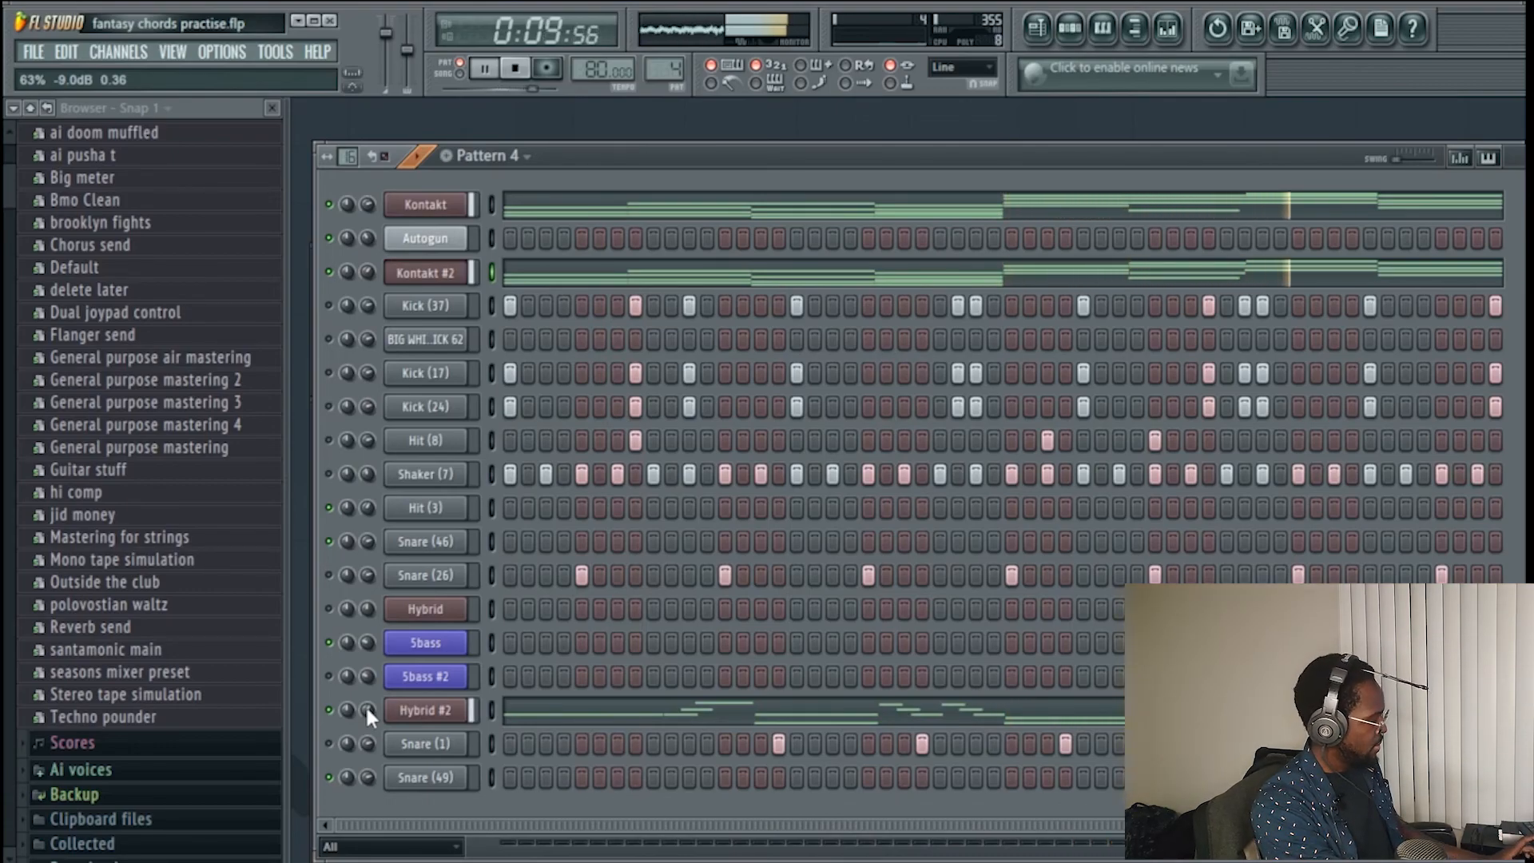
key("space")
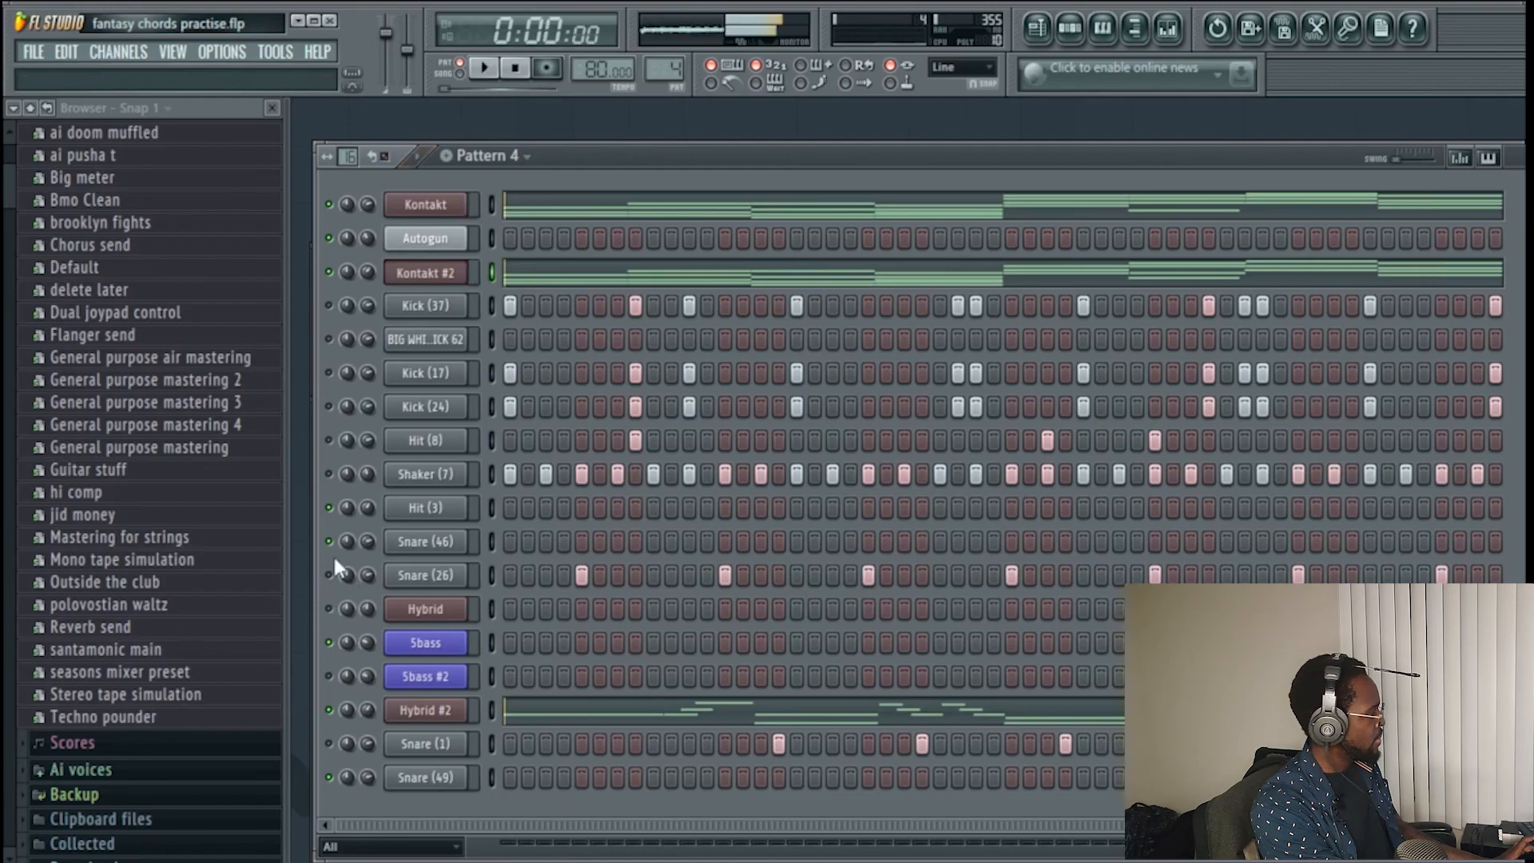